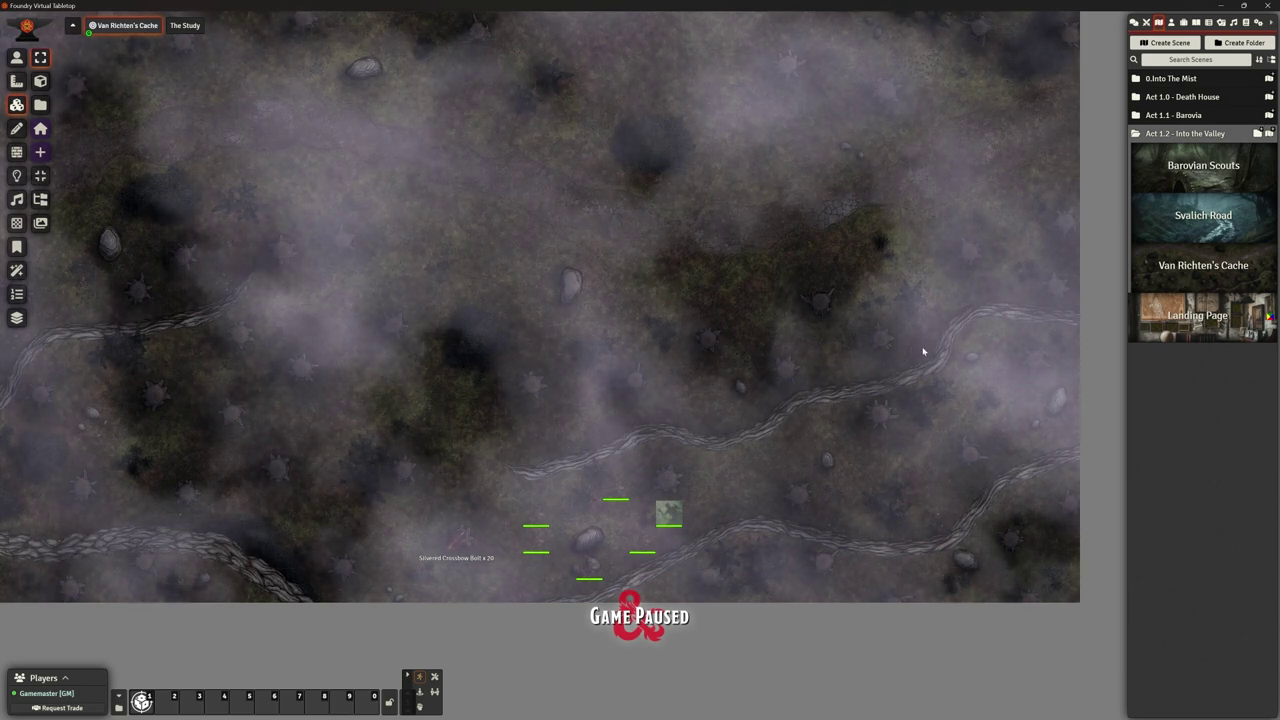
Activate the Barovian Scouts, Svalich Road and Van Richten's Cache scenes in turn to review each one
right_click(1190, 200)
left_click(1190, 228)
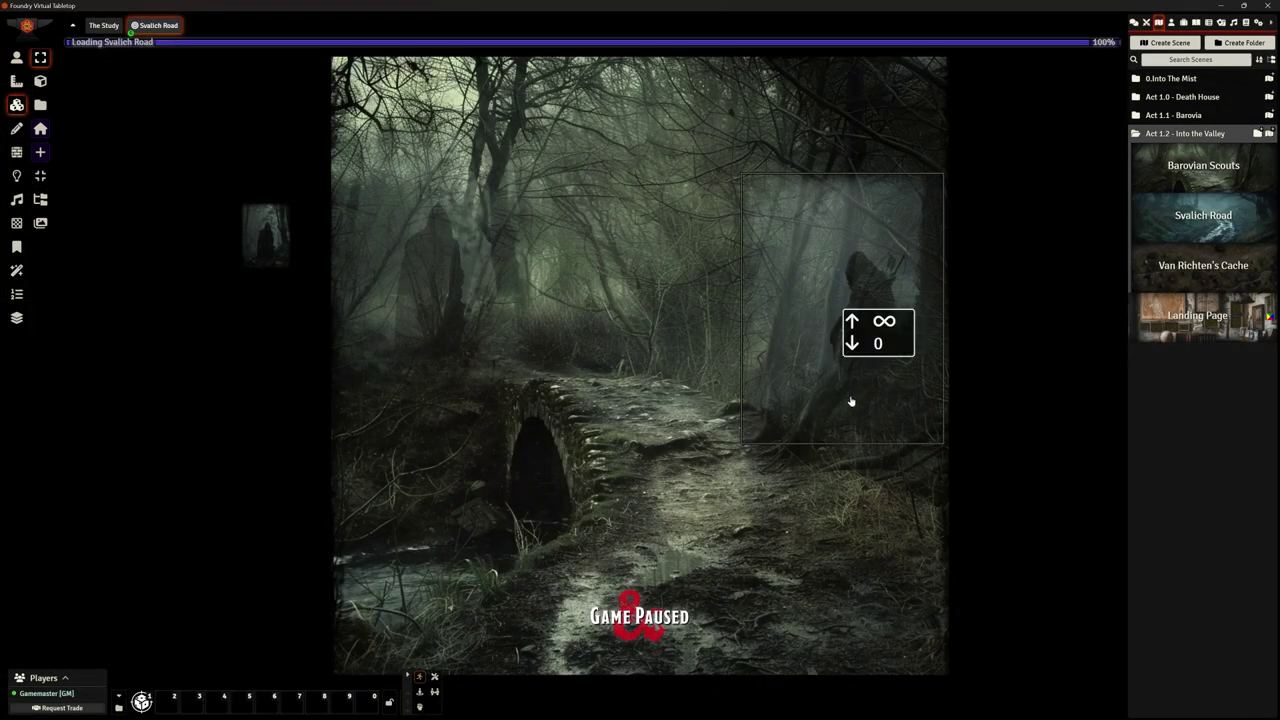
right_click(1198, 216)
left_click(1158, 268)
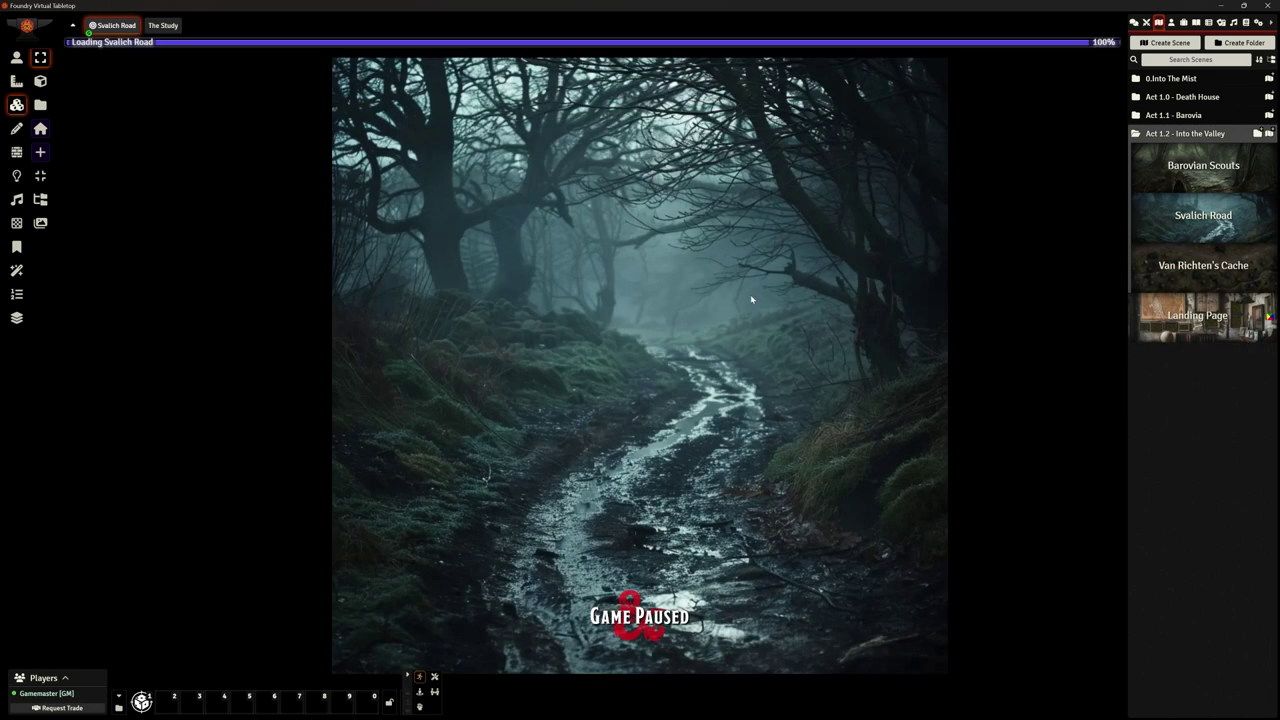
right_click(1176, 272)
left_click(1158, 318)
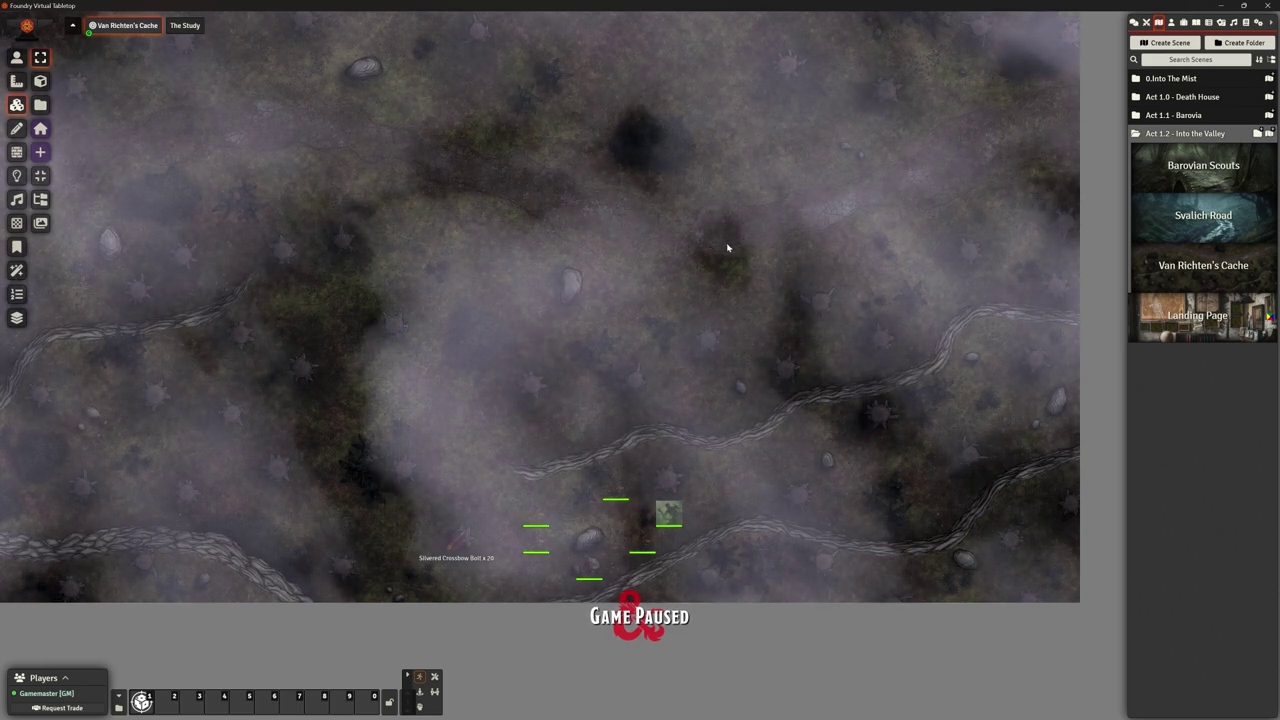
left_click_drag(677, 263, 689, 314)
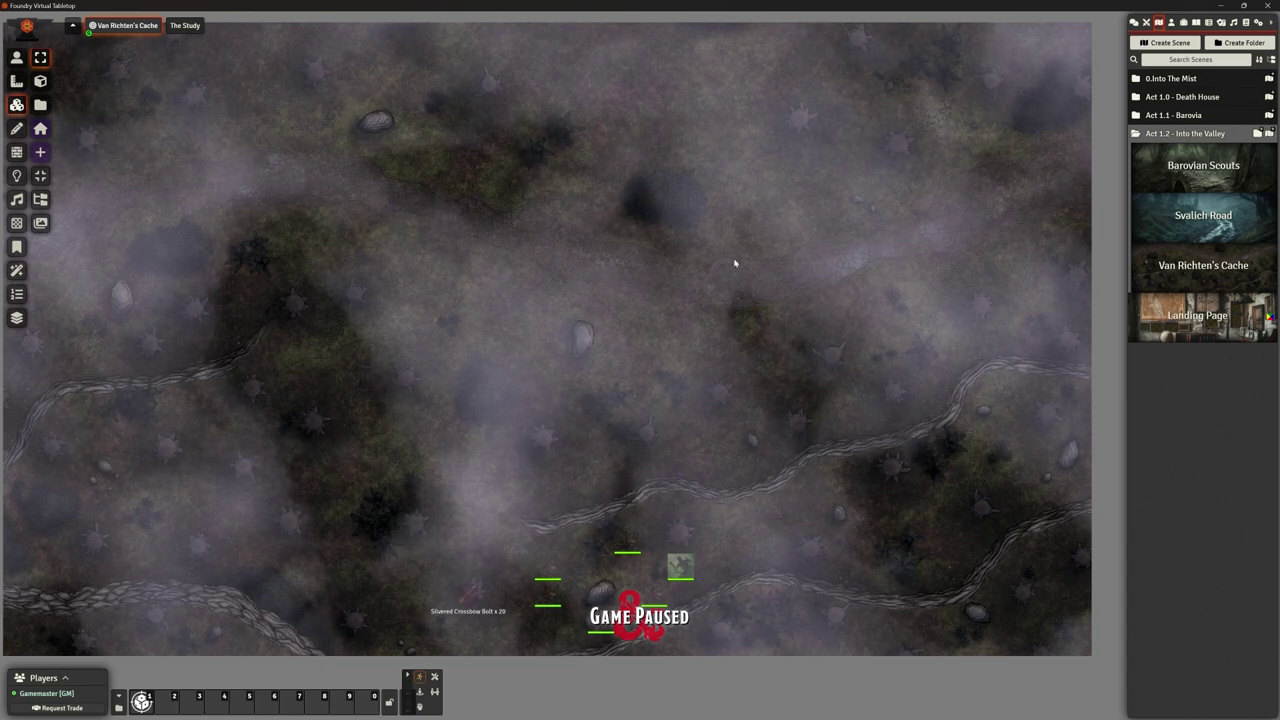
left_click_drag(750, 248, 734, 290)
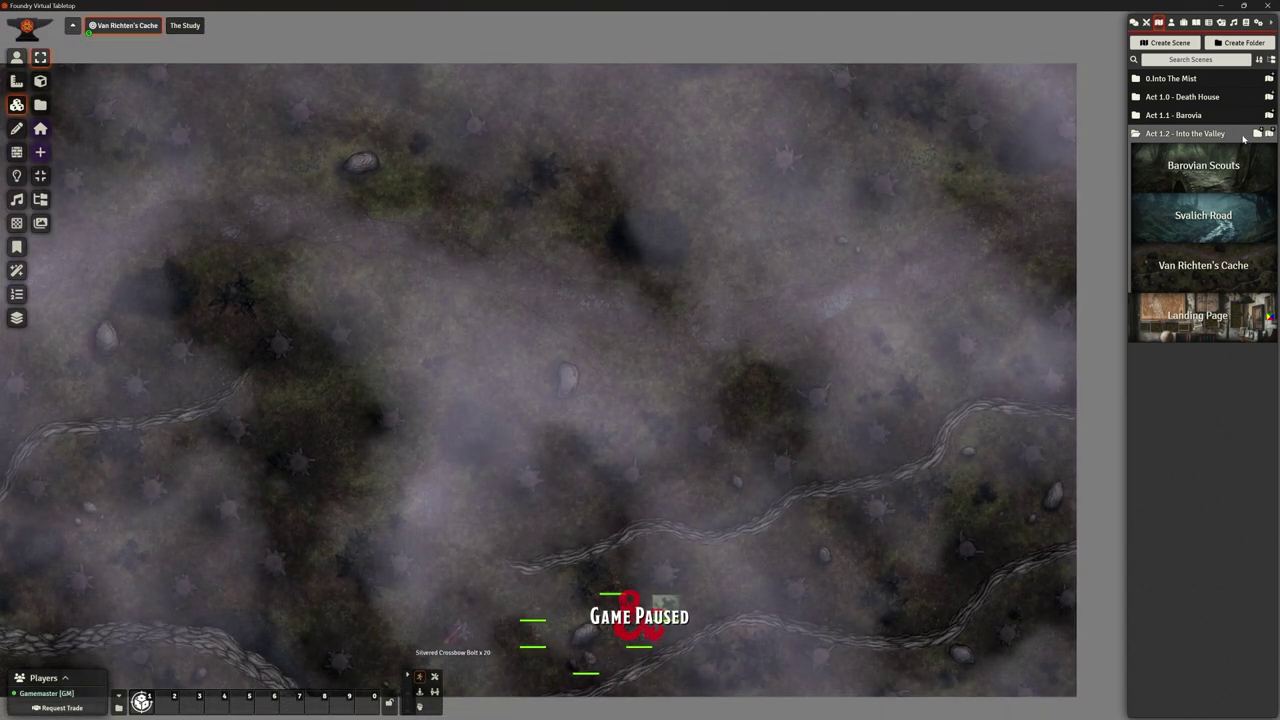
Create a scene named River Ivlis Crossroads in the Act 1.2 - Into the Valley folder and activate it
left_click(1269, 133)
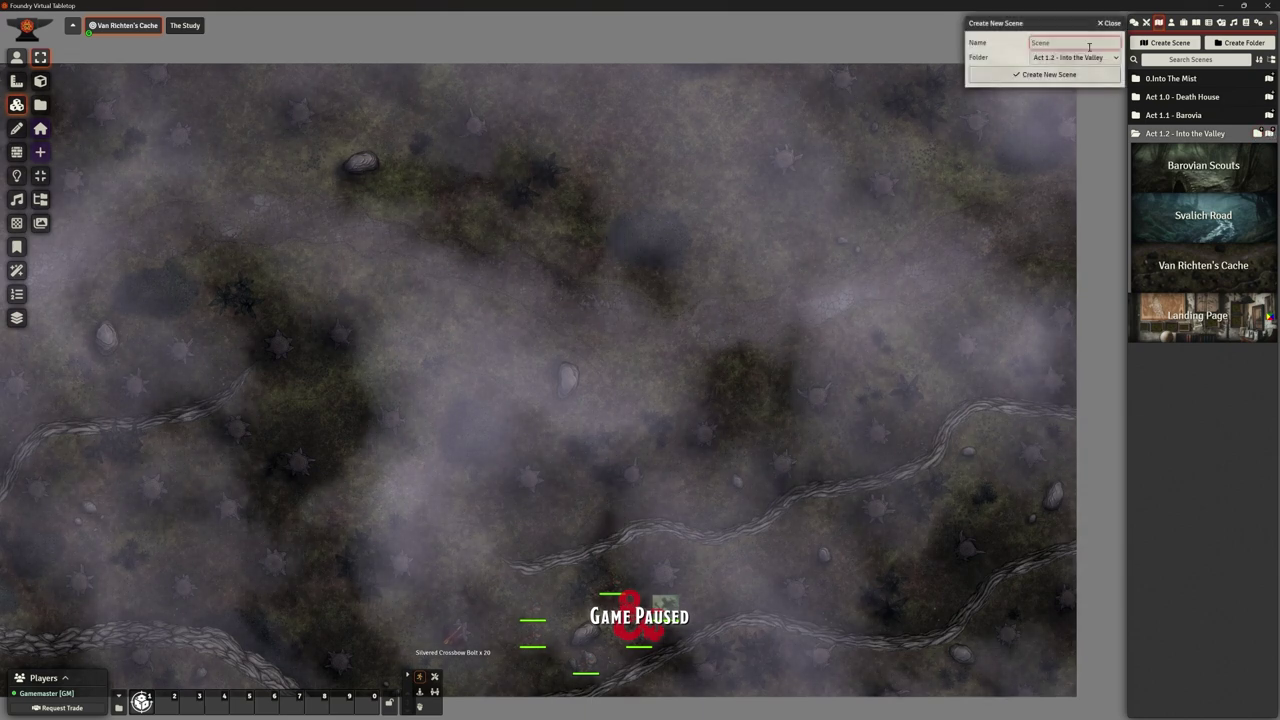
left_click_drag(1053, 21, 834, 215)
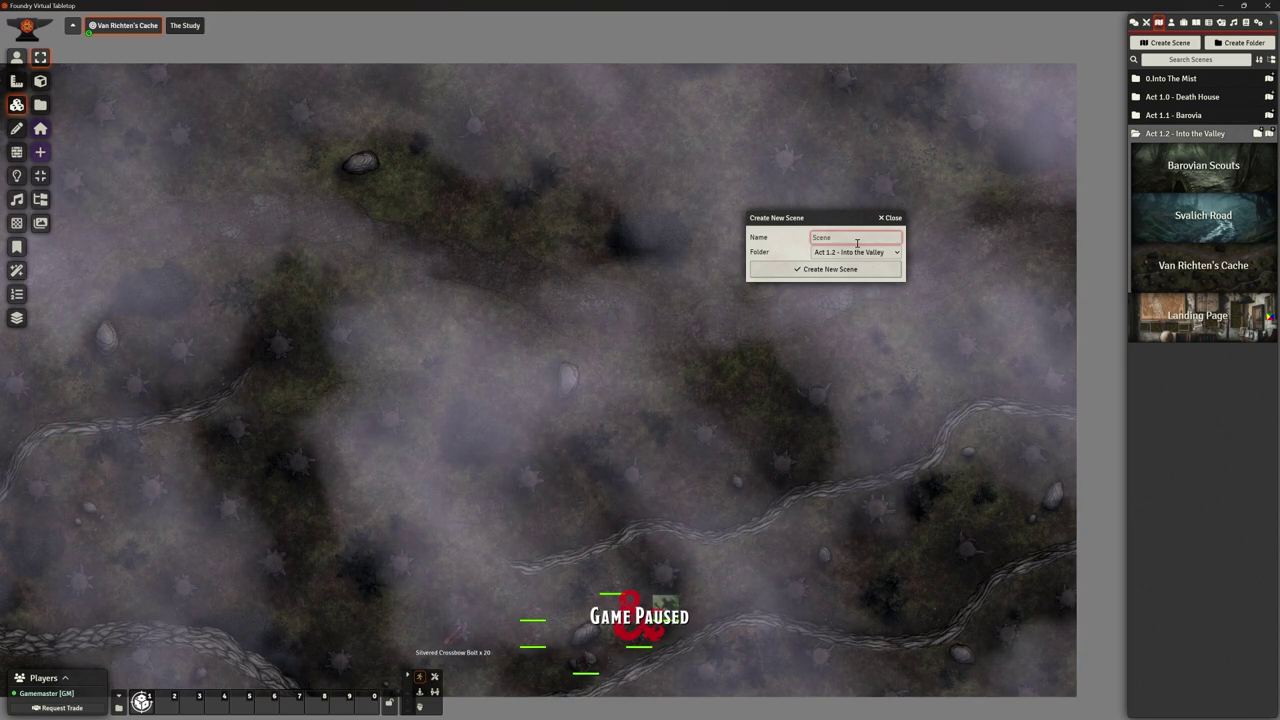
type("R")
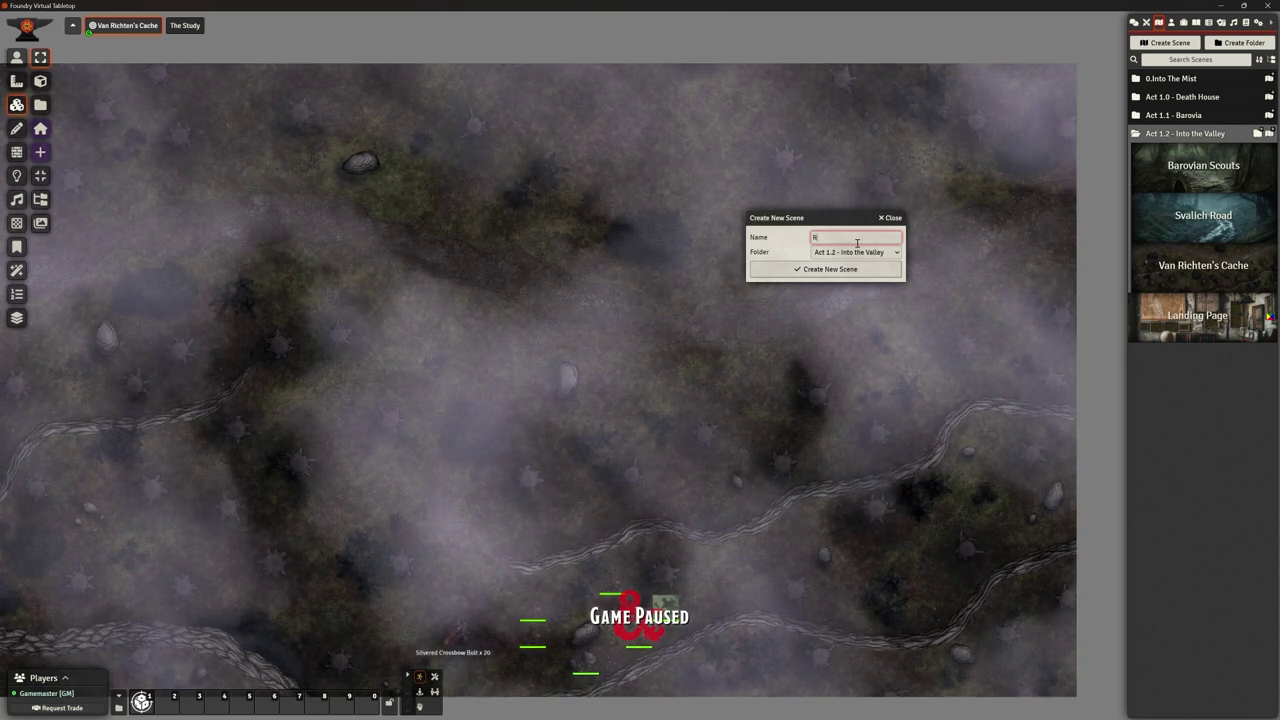
type("iver Ivl")
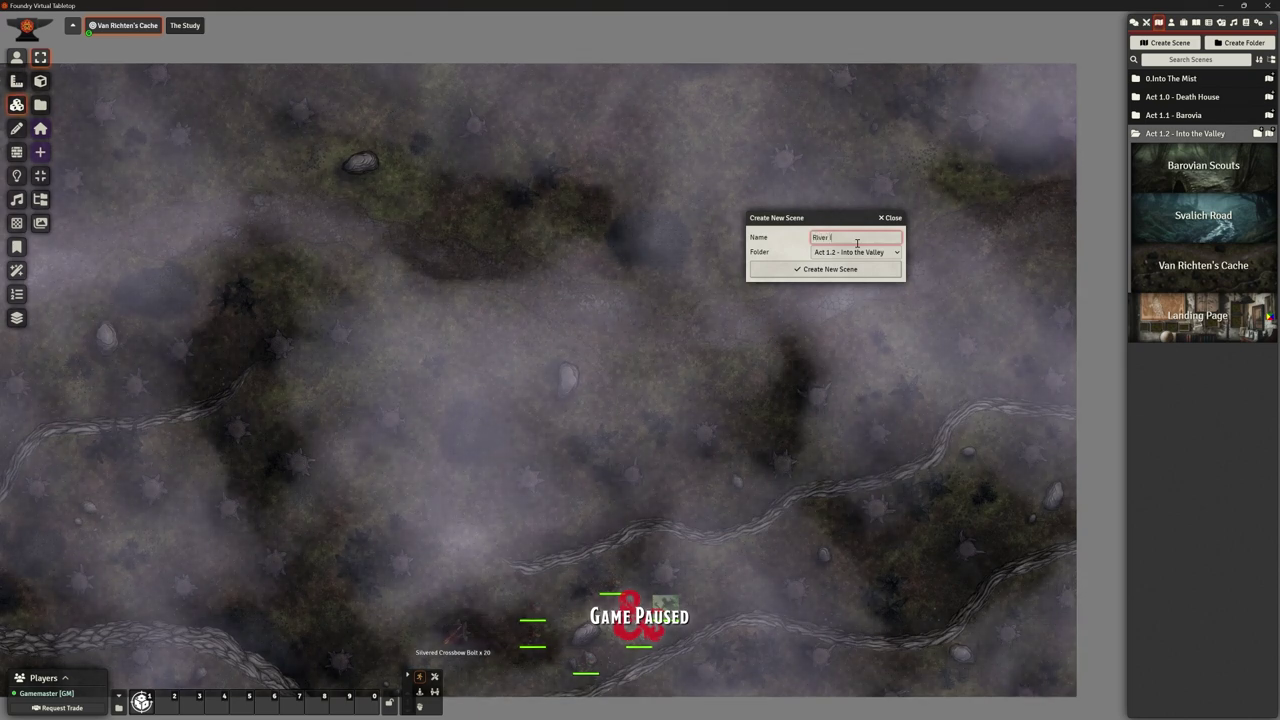
type("is")
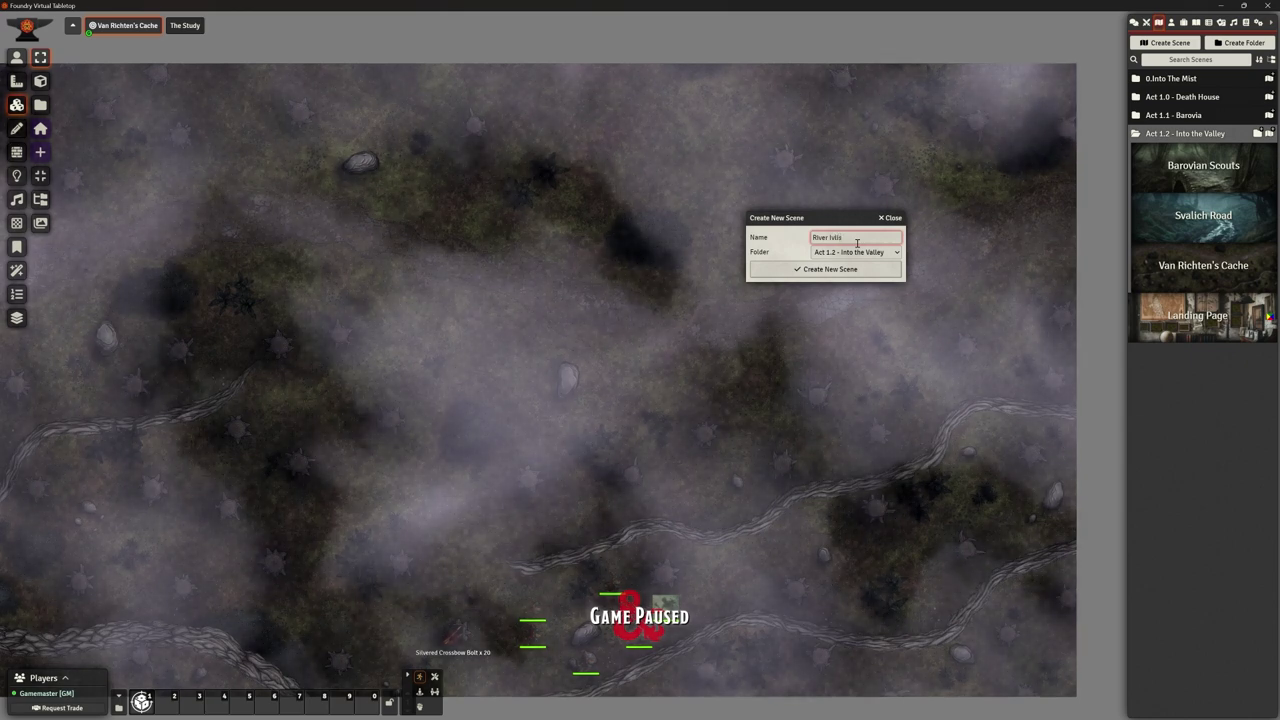
type(" Cross")
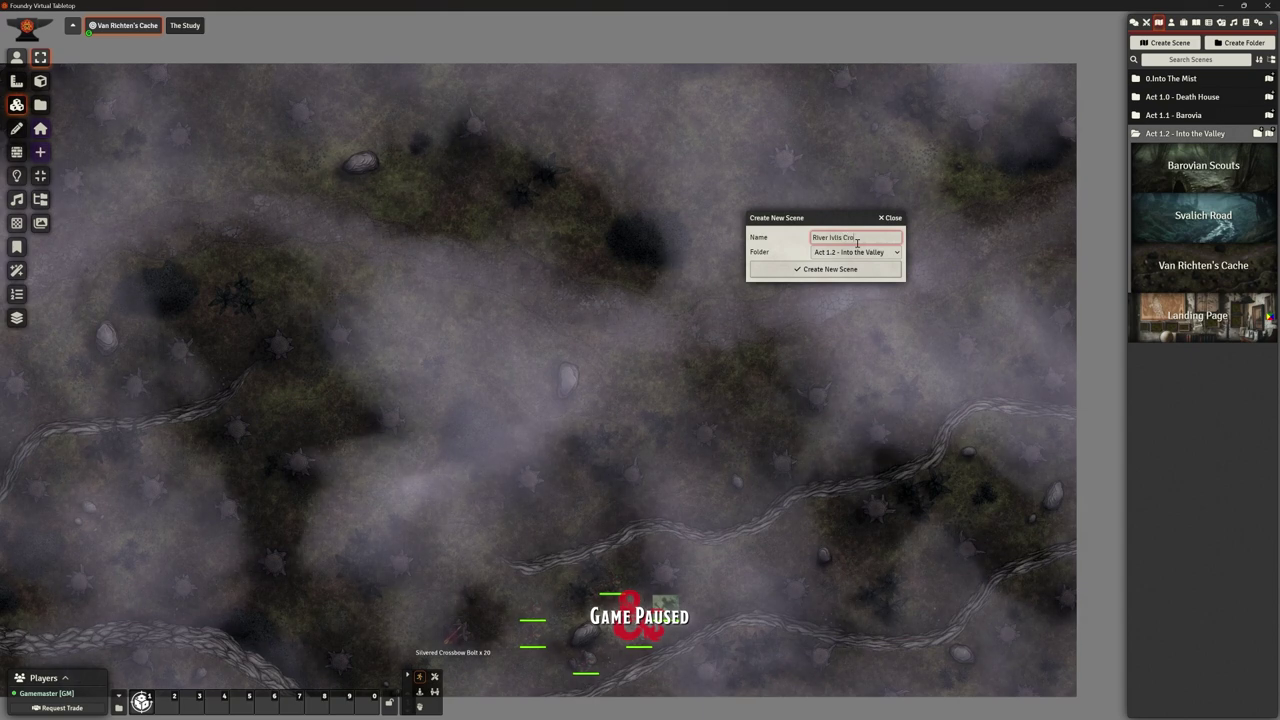
type("roads")
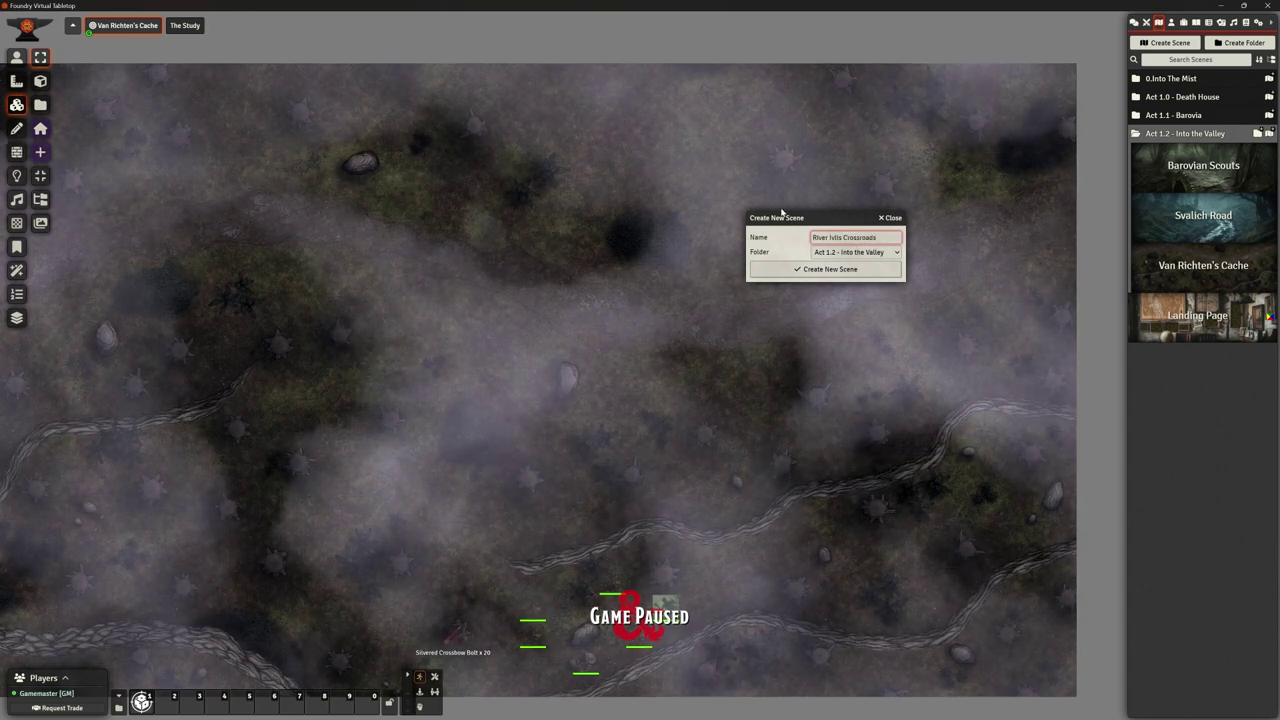
left_click(823, 270)
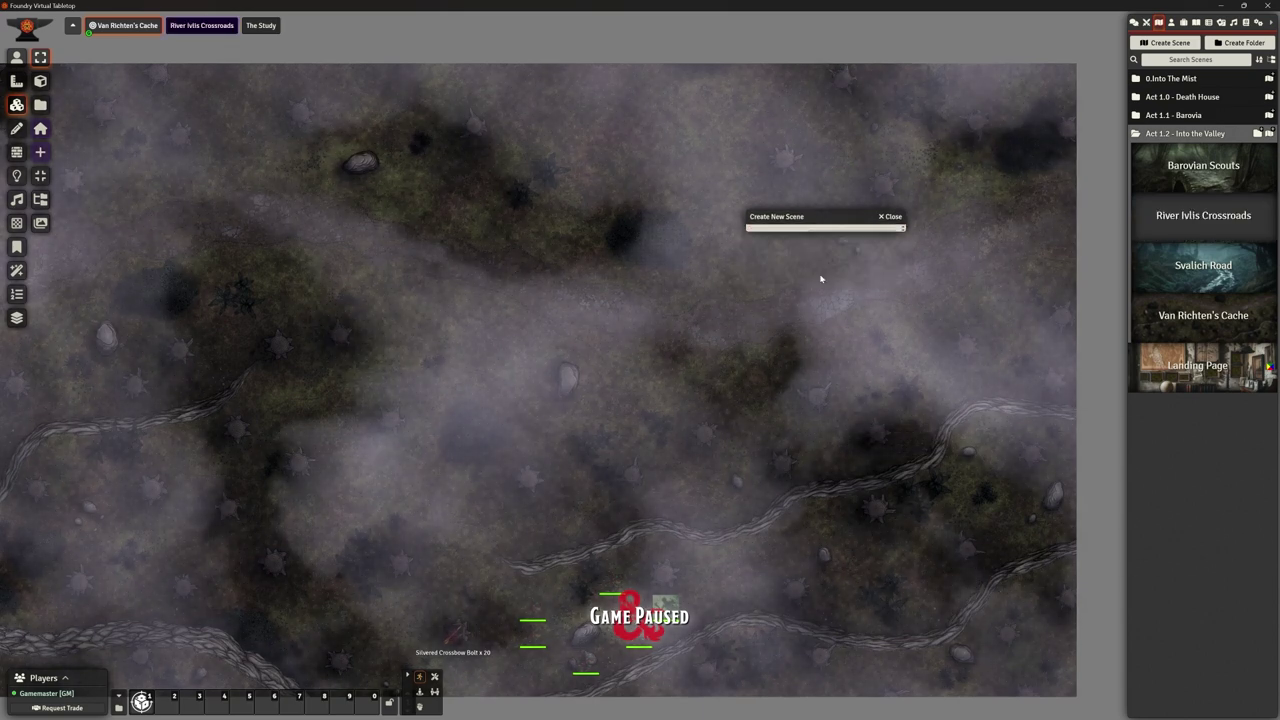
right_click(1178, 220)
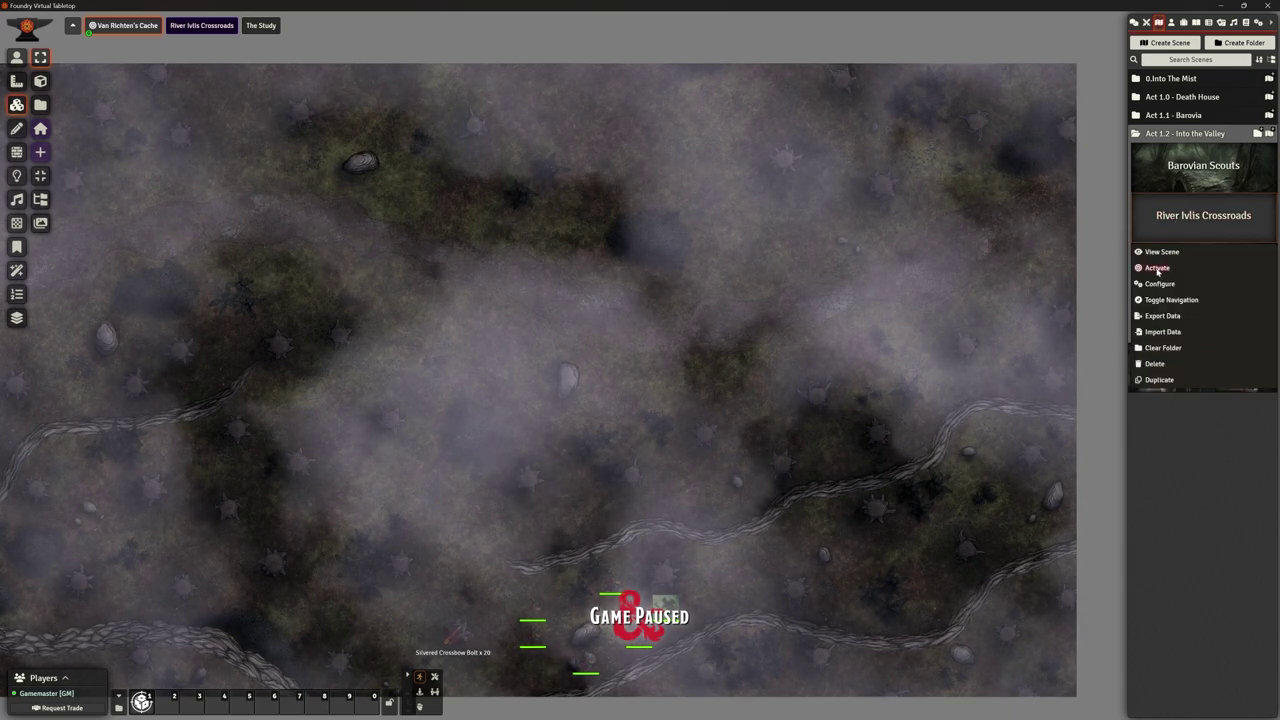
left_click(1180, 263)
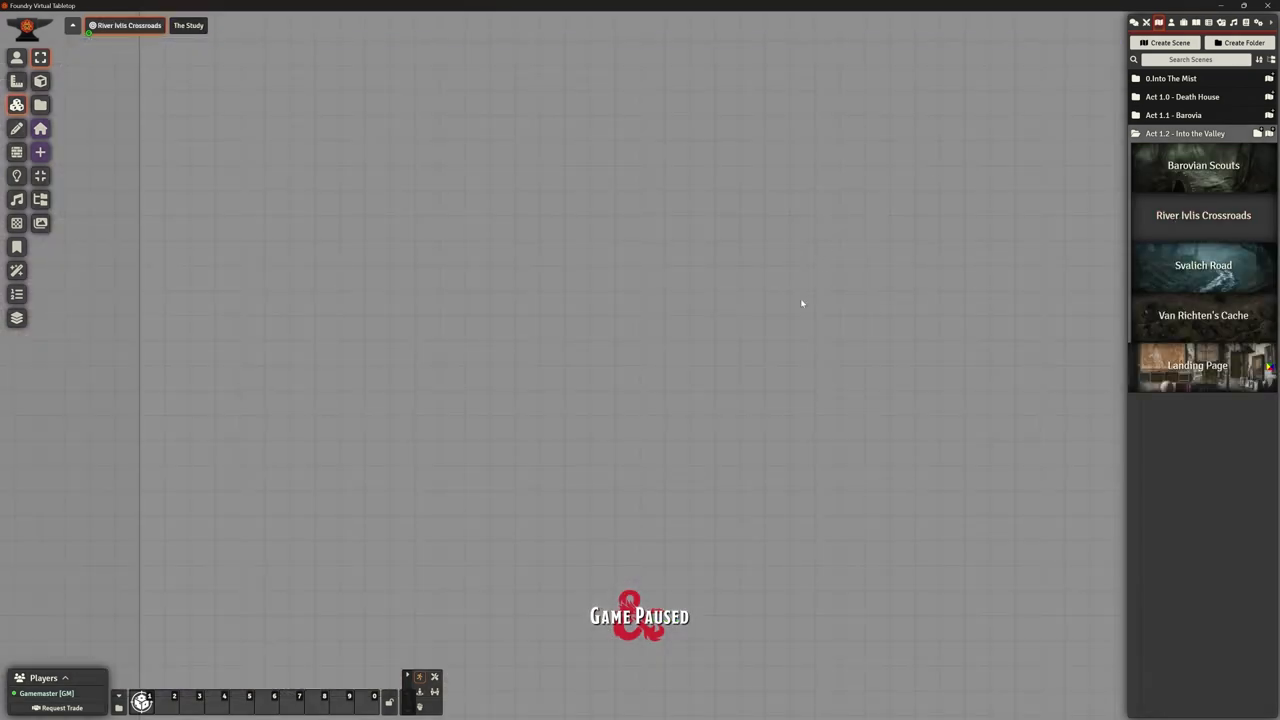
Configure the River Ivlis Crossroads scene and browse for its background image in the cg-curse-of-strahd module's cos-adventure Scenes/3-Into The Valley folder
right_click(1196, 222)
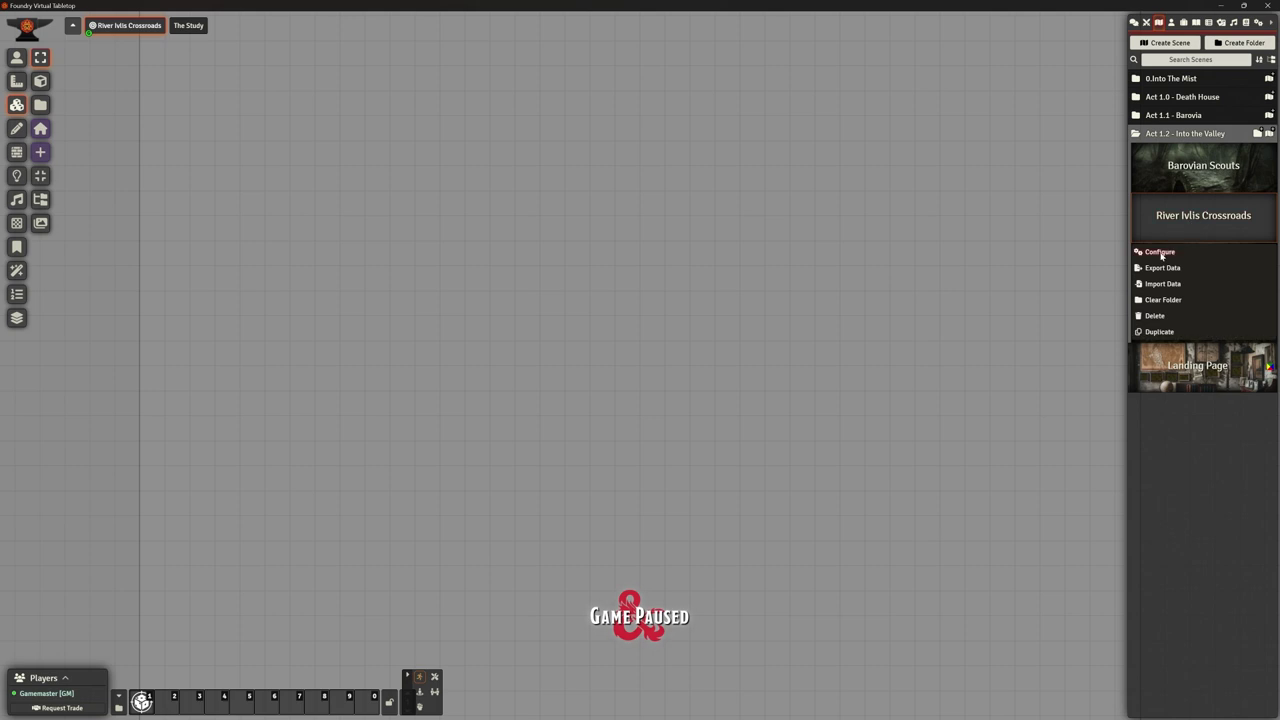
left_click(1159, 252)
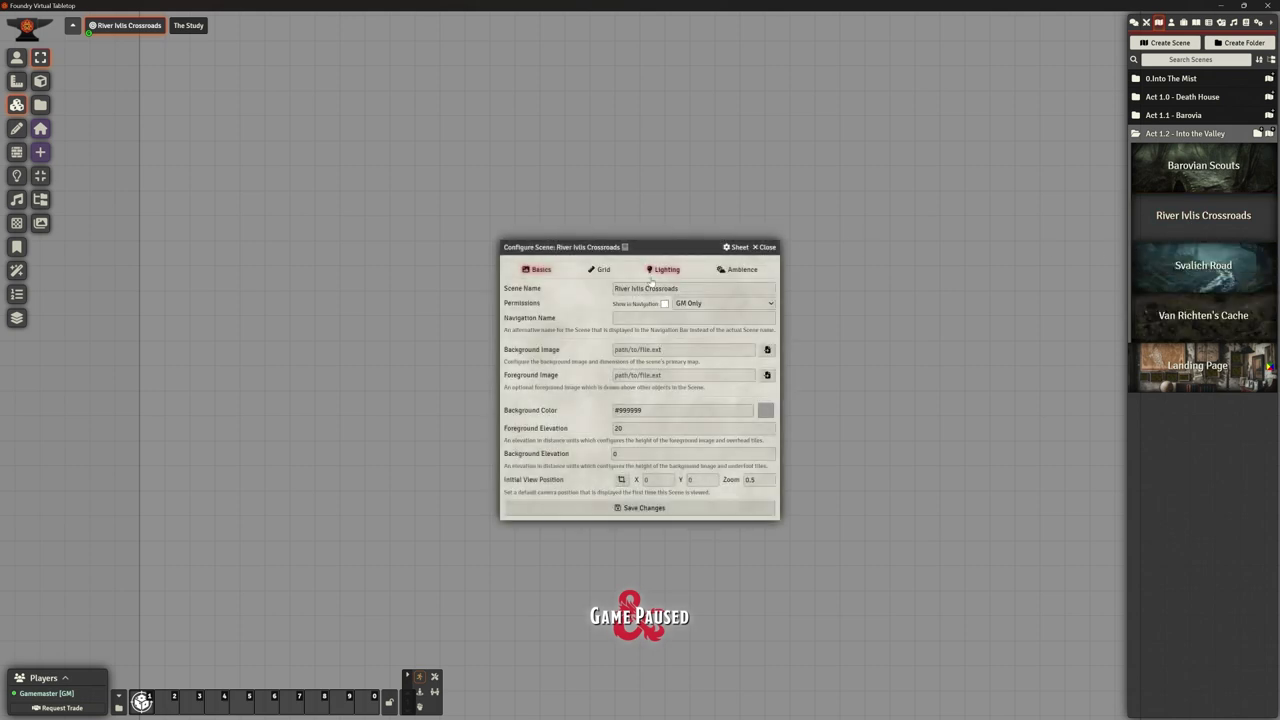
left_click(767, 350)
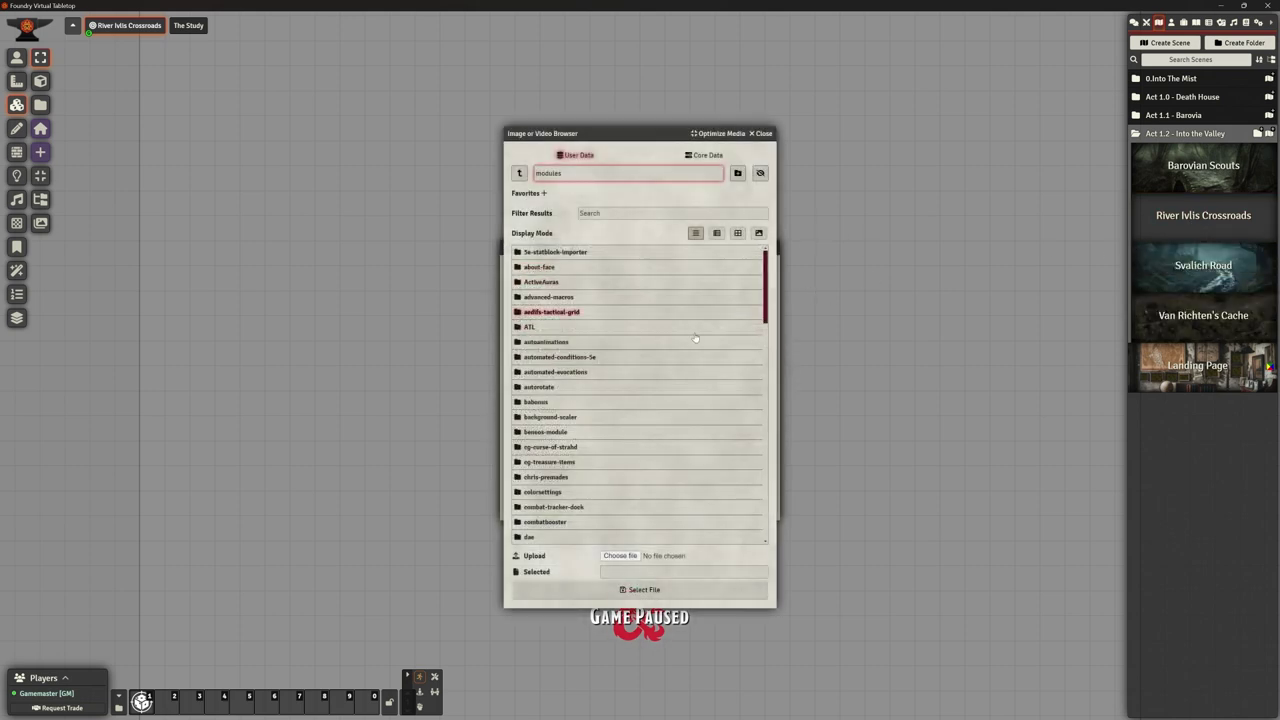
left_click(572, 448)
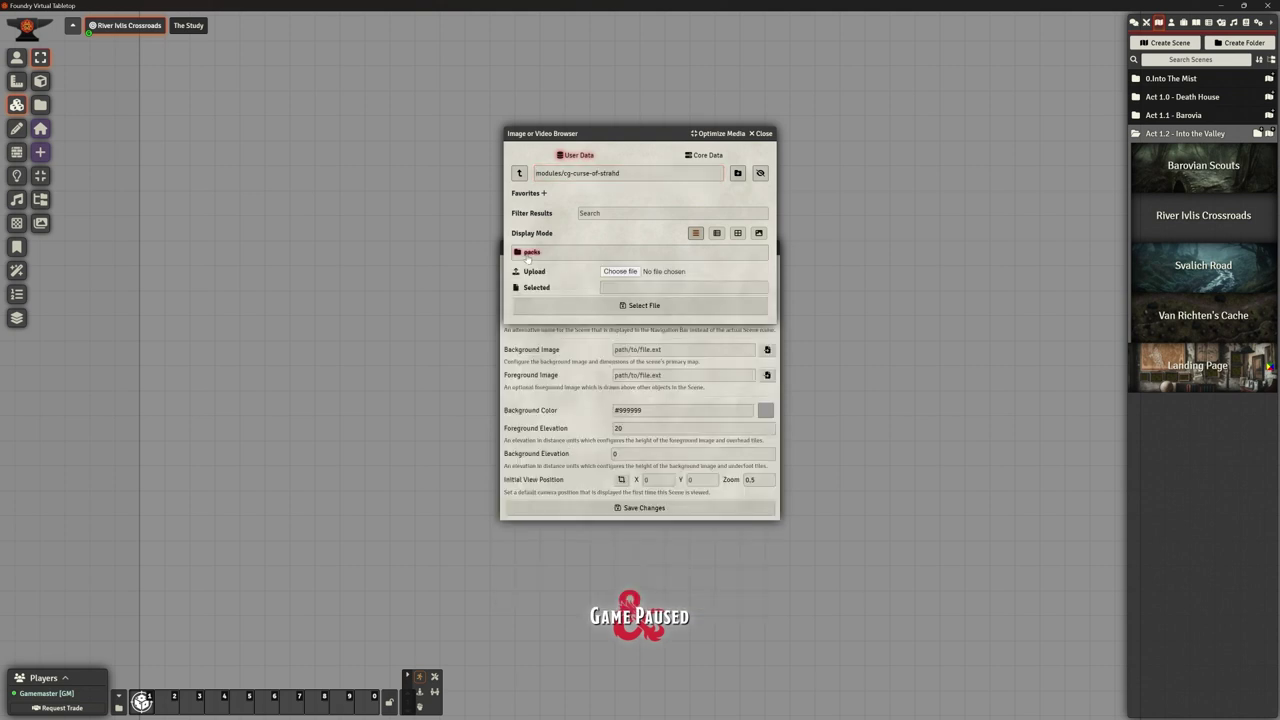
left_click(543, 252)
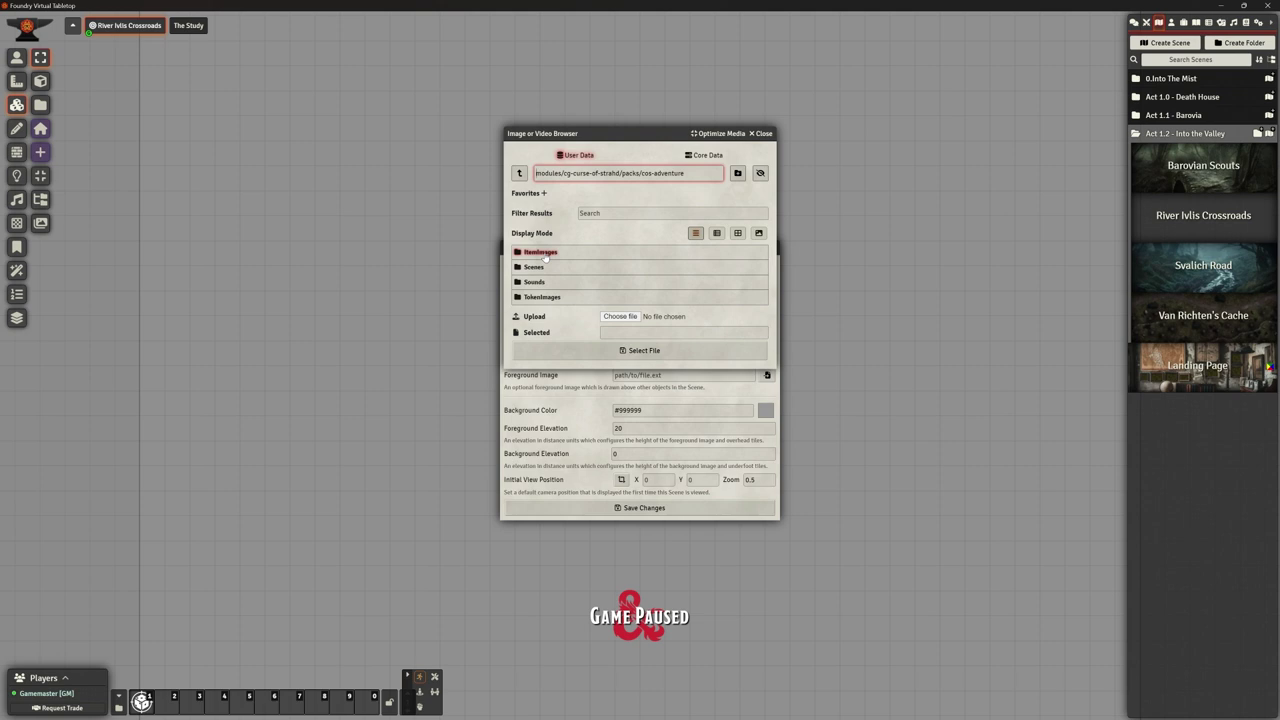
left_click(536, 268)
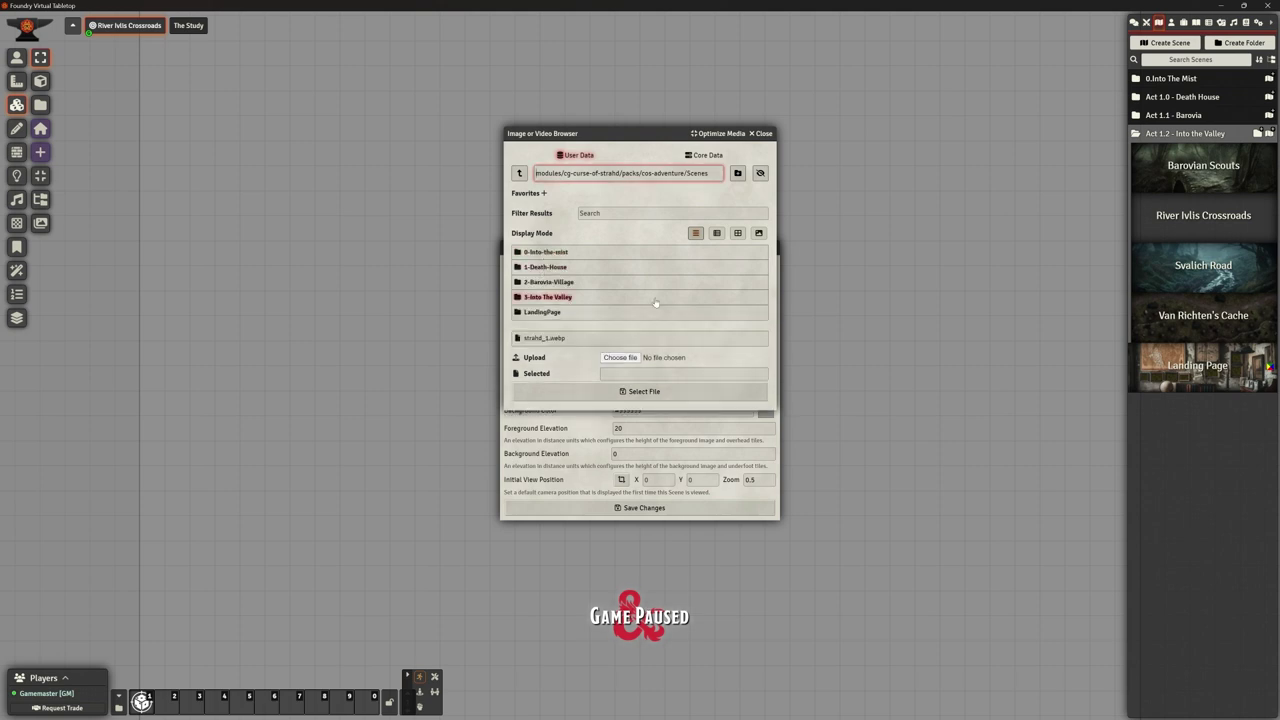
left_click(552, 299)
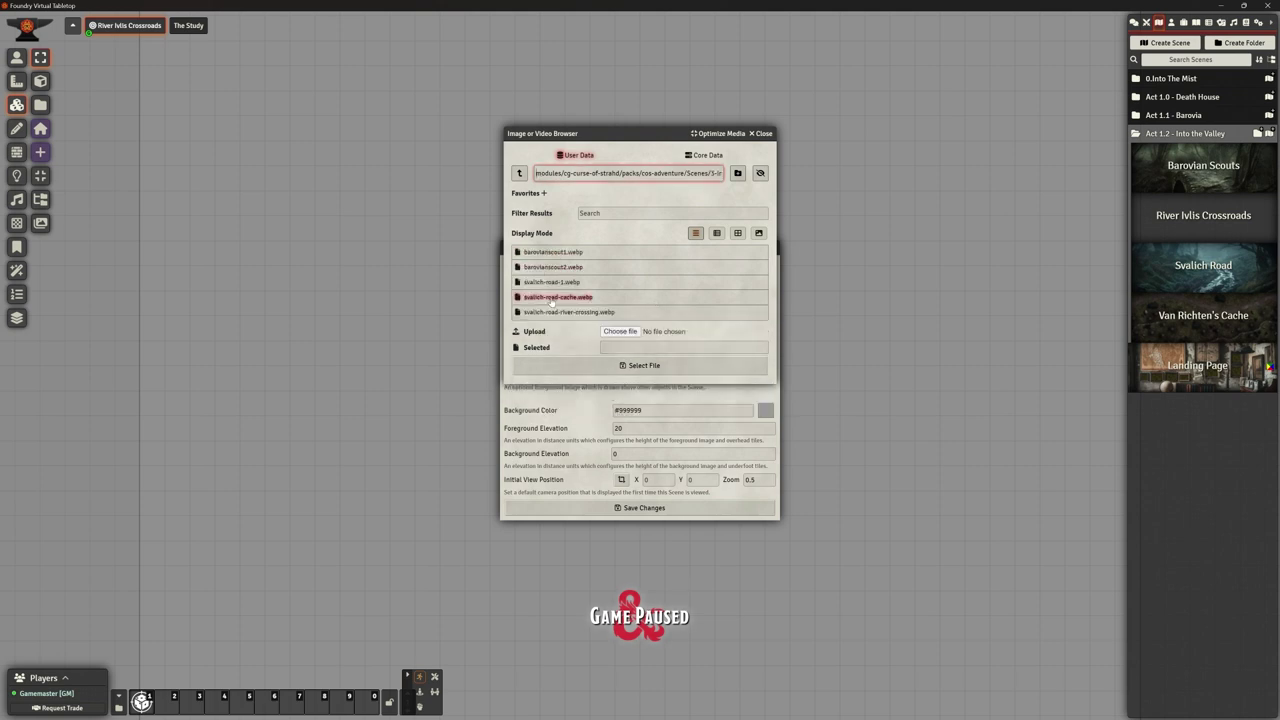
Upload 01 - River Ivlis Crossroads.jpg and assign it as the scene's background image
left_click(621, 332)
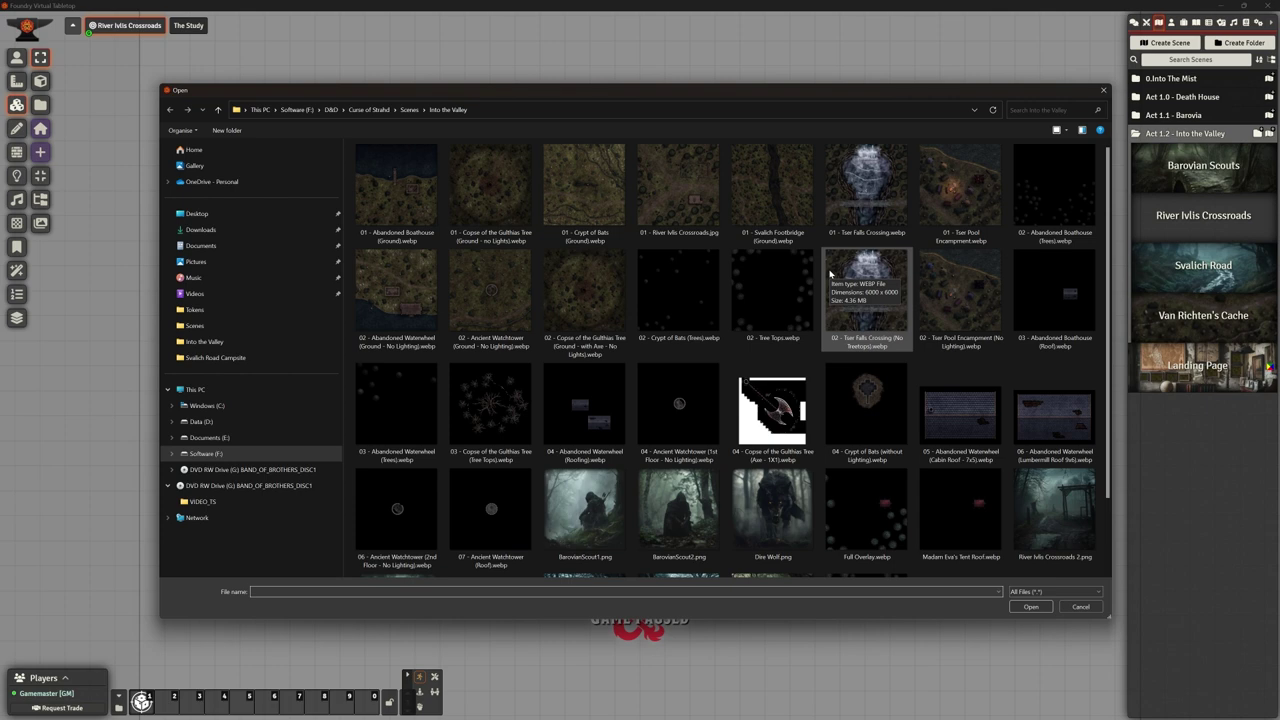
scroll(829, 273, "down", 2)
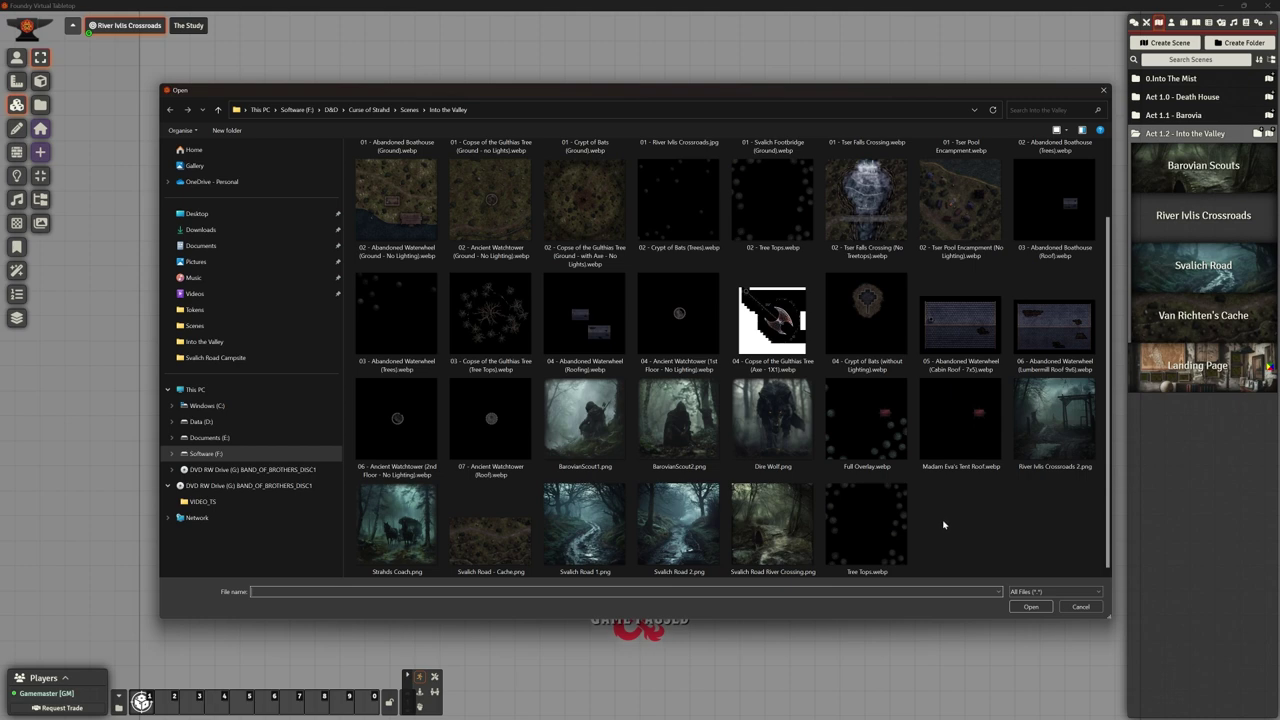
scroll(943, 524, "up", 1)
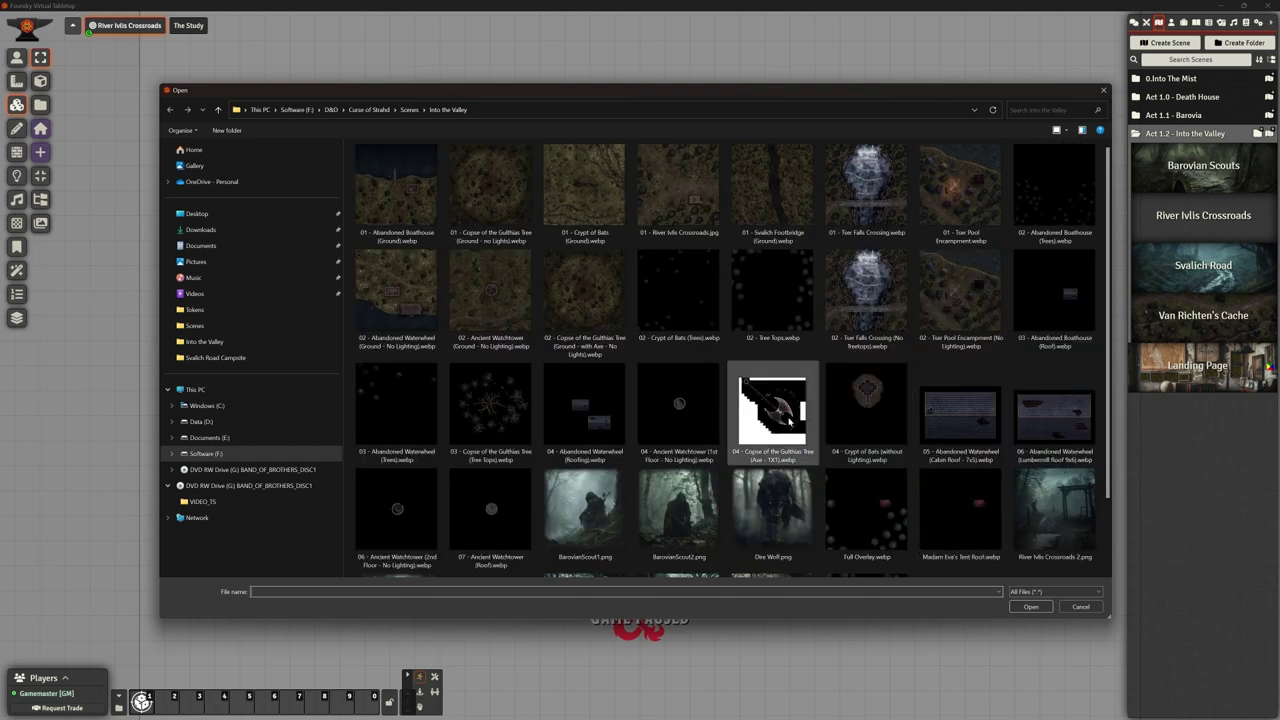
left_click(666, 200)
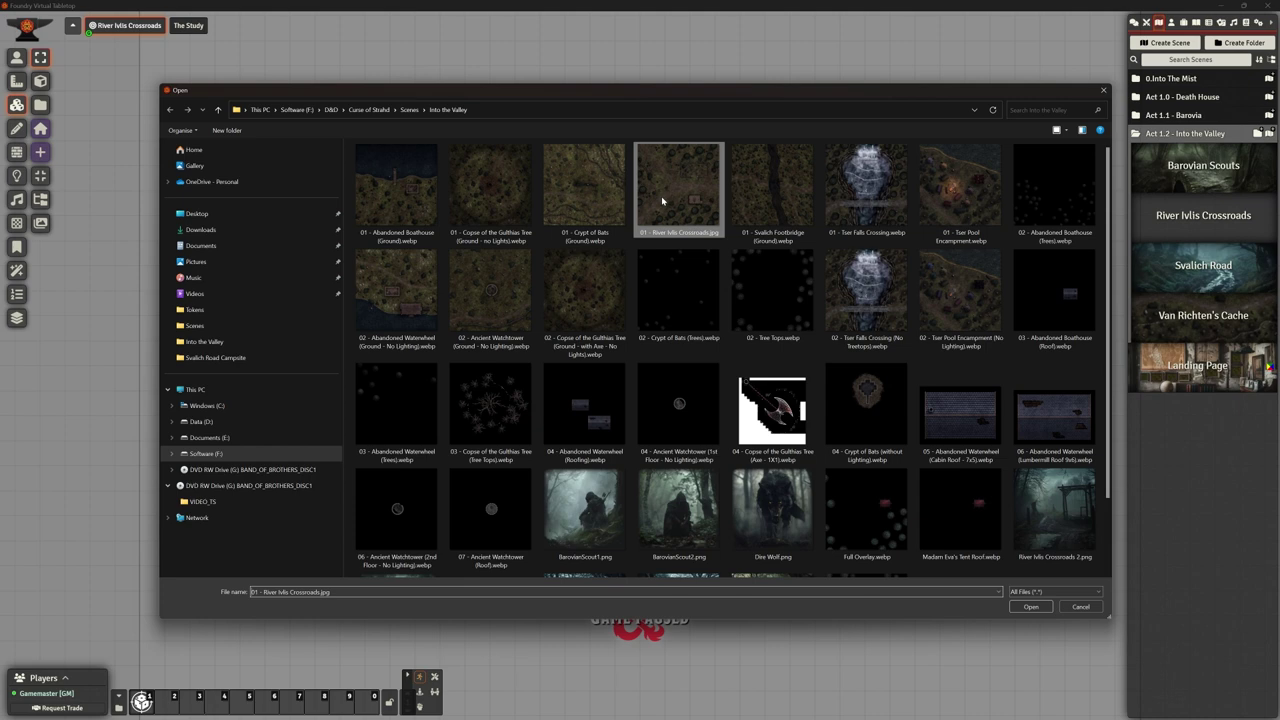
left_click(1028, 606)
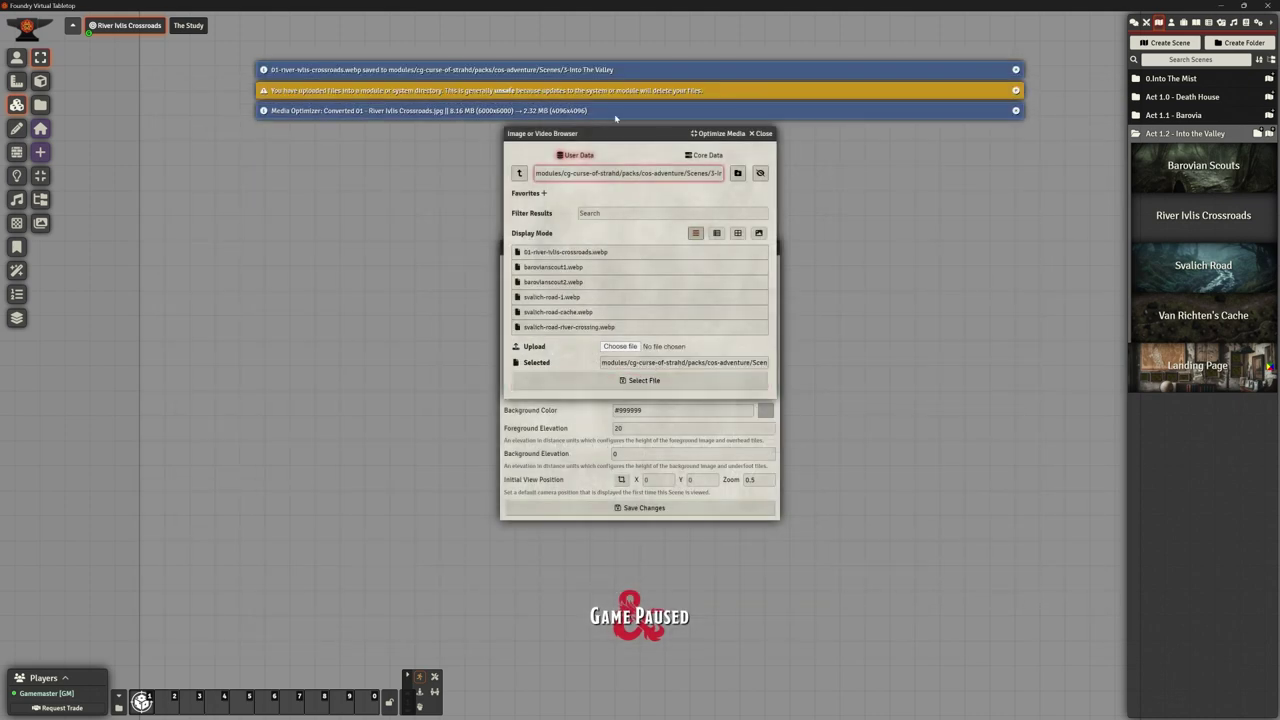
left_click(639, 382)
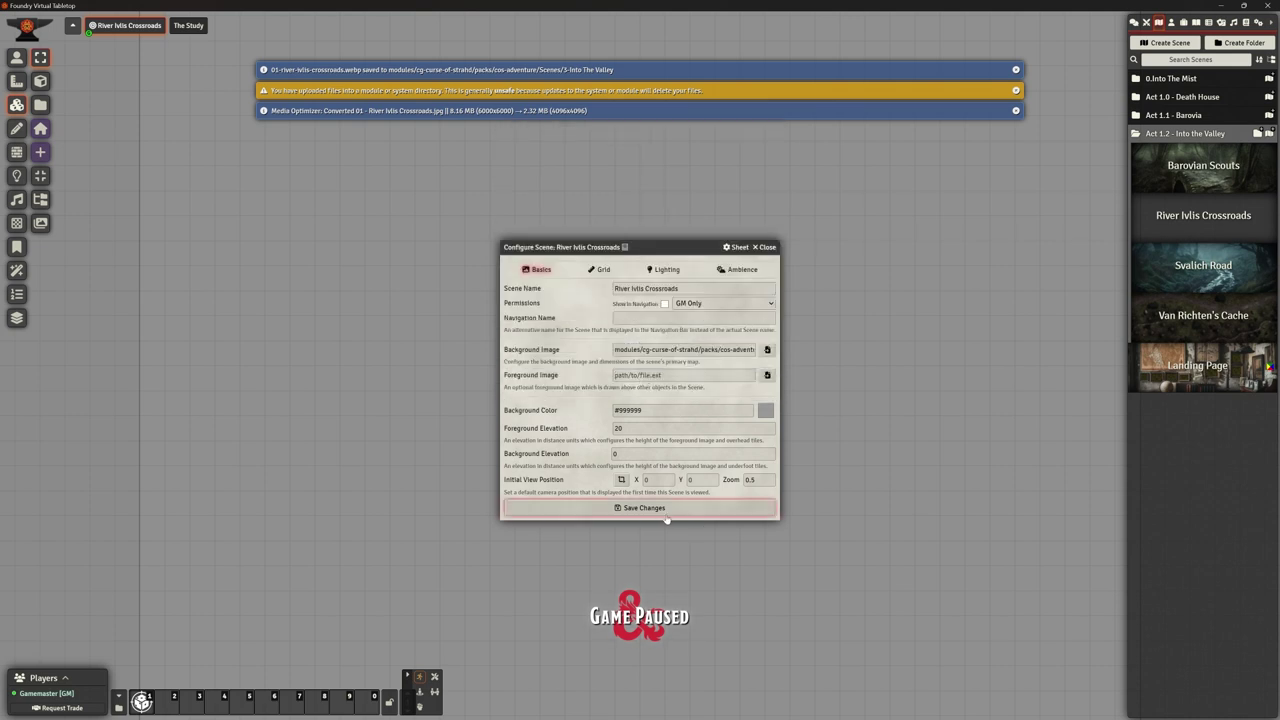
Change the scene's grid color to red, check the lighting settings and save the scene configuration
left_click(601, 270)
left_click(765, 460)
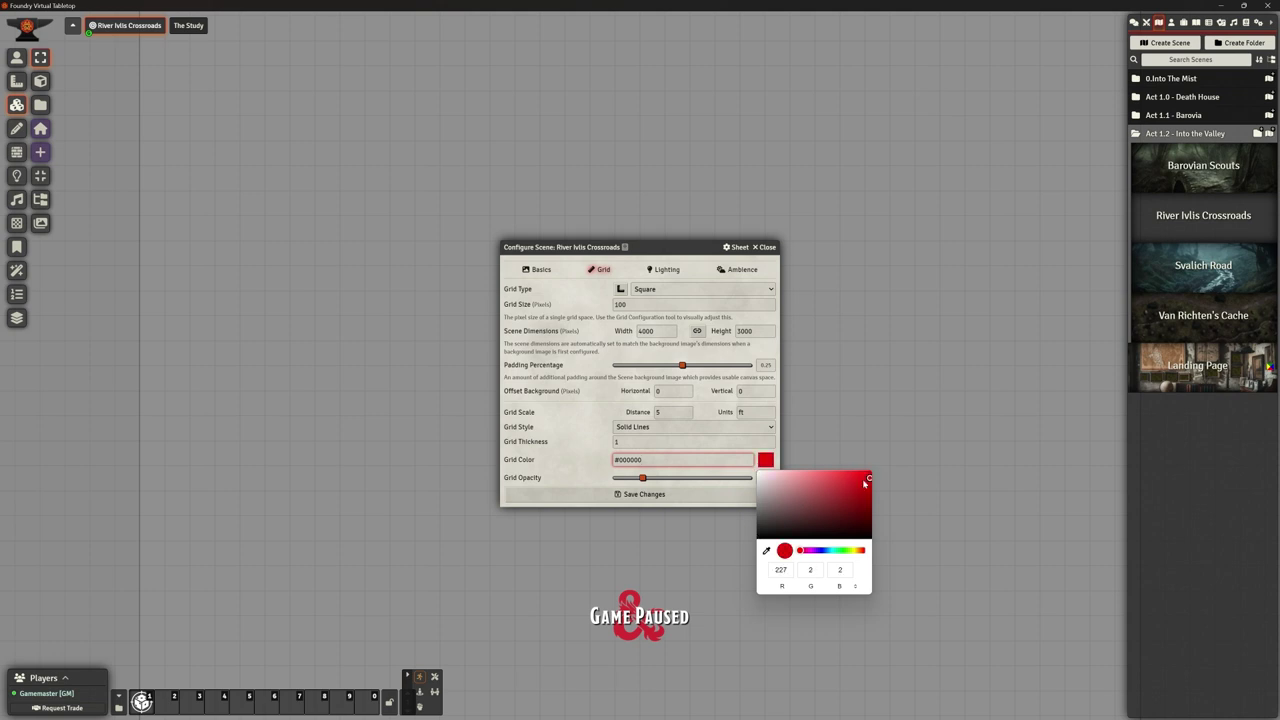
left_click(664, 269)
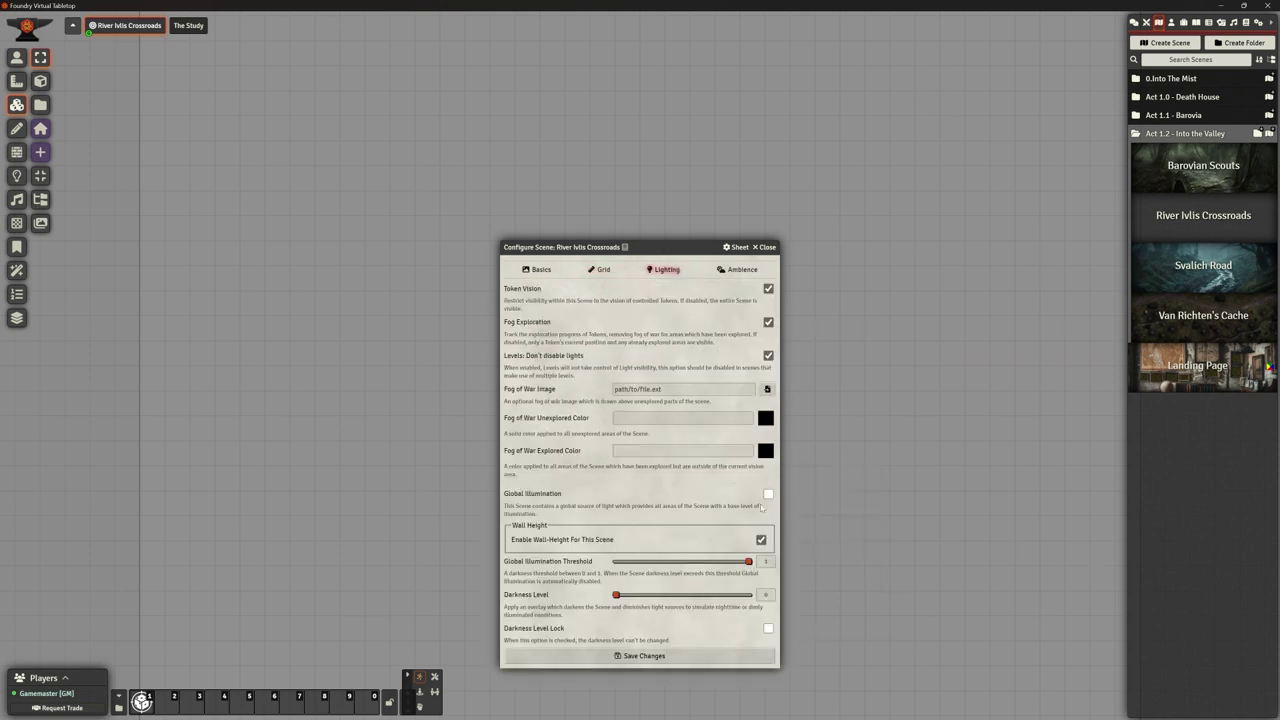
left_click(656, 661)
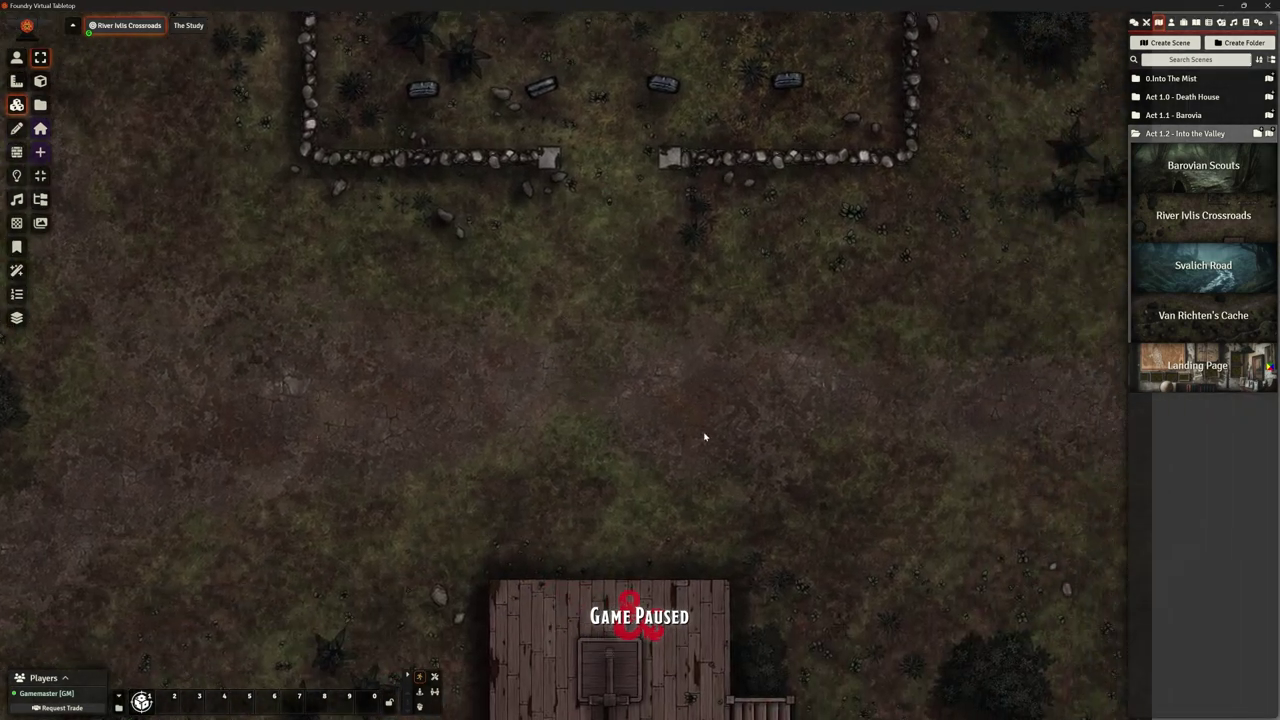
Examine the whole River Ivlis Crossroads map, including the walled graveyard, the road and the wooden platform
scroll(714, 407, "down", 4)
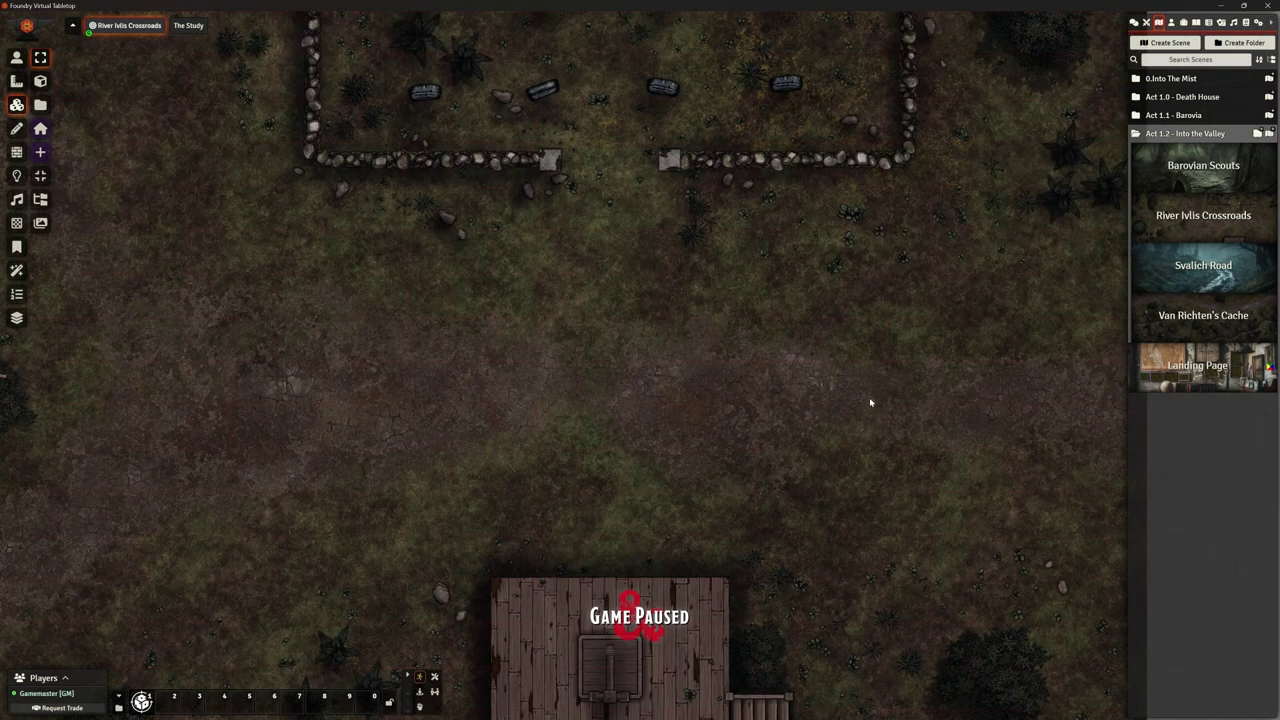
scroll(700, 414, "down", 4)
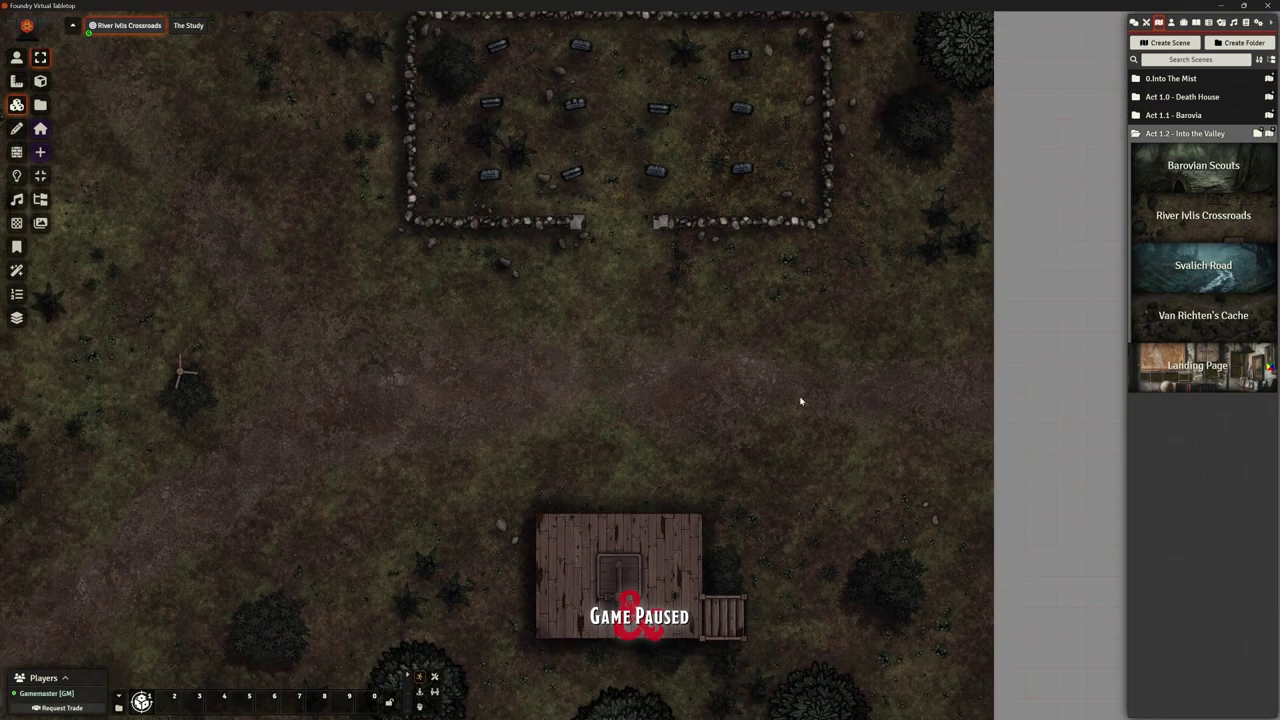
scroll(514, 397, "down", 3)
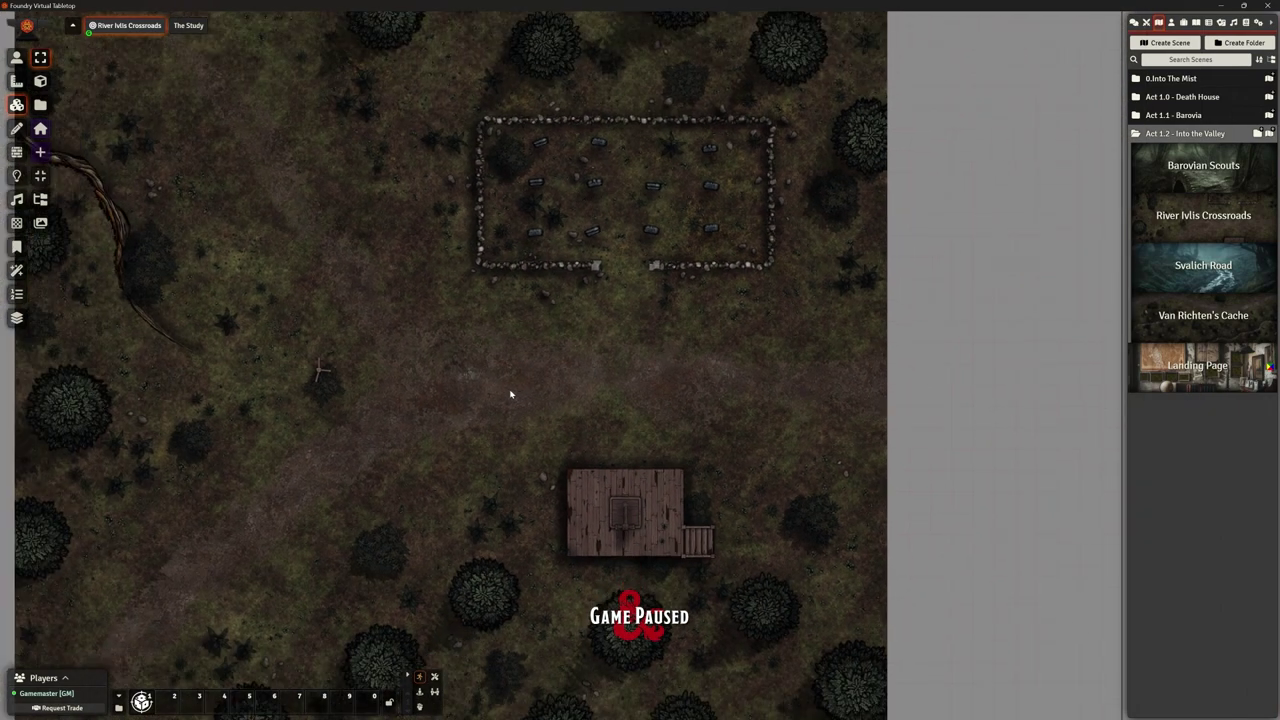
left_click_drag(509, 394, 625, 400)
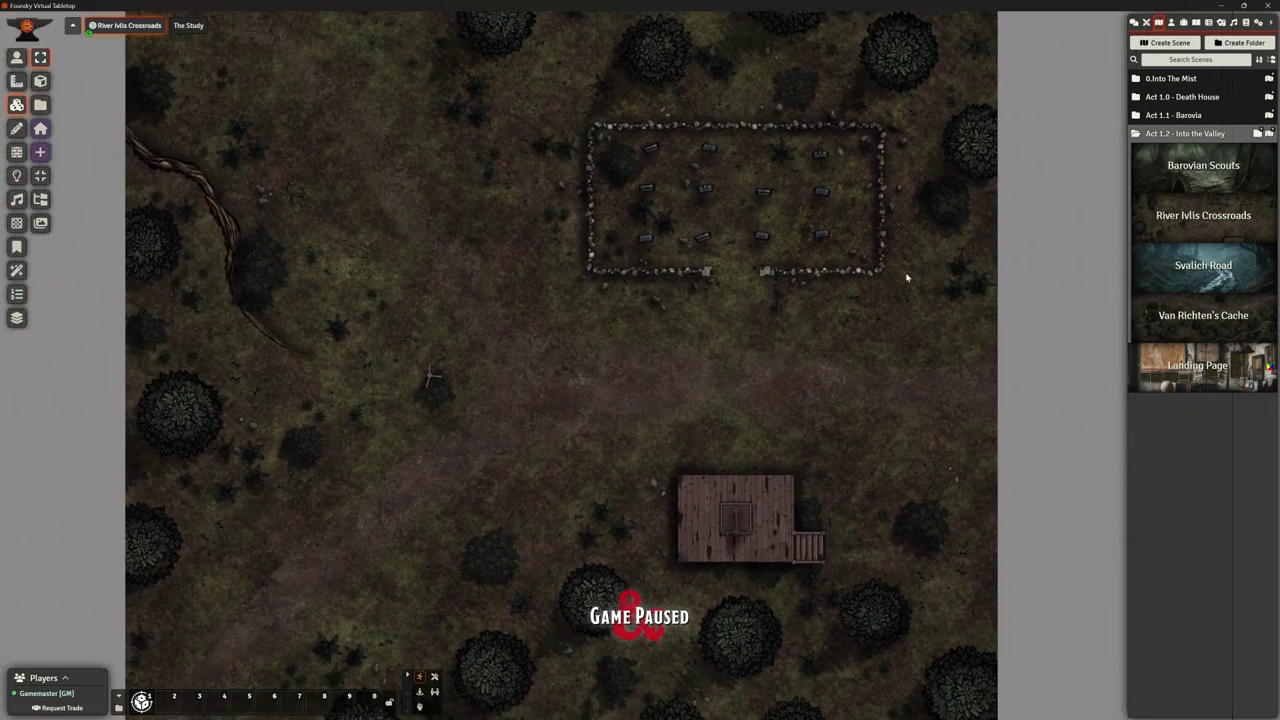
Check the River Ivlis Crossroads scene's grid settings and save the scene configuration
right_click(1184, 226)
left_click(1170, 310)
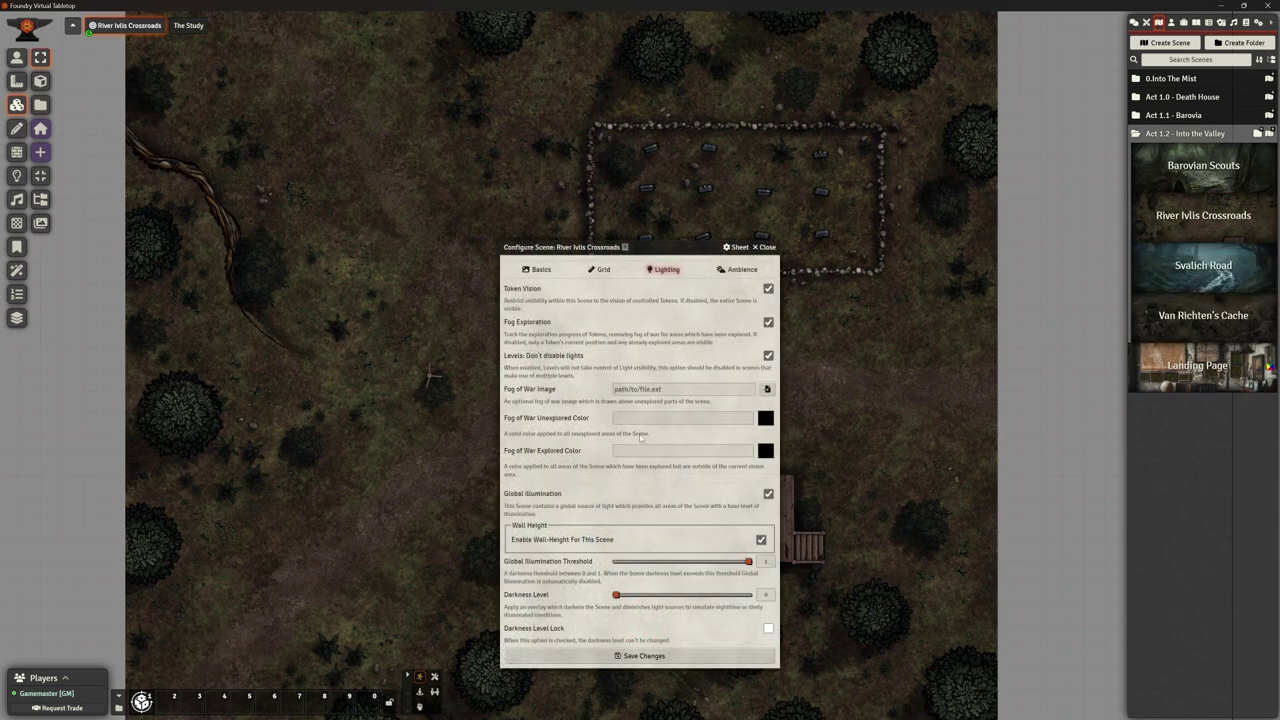
left_click(603, 270)
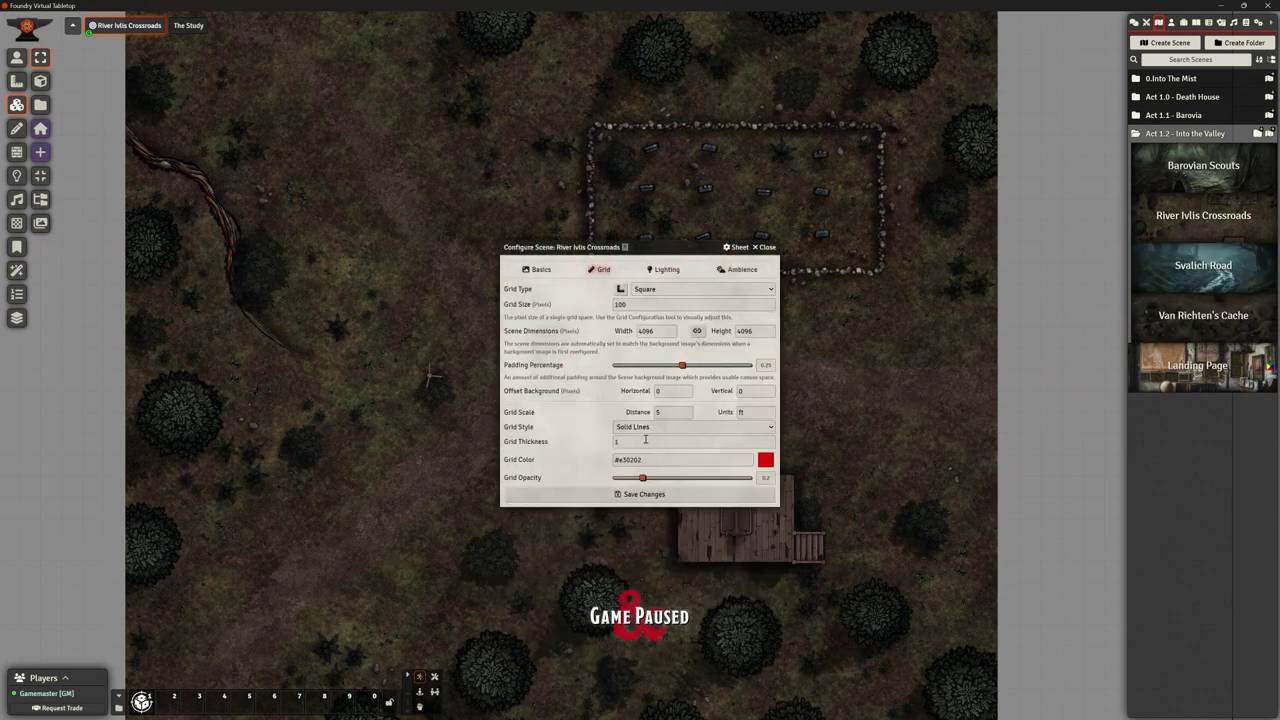
left_click(612, 494)
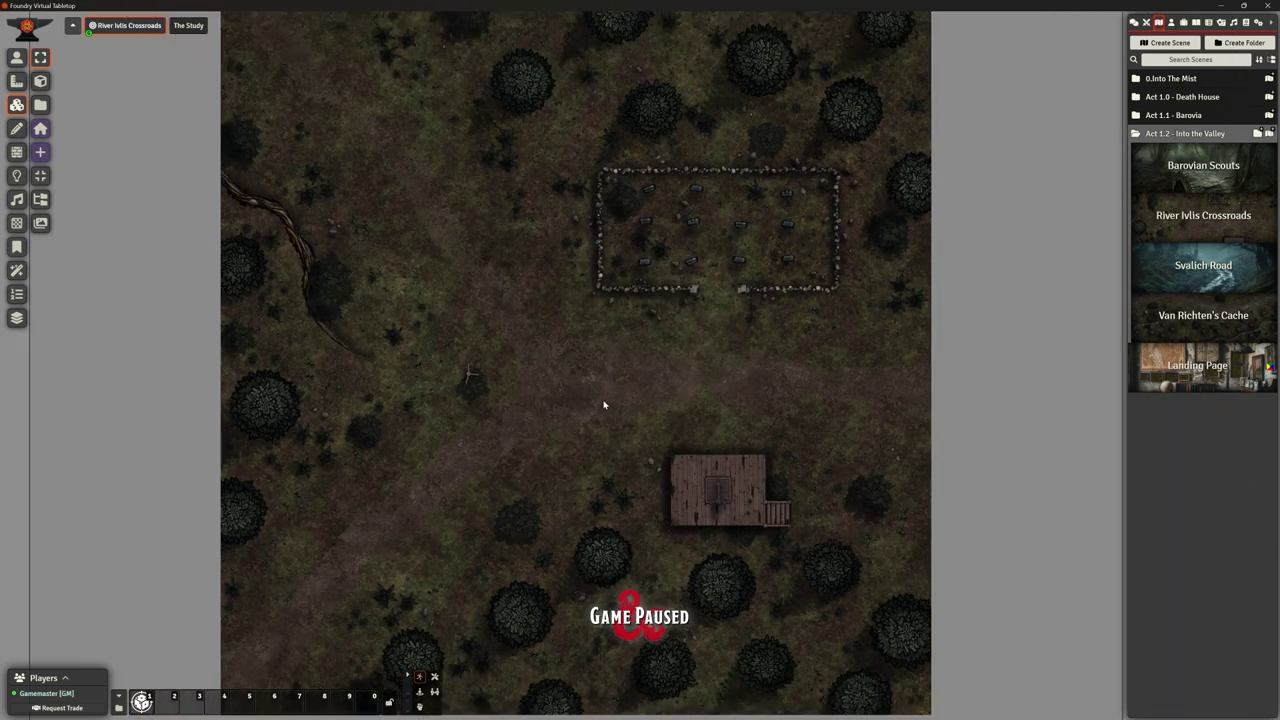
scroll(607, 406, "down", 5)
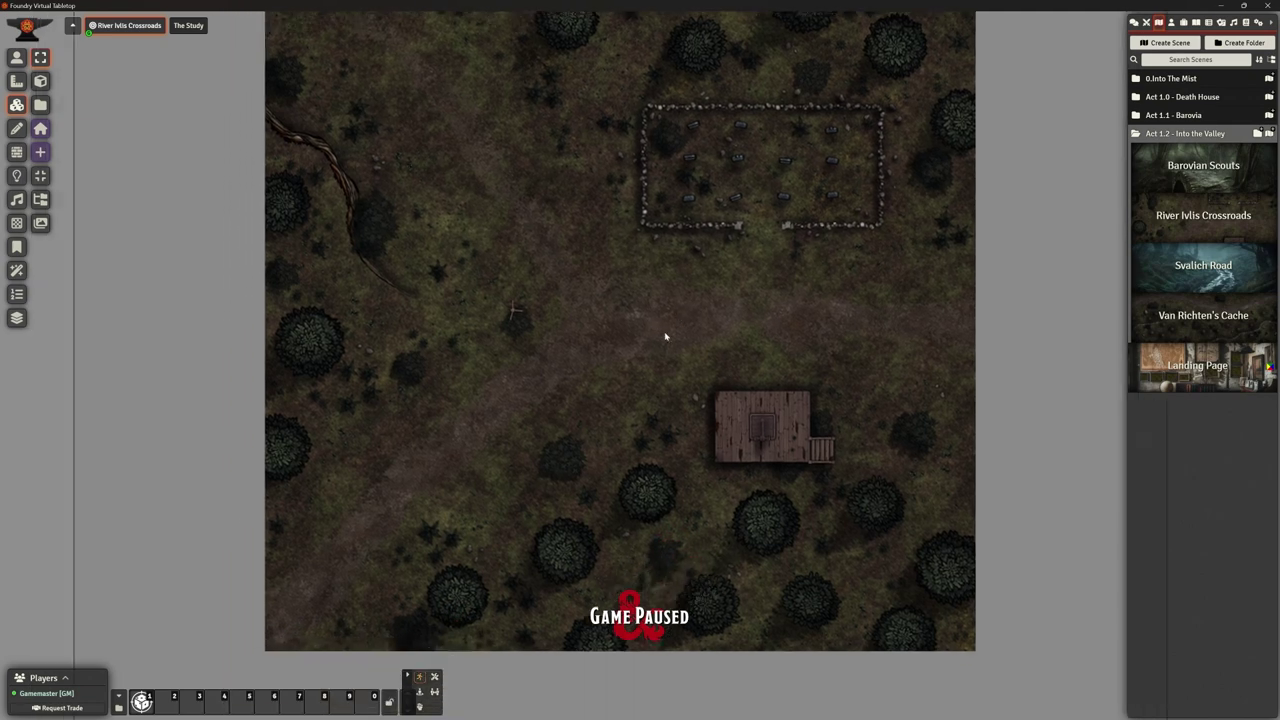
scroll(651, 406, "up", 4)
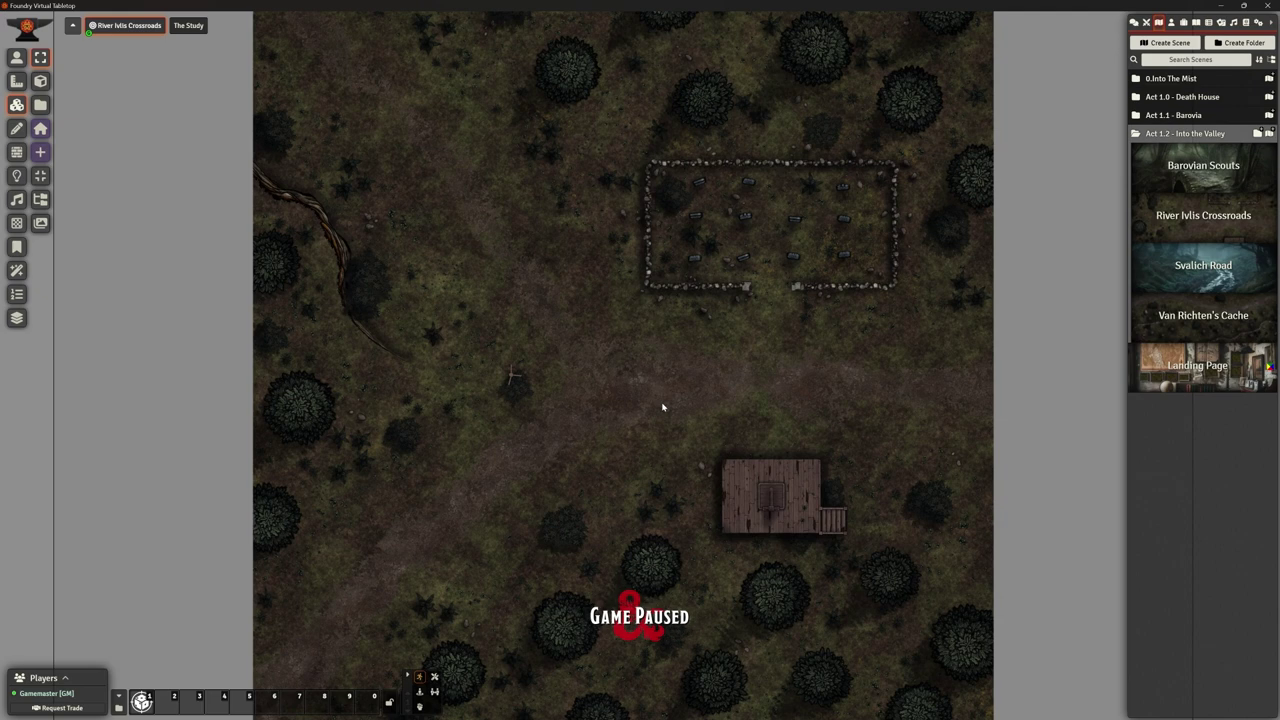
scroll(691, 431, "down", 1)
scroll(691, 431, "down", 1)
scroll(692, 433, "up", 1)
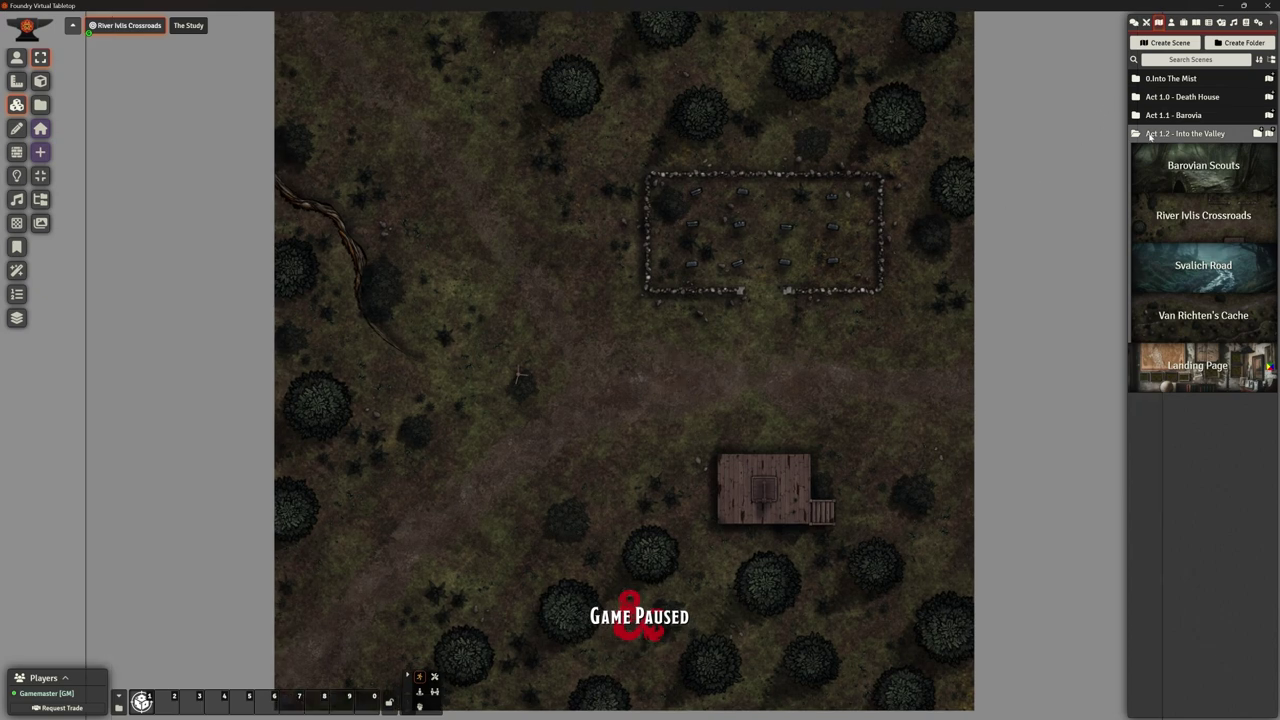
Place a Dire Wolf token from the Monsters actor folder beside the large tree near the map's western edge
left_click(1171, 22)
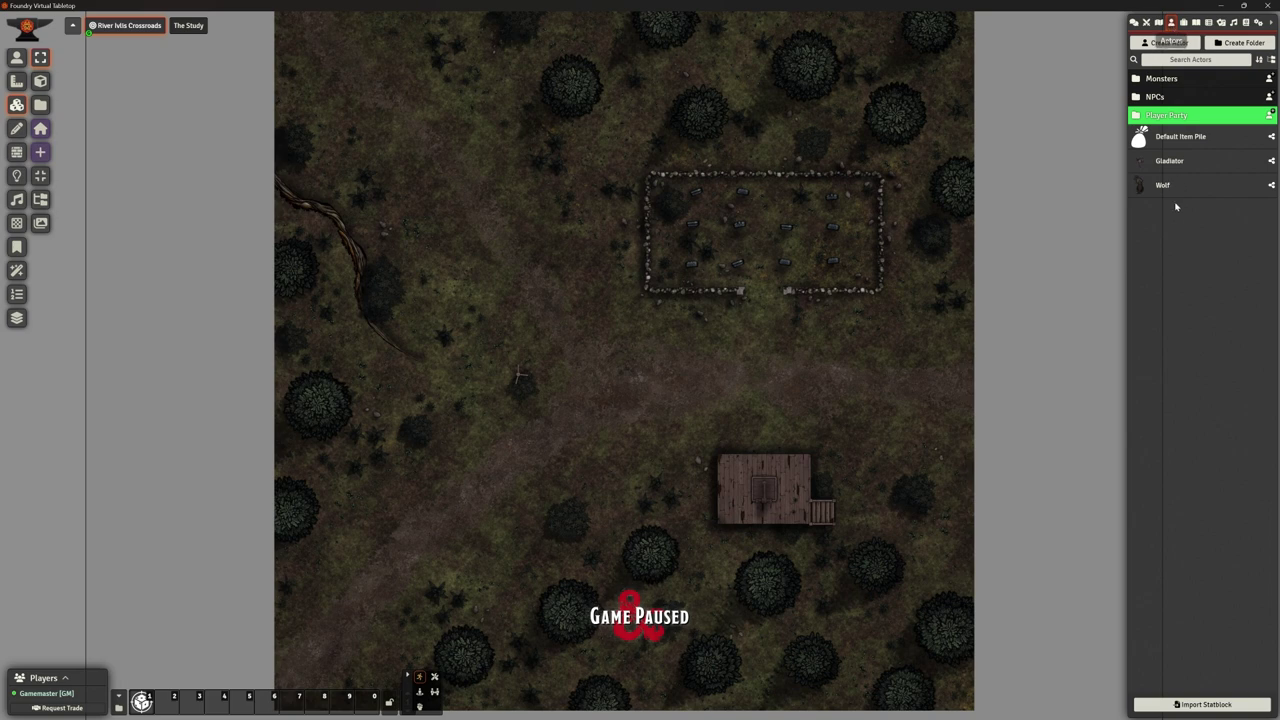
left_click(1161, 80)
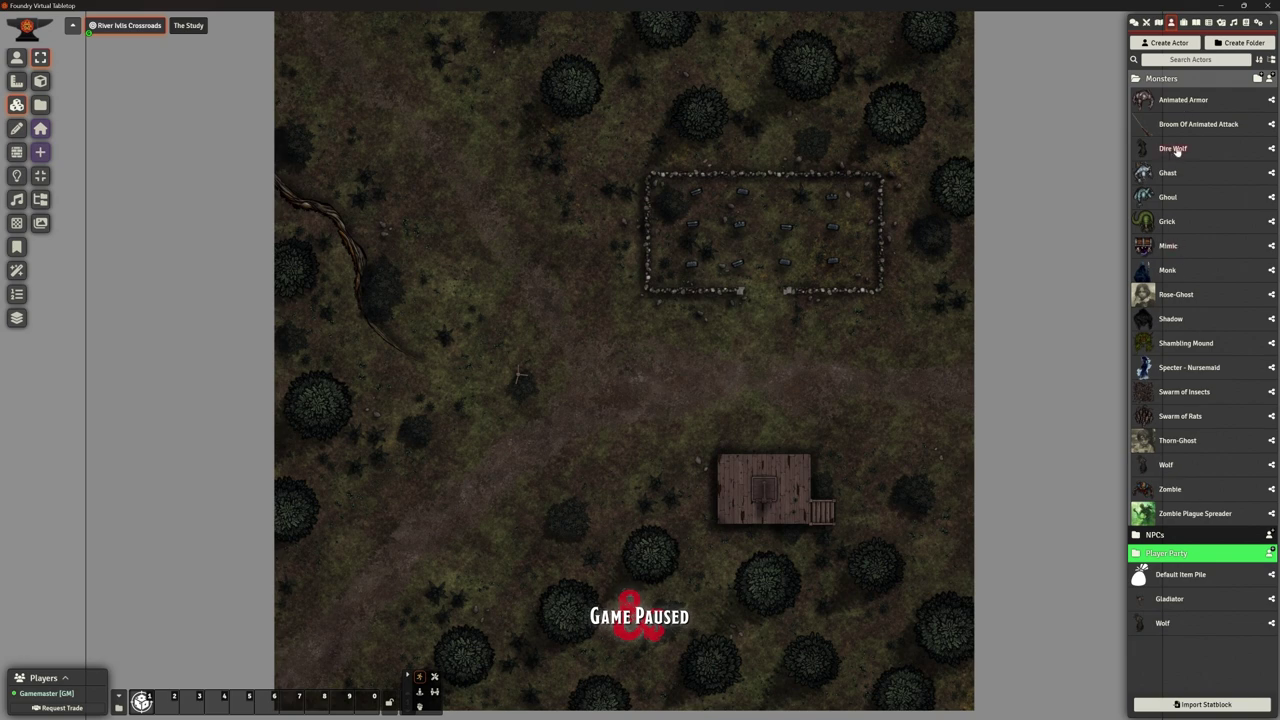
left_click_drag(1176, 150, 402, 405)
scroll(402, 405, "up", 3)
left_click_drag(400, 463, 695, 418)
scroll(695, 418, "up", 2)
left_click(668, 413)
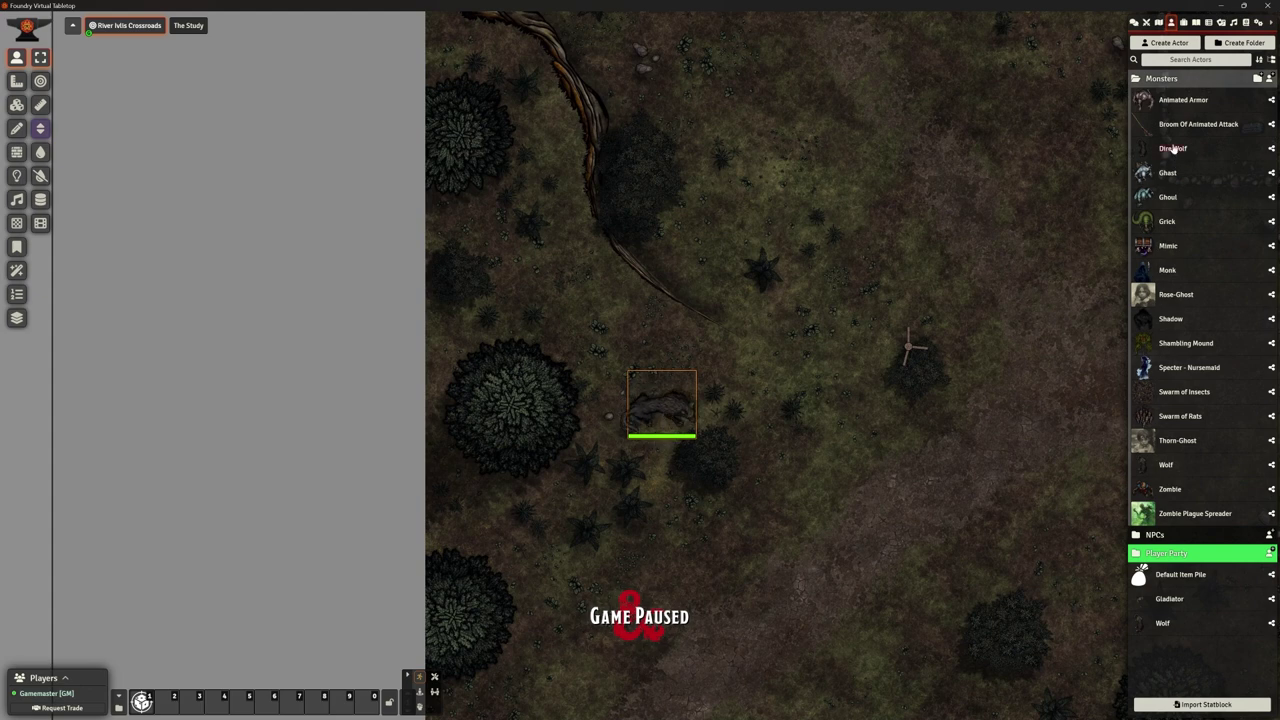
Add a second Dire Wolf token, move it just northwest of the first and rotate it to match
key("ctrl+v")
left_click(623, 505)
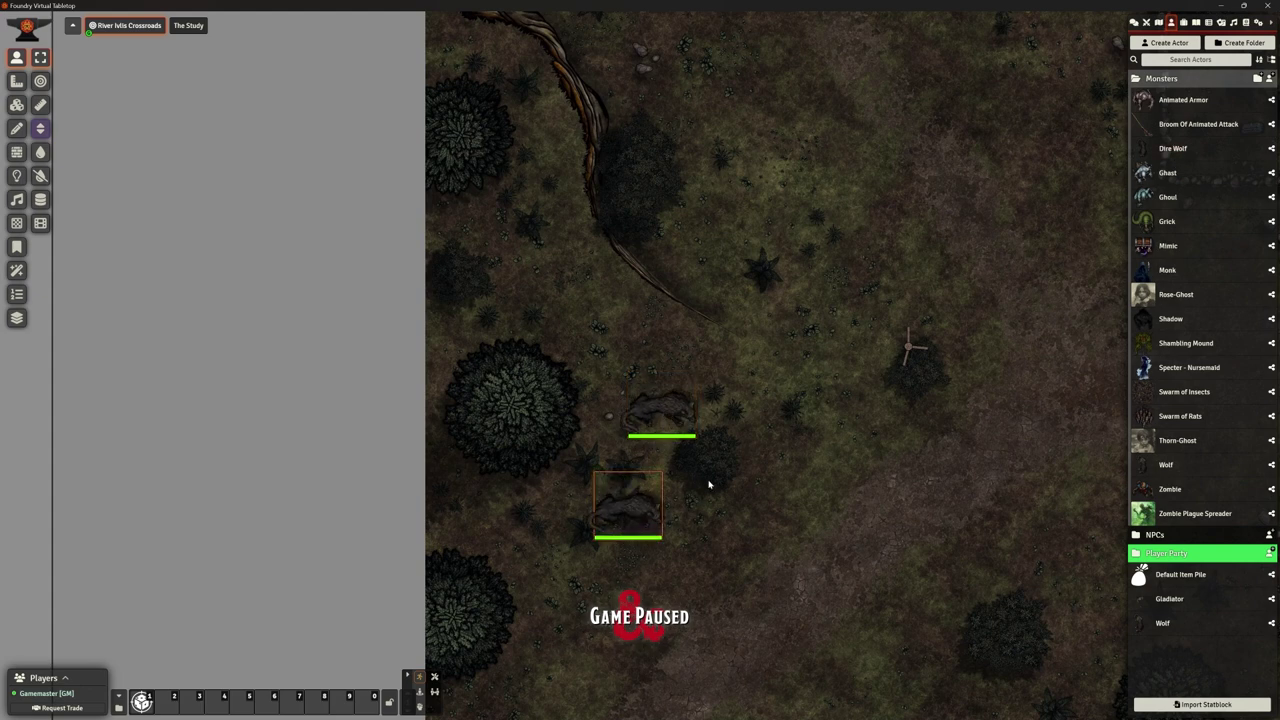
left_click_drag(611, 512, 629, 369)
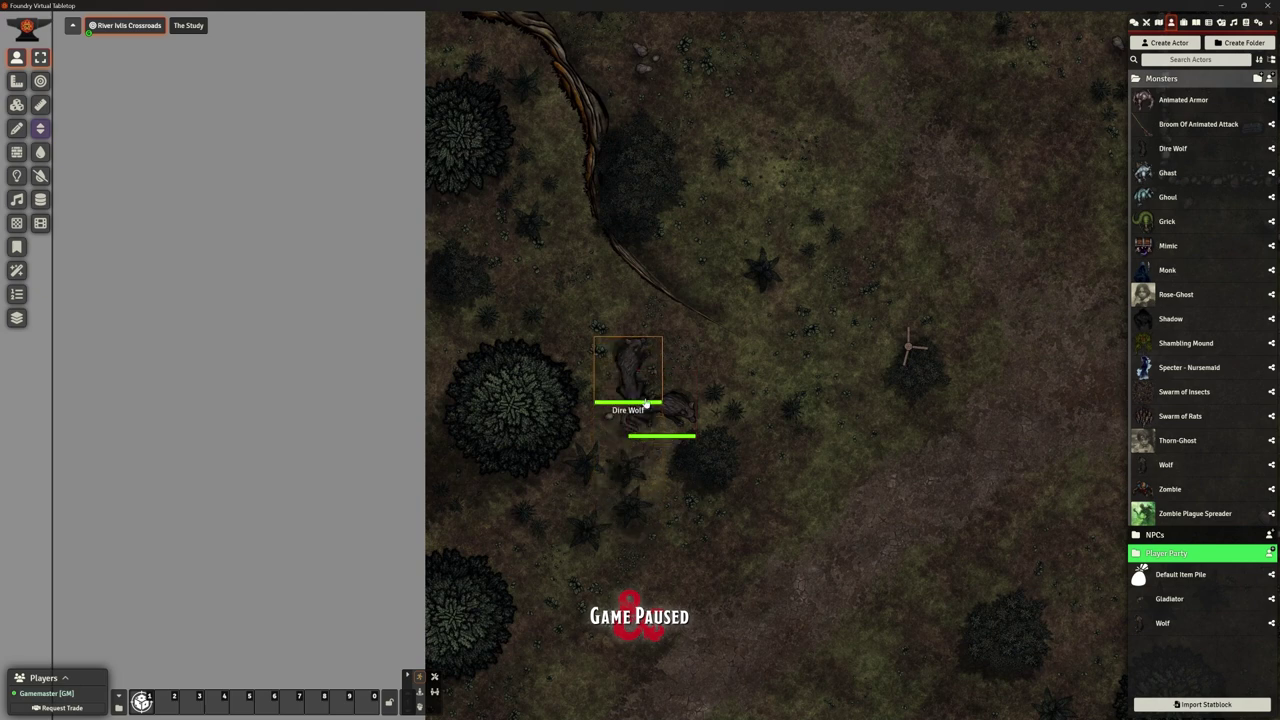
scroll(629, 369, "down", 2, "shift")
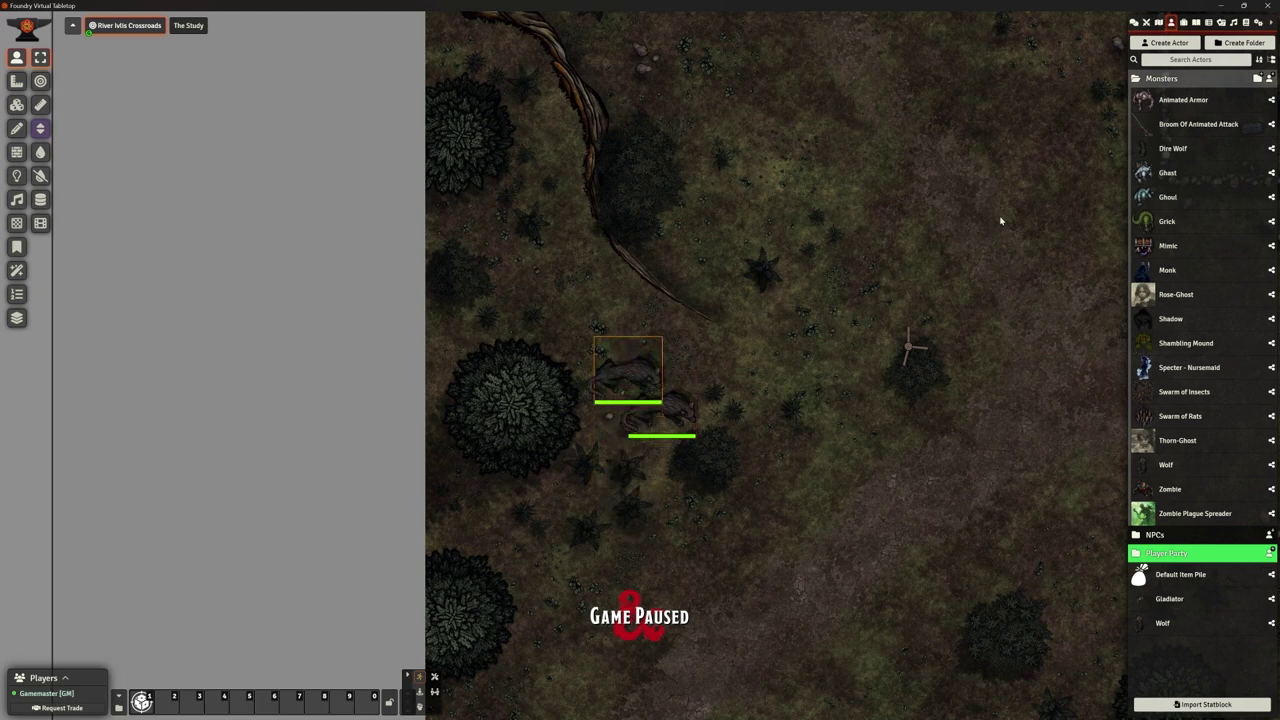
Add four more Dire Wolf tokens around the large tree, two to its southeast and two along its northern side
left_click_drag(1176, 148, 623, 485)
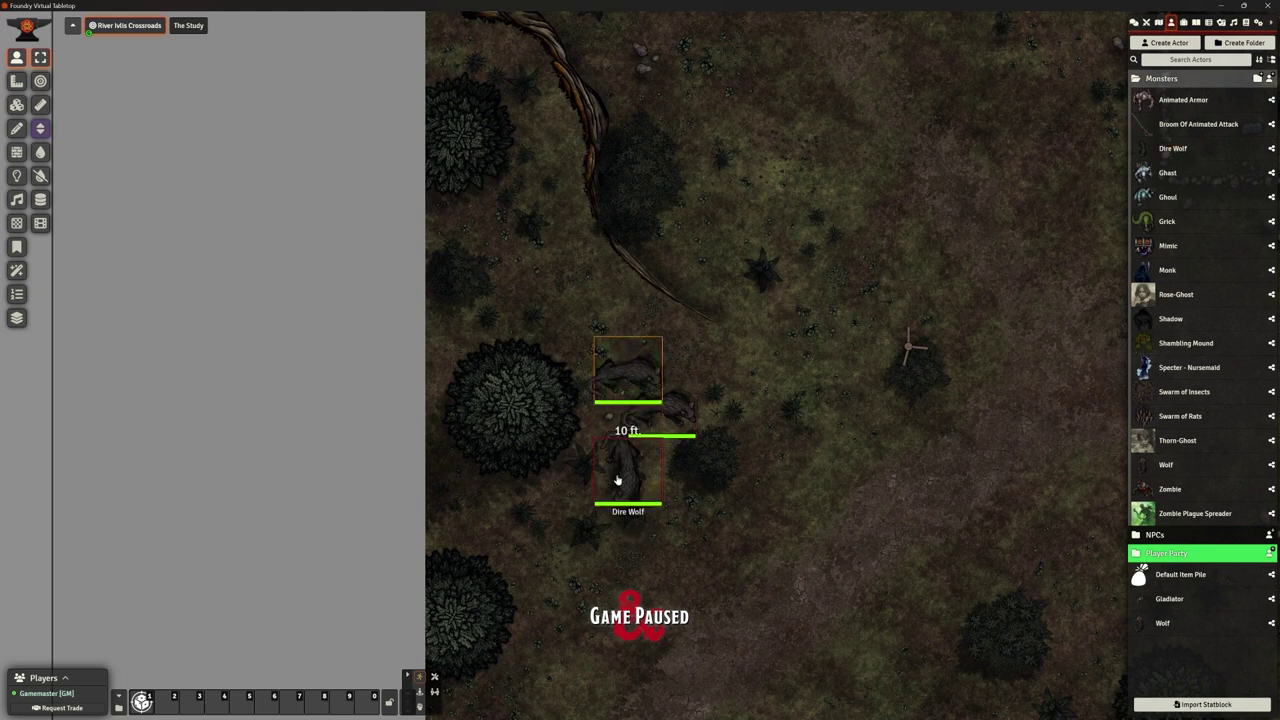
left_click(1164, 152)
key("Escape")
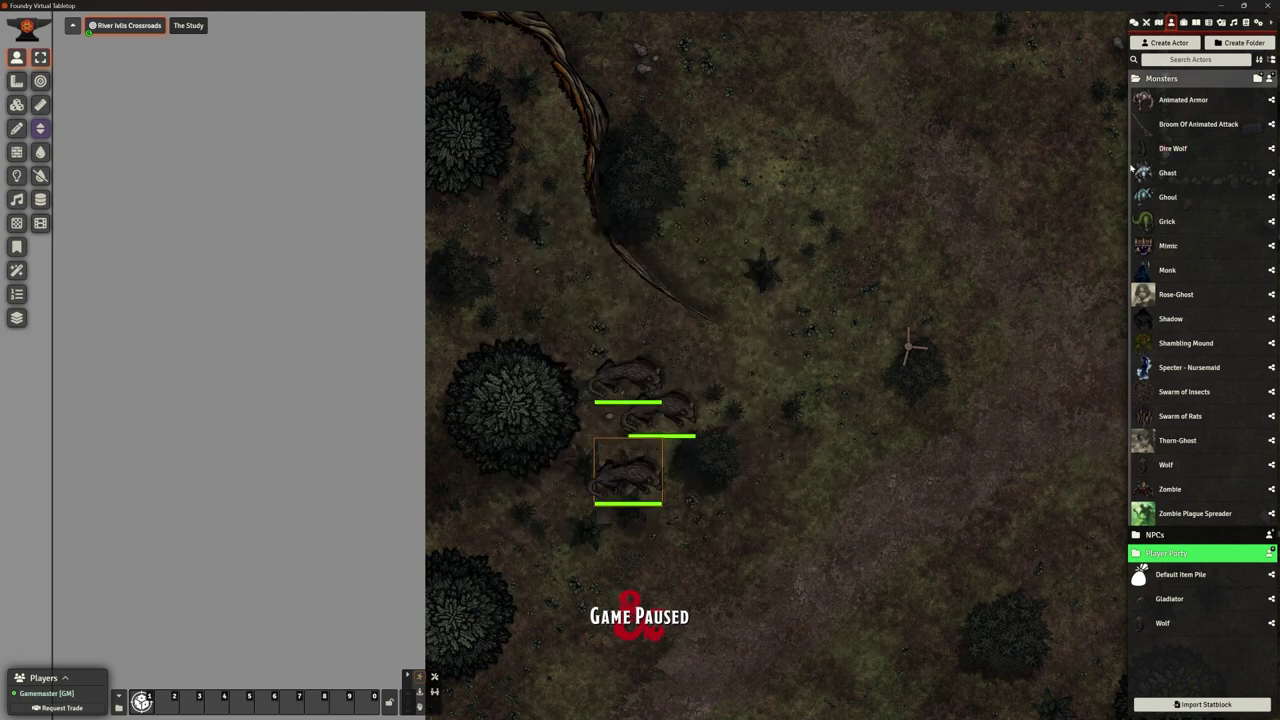
left_click_drag(1174, 152, 558, 508)
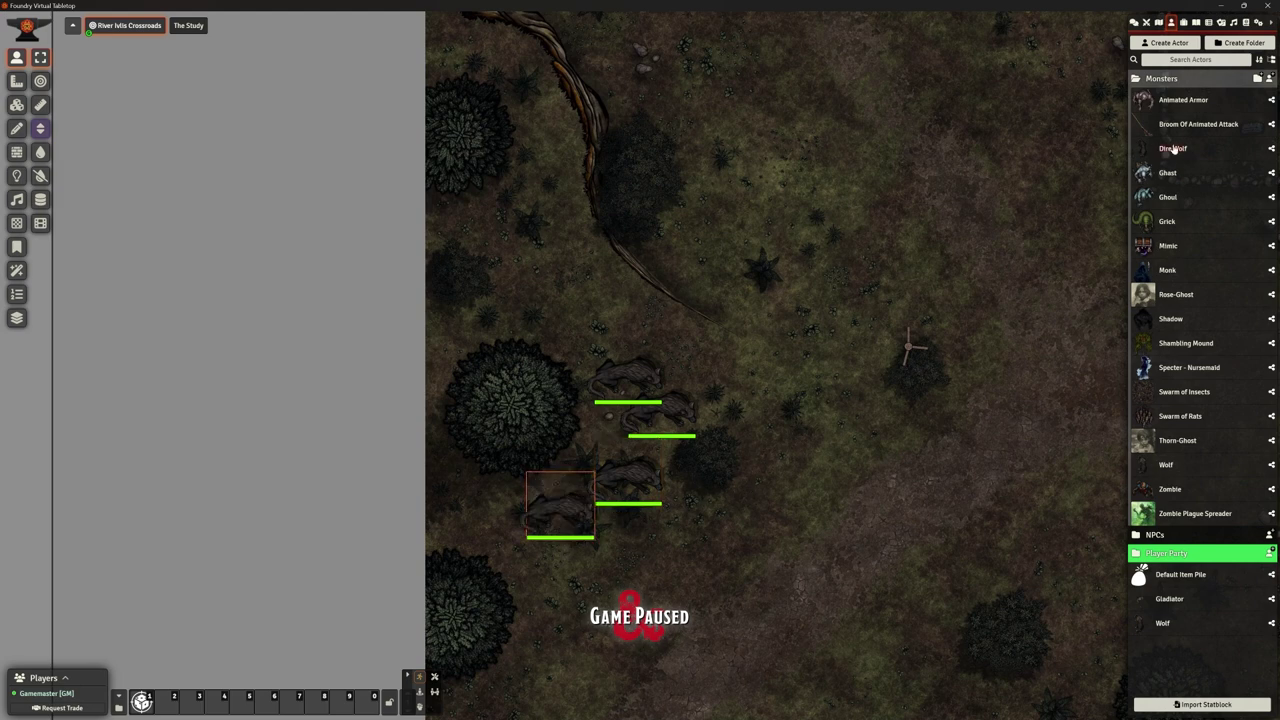
left_click_drag(1176, 152, 605, 343)
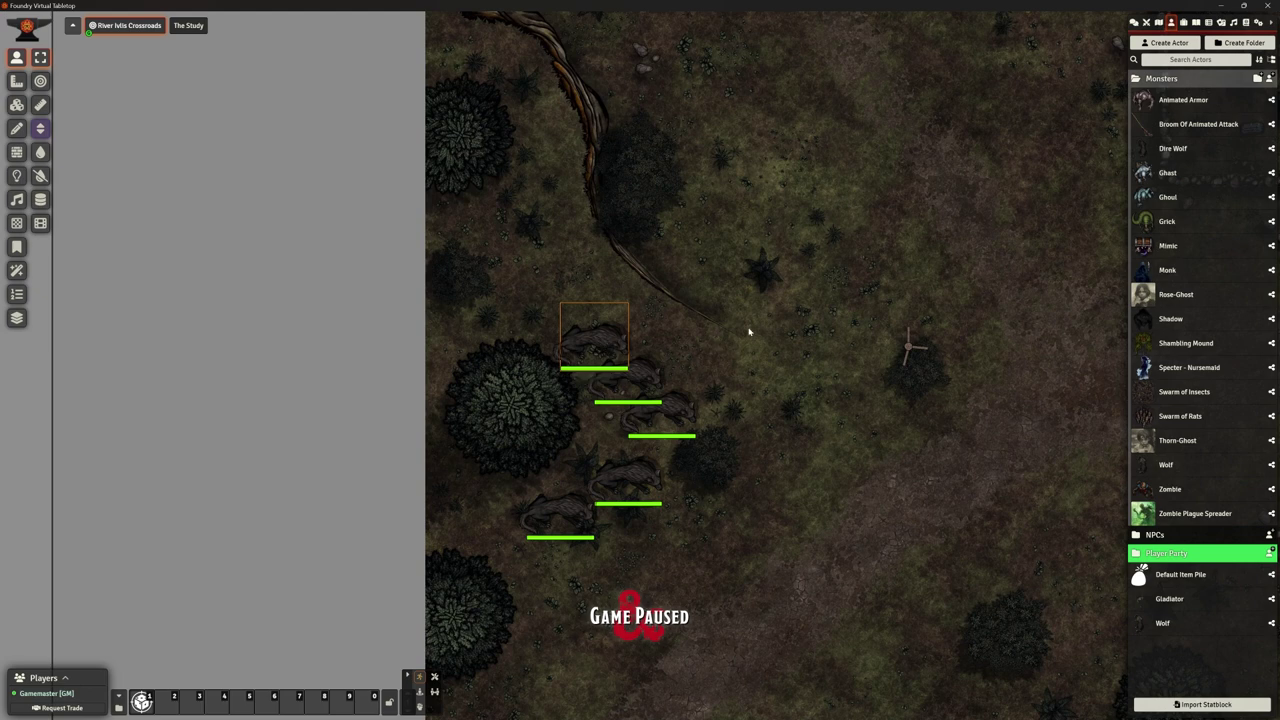
left_click_drag(1165, 157, 517, 330)
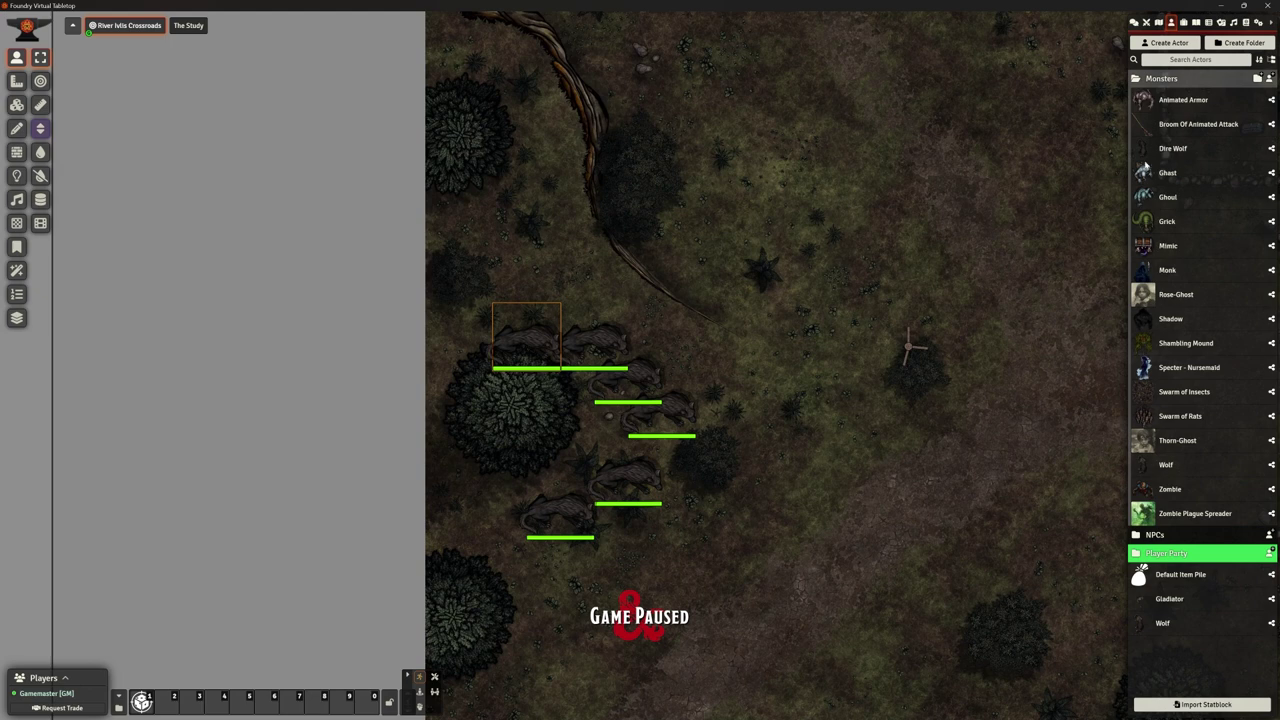
Add a seventh Dire Wolf token immediately west of the southernmost wolf, below the large tree
left_click_drag(511, 351, 626, 489)
right_click(626, 489)
left_click_drag(598, 559, 492, 507)
scroll(828, 445, "down", 7)
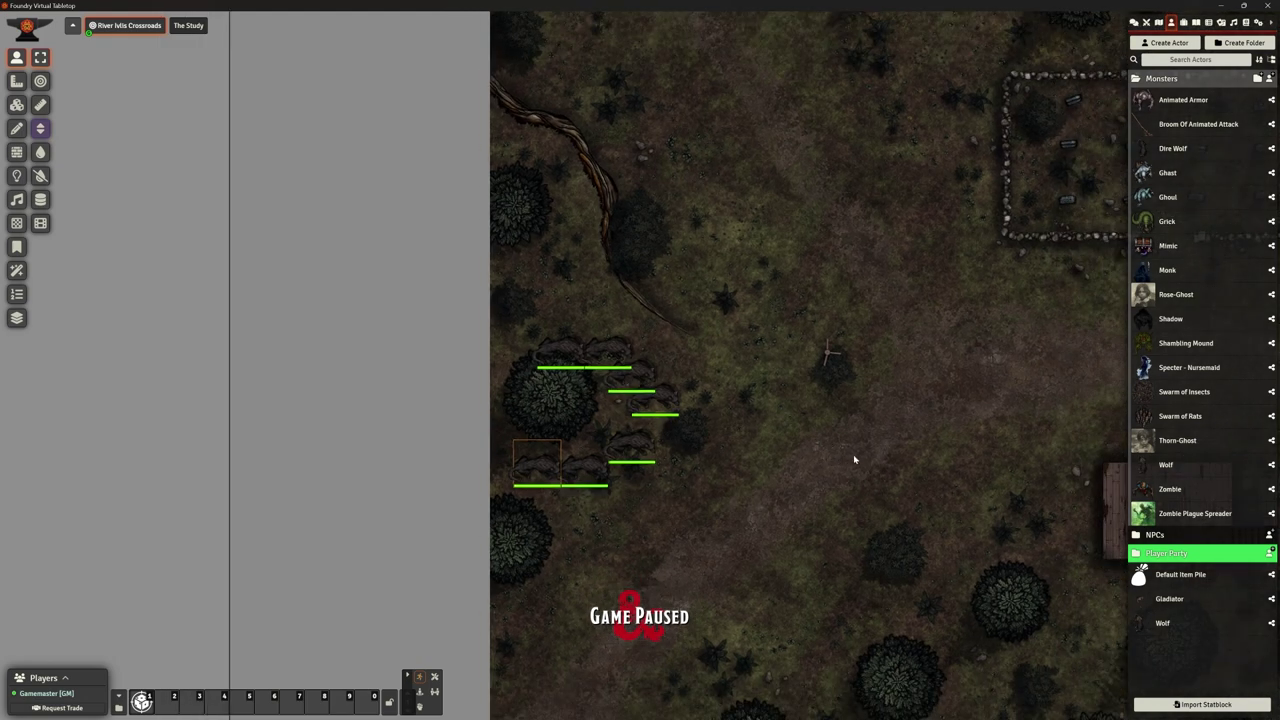
left_click_drag(872, 450, 763, 487)
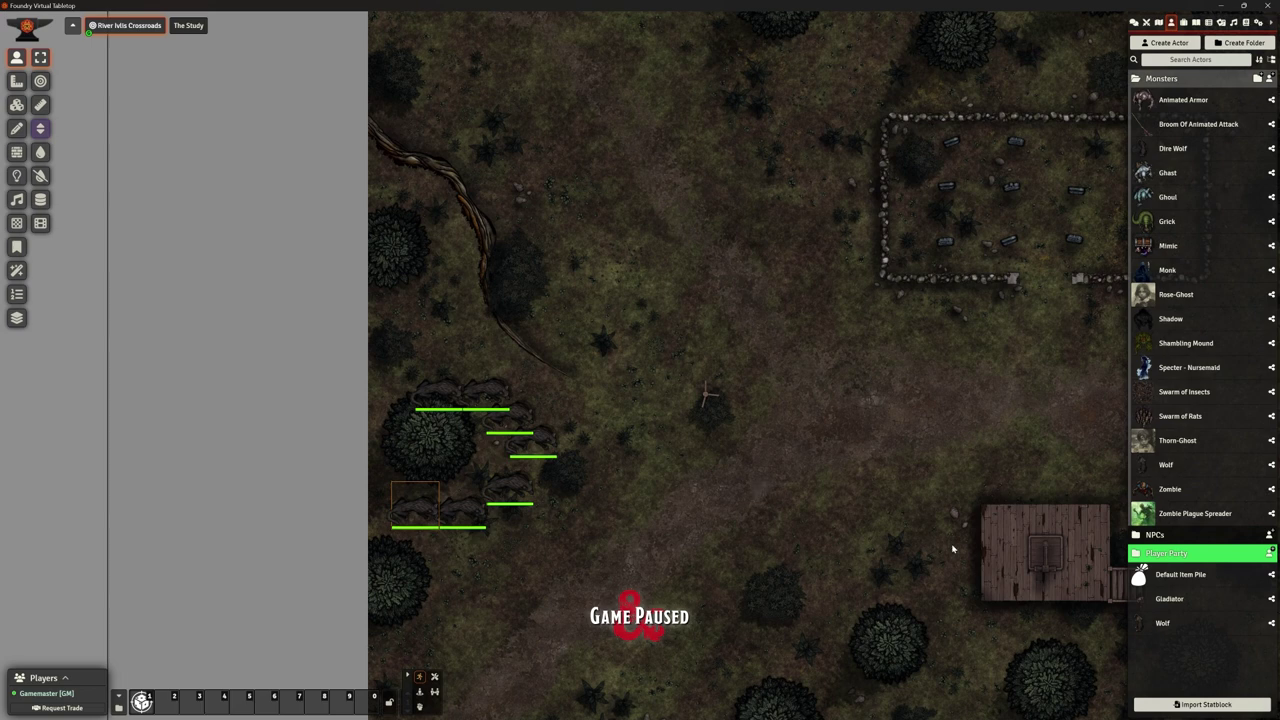
Expand the NPCs actor folder and start a new actor of type Non-Player Character
left_click(1159, 537)
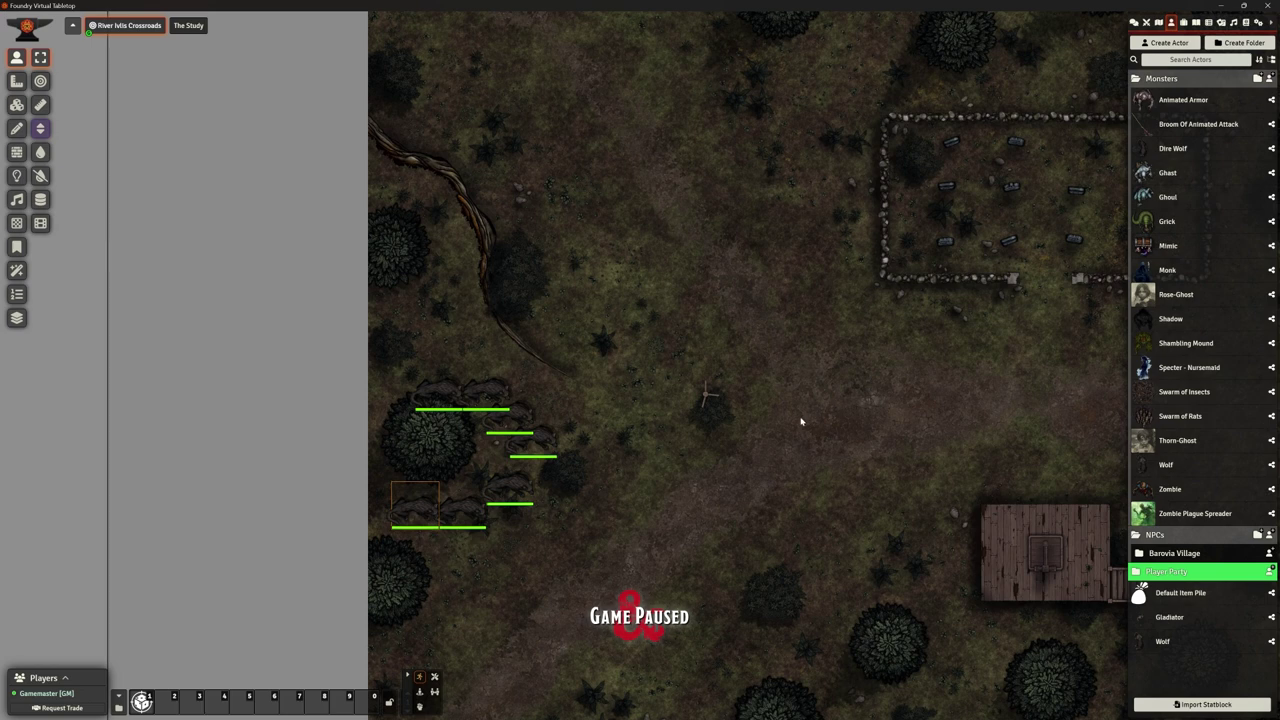
scroll(827, 431, "up", 3)
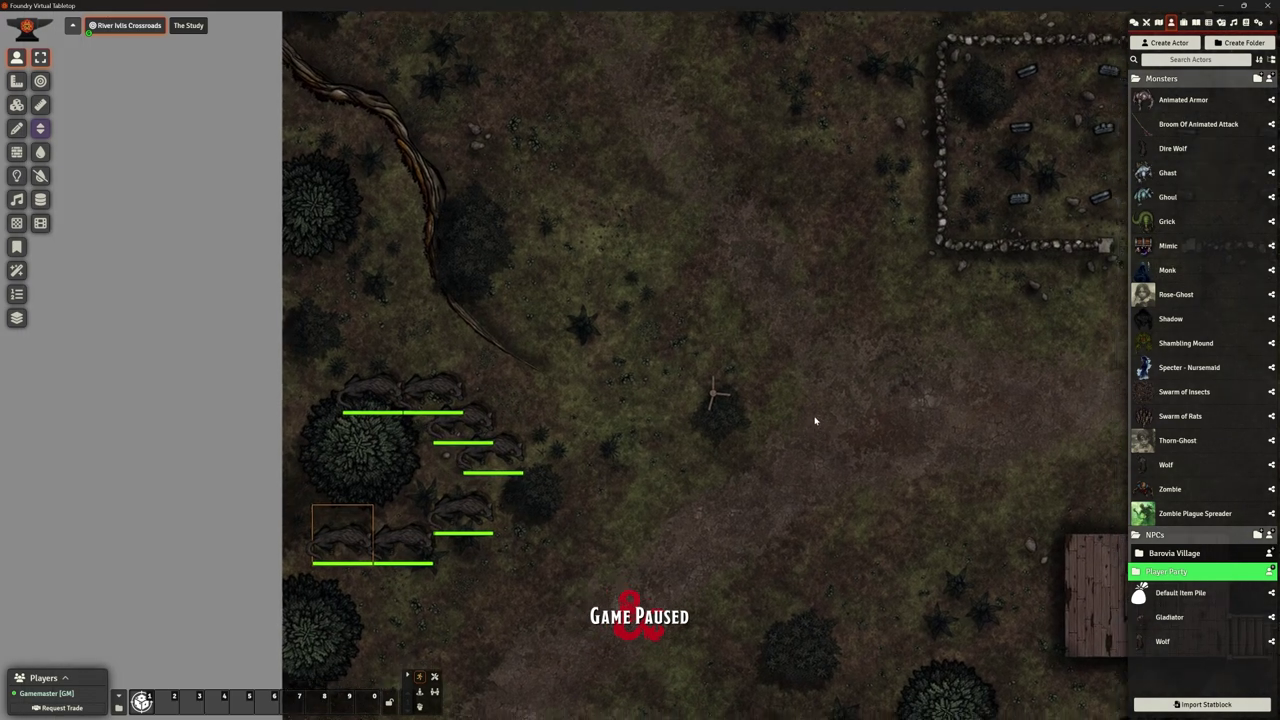
left_click_drag(812, 413, 800, 379)
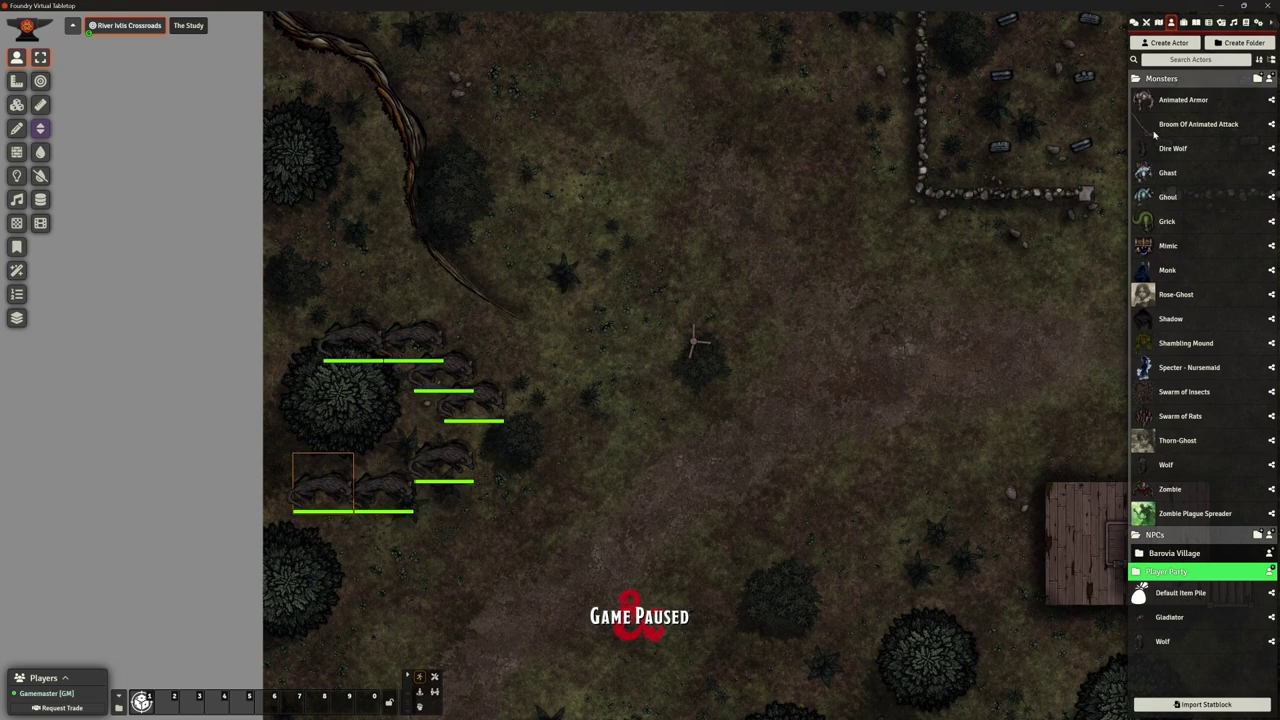
left_click(1173, 45)
left_click_drag(1056, 44, 954, 168)
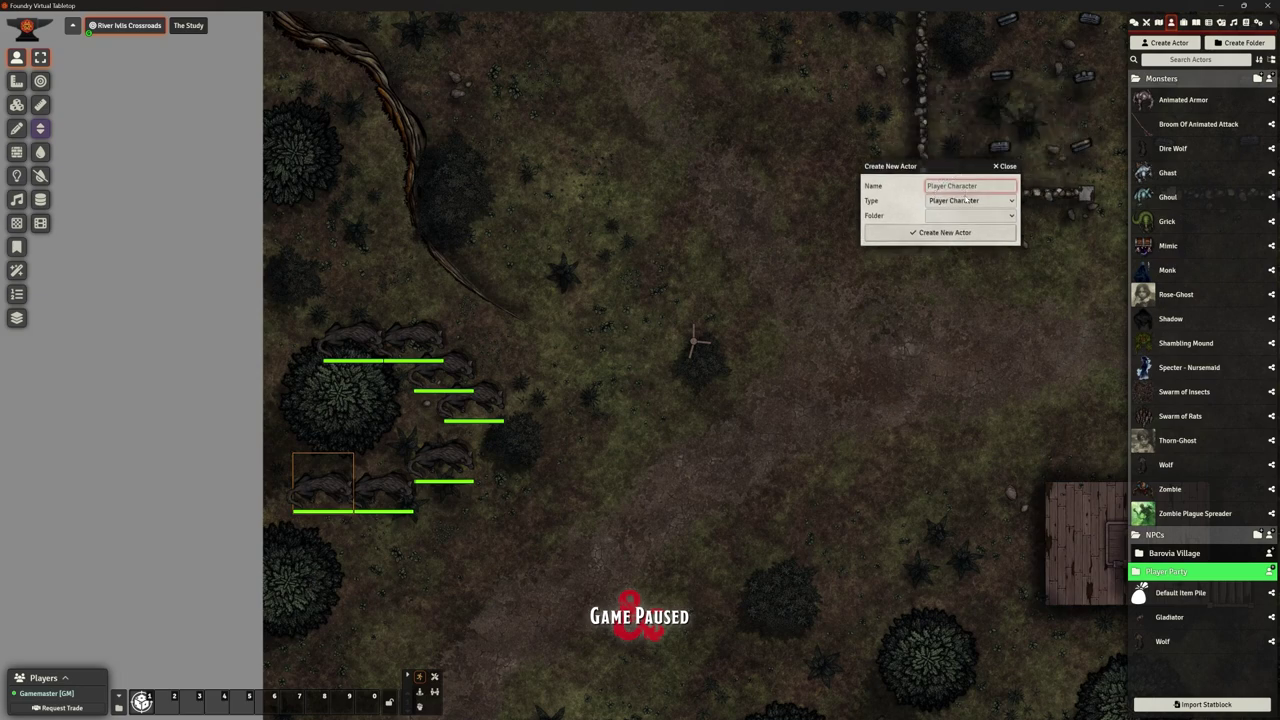
left_click(962, 205)
left_click(960, 220)
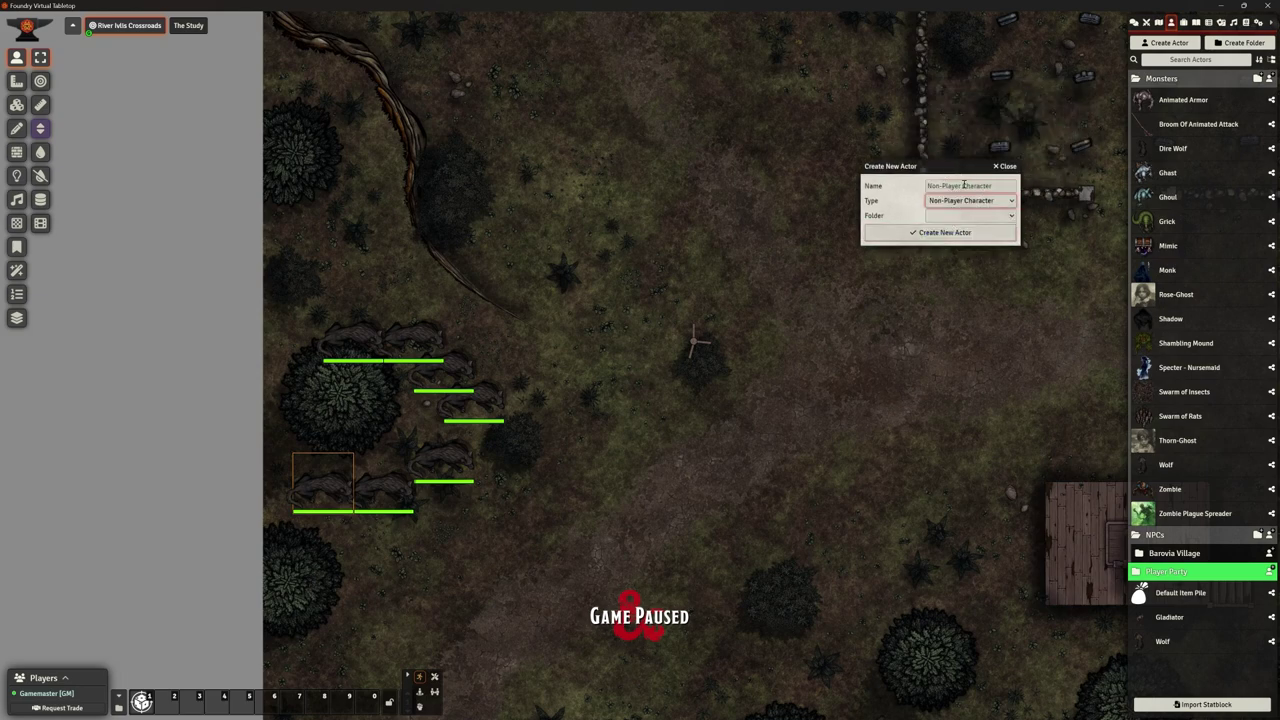
Name the new actor Strahd, assign it to the NPCs folder and create it
type("Str")
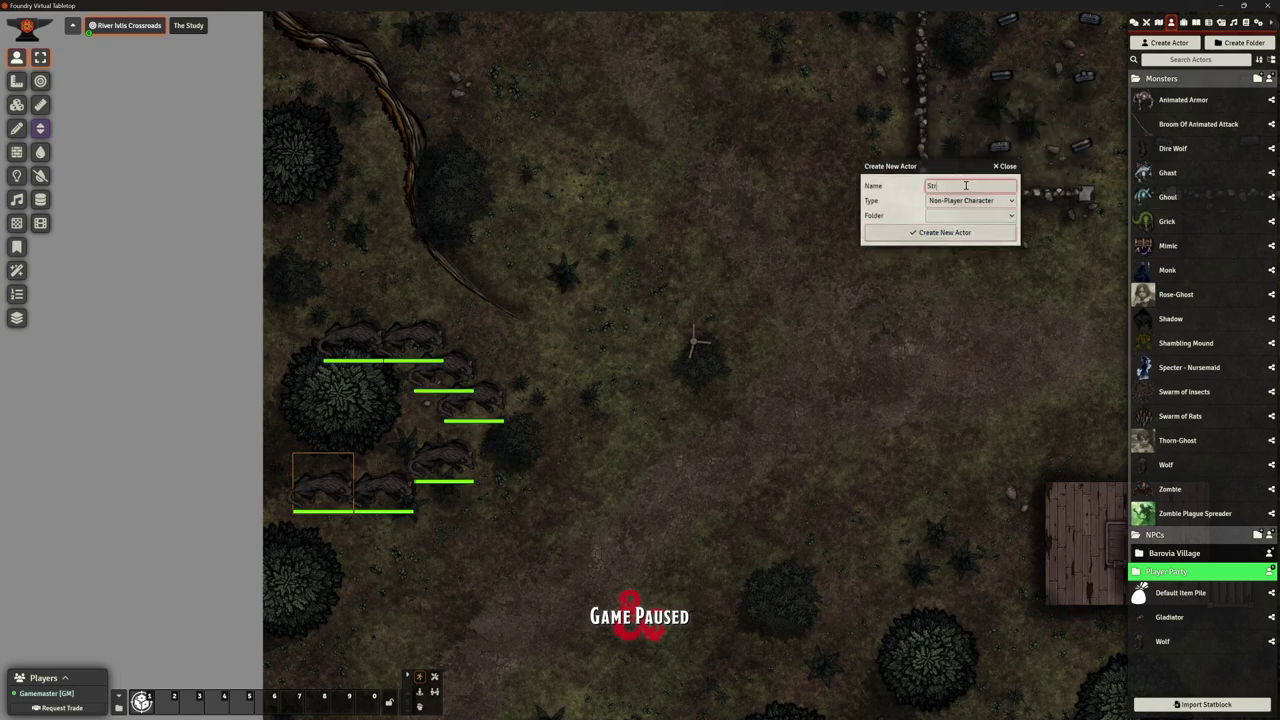
type("ahd Von")
key("BackSpace")
left_click(950, 218)
left_click(938, 244)
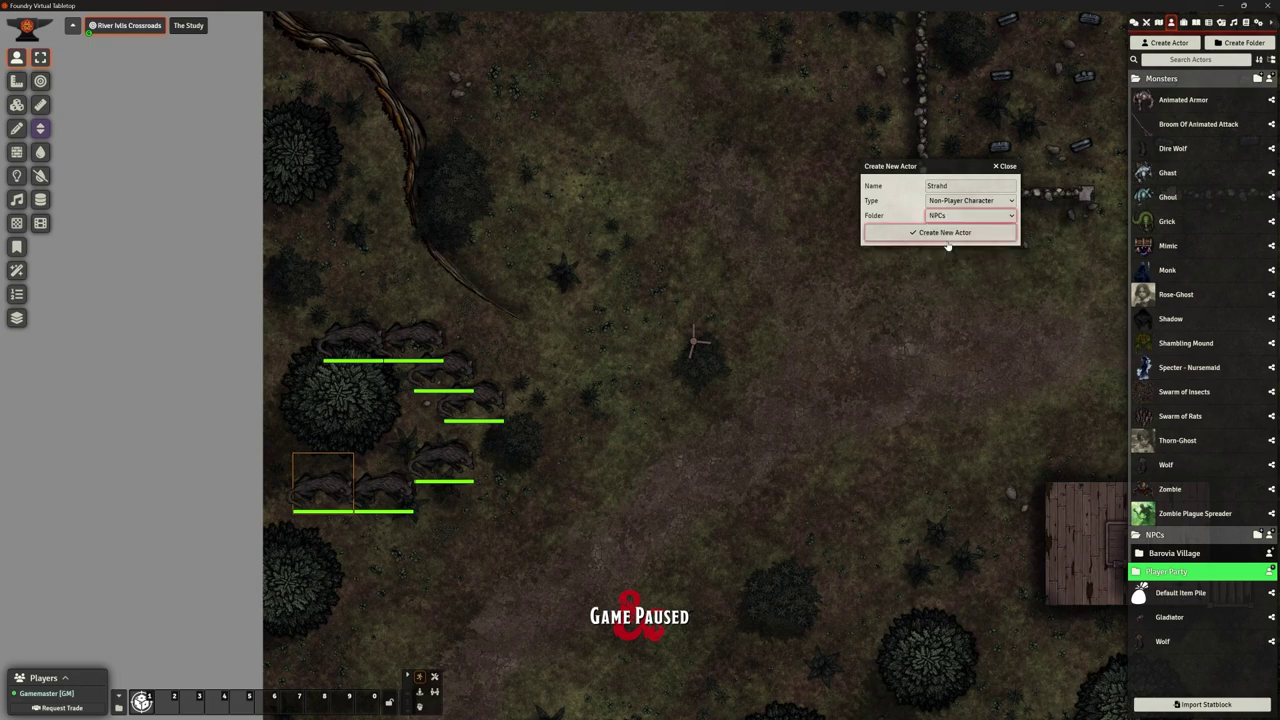
left_click(940, 232)
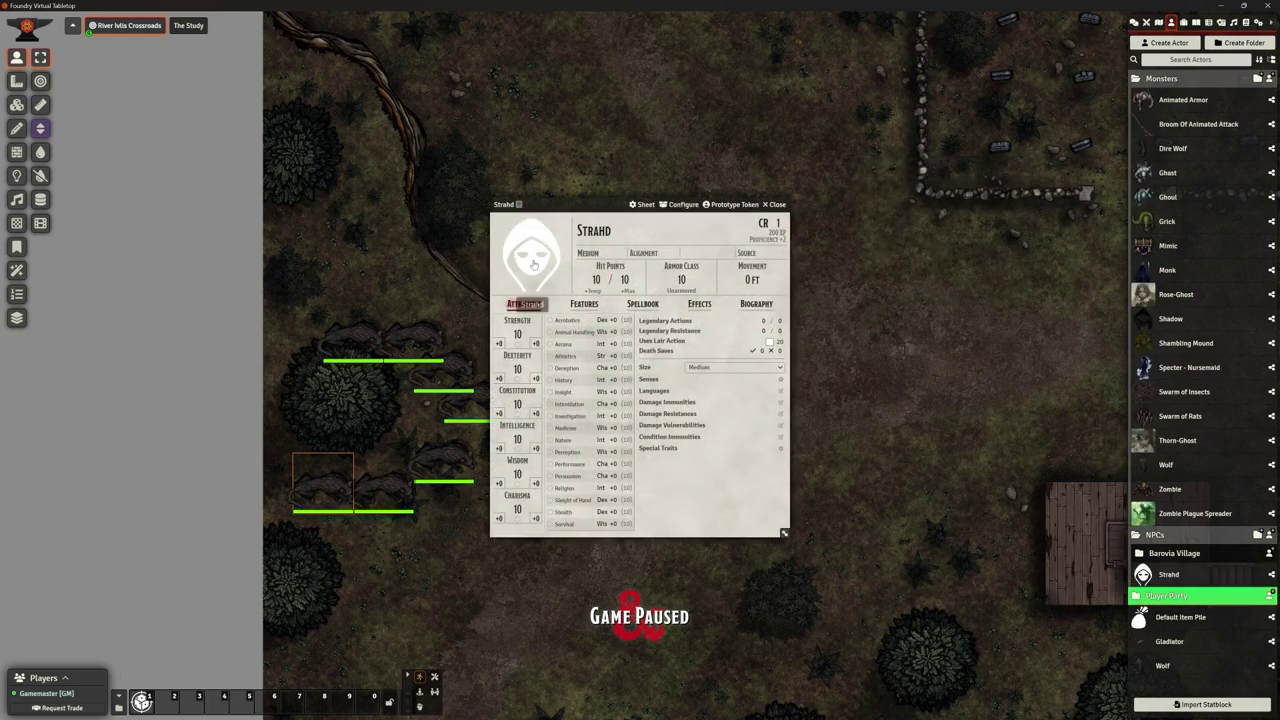
Browse for Strahd's portrait image in the cg-curse-of-strahd module's cos-adventure TokenImages folder
left_click(534, 264)
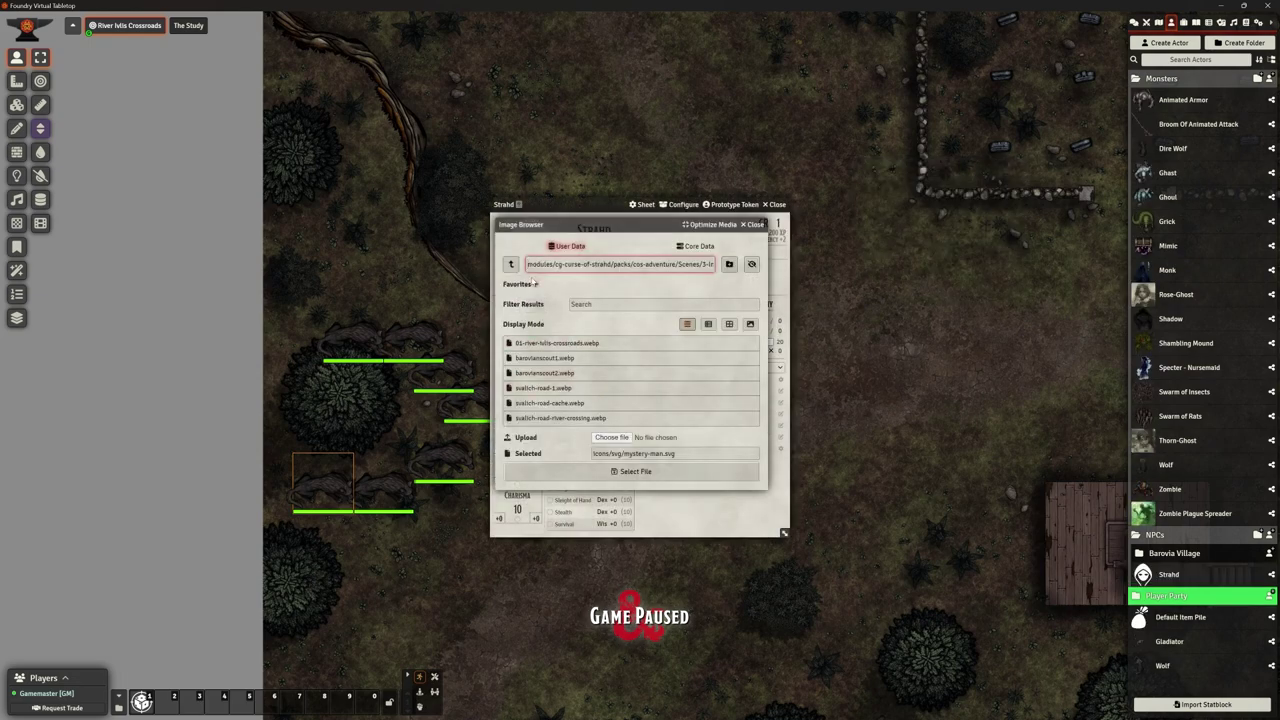
left_click(511, 265)
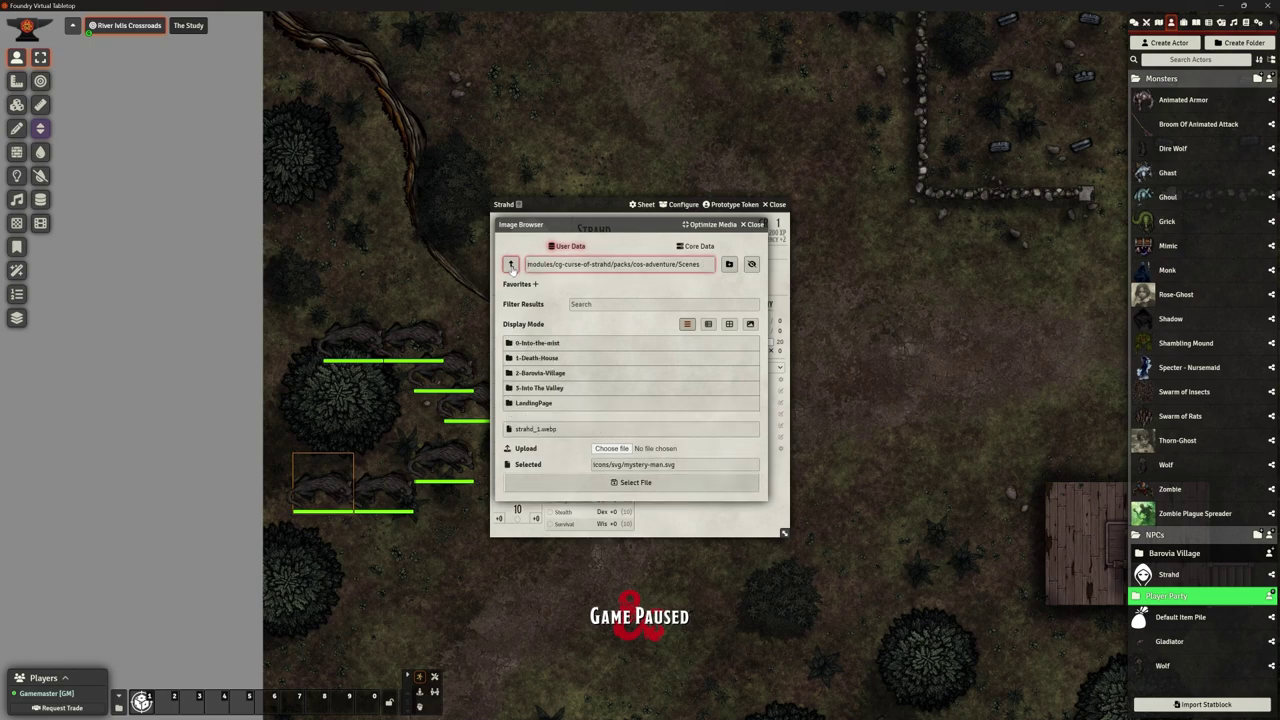
left_click(511, 265)
left_click(535, 390)
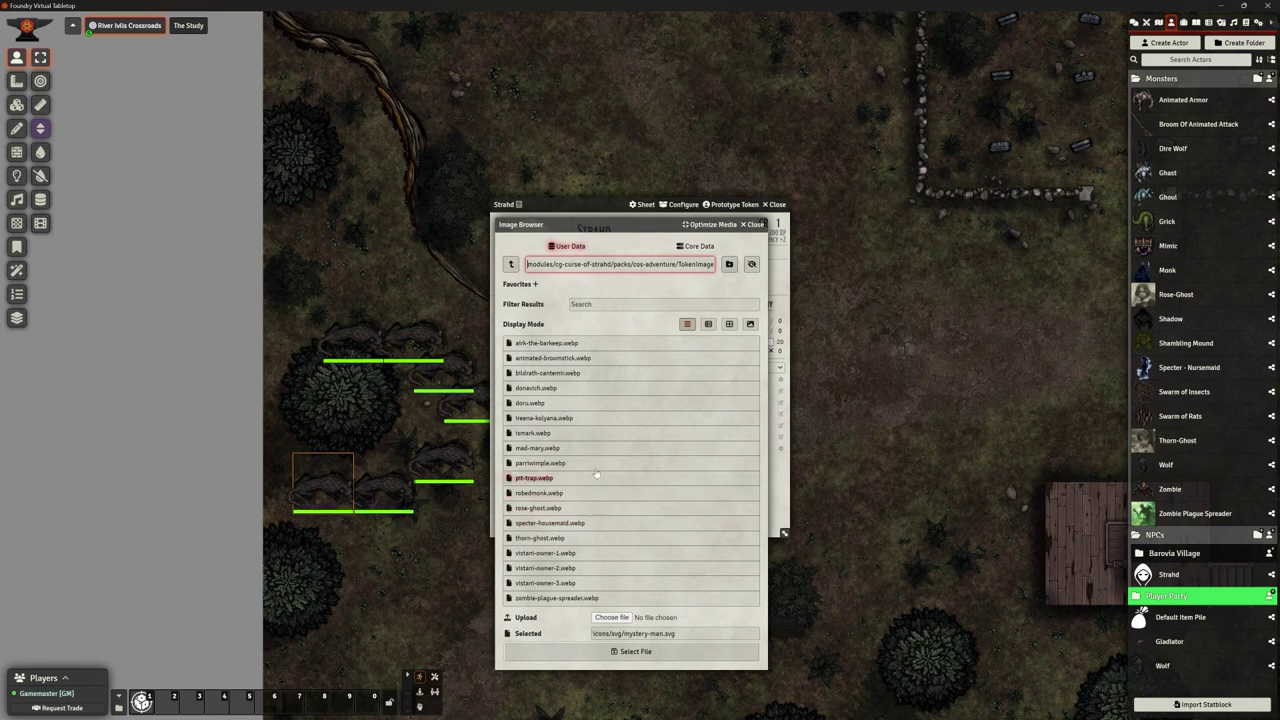
Upload strahd_1.webp from the local Scenes/Landing Page folder into TokenImages as Strahd's portrait file
left_click(612, 617)
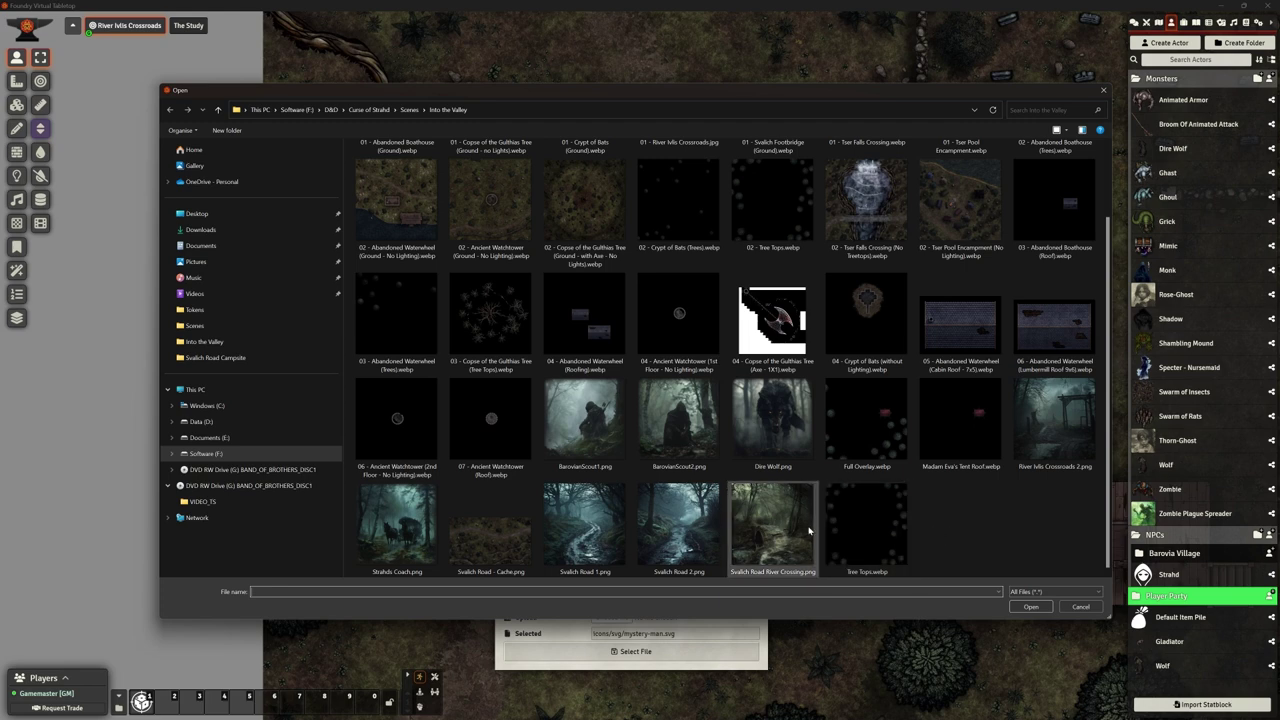
scroll(803, 530, "up", 2)
left_click(409, 109)
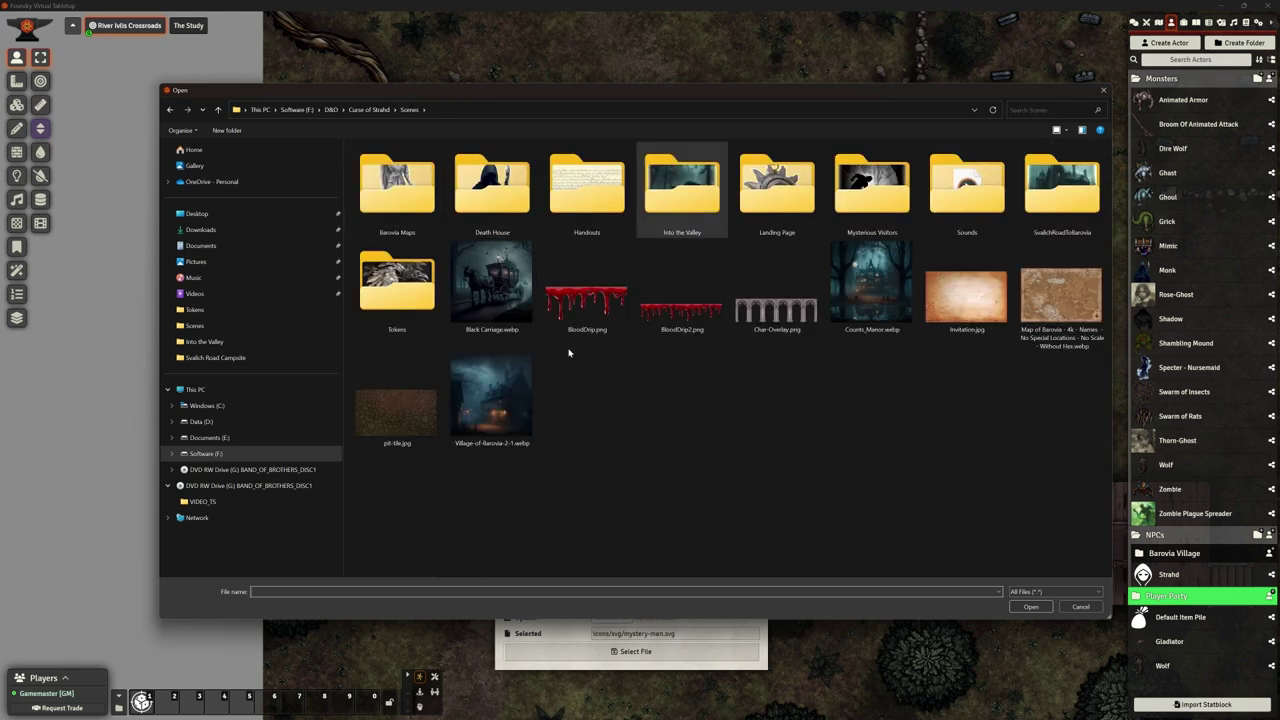
double_click(397, 285)
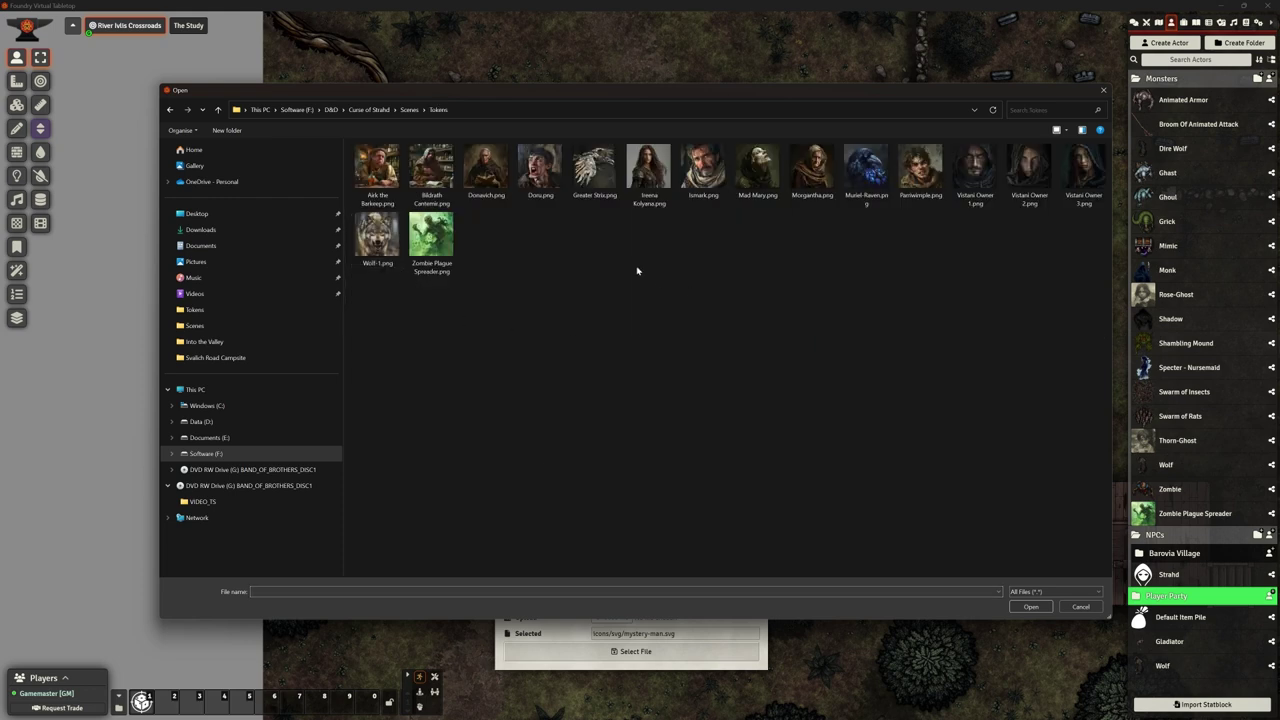
left_click(409, 109)
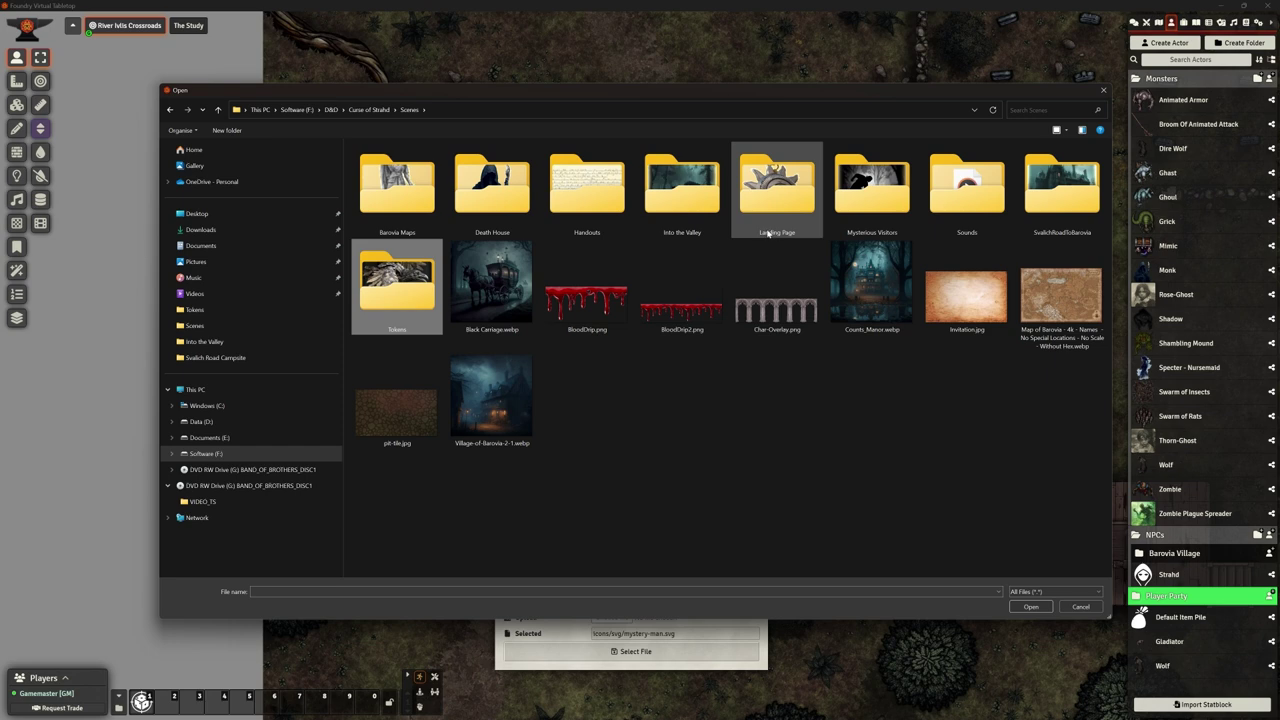
double_click(777, 190)
left_click(545, 175)
left_click(1040, 607)
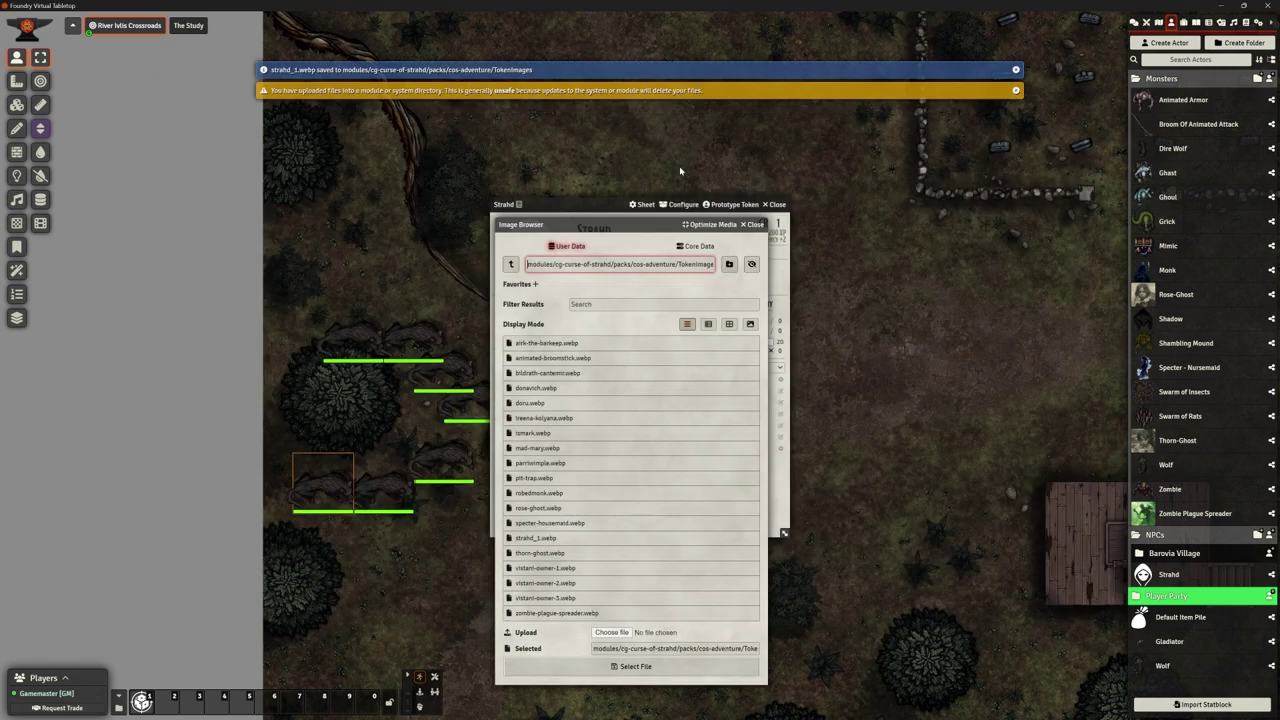
Apply the uploaded strahd_1.webp portrait, close Strahd's sheet and place his token on the map east of the Dire Wolves
left_click(640, 666)
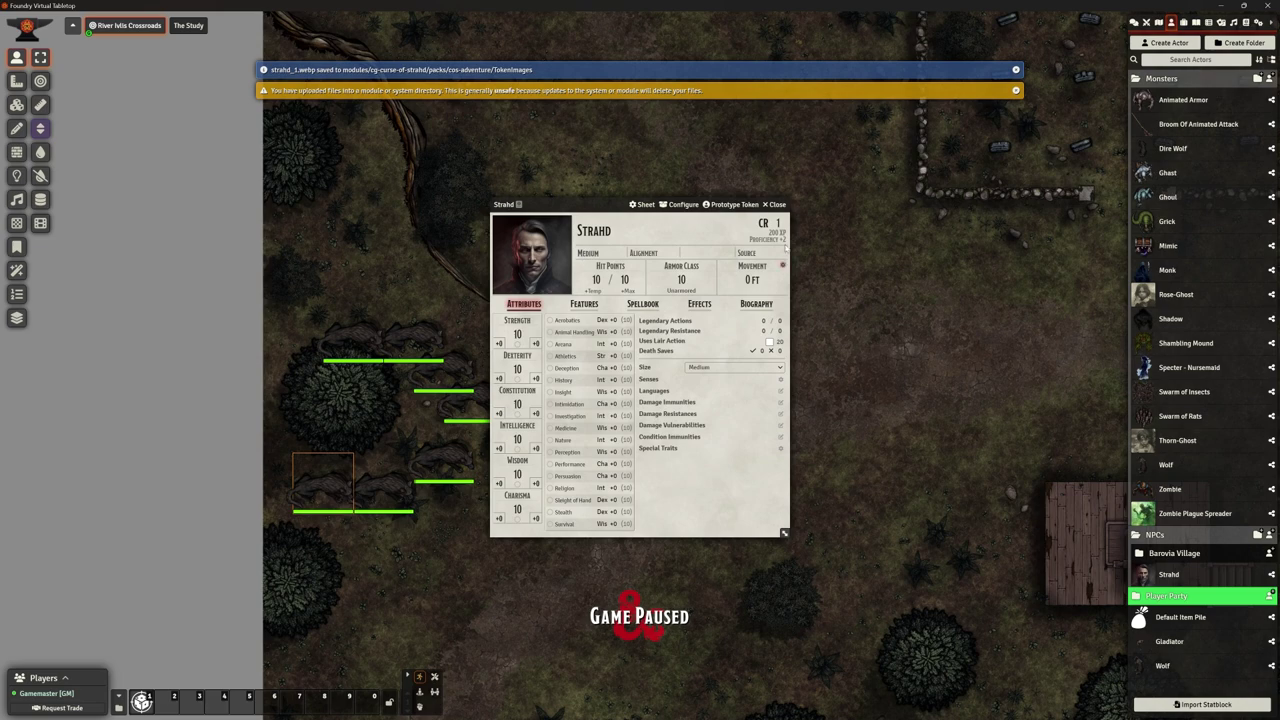
left_click(777, 205)
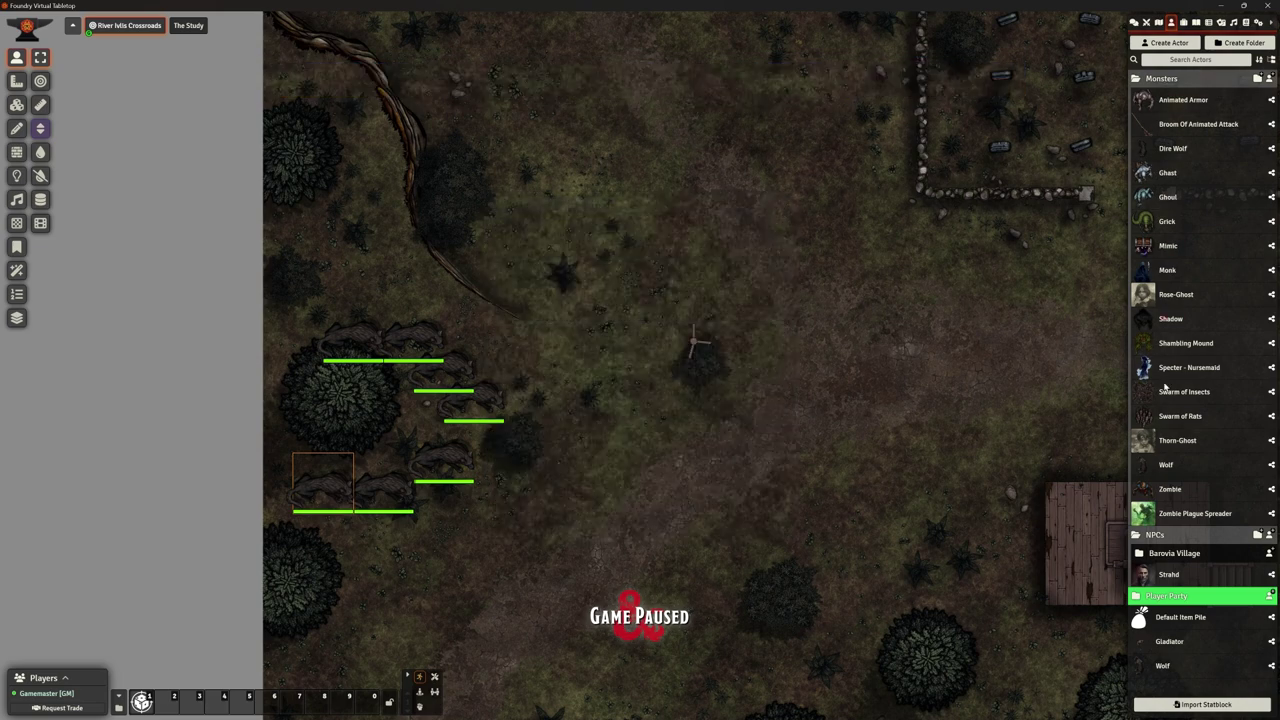
left_click_drag(1169, 578, 688, 430)
scroll(720, 428, "up", 5)
scroll(430, 330, "down", 3)
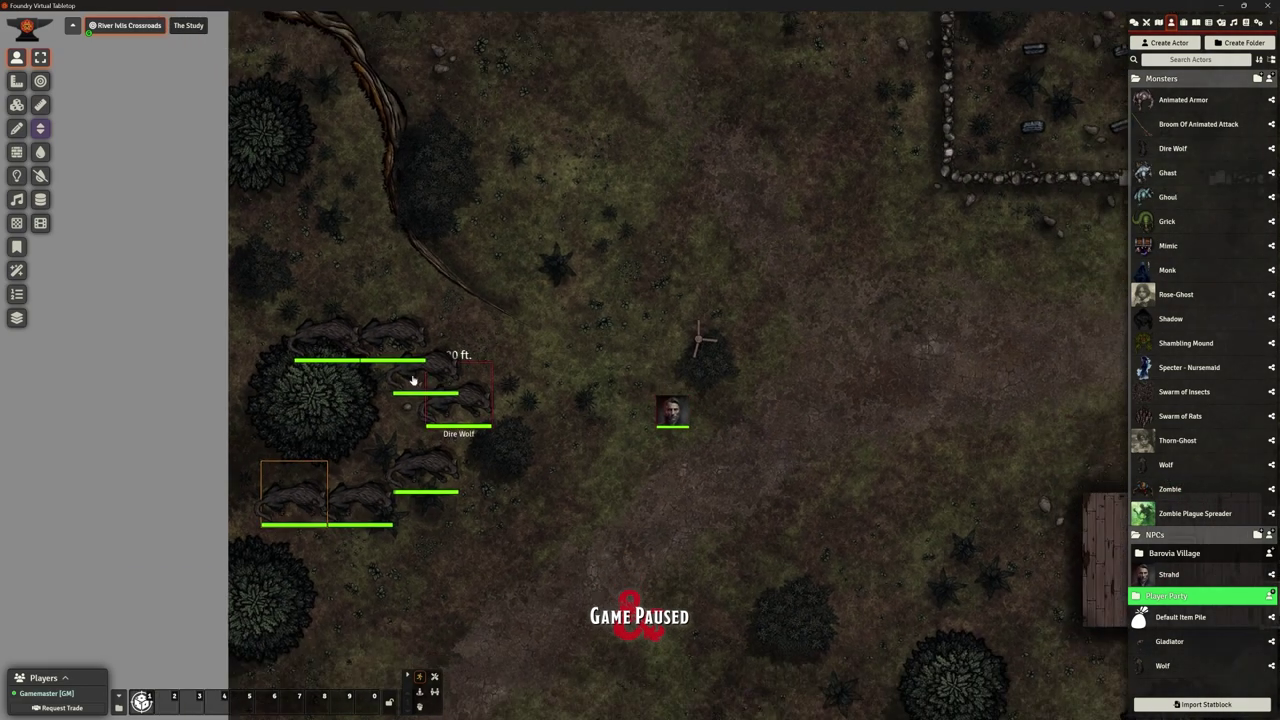
Toggle the visibility state of all the Dire Wolf tokens and the Strahd token to hide them
left_click_drag(259, 292, 490, 575)
right_click(460, 392)
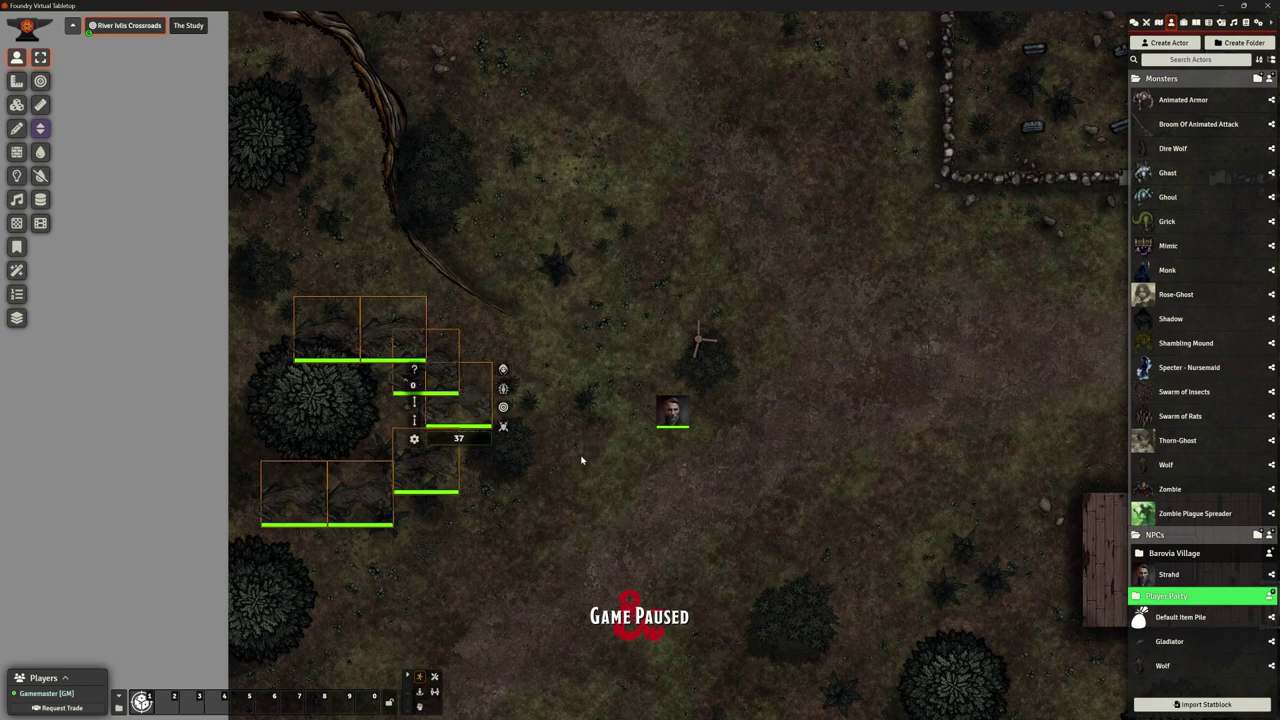
right_click(675, 410)
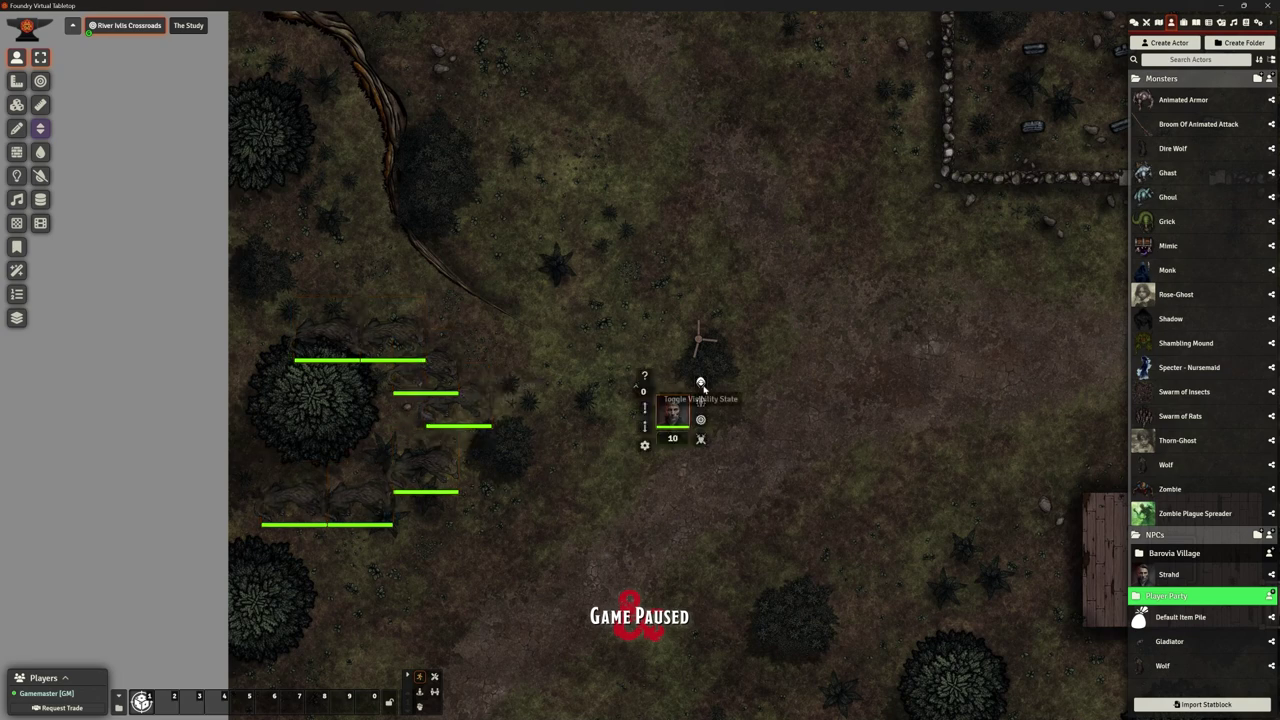
left_click(702, 382)
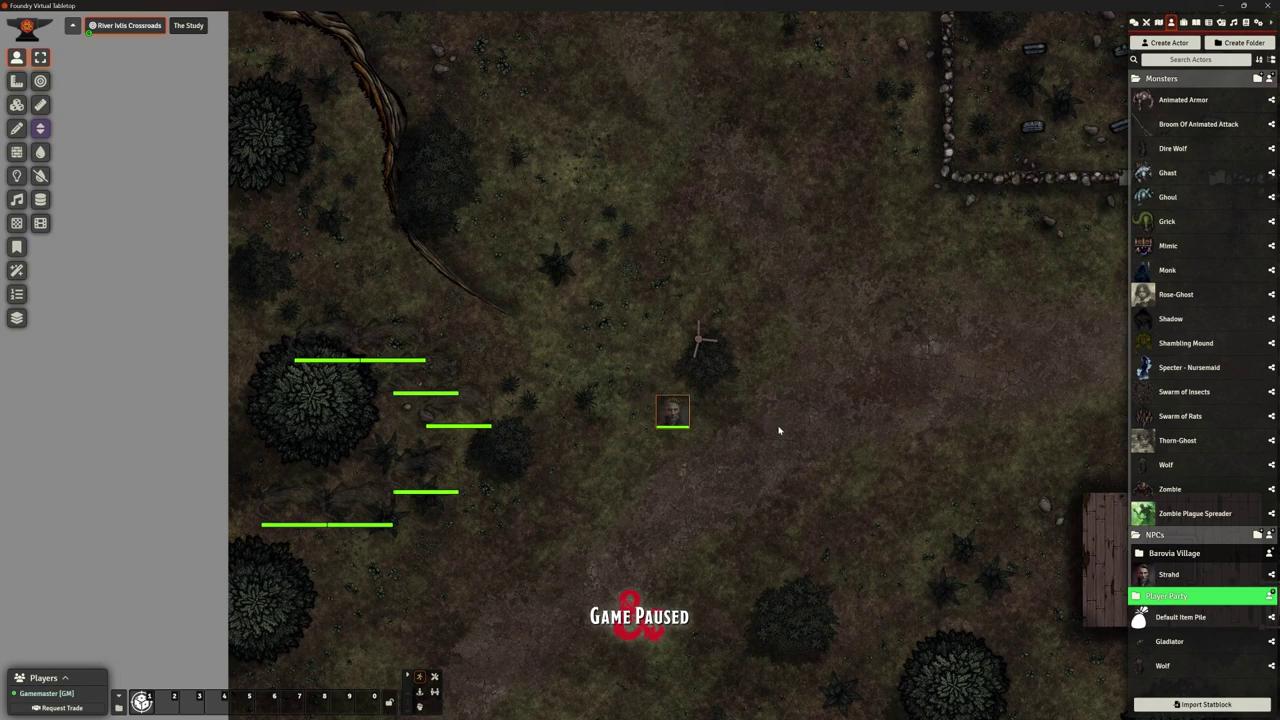
scroll(860, 434, "down", 5)
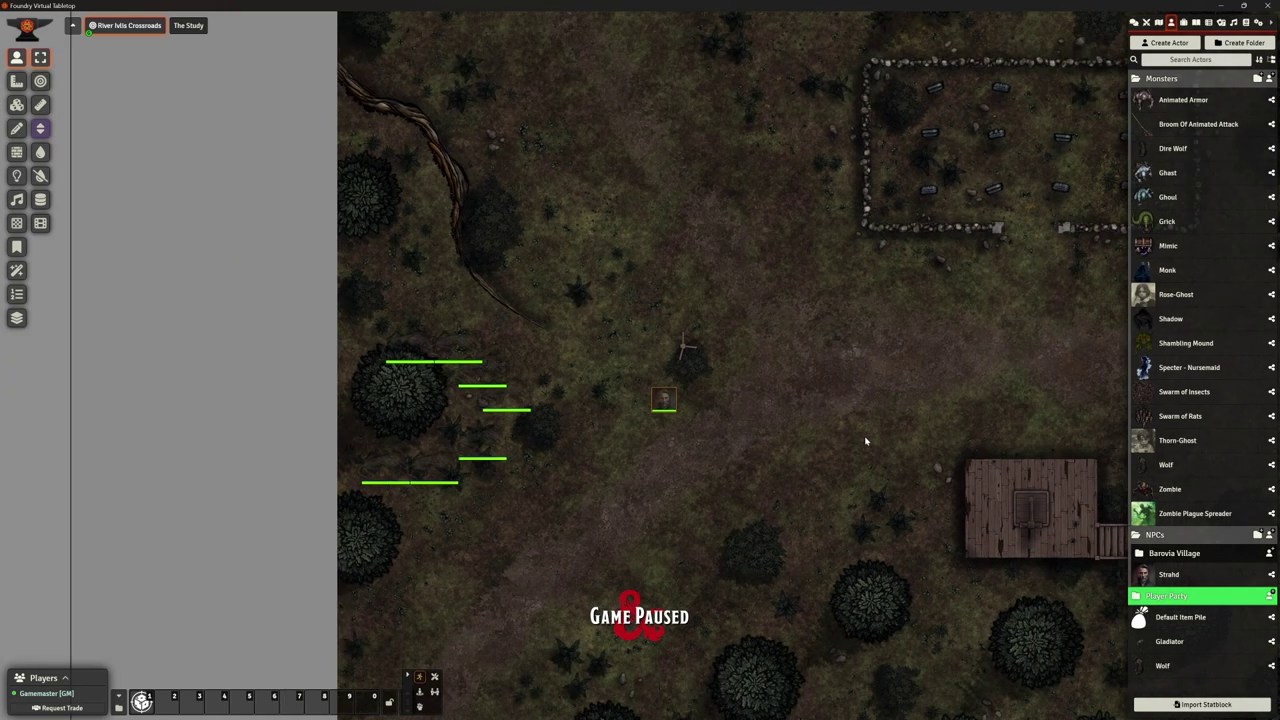
scroll(631, 394, "down", 2)
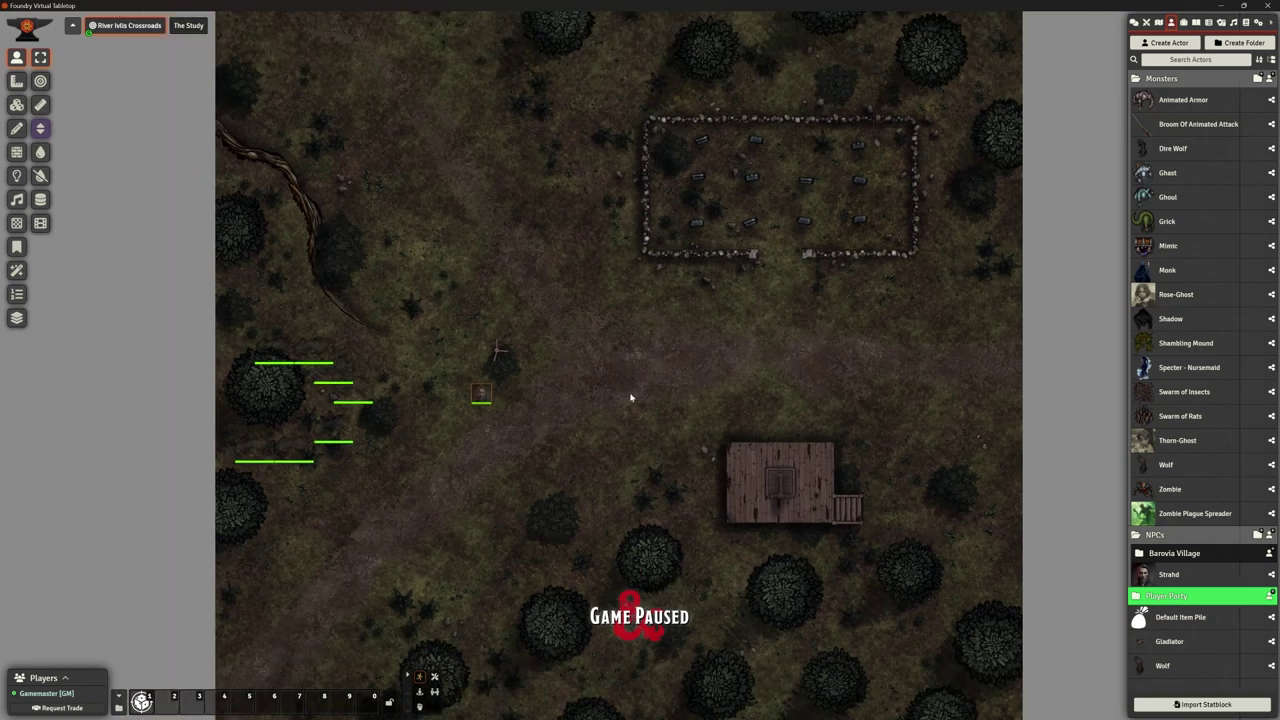
scroll(630, 397, "down", 1)
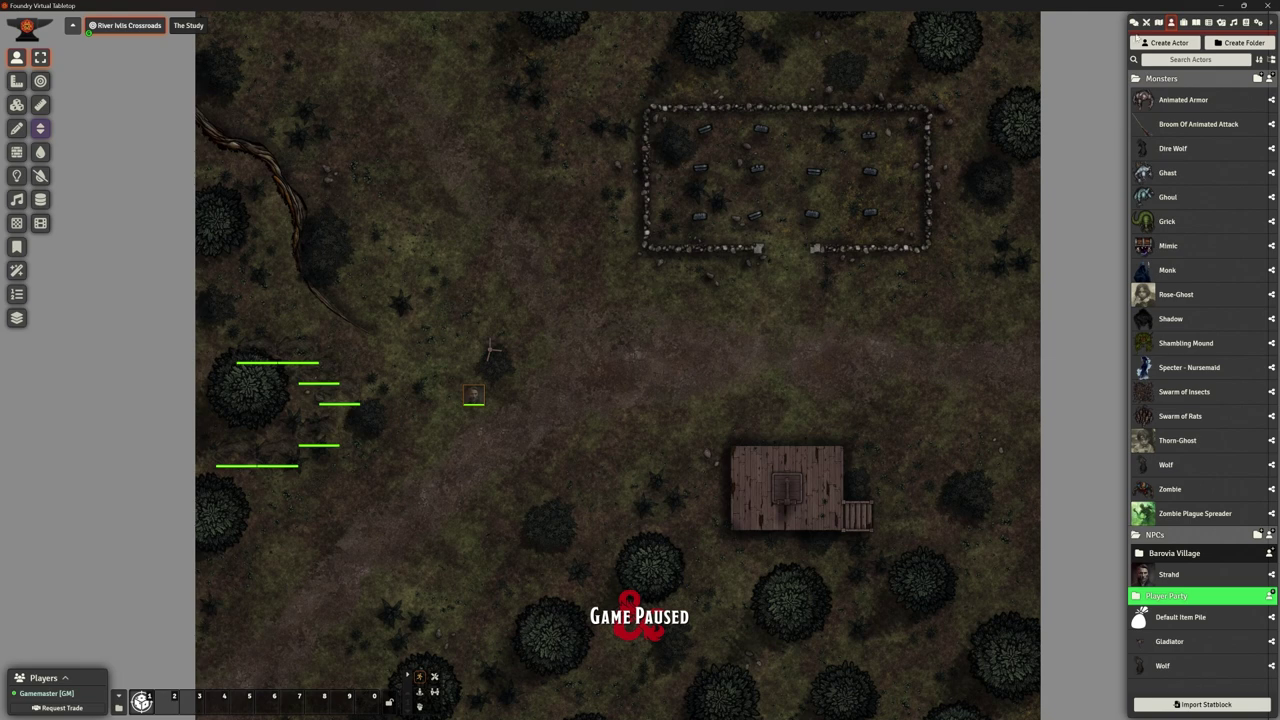
left_click(1158, 22)
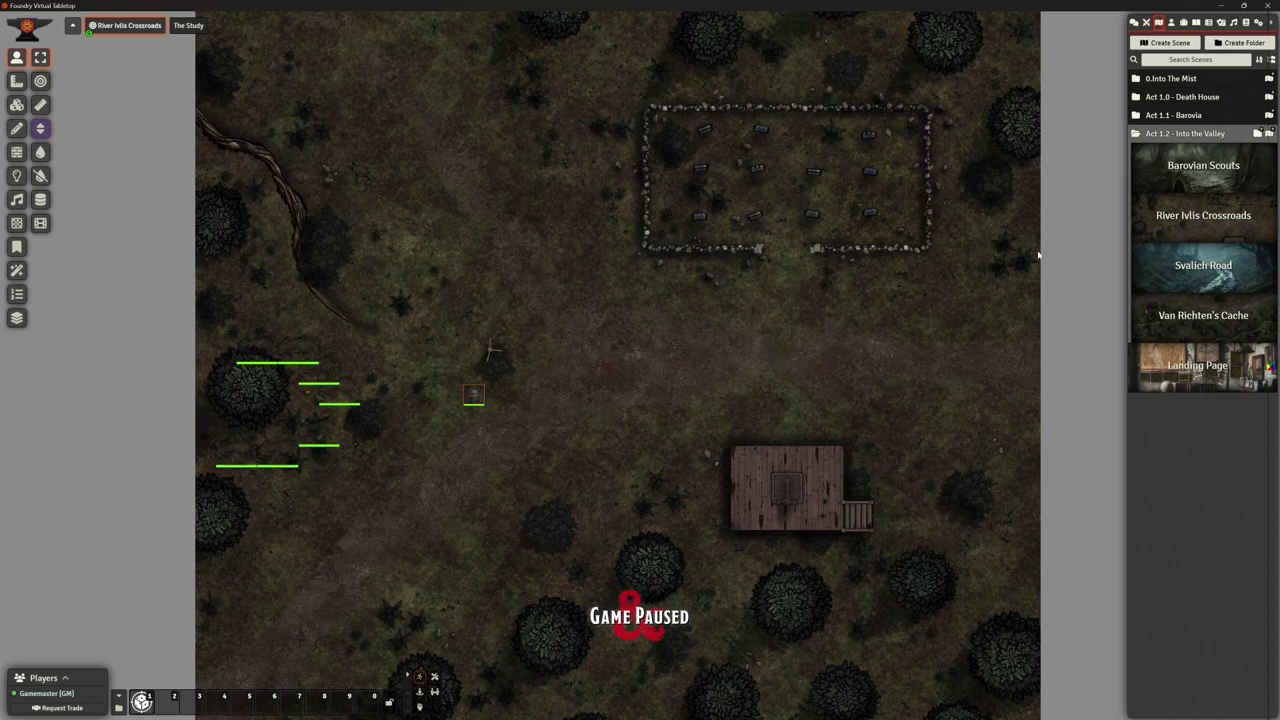
scroll(585, 372, "down", 3)
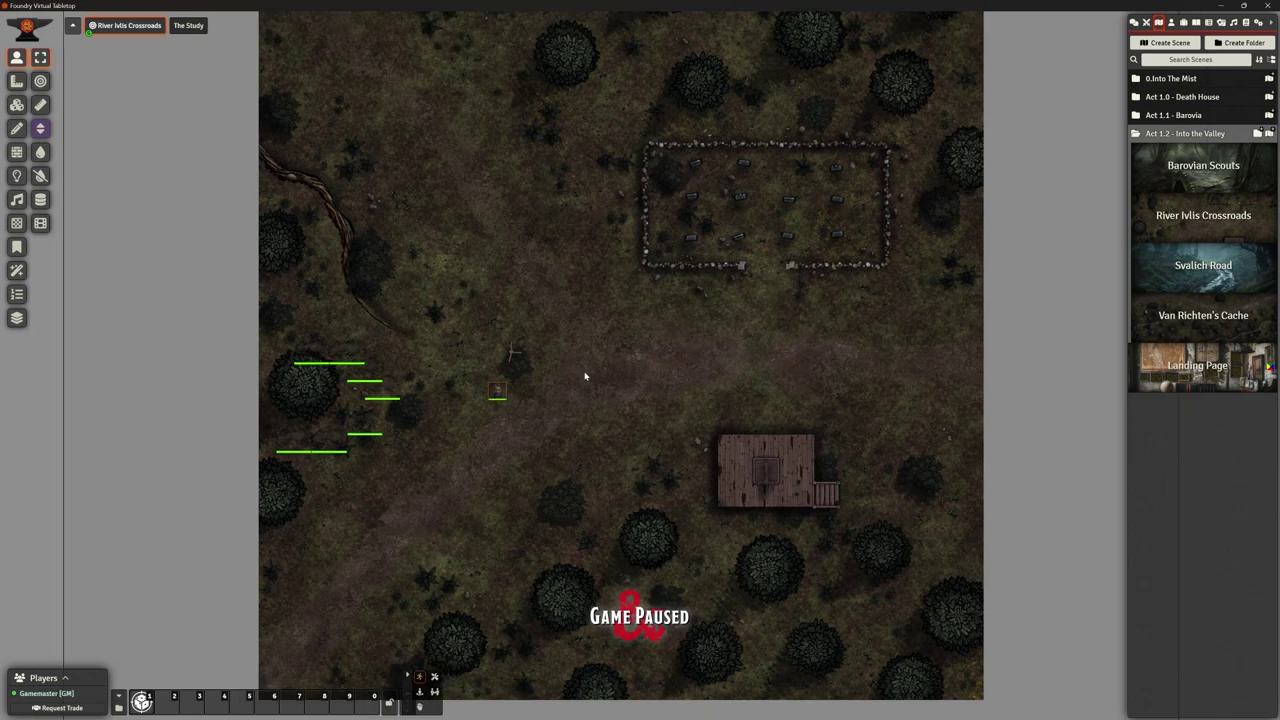
scroll(589, 355, "down", 2)
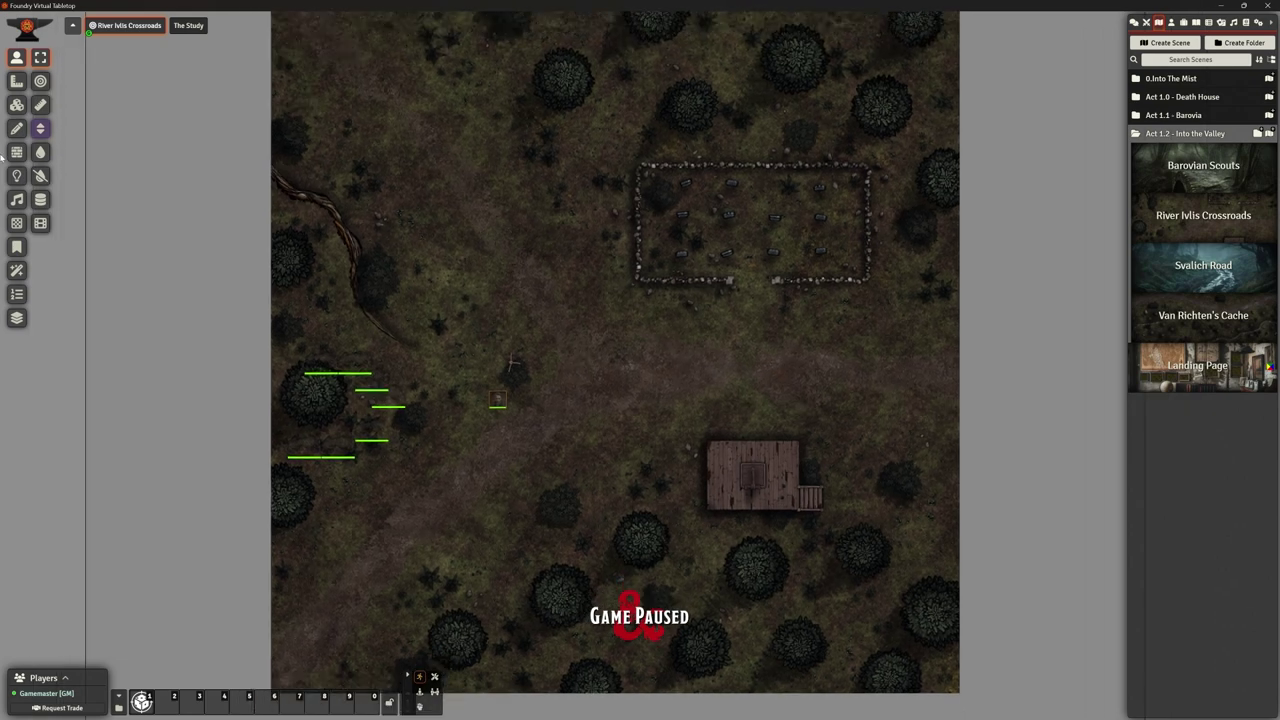
Draw a tile about 4100 by 4100 pixels covering the entire River Ivlis Crossroads map
left_click(16, 104)
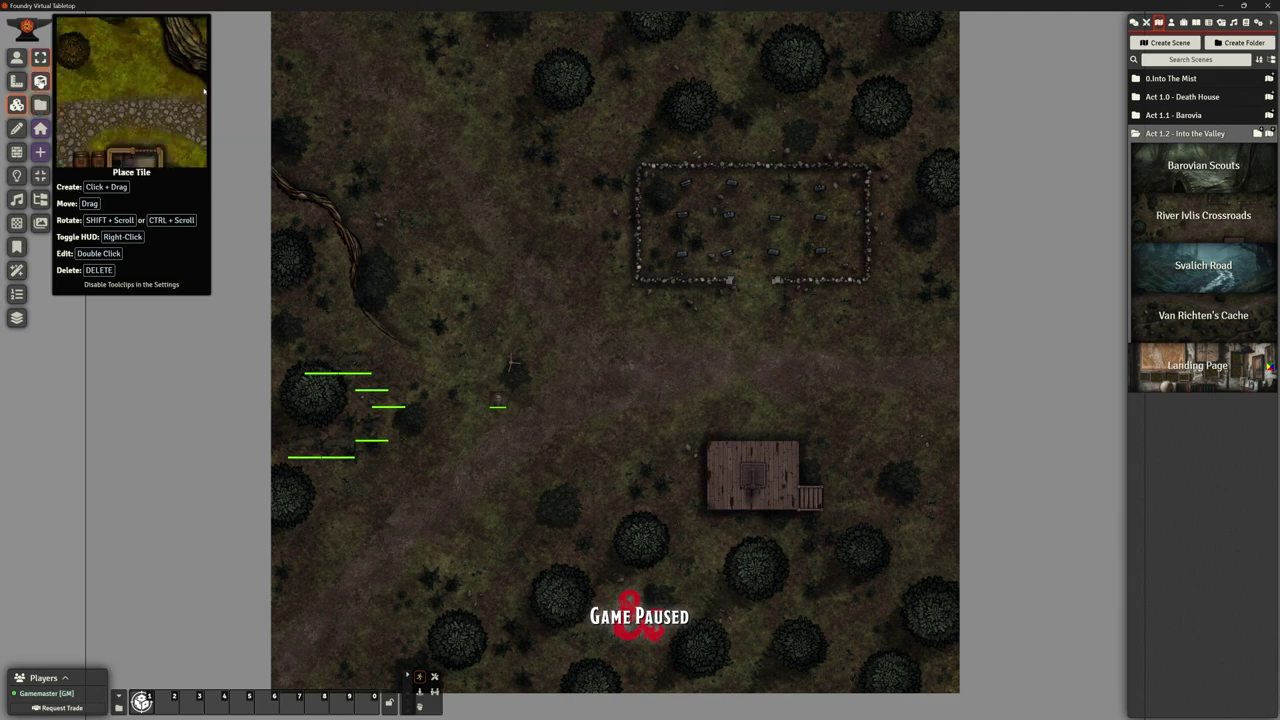
left_click(40, 81)
scroll(338, 89, "down", 2)
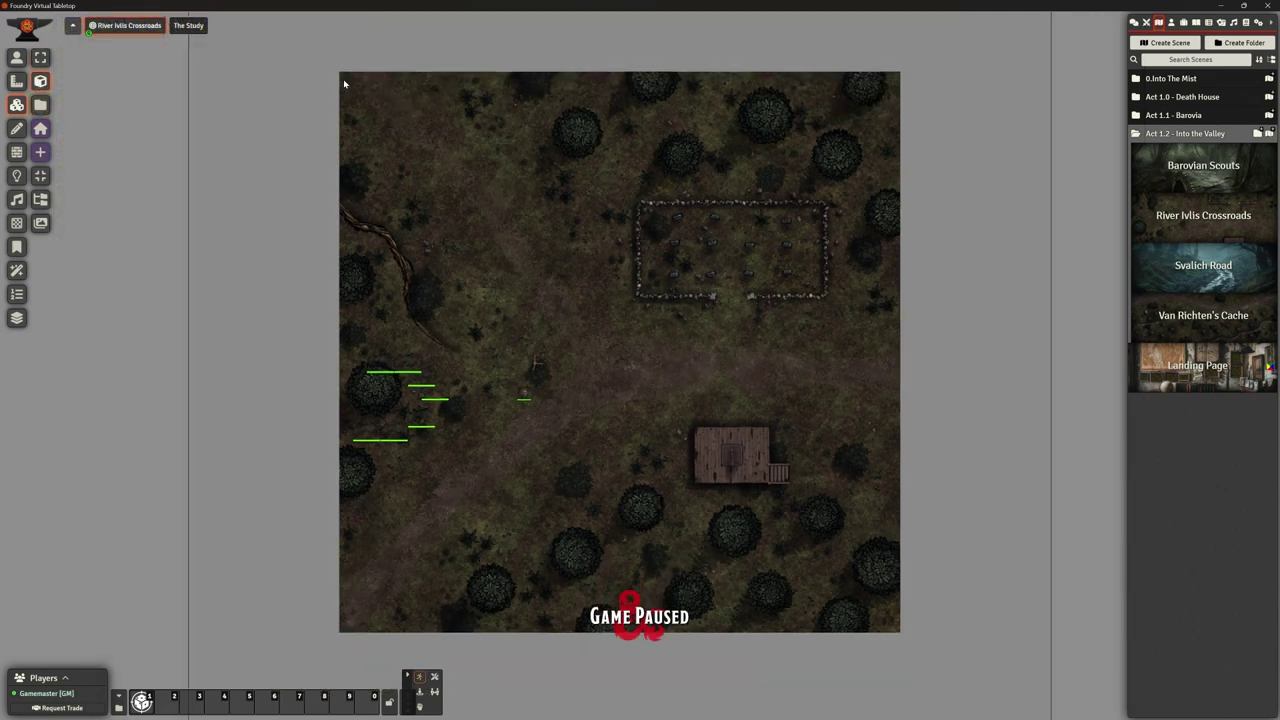
left_click_drag(396, 122, 899, 636)
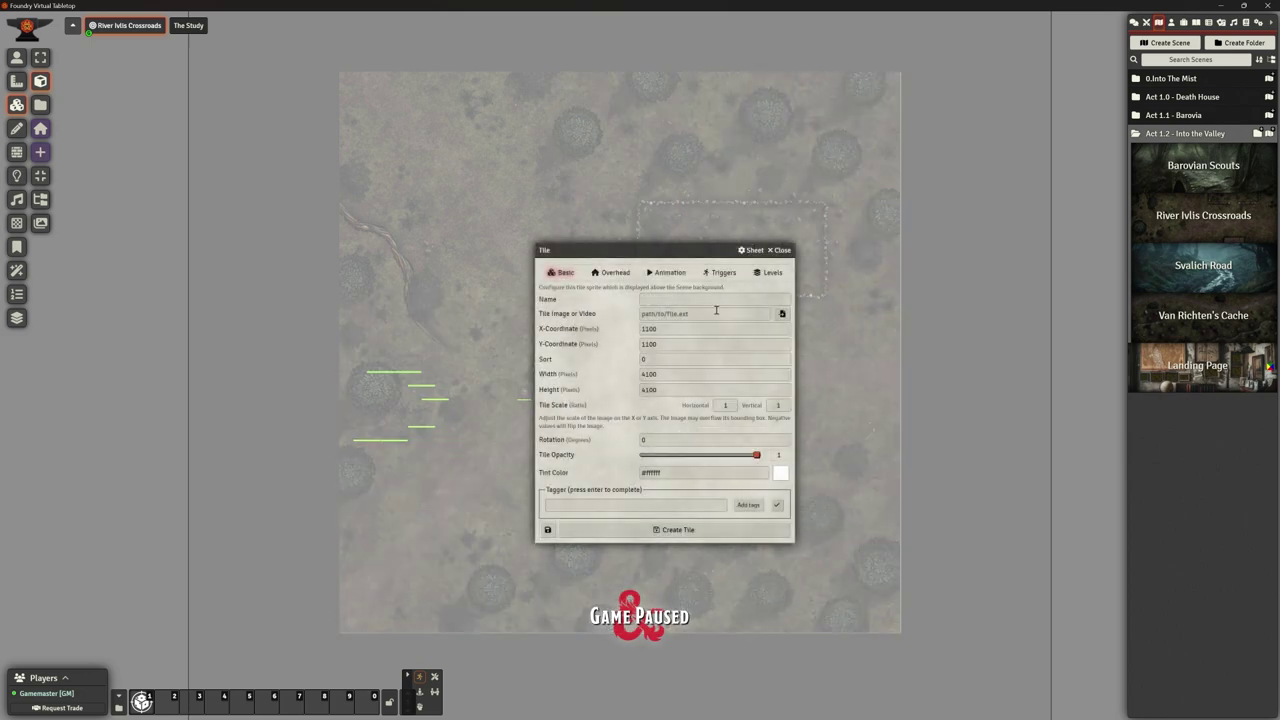
Browse for the tile's image in the cos-adventure Scenes folder 3-Into The Valley
left_click(782, 313)
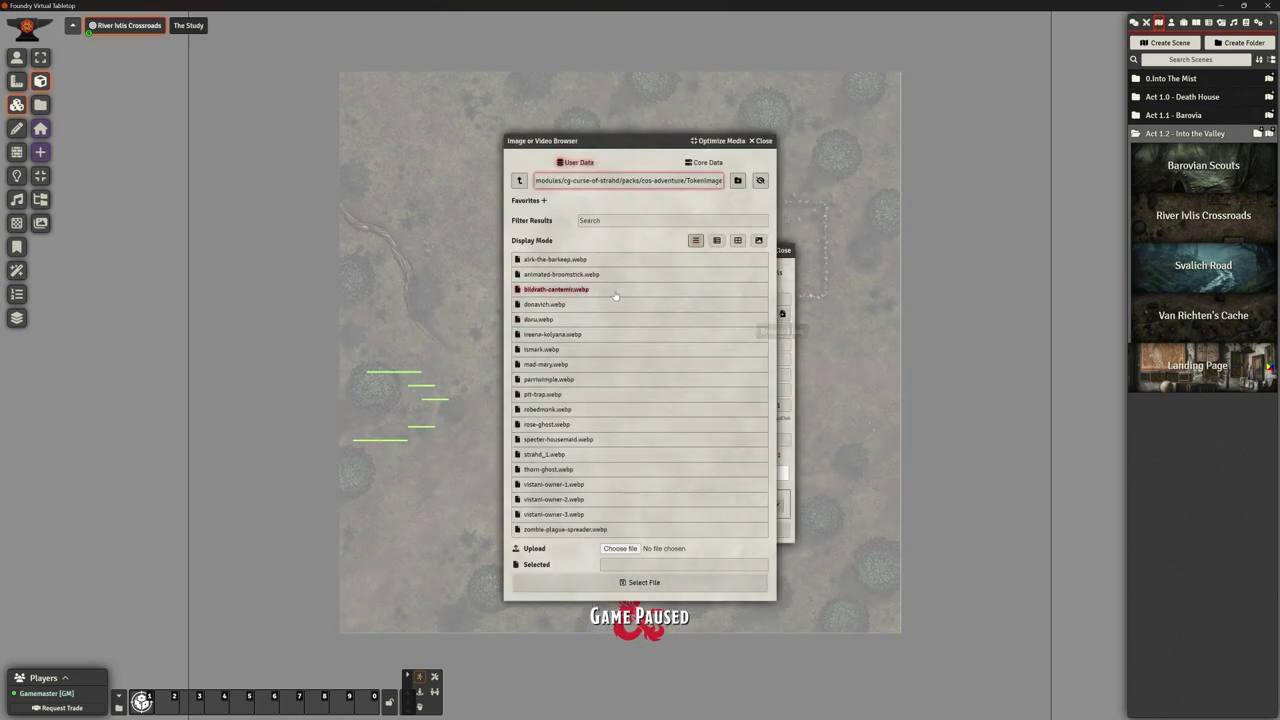
left_click(519, 181)
left_click(540, 275)
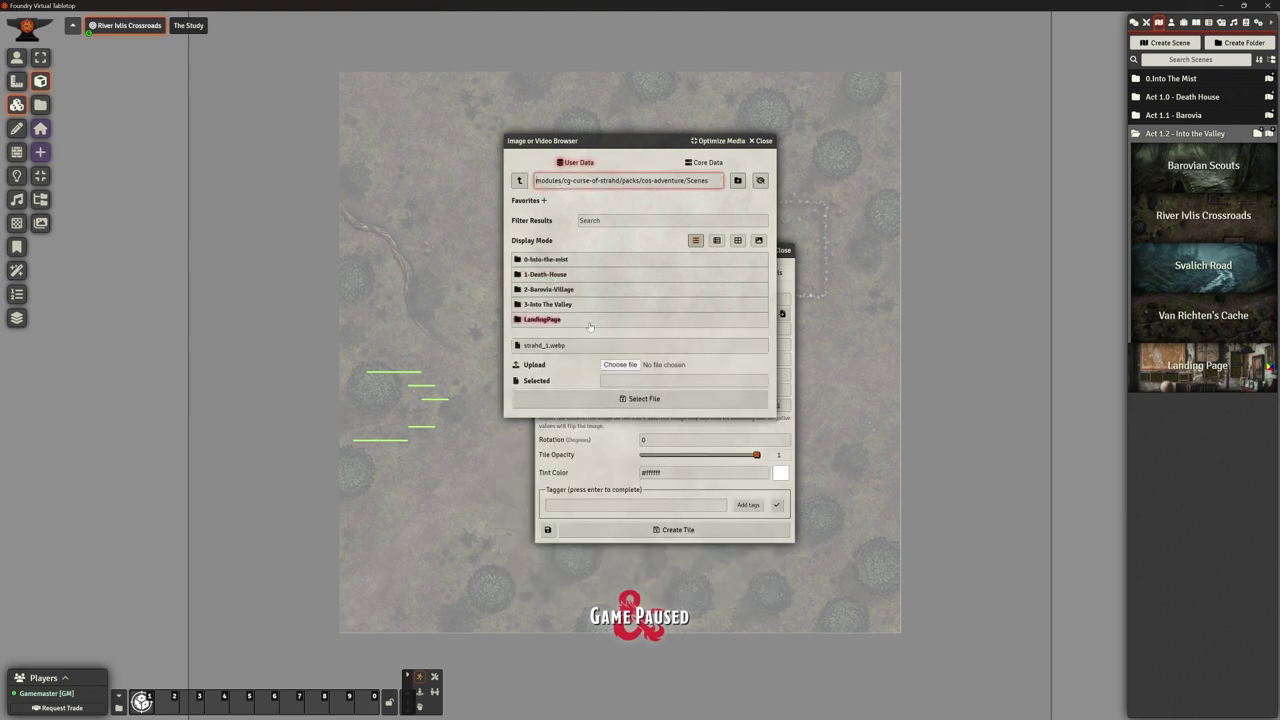
left_click(545, 305)
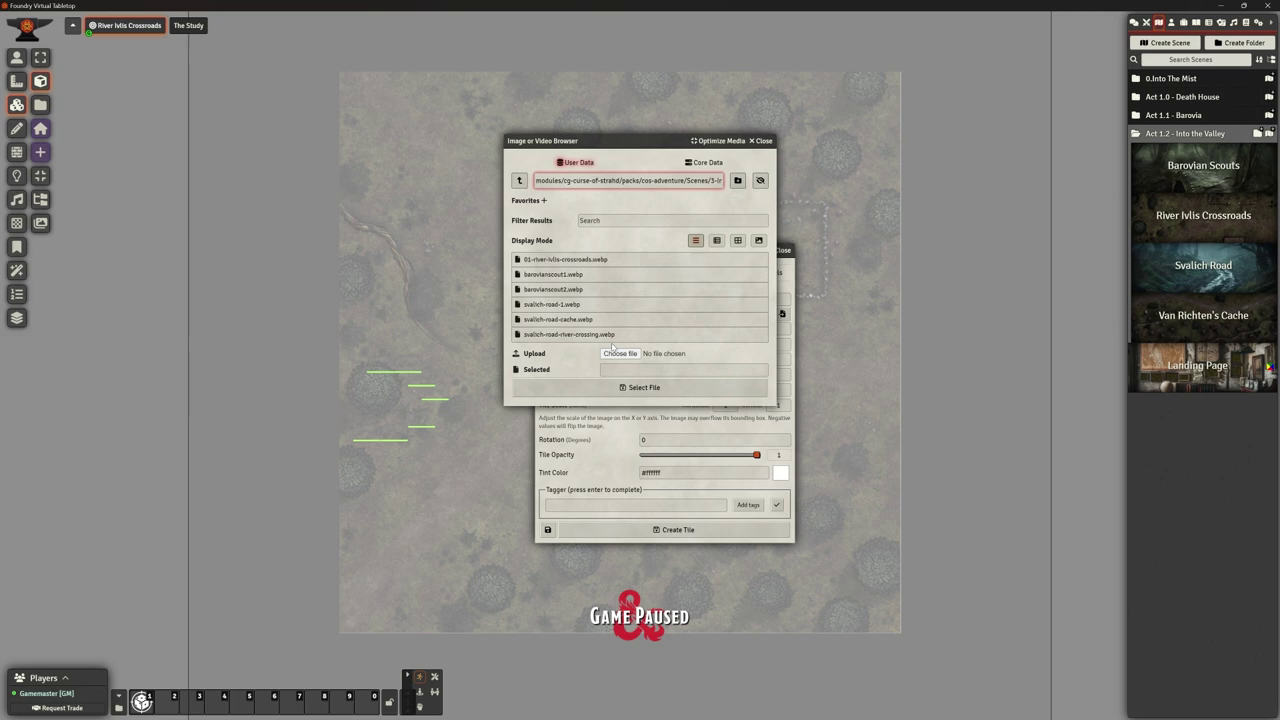
Upload River Ivlis Crossroads 2.png from the local Scenes/Into the Valley folder as the tile's image file
left_click(618, 353)
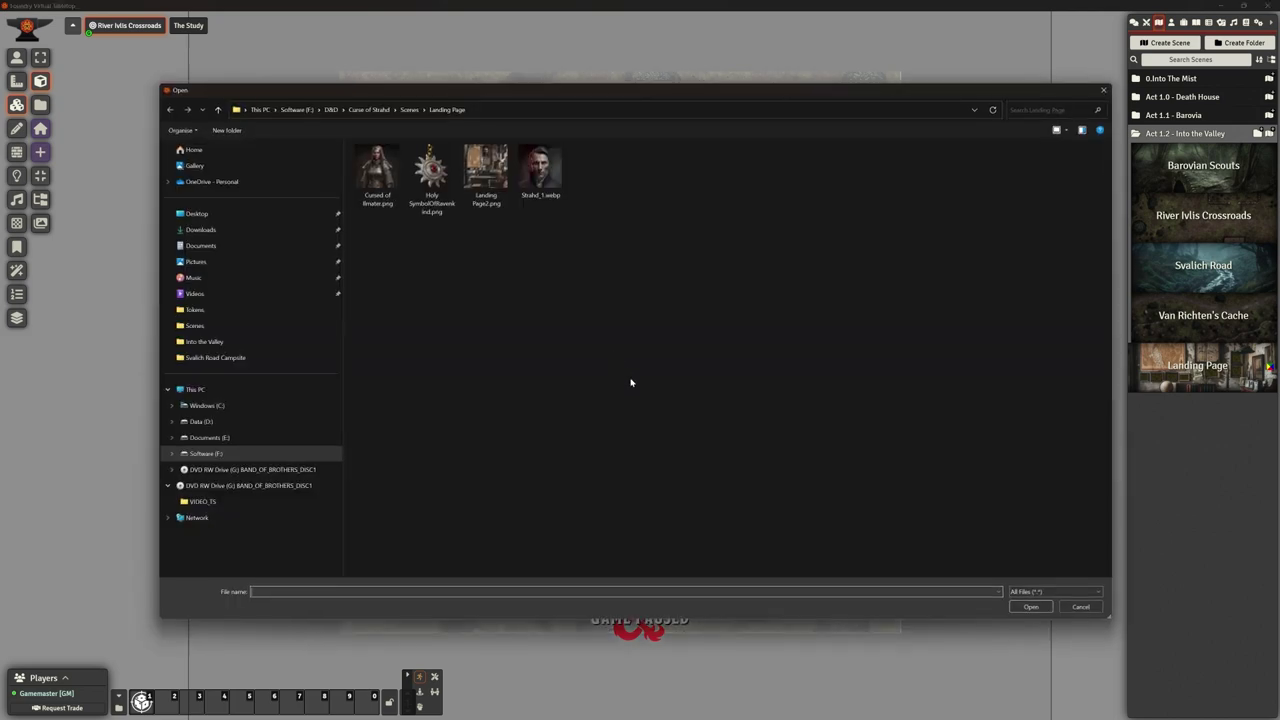
left_click(409, 109)
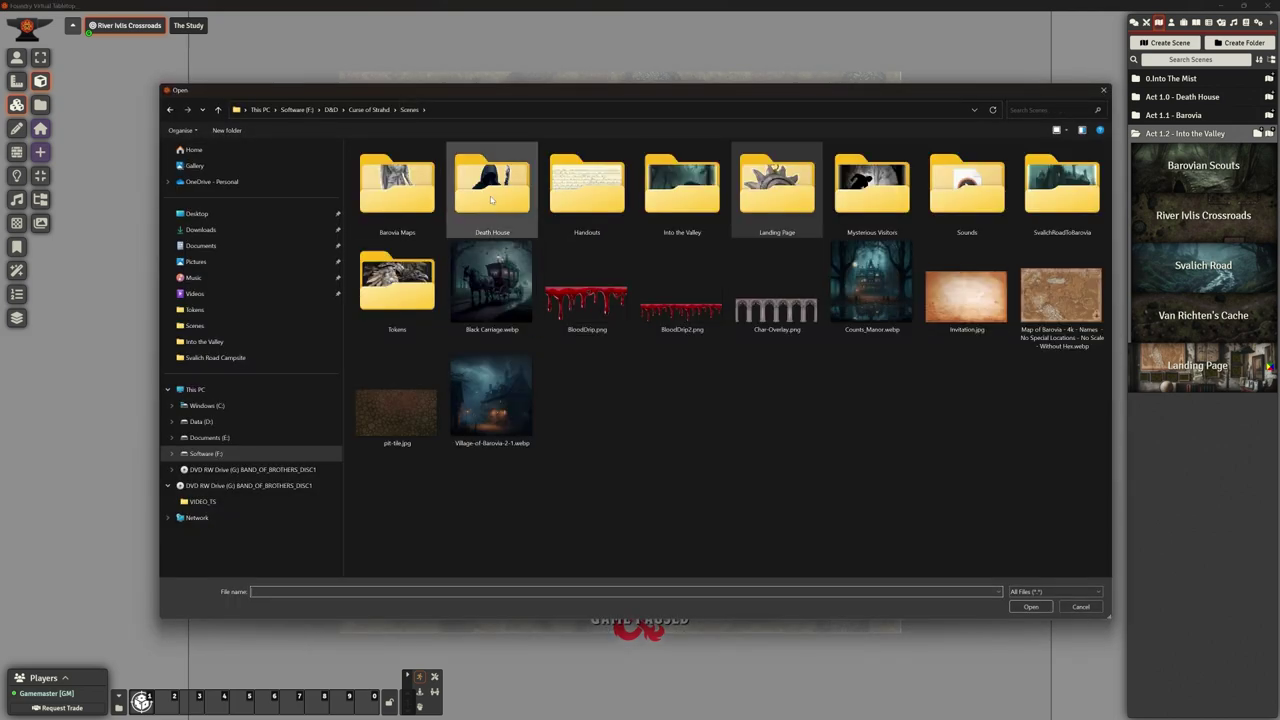
double_click(682, 210)
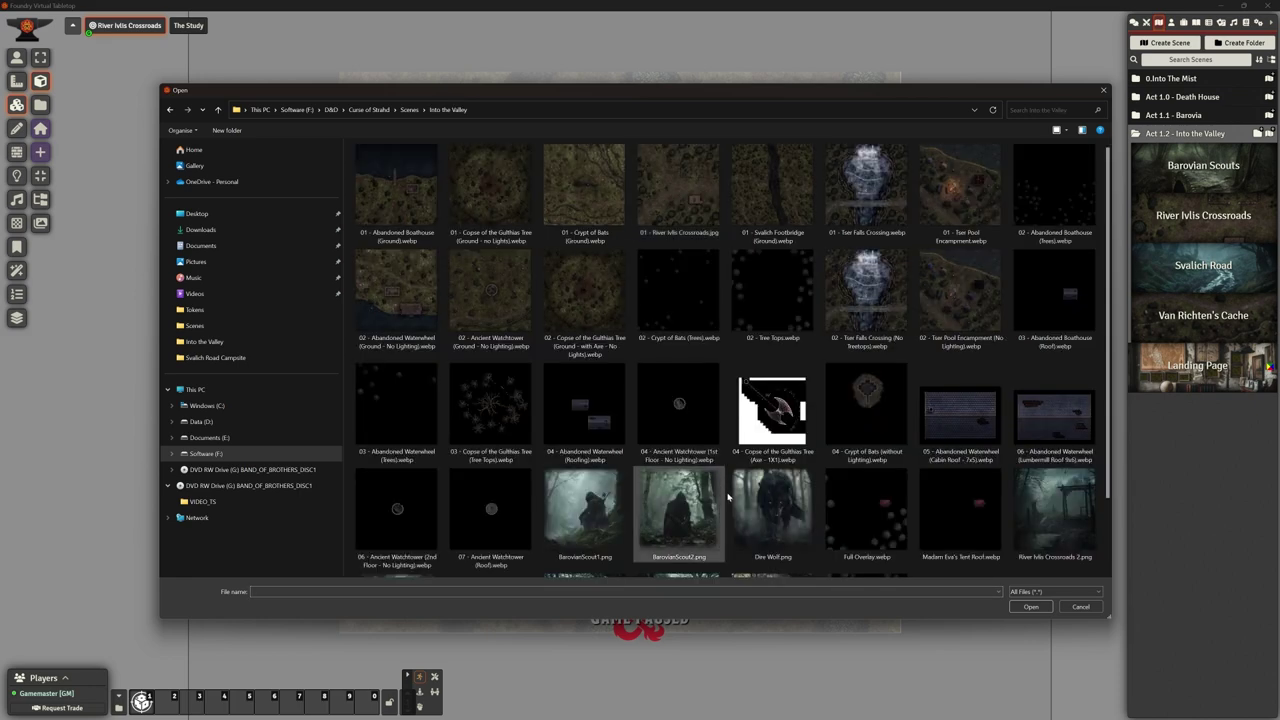
scroll(831, 340, "down", 2)
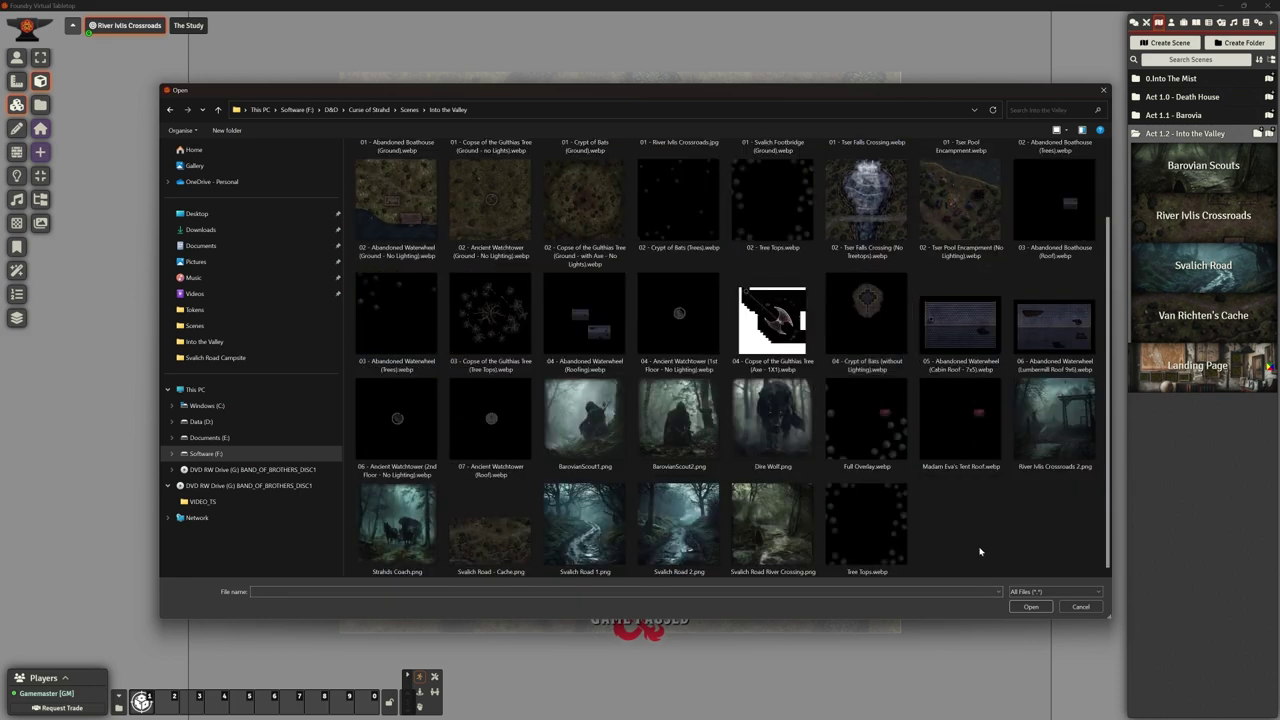
left_click(1038, 436)
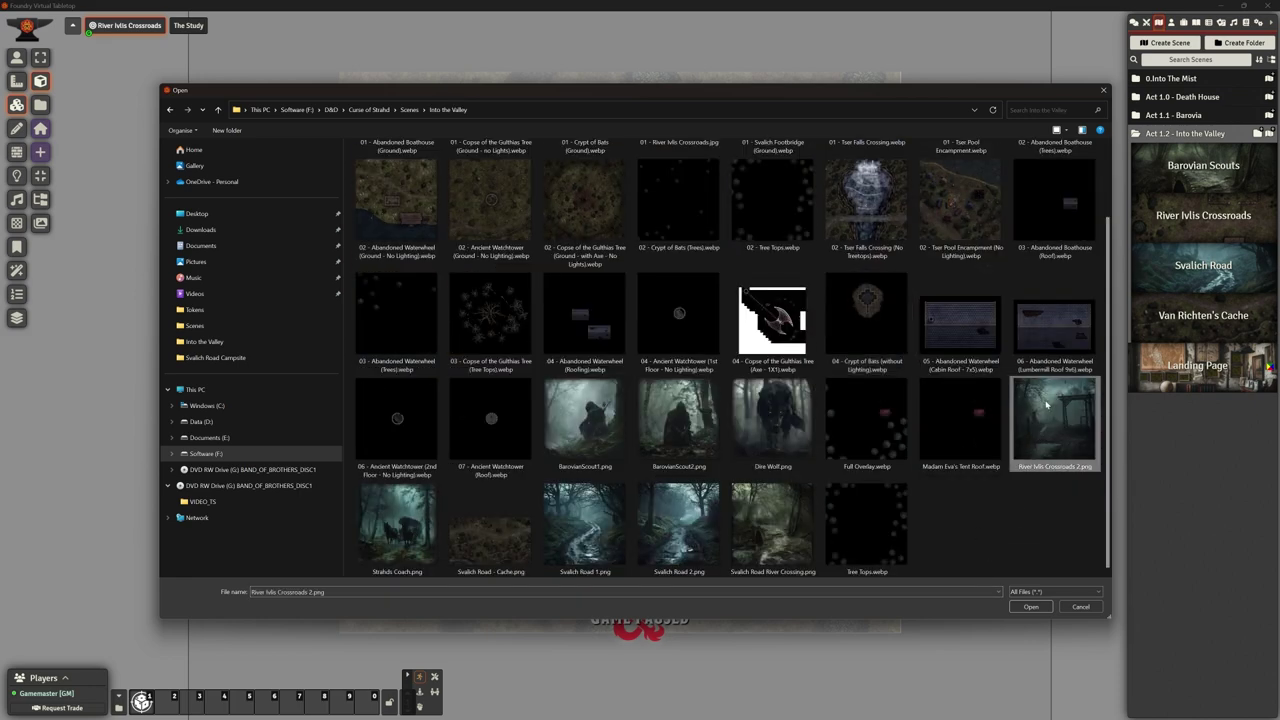
left_click(1030, 606)
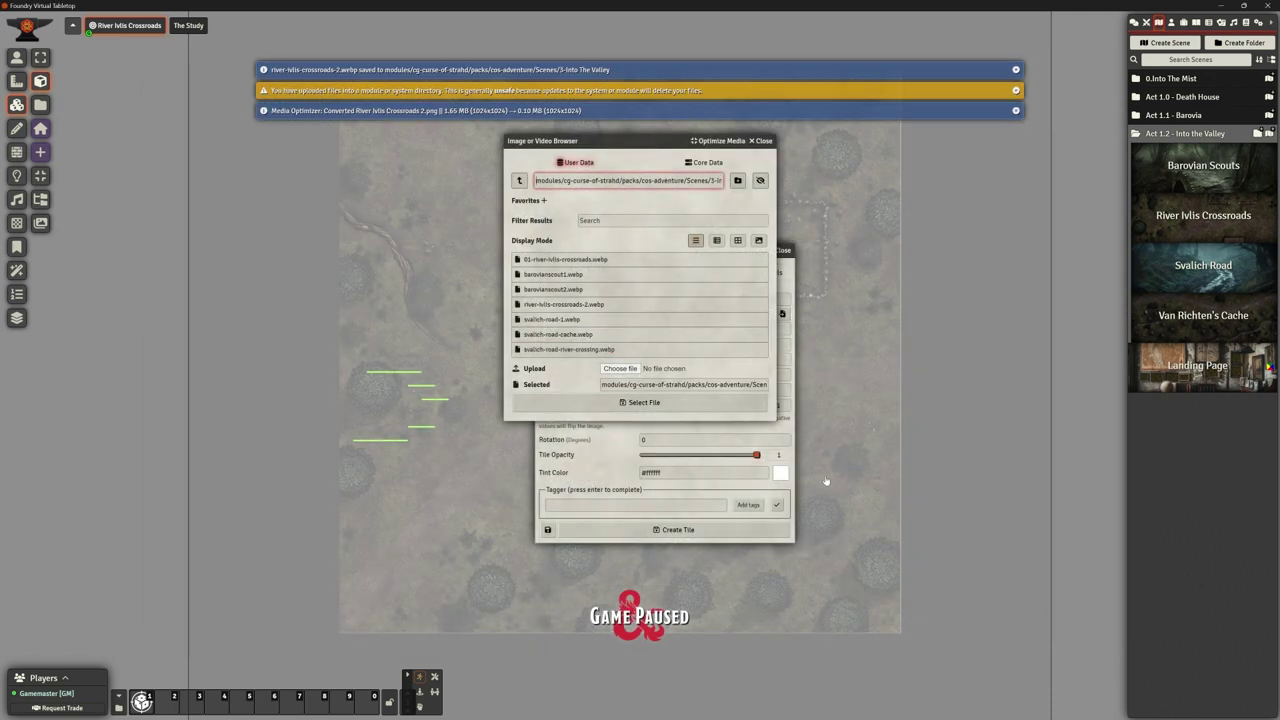
Assign the uploaded river-ivlis-crossroads-2.webp image to the tile and create it over the map
left_click(660, 403)
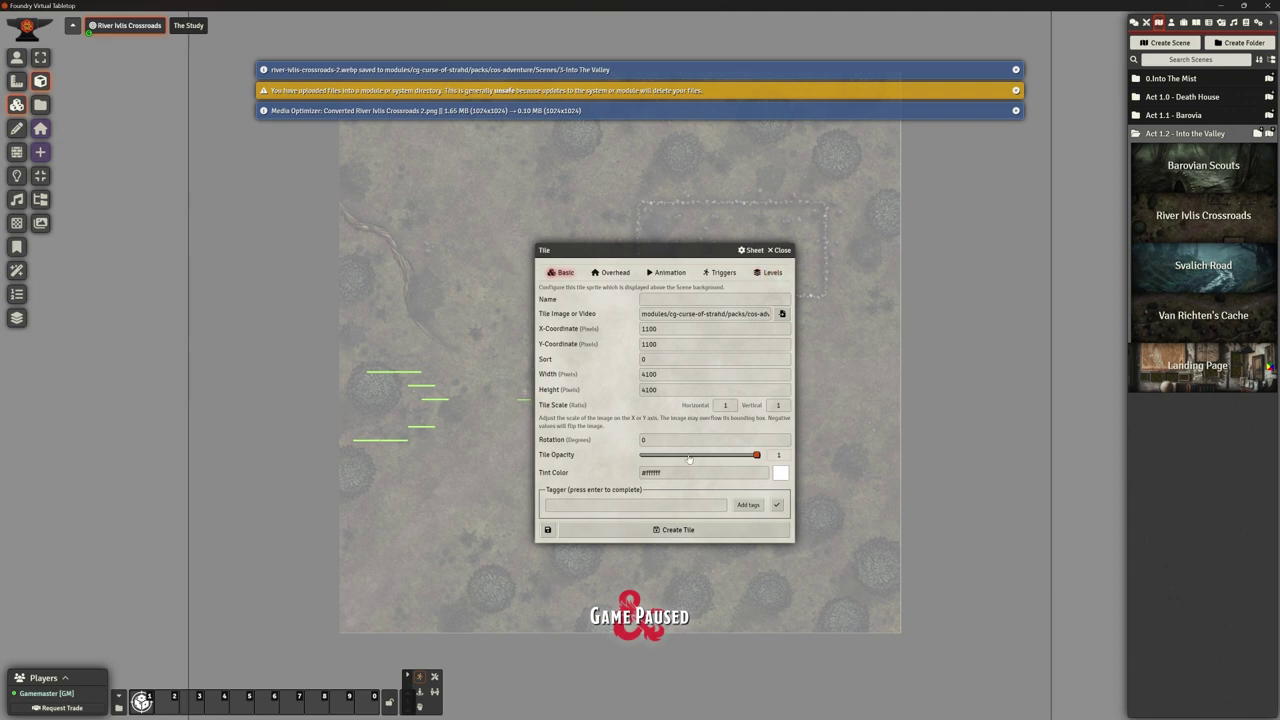
left_click(693, 530)
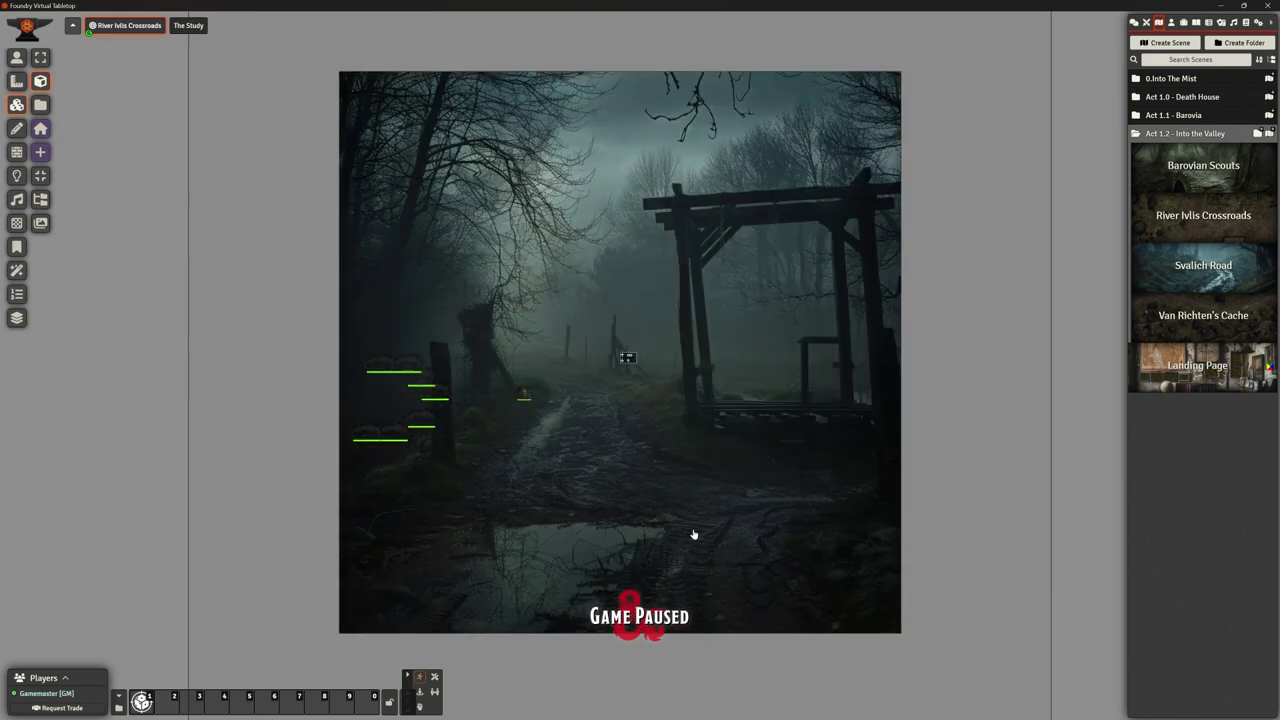
scroll(943, 334, "up", 5)
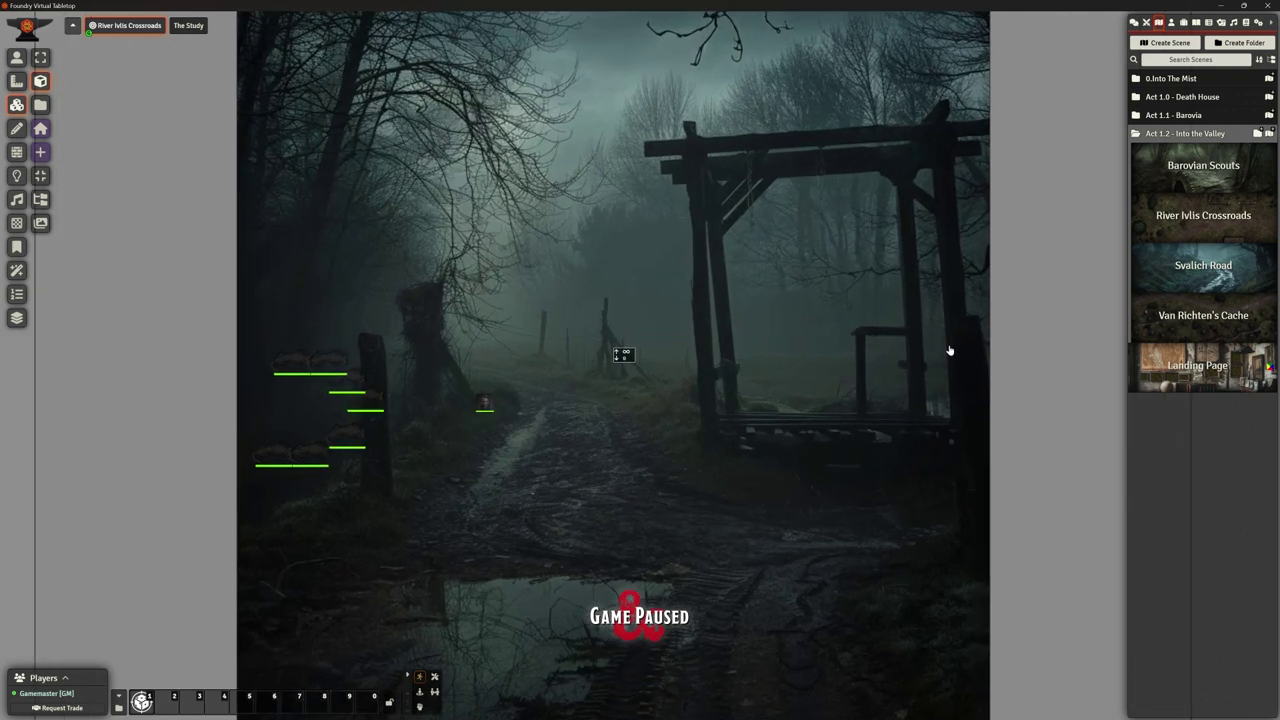
scroll(983, 426, "down", 1)
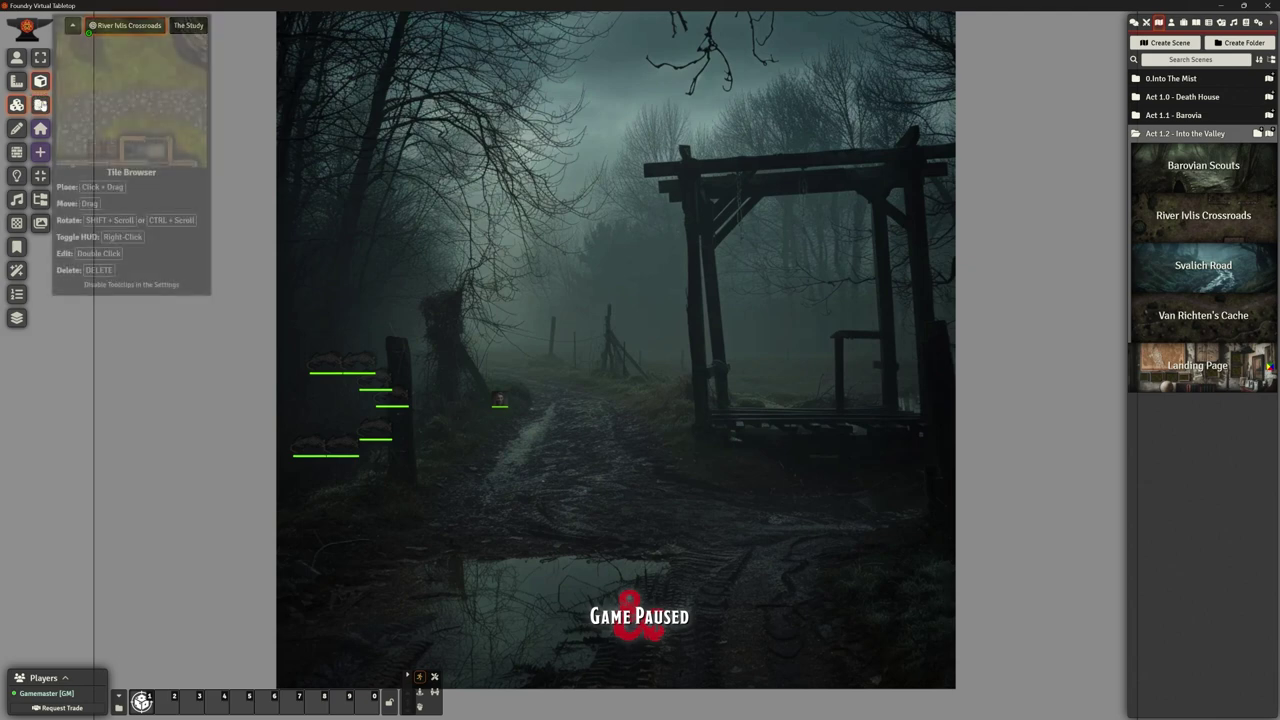
Upload Strahds Coach.png through the Tile Browser and place it as a tile above the road near the scene's centre
left_click(41, 108)
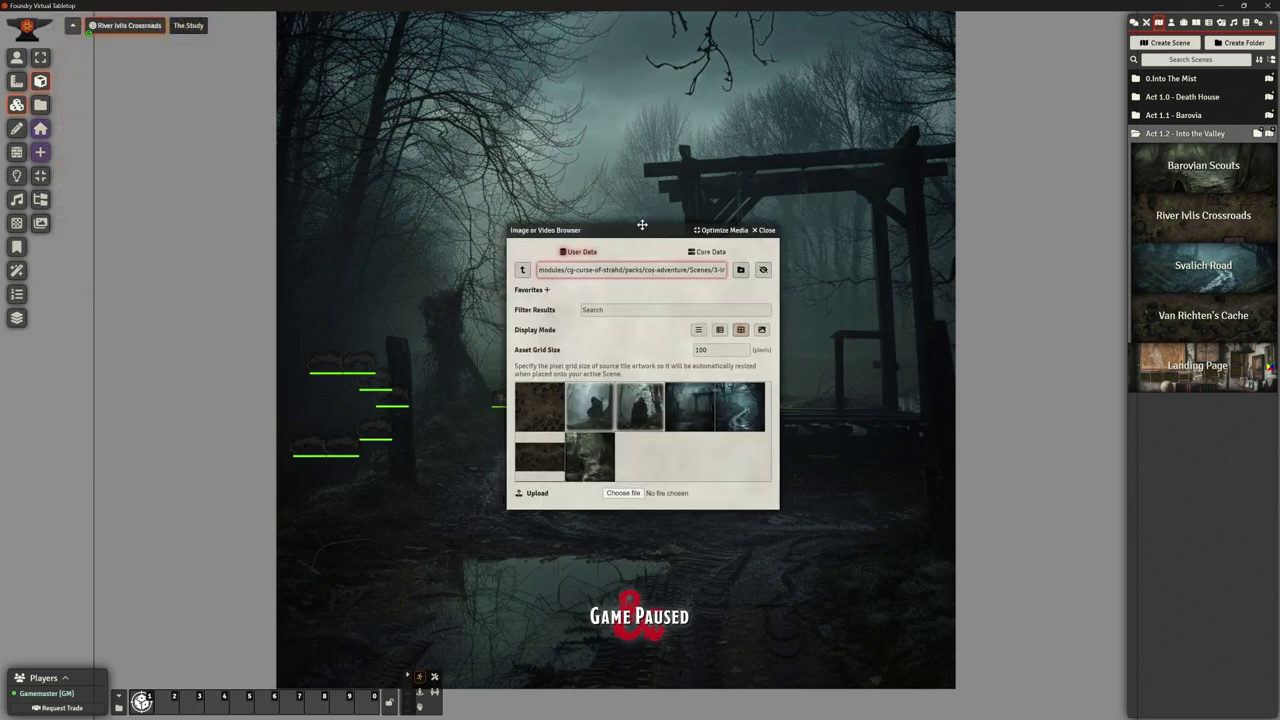
left_click_drag(669, 221, 972, 238)
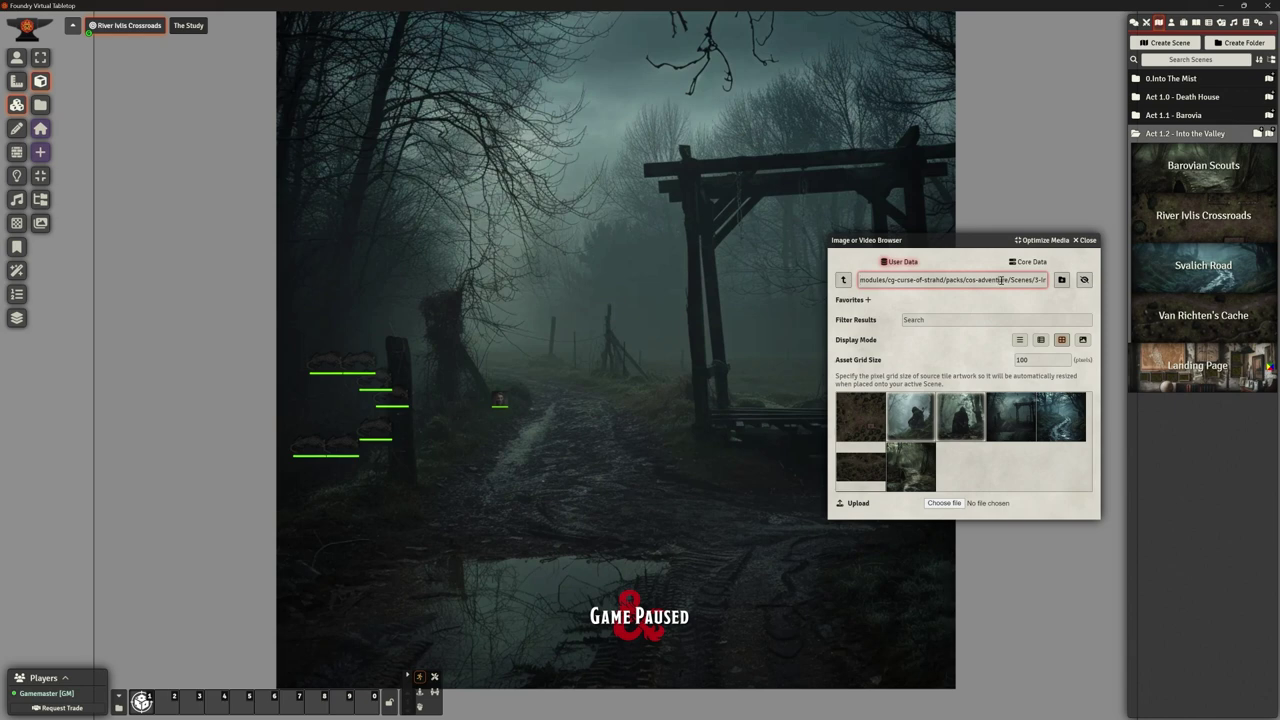
left_click(944, 503)
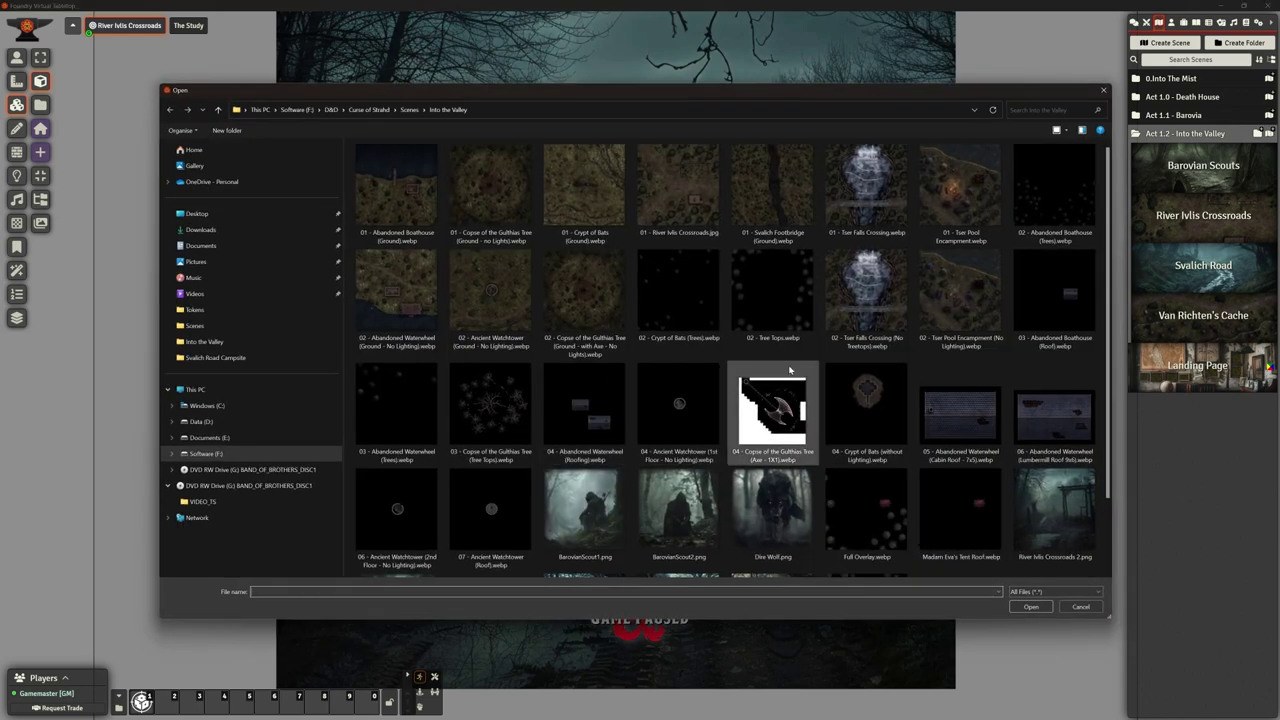
scroll(789, 370, "down", 1)
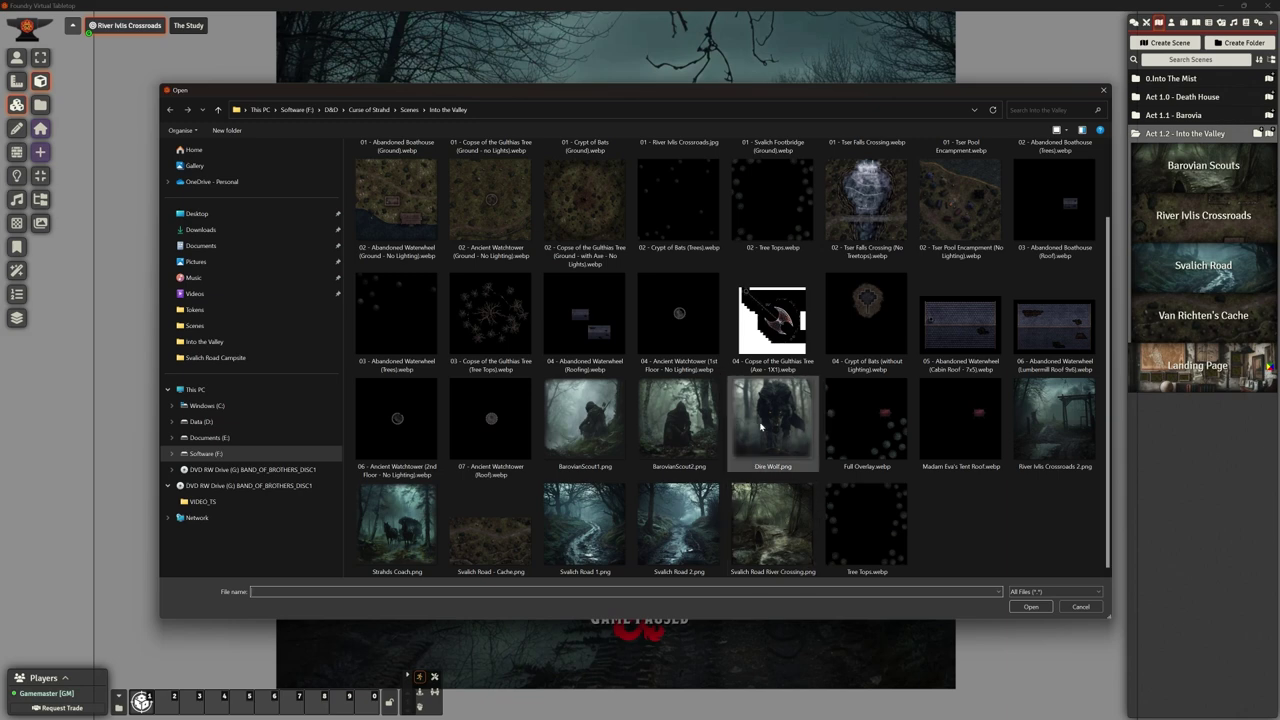
left_click(397, 523)
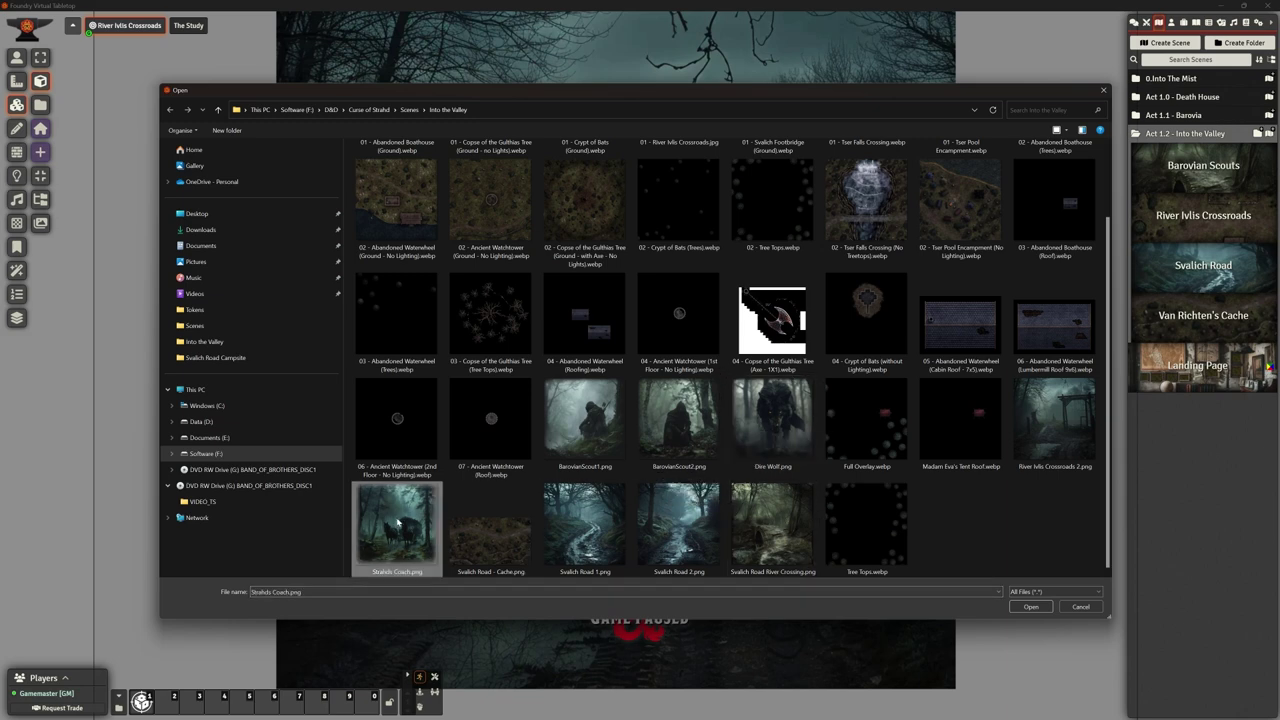
left_click(1028, 607)
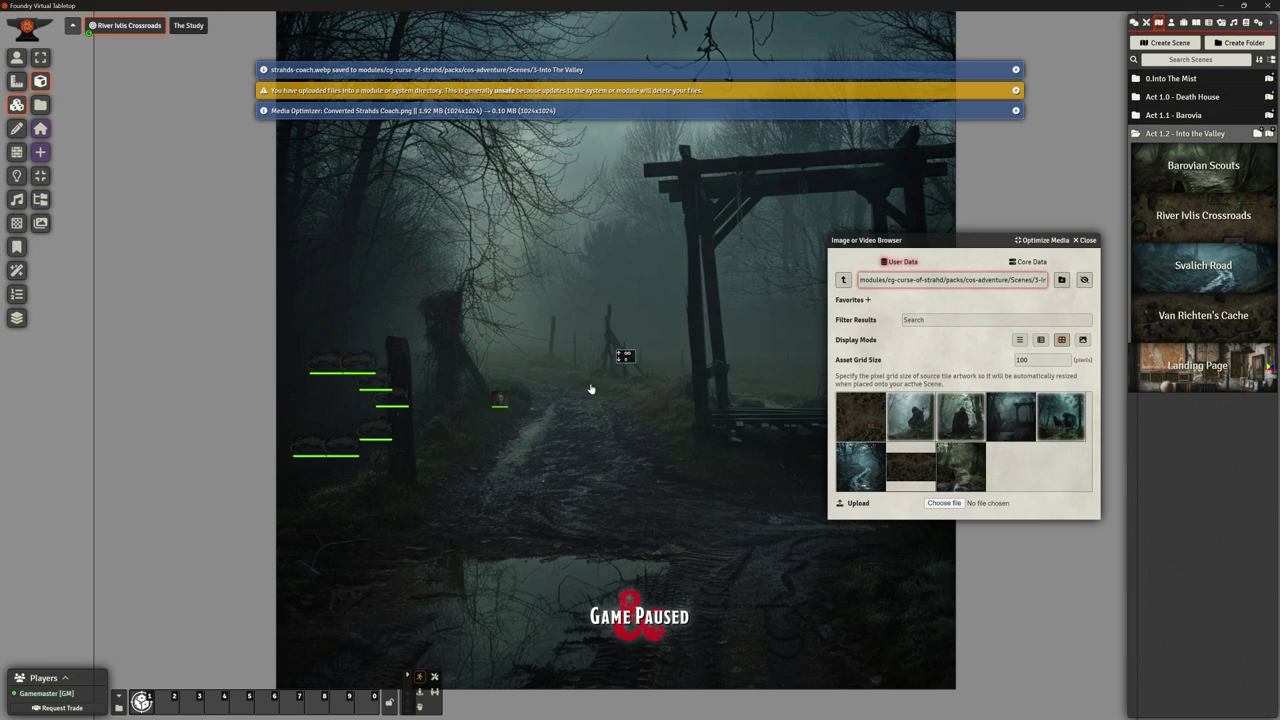
left_click_drag(1058, 425, 550, 319)
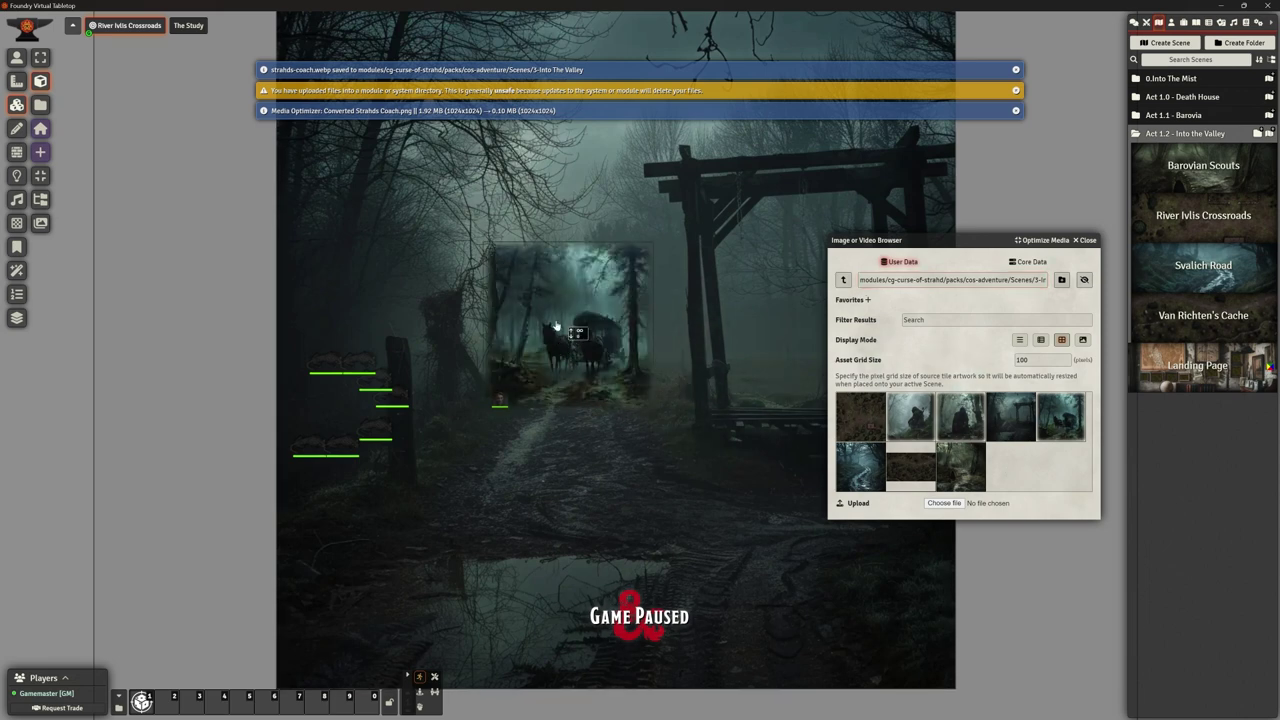
Enlarge the coach tile across the road and trees near the scene's centre, and set it to locked and hidden
left_click(539, 306)
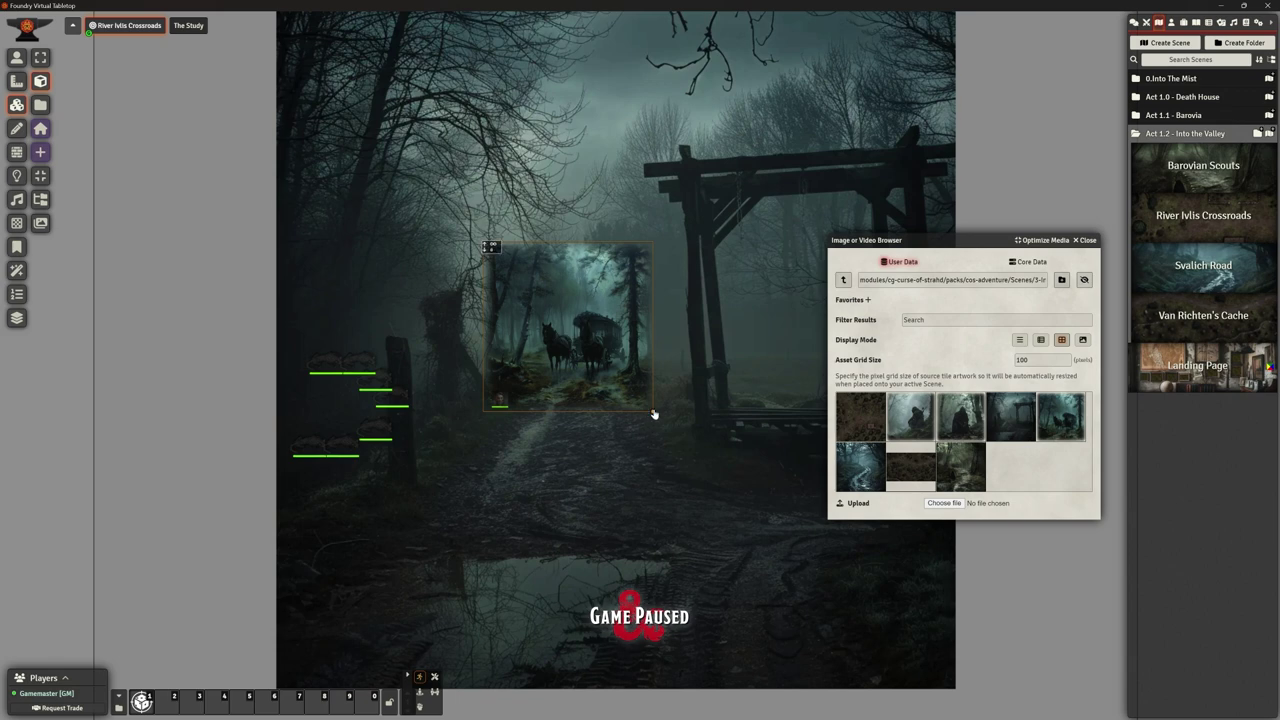
left_click_drag(652, 411, 538, 273)
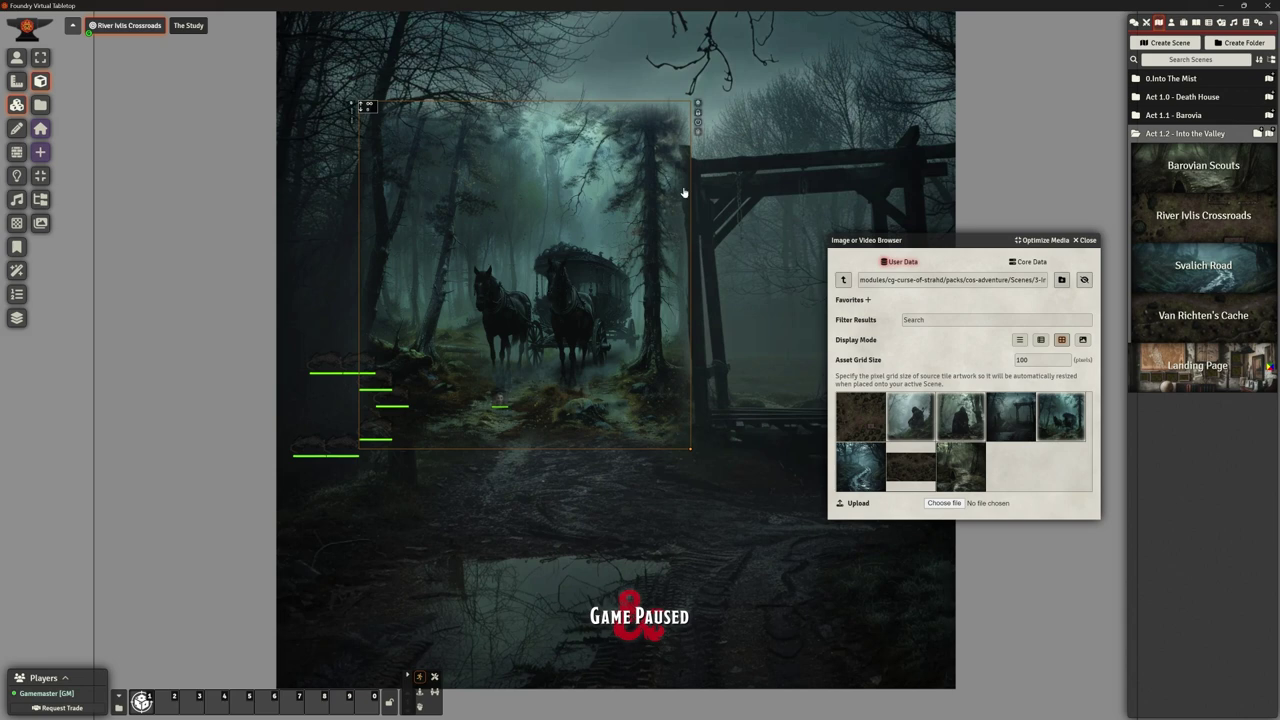
left_click(697, 113)
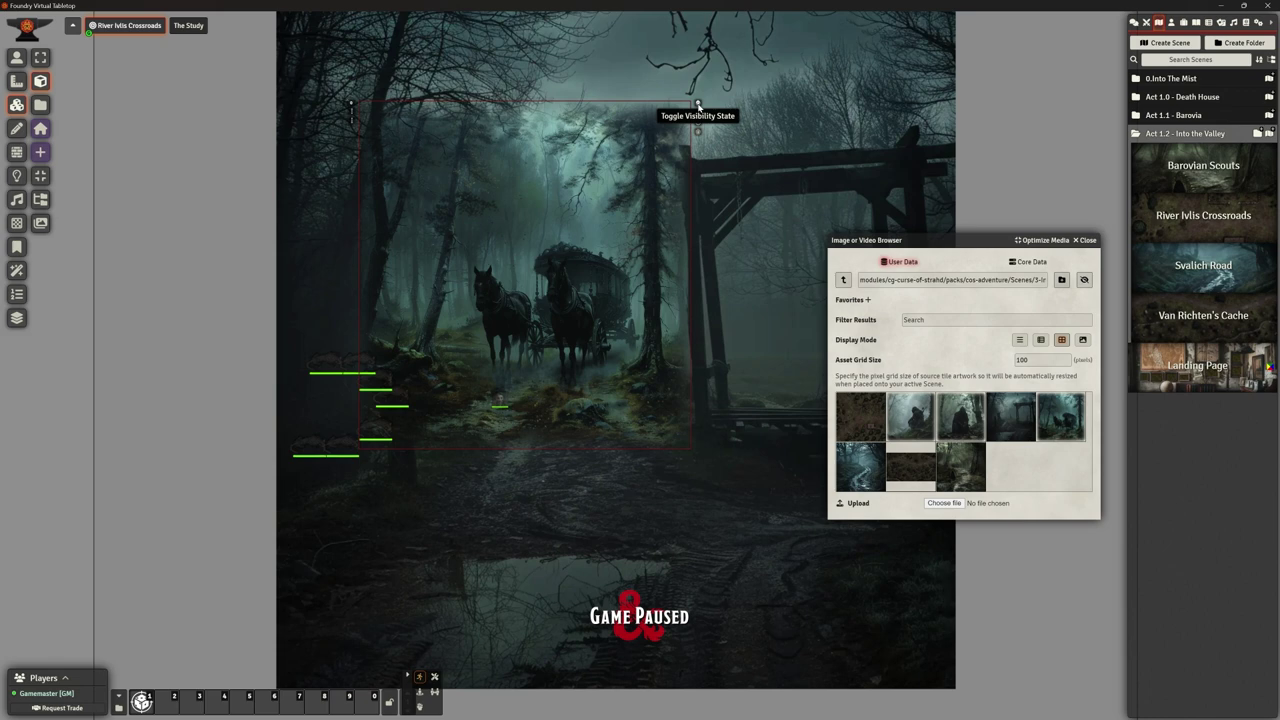
left_click(697, 104)
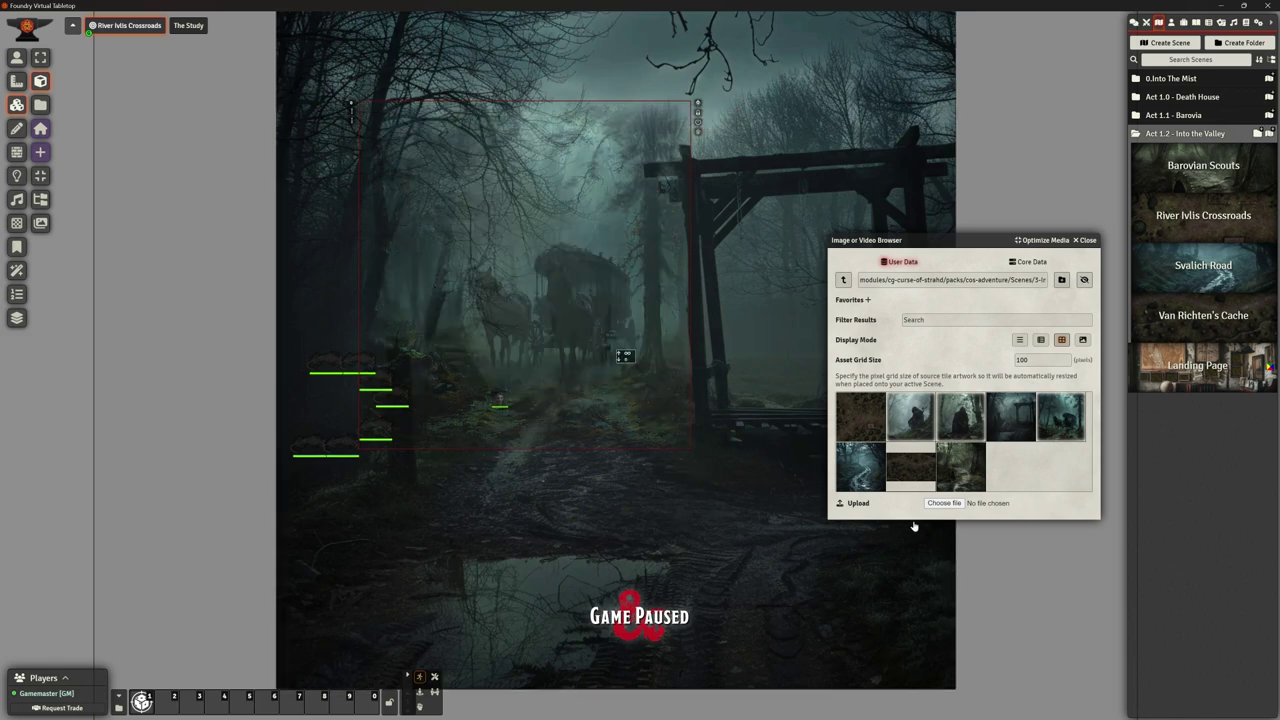
Upload Dire Wolf.png from the local Scenes/Into the Valley folder to the module's 3-Into The Valley folder
left_click(948, 506)
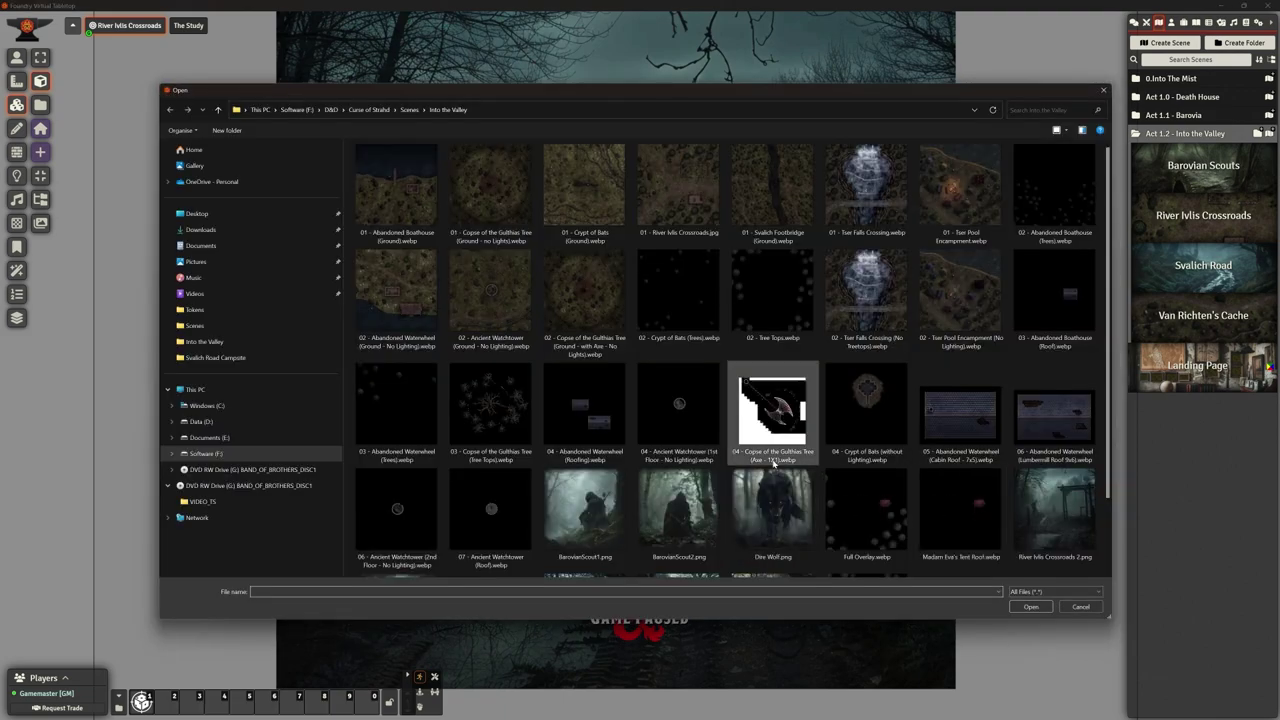
left_click(772, 508)
left_click(1030, 606)
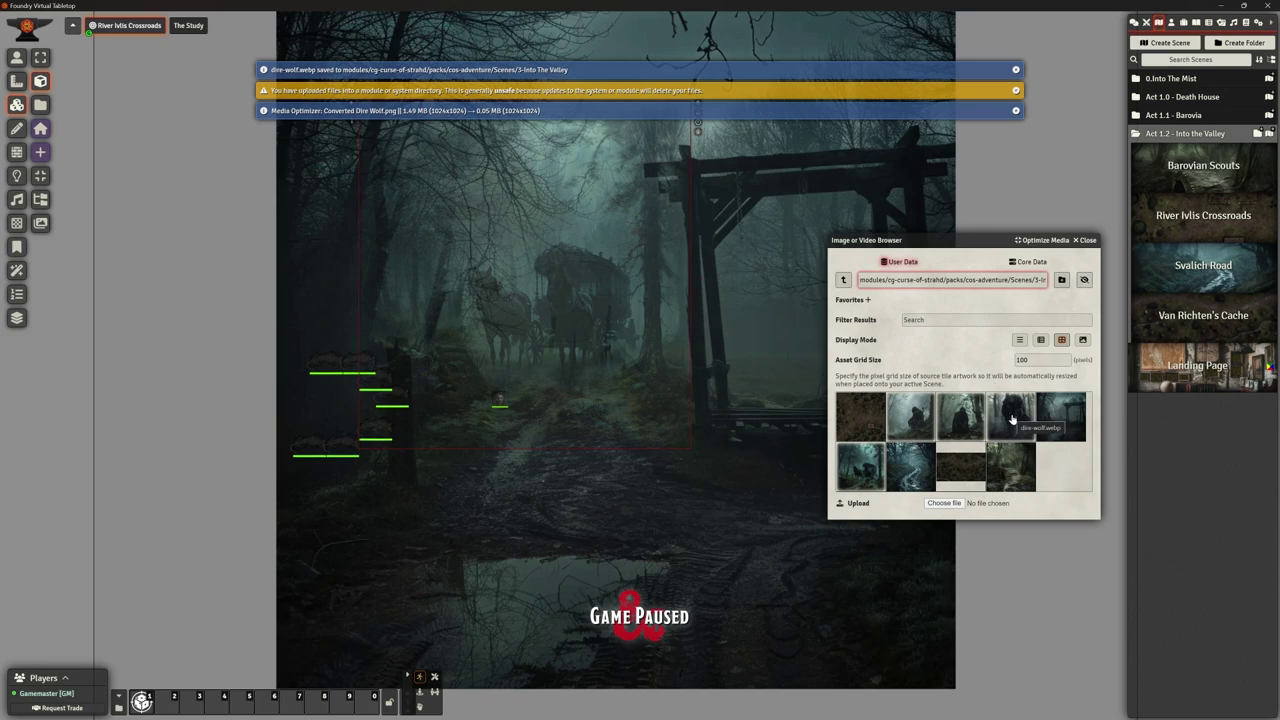
left_click_drag(948, 280, 1046, 281)
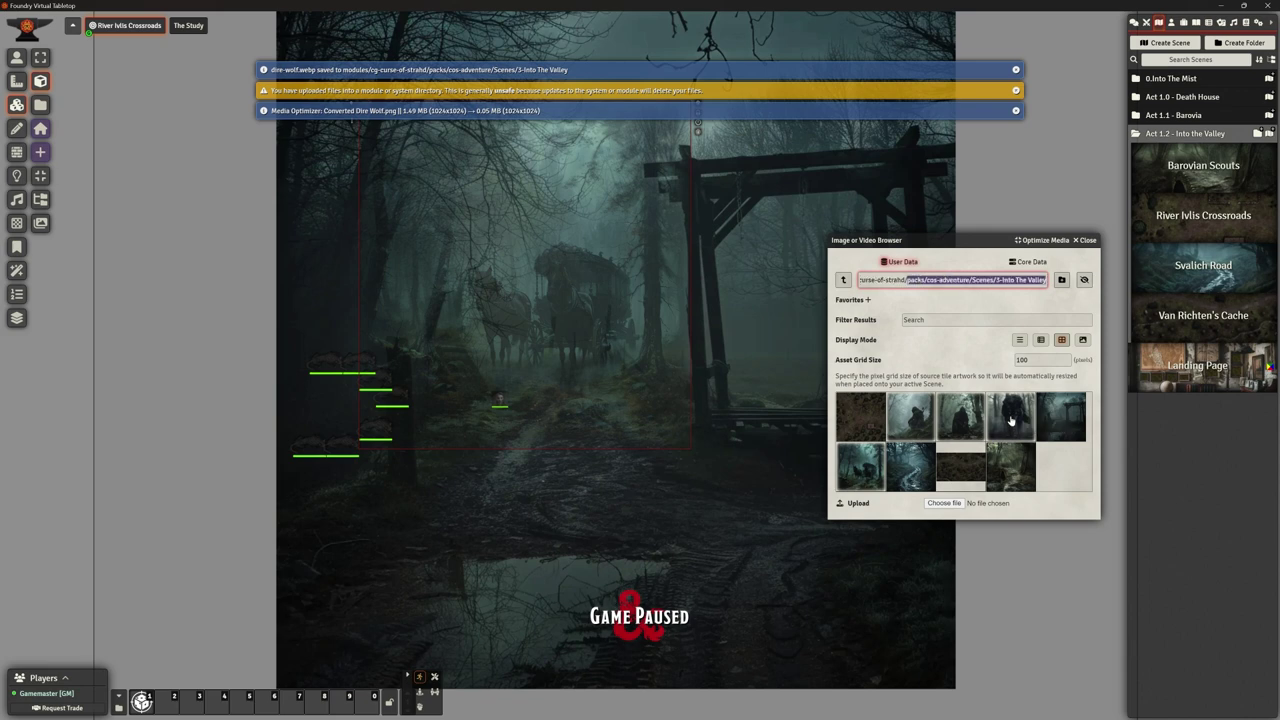
Place dire-wolf.webp as a tile inside the wooden frame structure and hide it from players
left_click_drag(1010, 418, 851, 371)
left_click(1090, 243)
left_click_drag(886, 423, 791, 360)
right_click(799, 350)
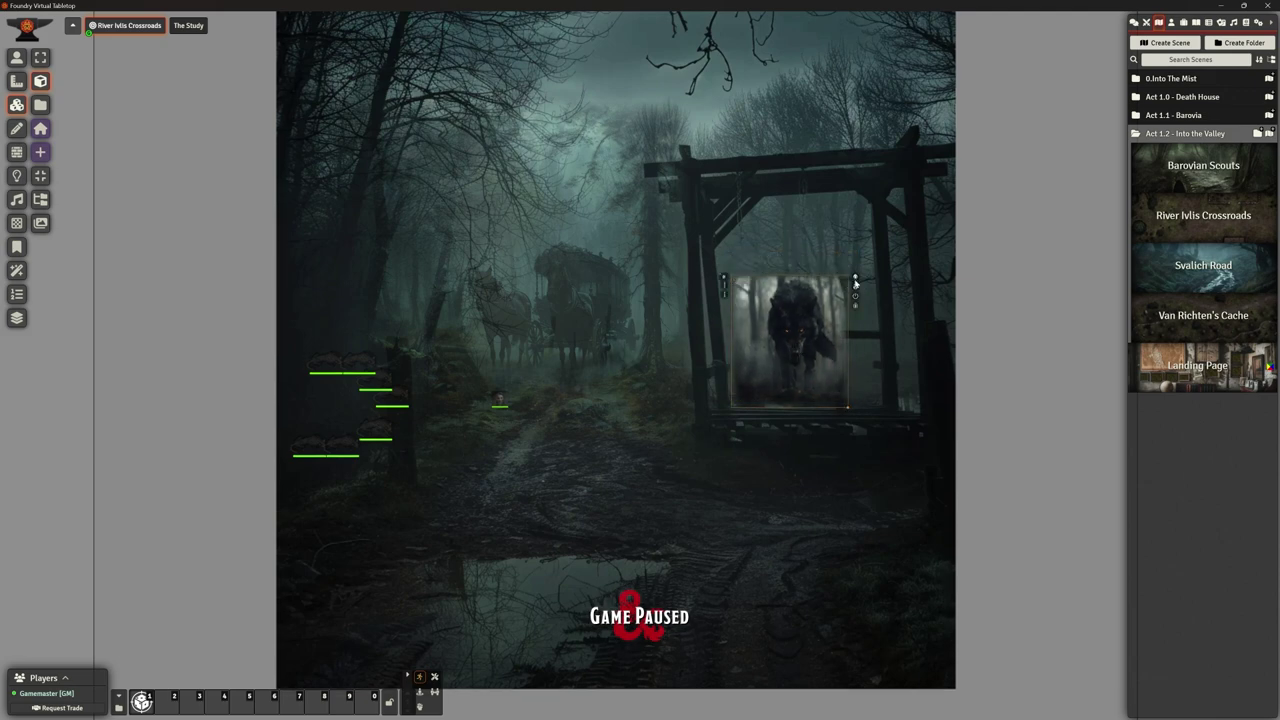
left_click(855, 283)
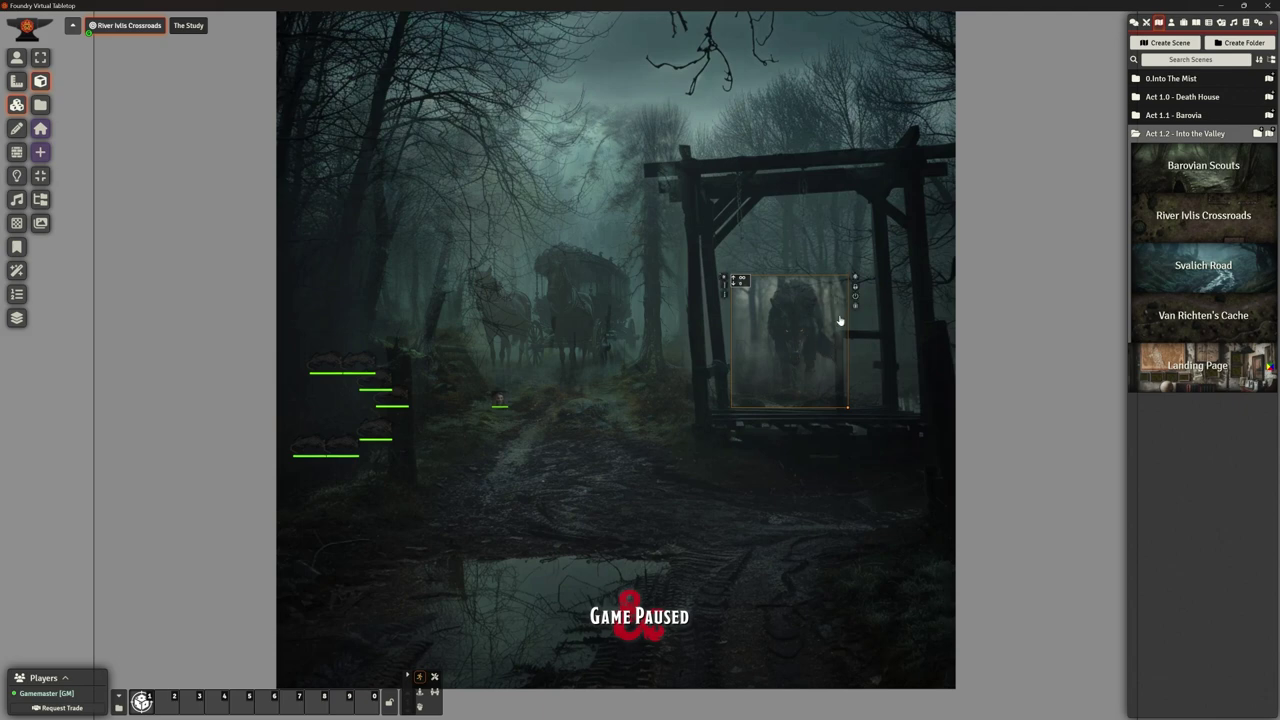
left_click(985, 380)
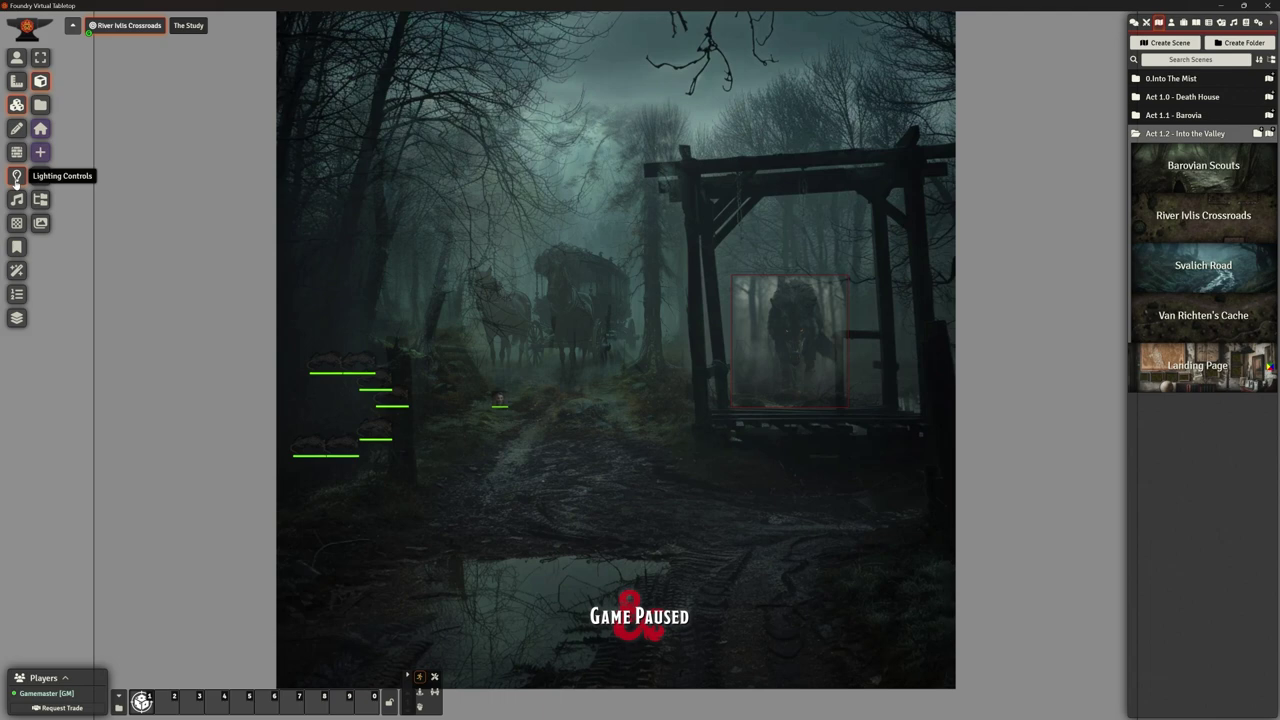
Draw a text box about 550 × 200 pixels in the grey margin beside the map and label it Coach
left_click(16, 129)
left_click(40, 178)
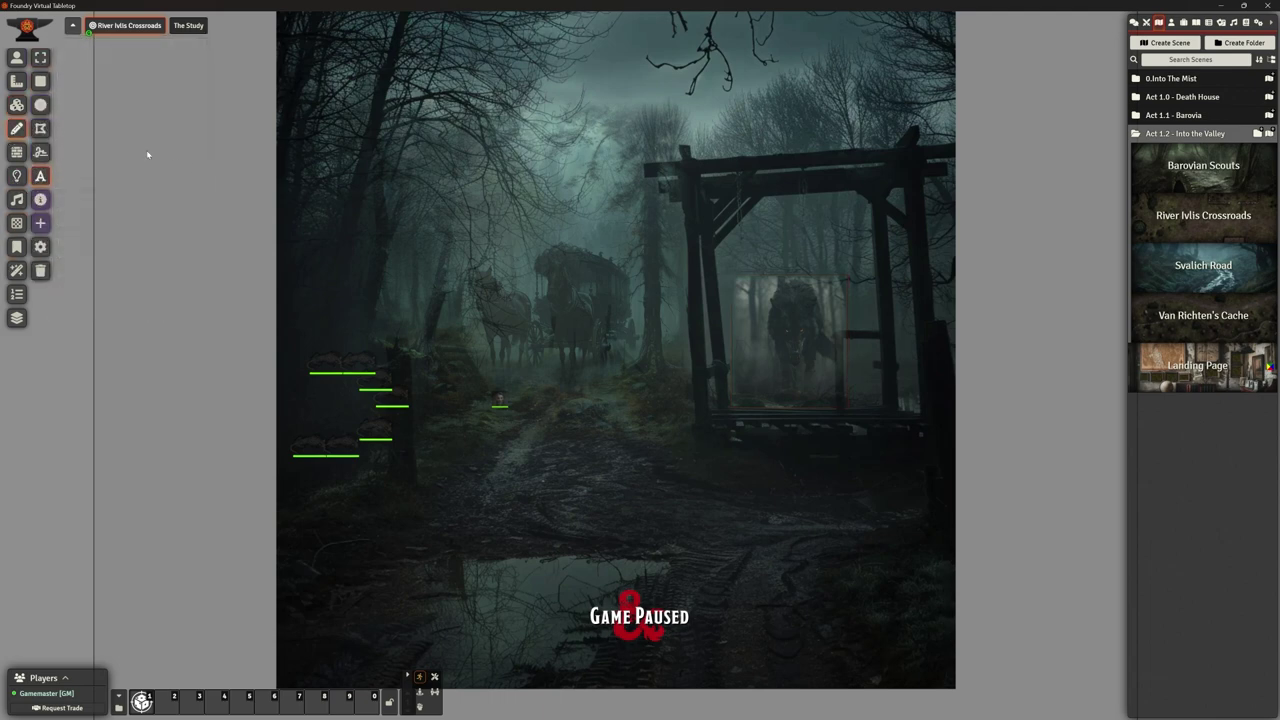
left_click_drag(224, 206, 246, 189)
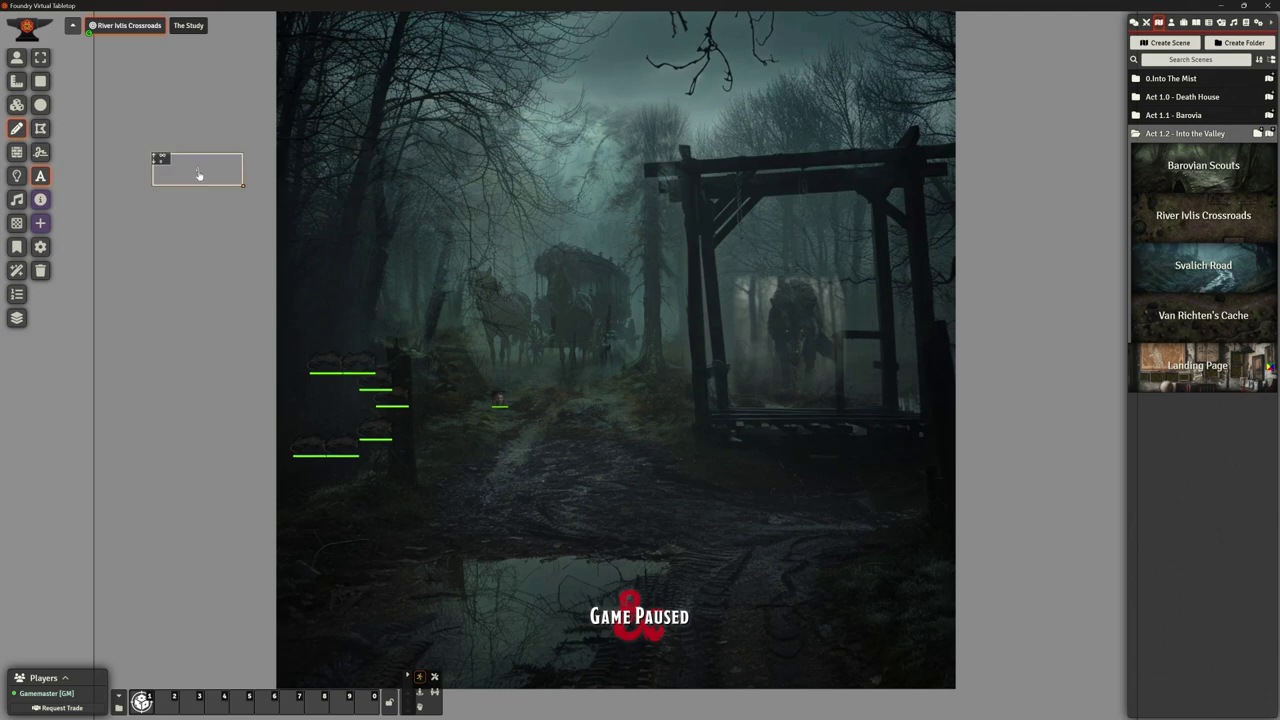
double_click(204, 176)
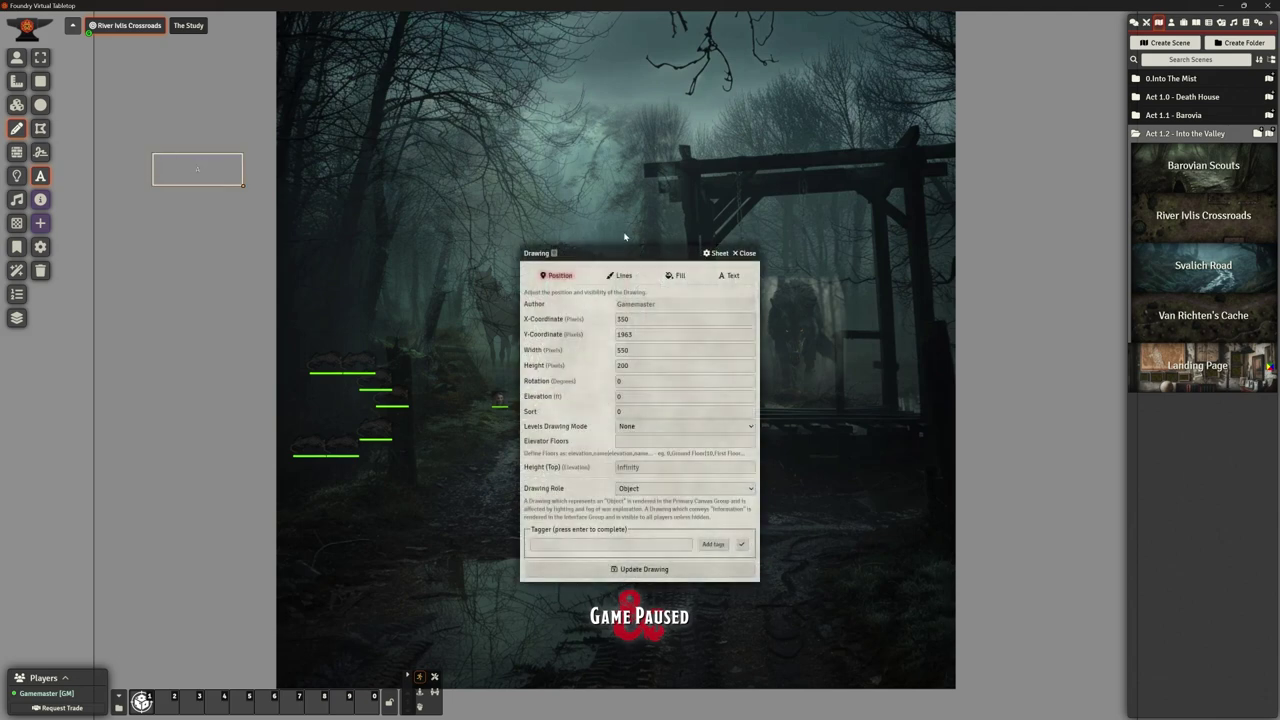
left_click(731, 276)
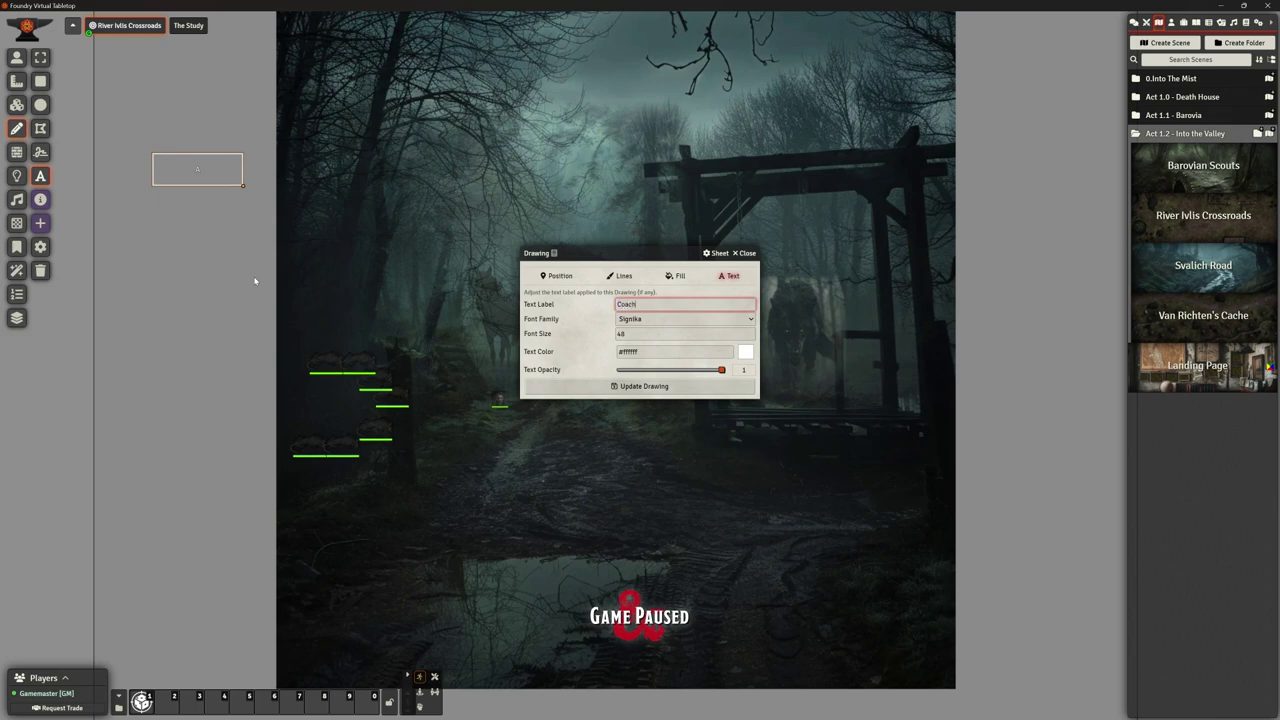
left_click(618, 386)
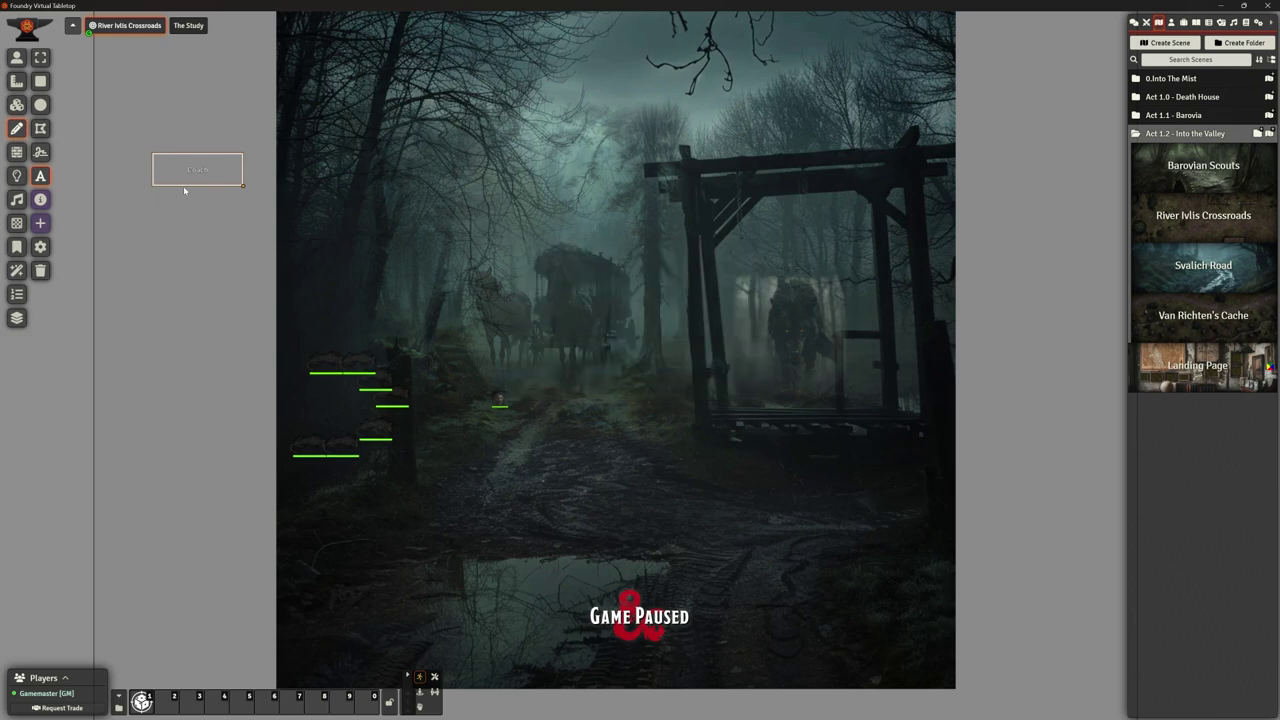
Duplicate the Coach text box twice and stack the two copies evenly beneath the original
key("ctrl+c")
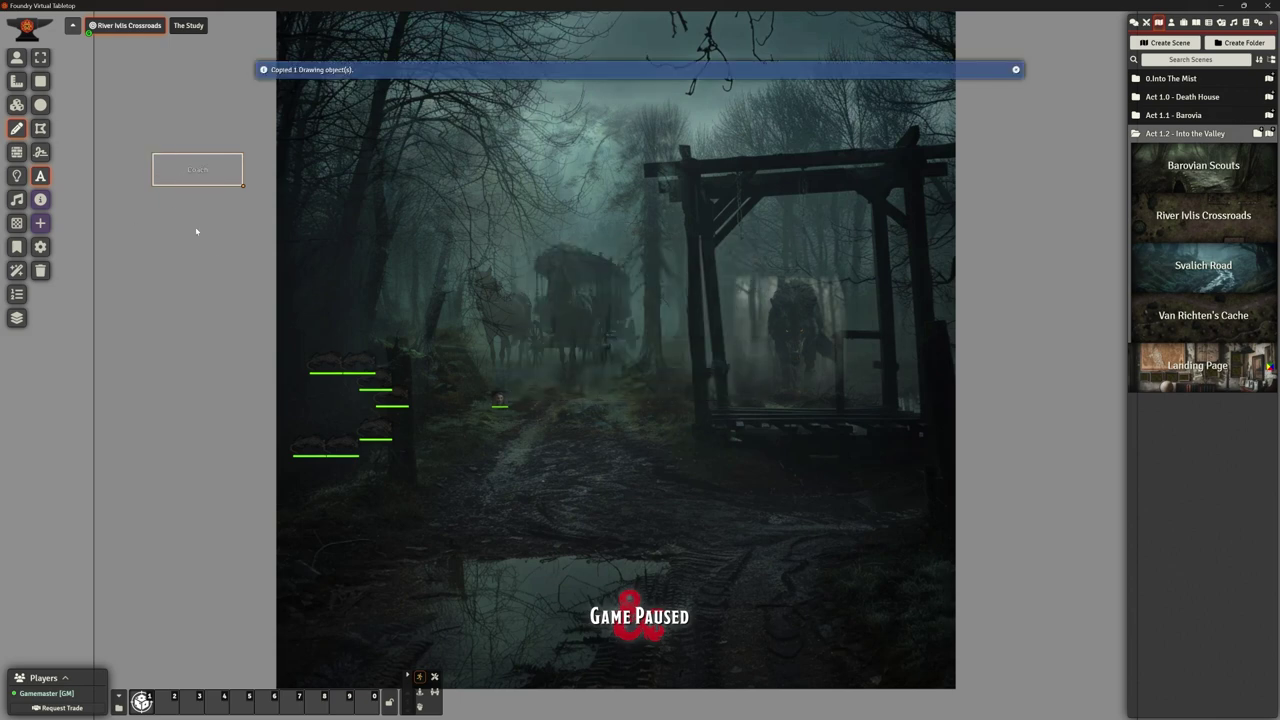
key("ctrl+v")
key("ctrl+v")
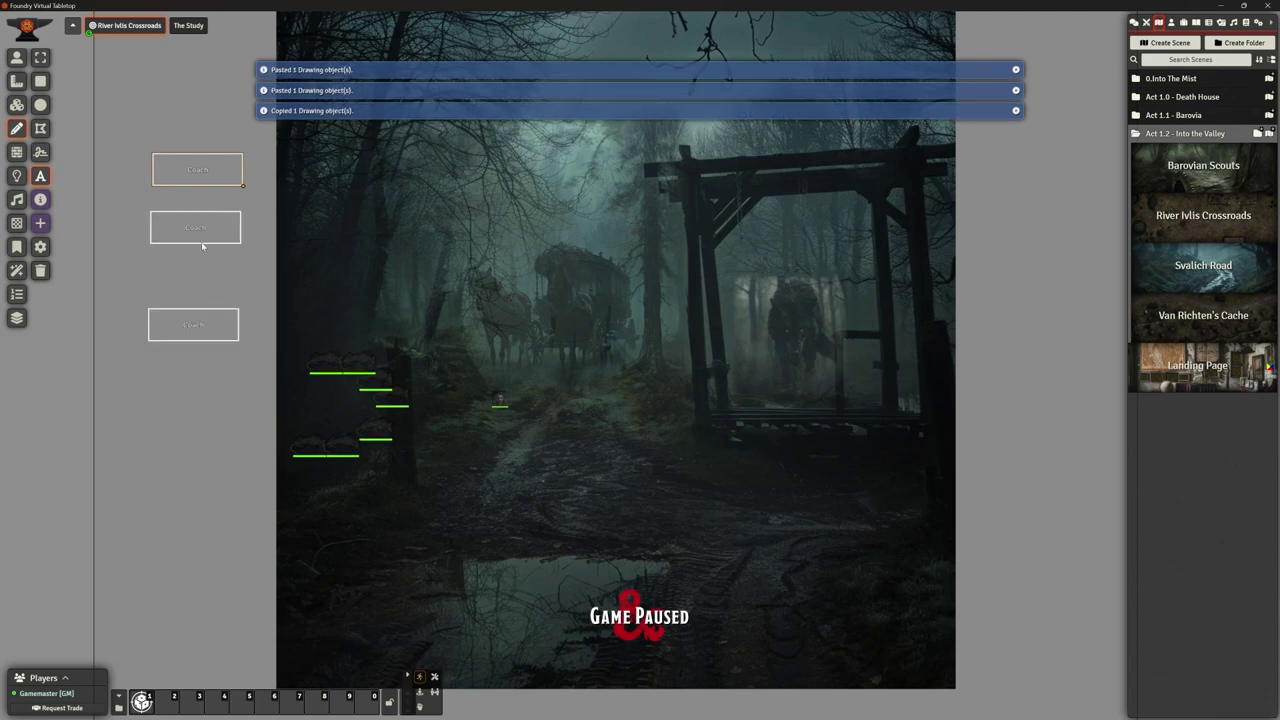
left_click_drag(200, 229, 202, 215)
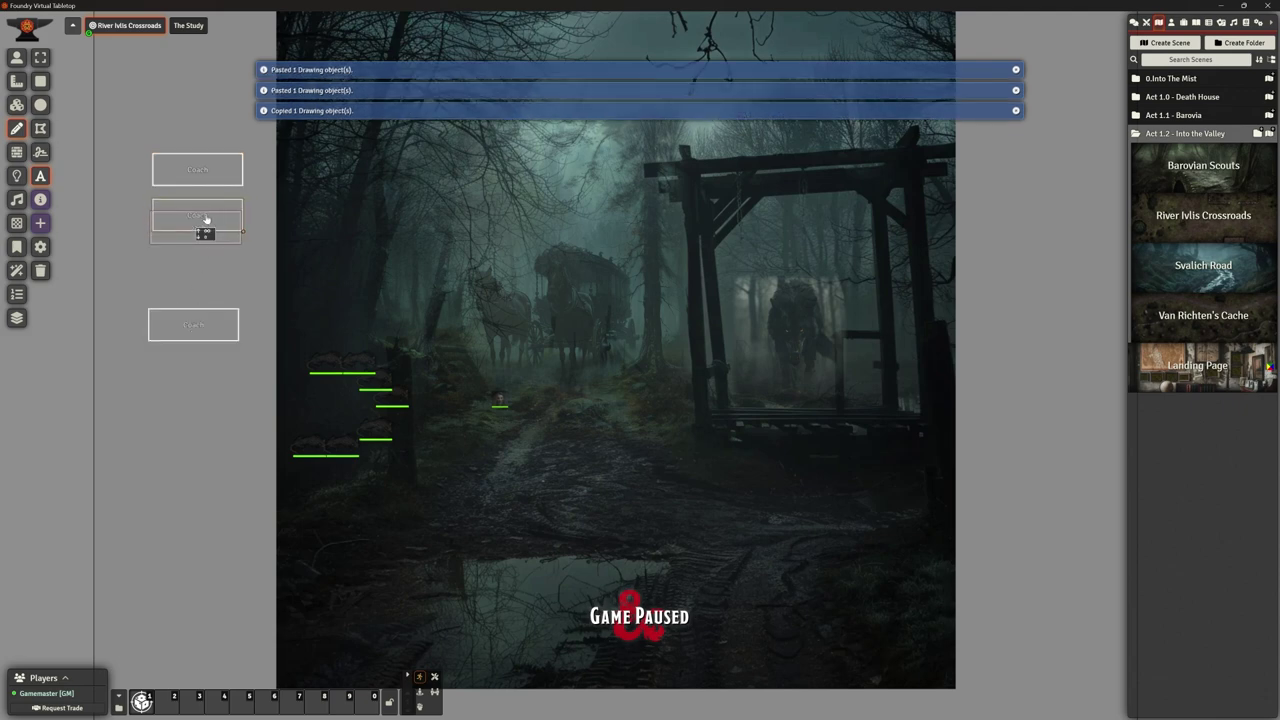
left_click_drag(202, 309, 205, 256)
Change the middle text box's label to Dire Wolf
left_click(205, 220)
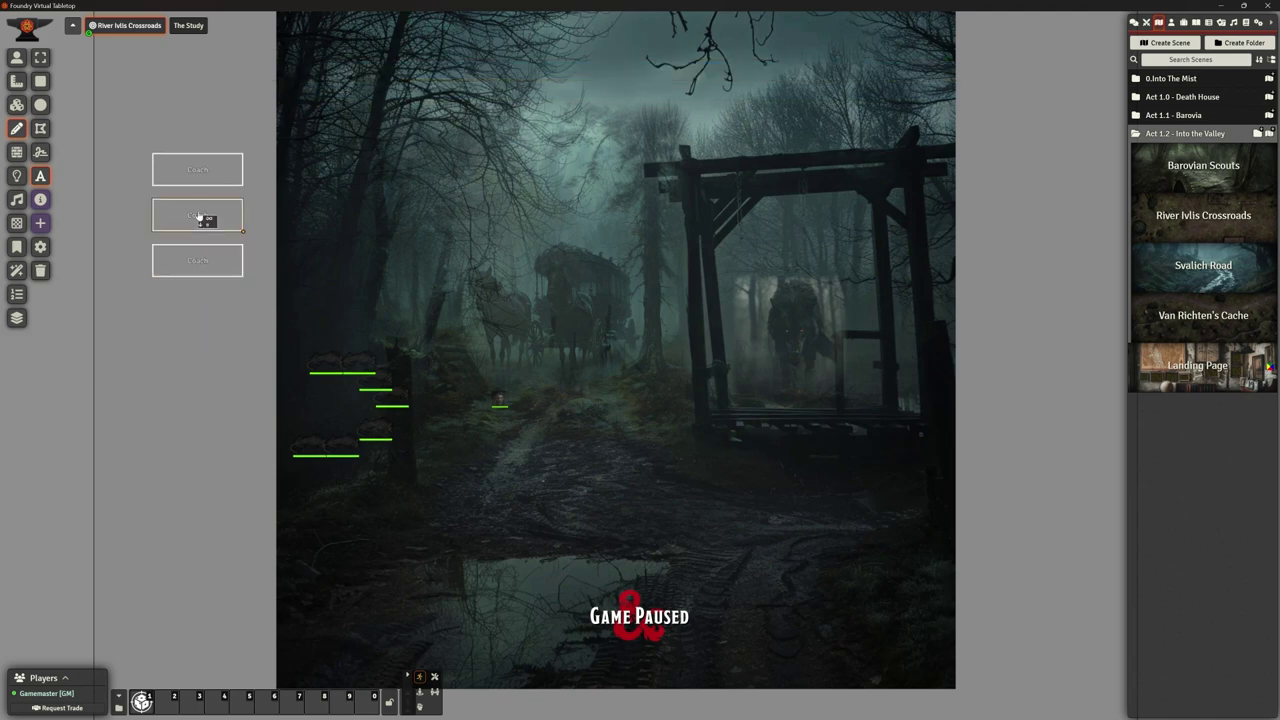
double_click(205, 218)
left_click(732, 276)
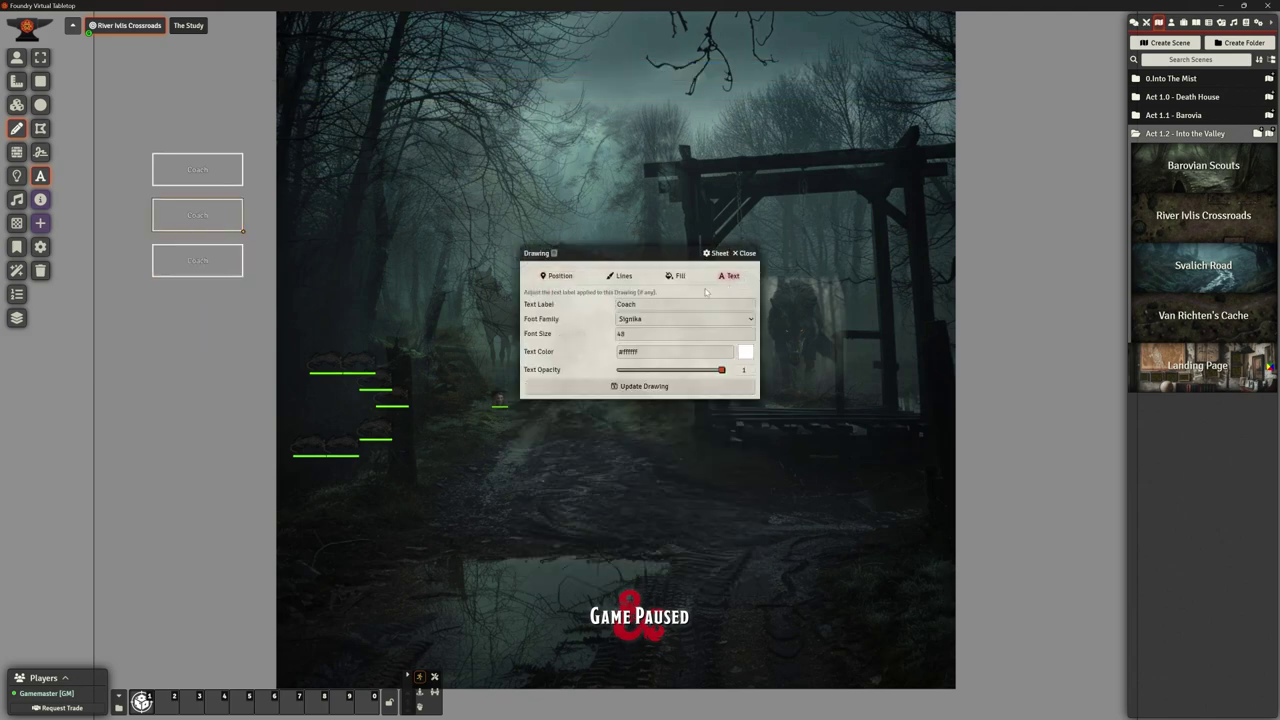
left_click_drag(637, 304, 619, 302)
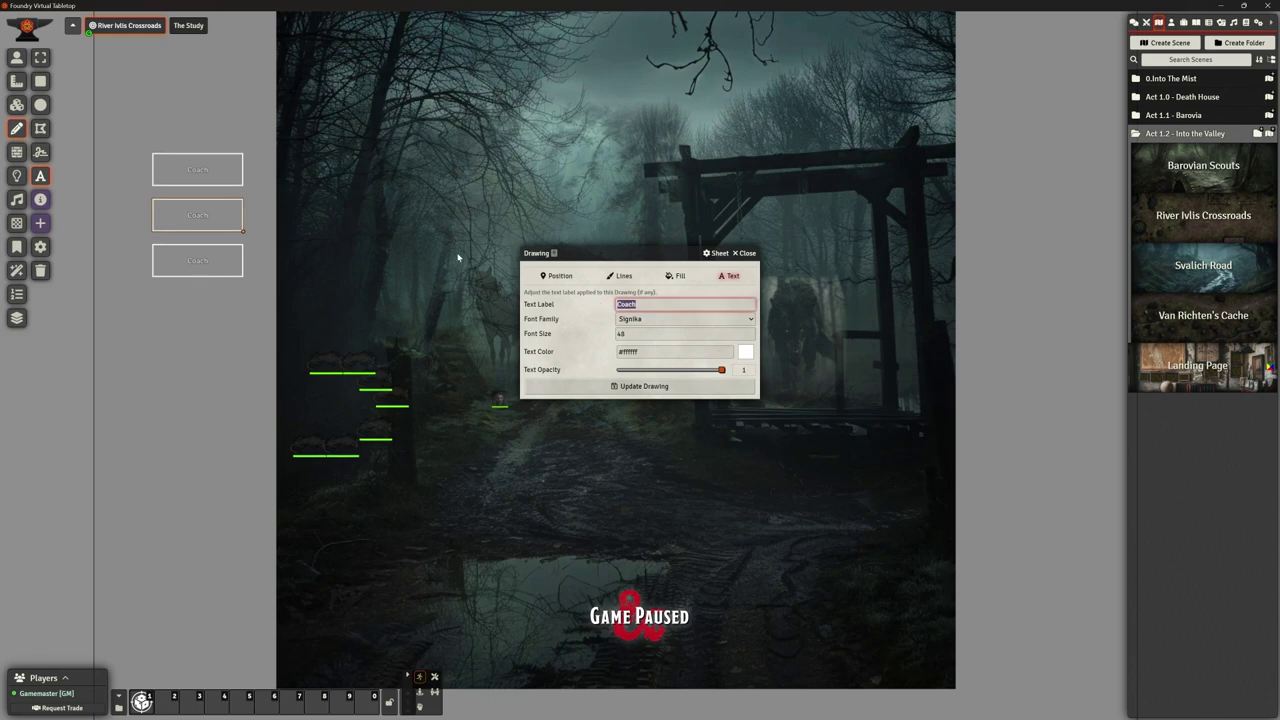
key("BackSpace")
key("BackSpace")
key("BackSpace")
type("Dire Wolf")
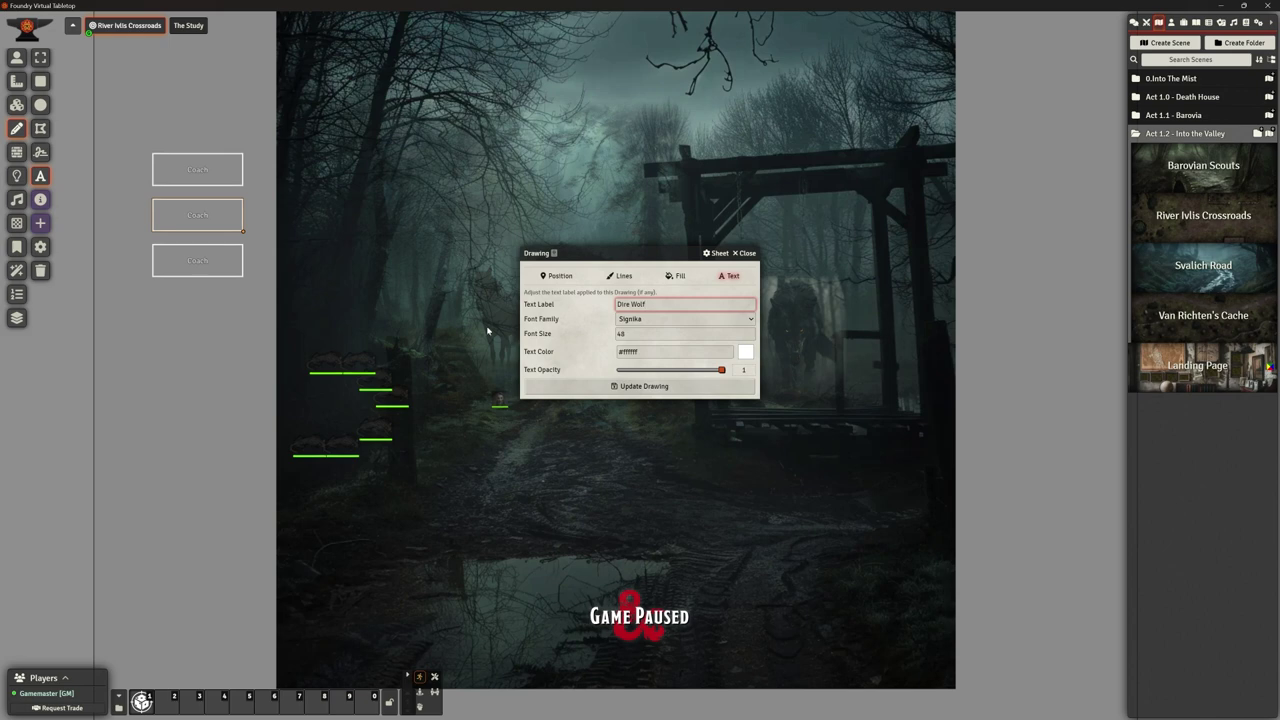
left_click(644, 386)
Change the lowest text box's label to Combat
double_click(197, 266)
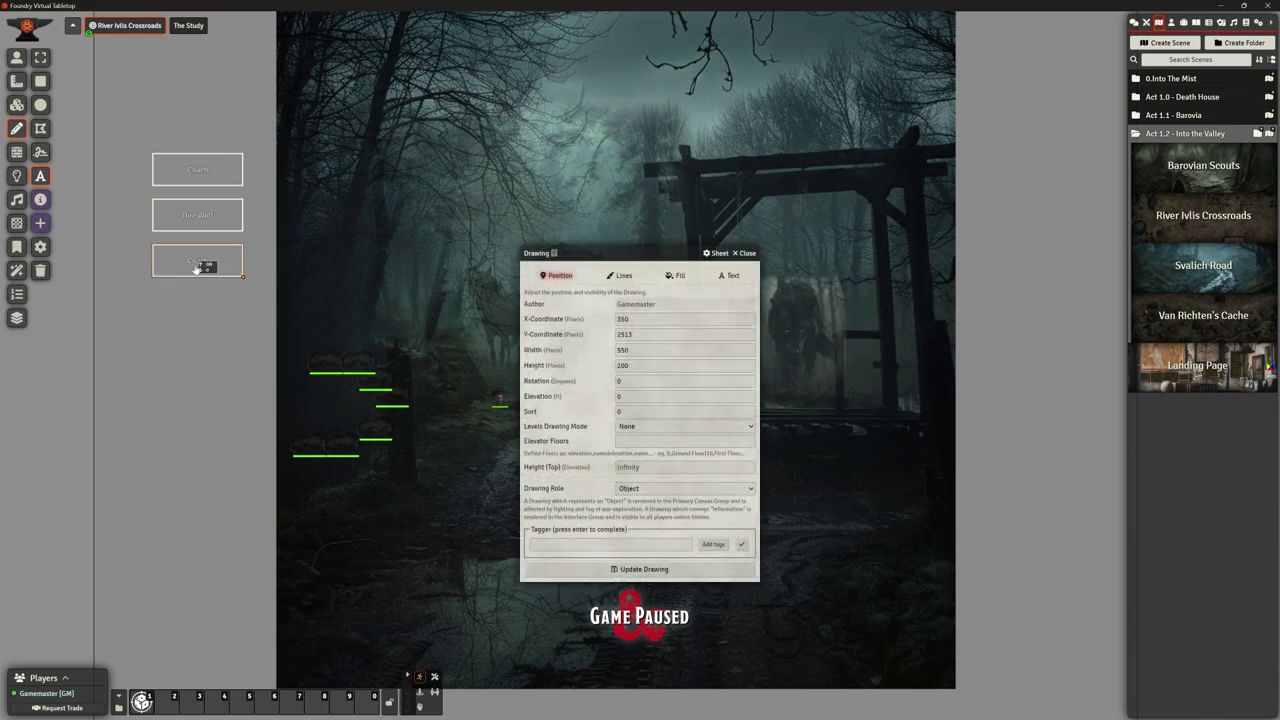
left_click(729, 275)
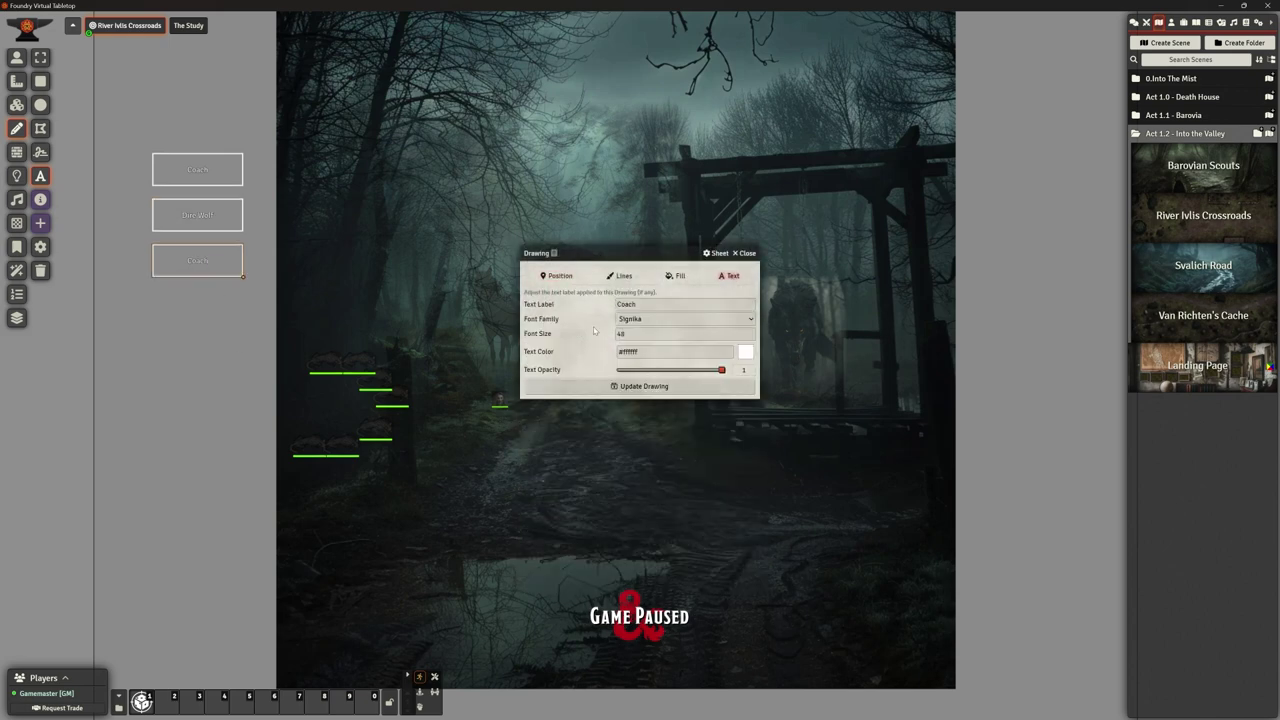
double_click(659, 306)
type("Combi")
type("t")
left_click(610, 386)
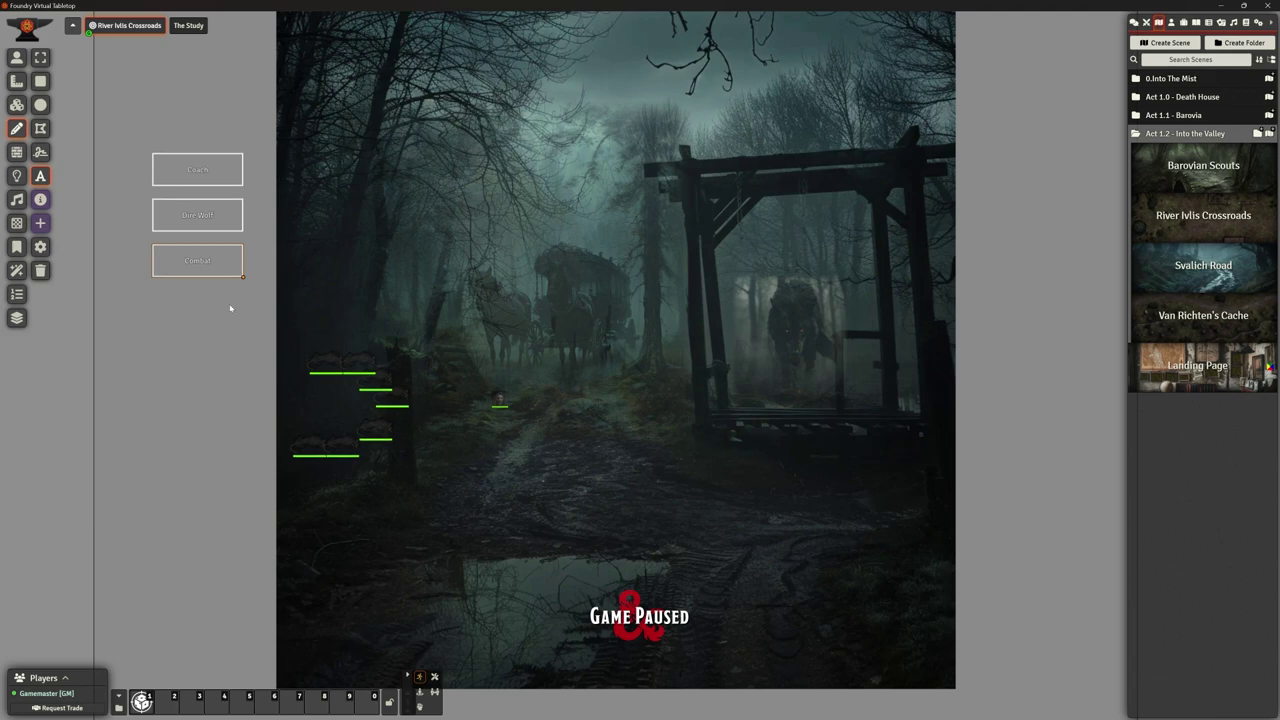
Draw a tile about 550 × 200 pixels over the Coach text box and open the browser for its image
left_click(16, 105)
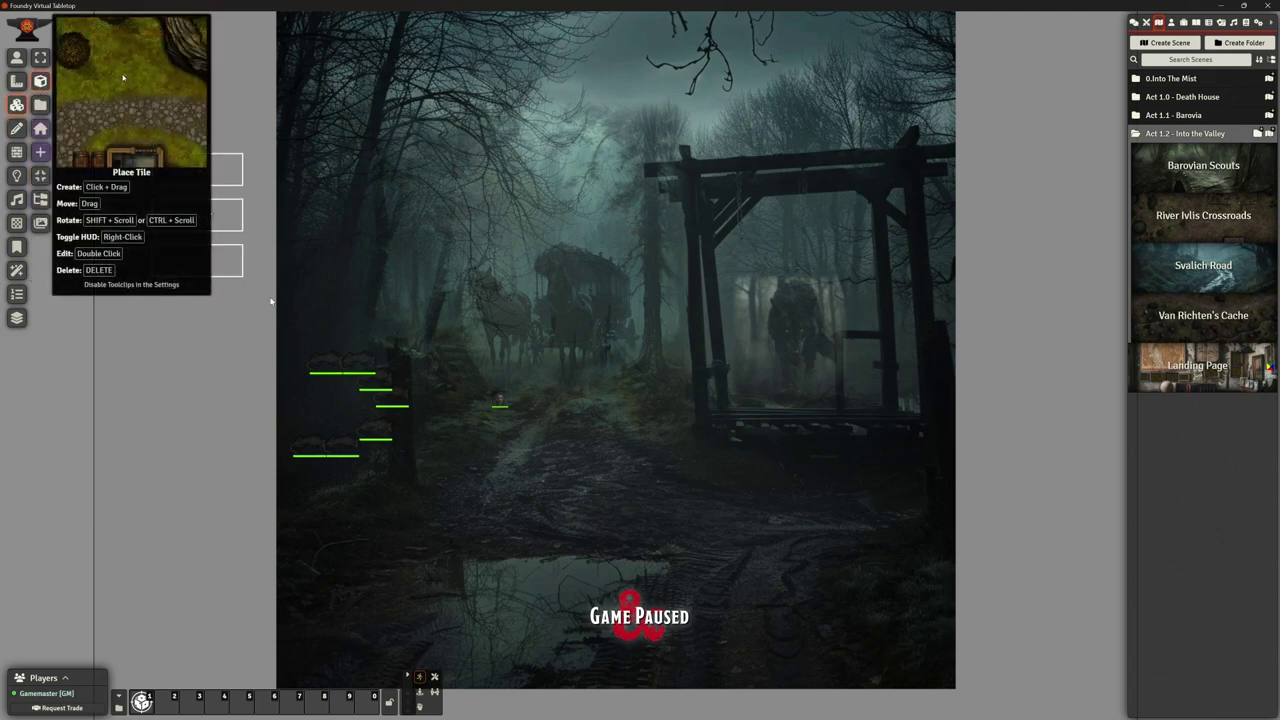
left_click_drag(153, 157, 243, 187)
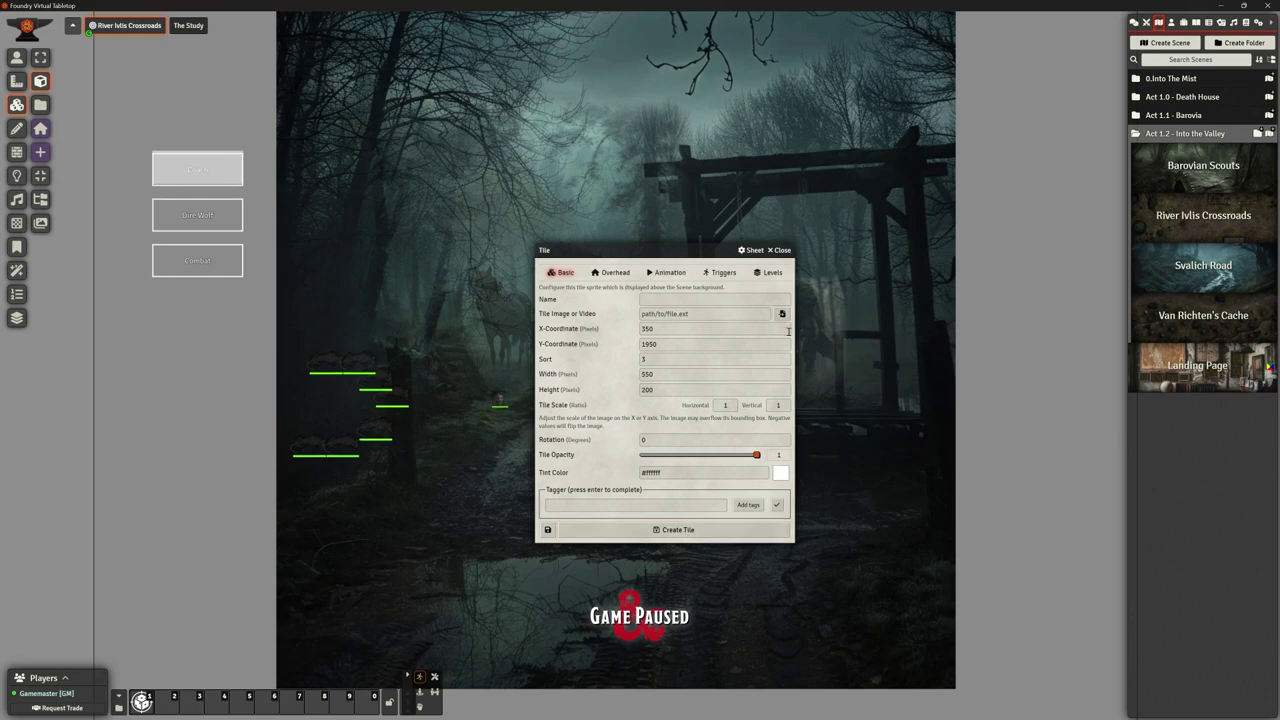
left_click(782, 313)
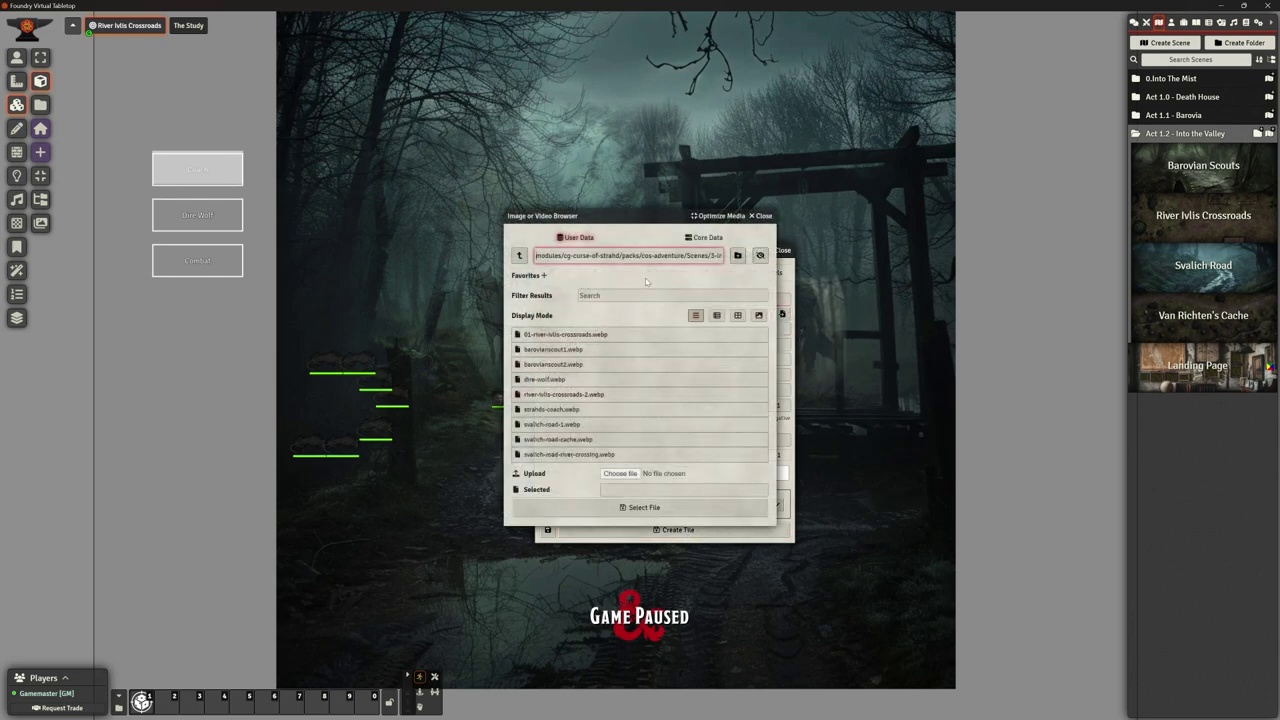
Find buttonbackground.webp within the cos-adventure Scenes folders and assign it as the new tile's image
left_click(519, 255)
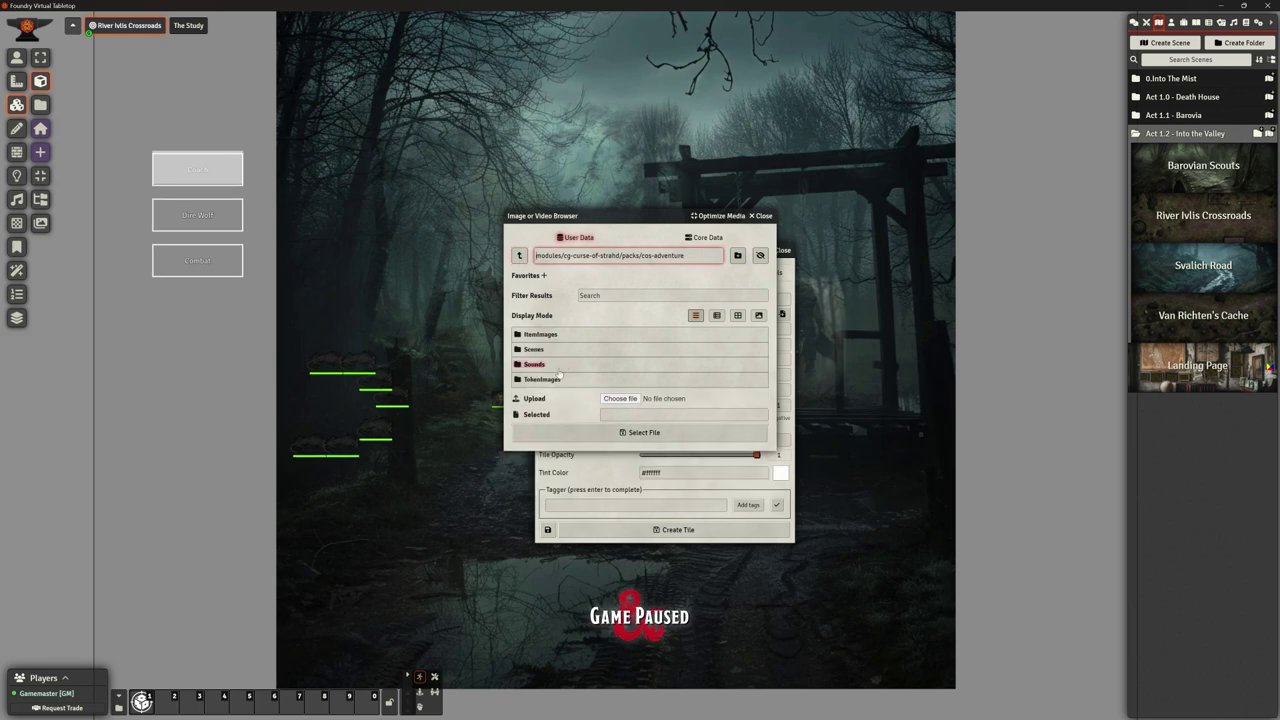
left_click(547, 336)
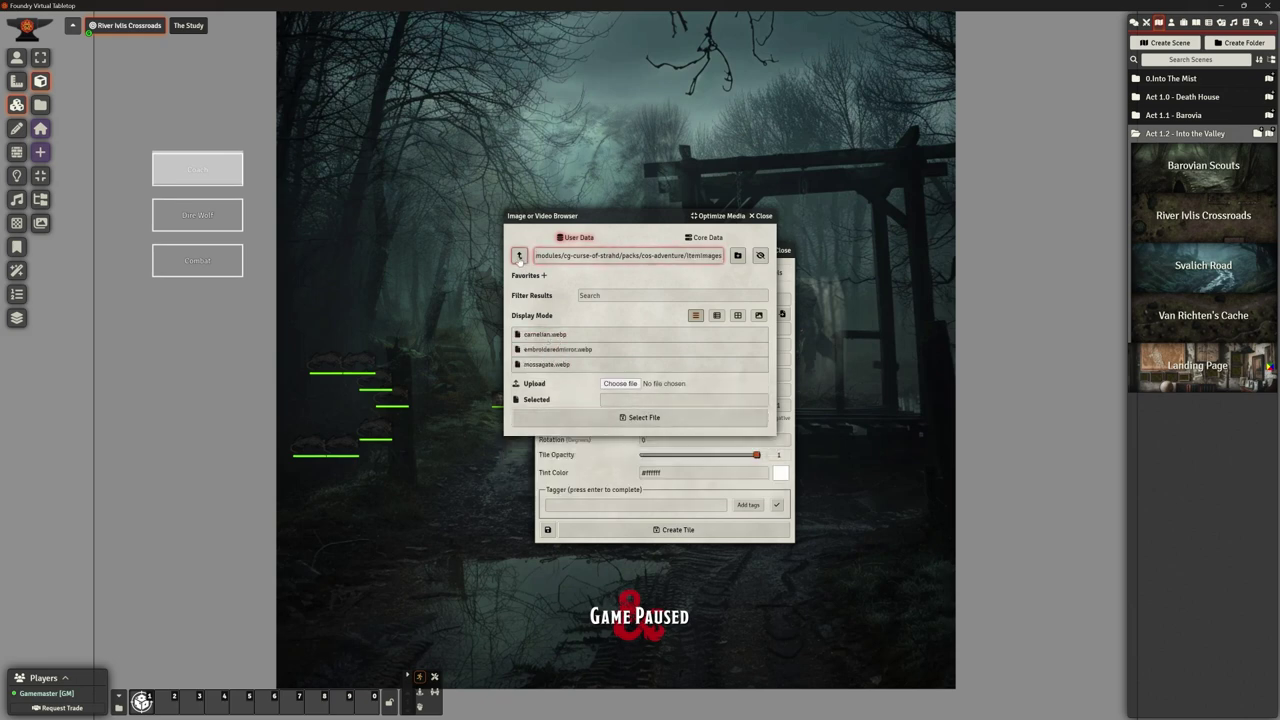
left_click(519, 255)
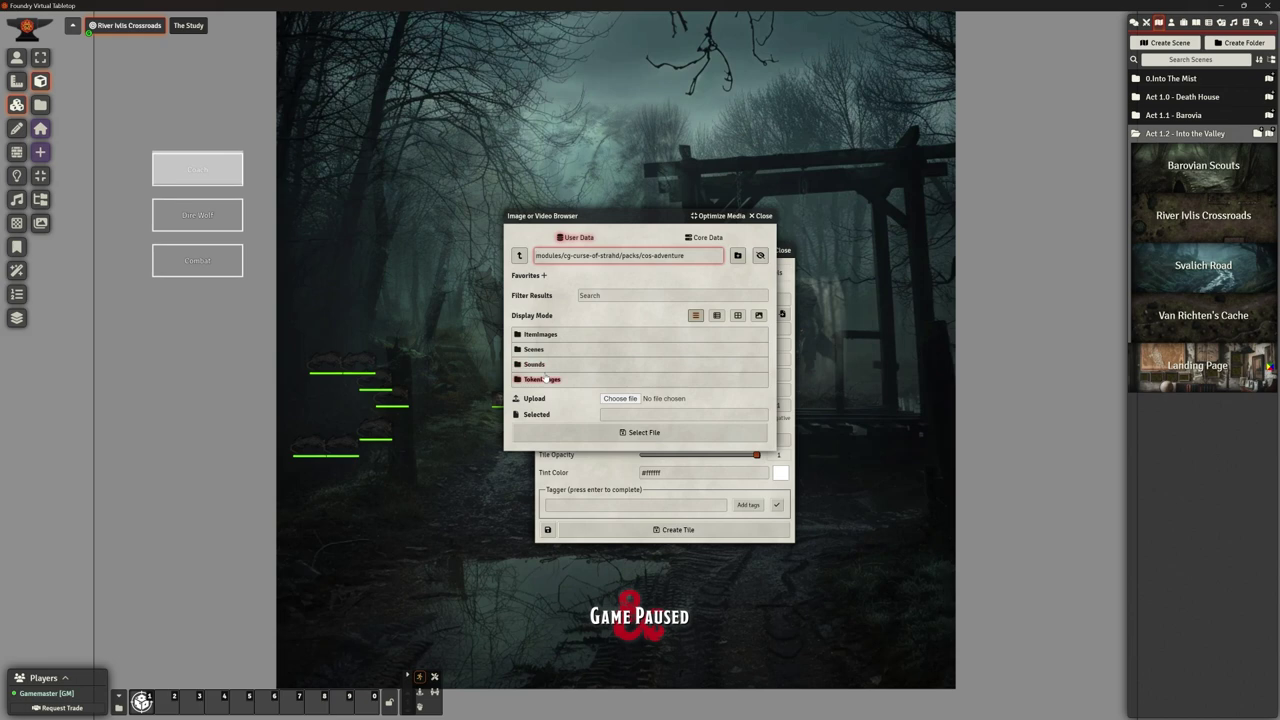
left_click(548, 382)
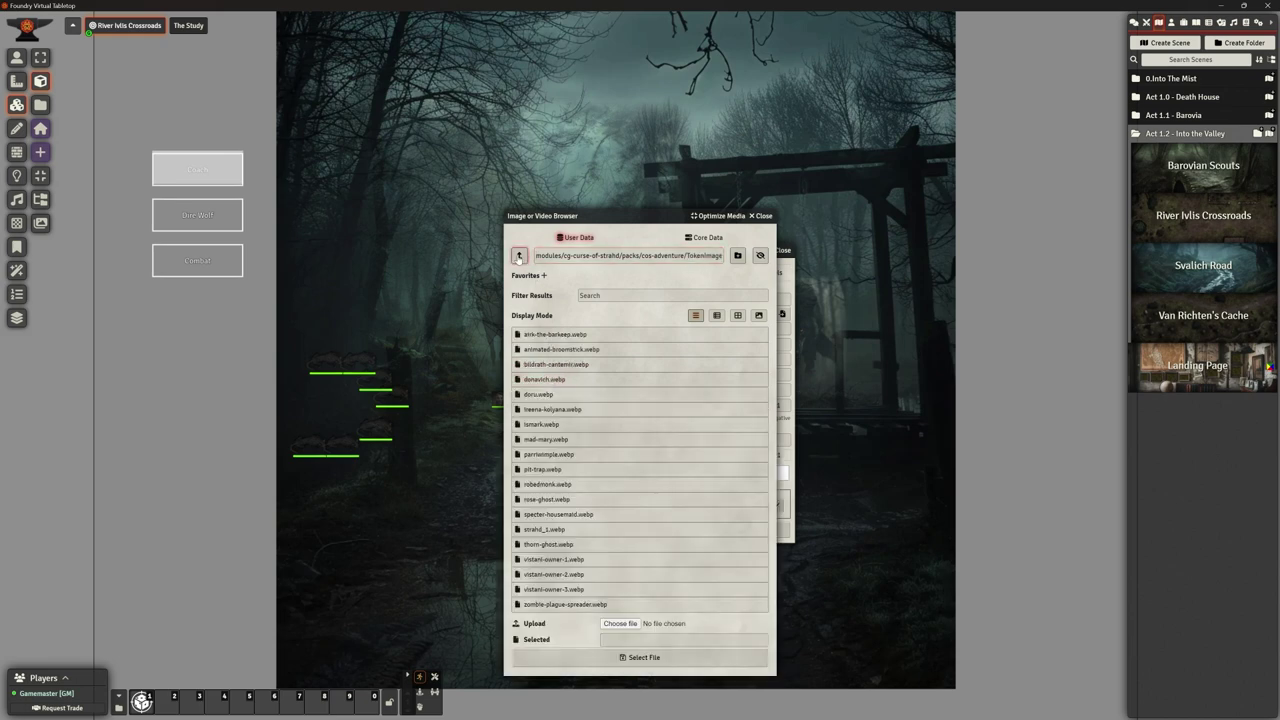
left_click(519, 255)
left_click(545, 349)
left_click(579, 396)
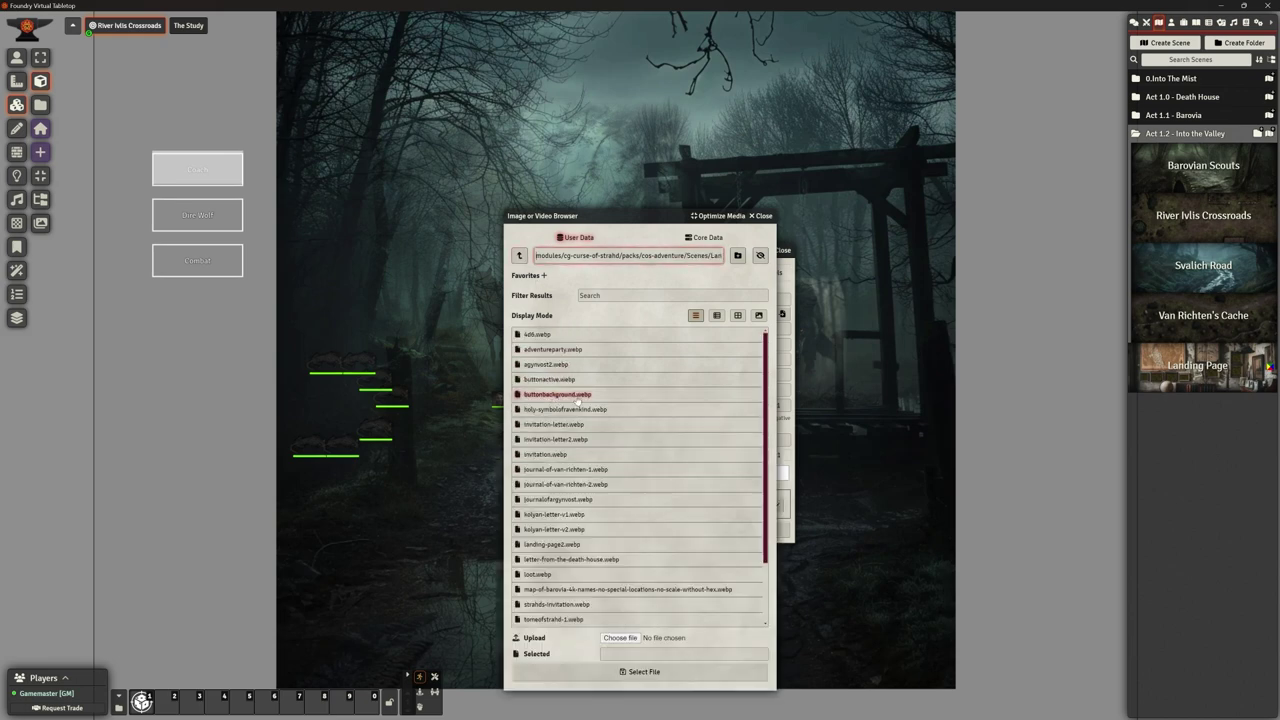
left_click(562, 396)
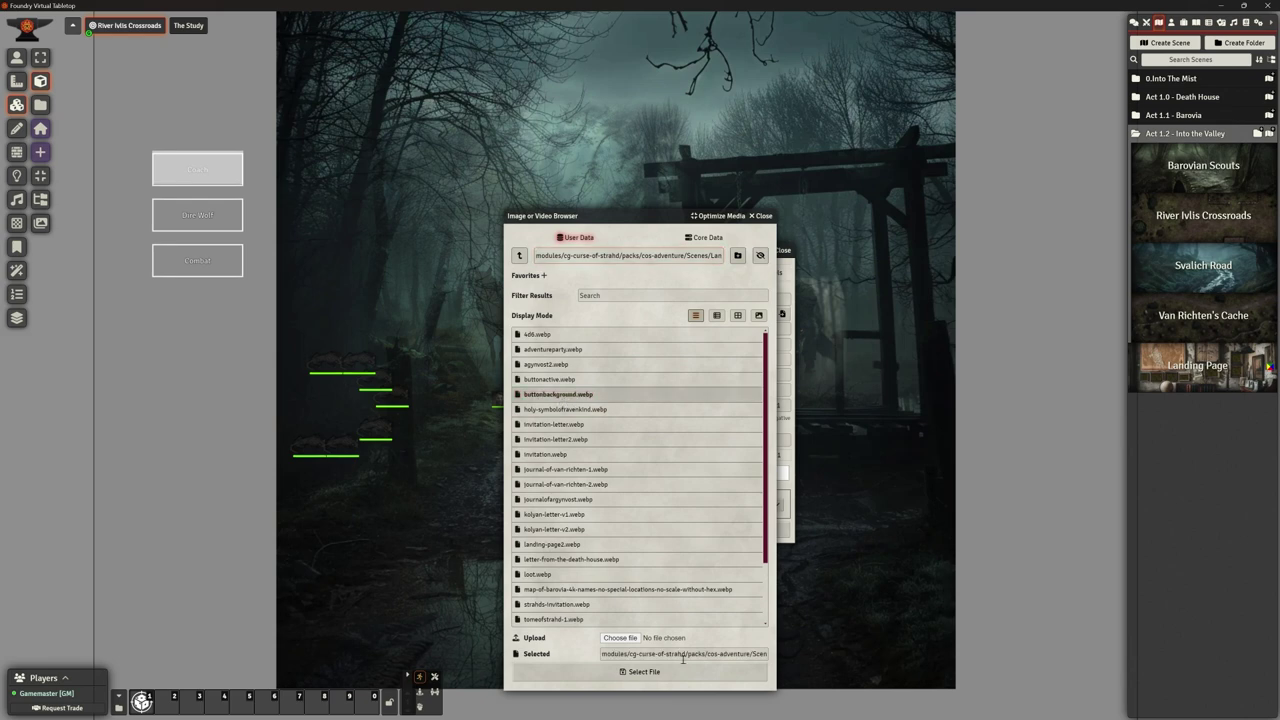
left_click(644, 671)
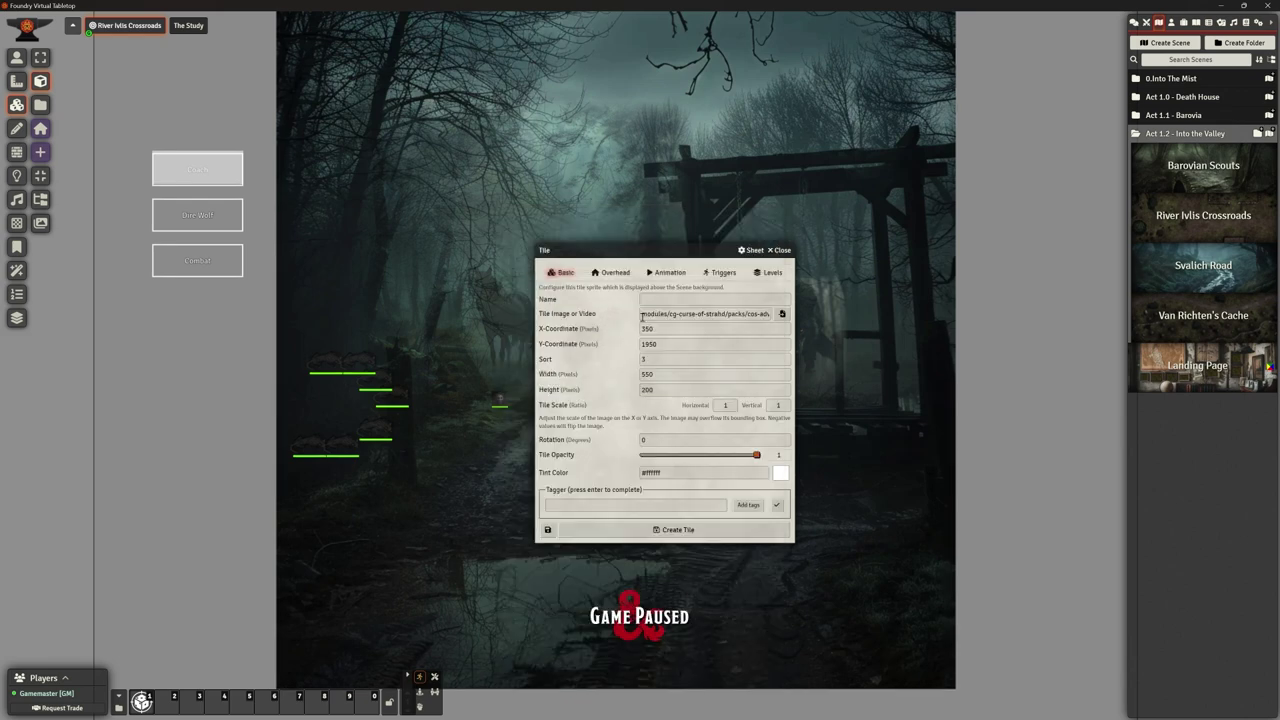
Create the pending Coach button tile, and add a 550 × 200 pixel tile with buttonbackground.webp over the Dire Wolf text box
left_click(672, 529)
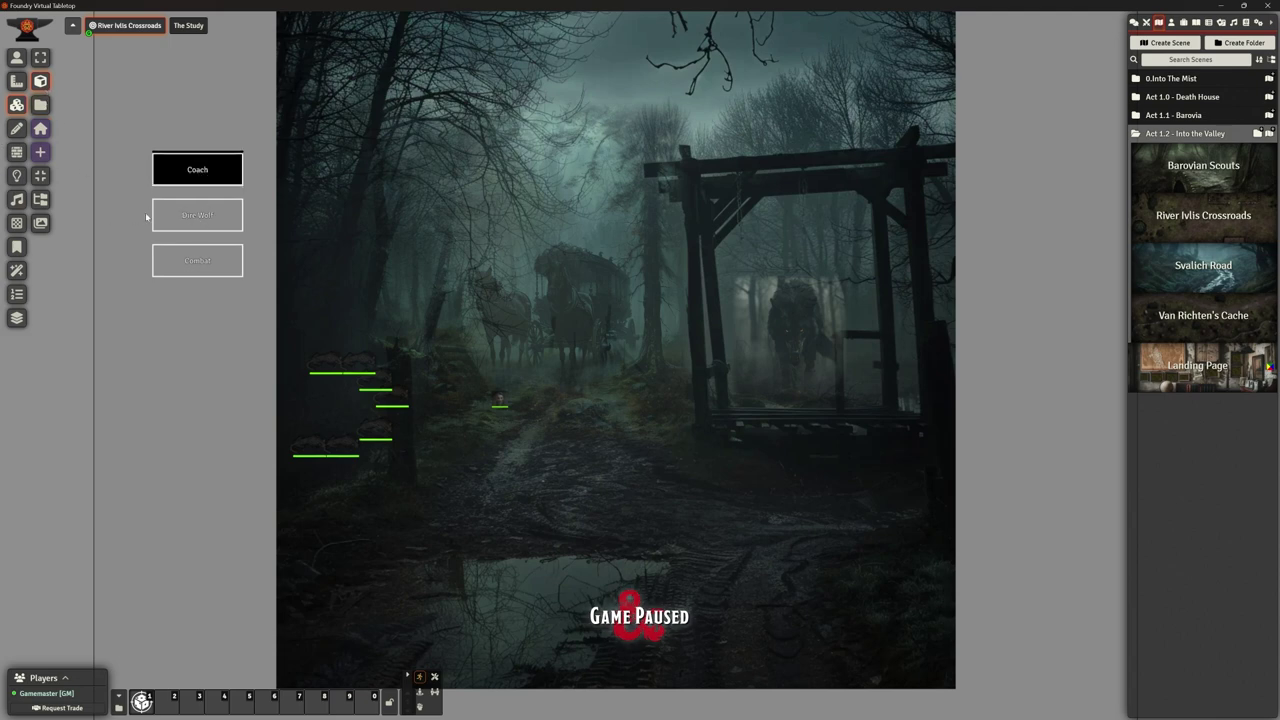
double_click(158, 208)
left_click(782, 313)
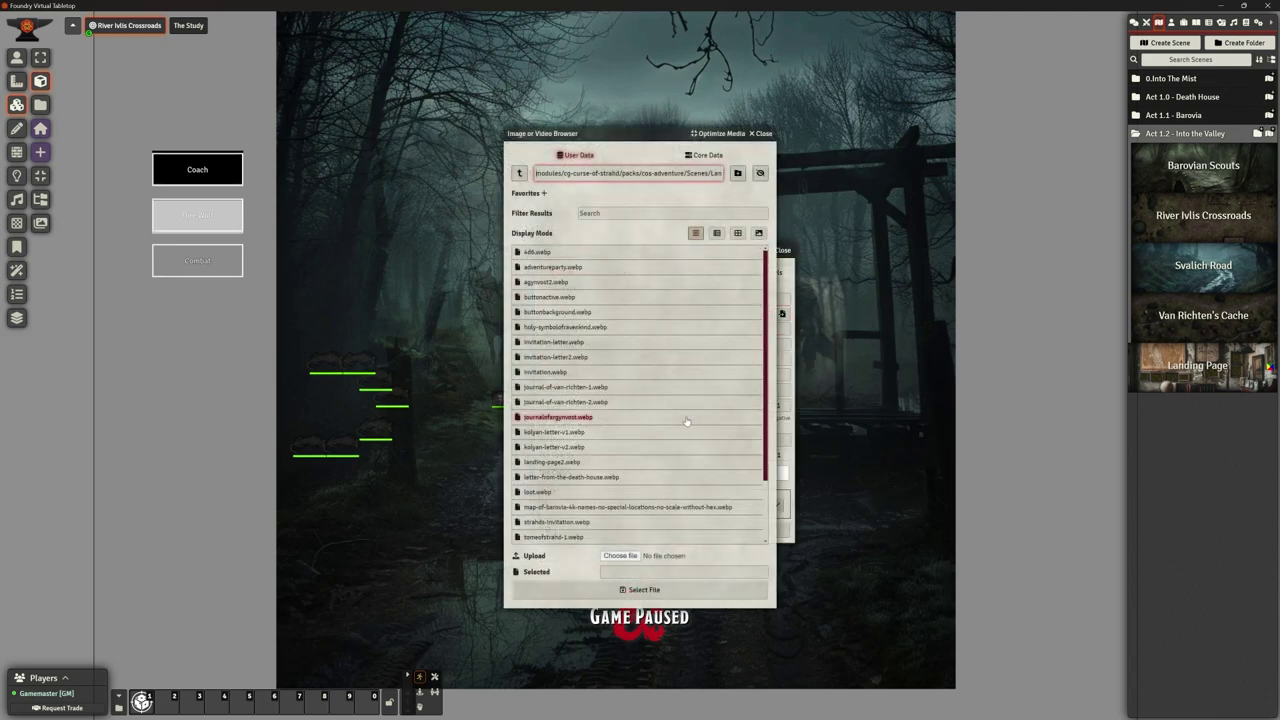
left_click(561, 314)
left_click(652, 589)
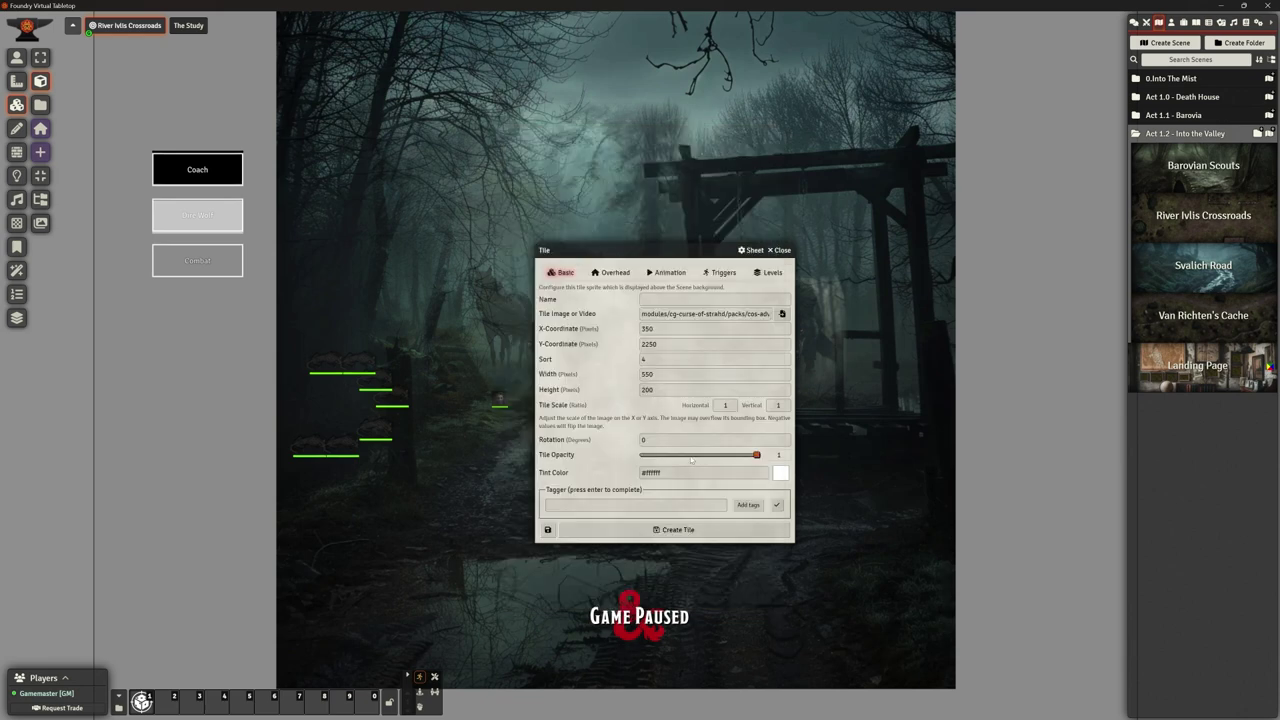
left_click(670, 528)
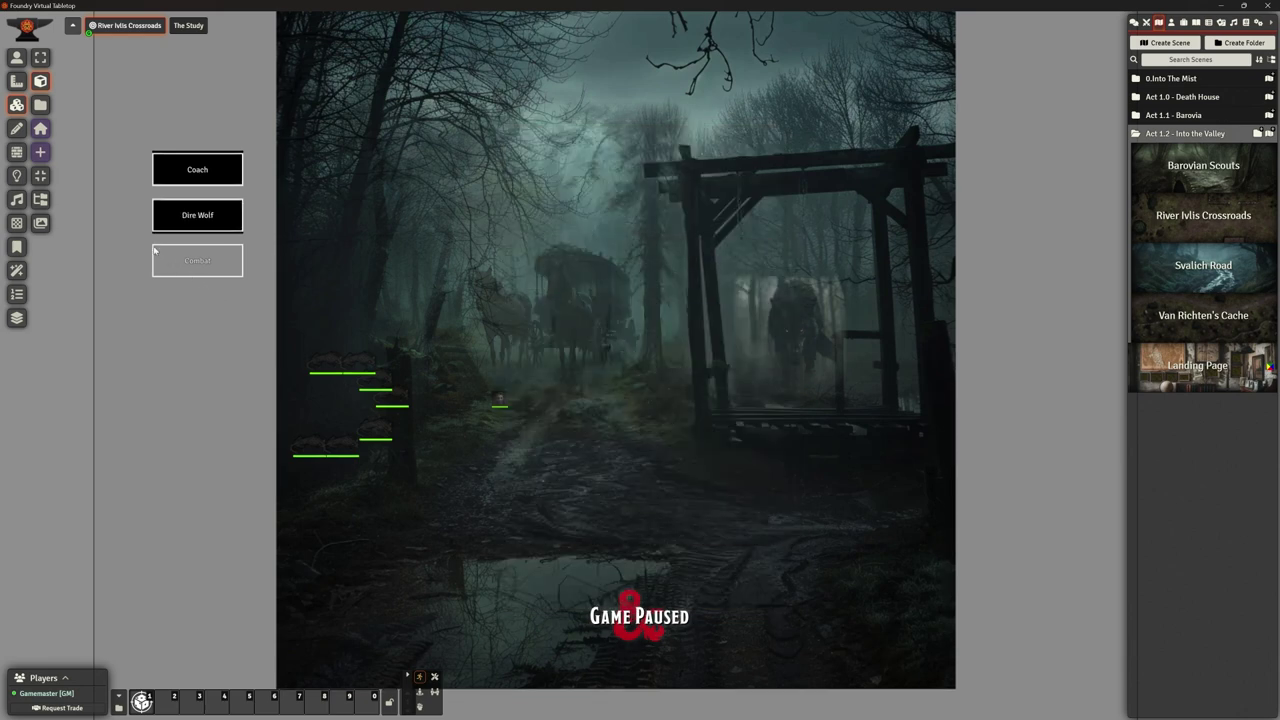
Create a 550 × 200 pixel tile with buttonbackground.webp over the Combat text box and align the button tiles with their boxes
left_click_drag(154, 250, 243, 288)
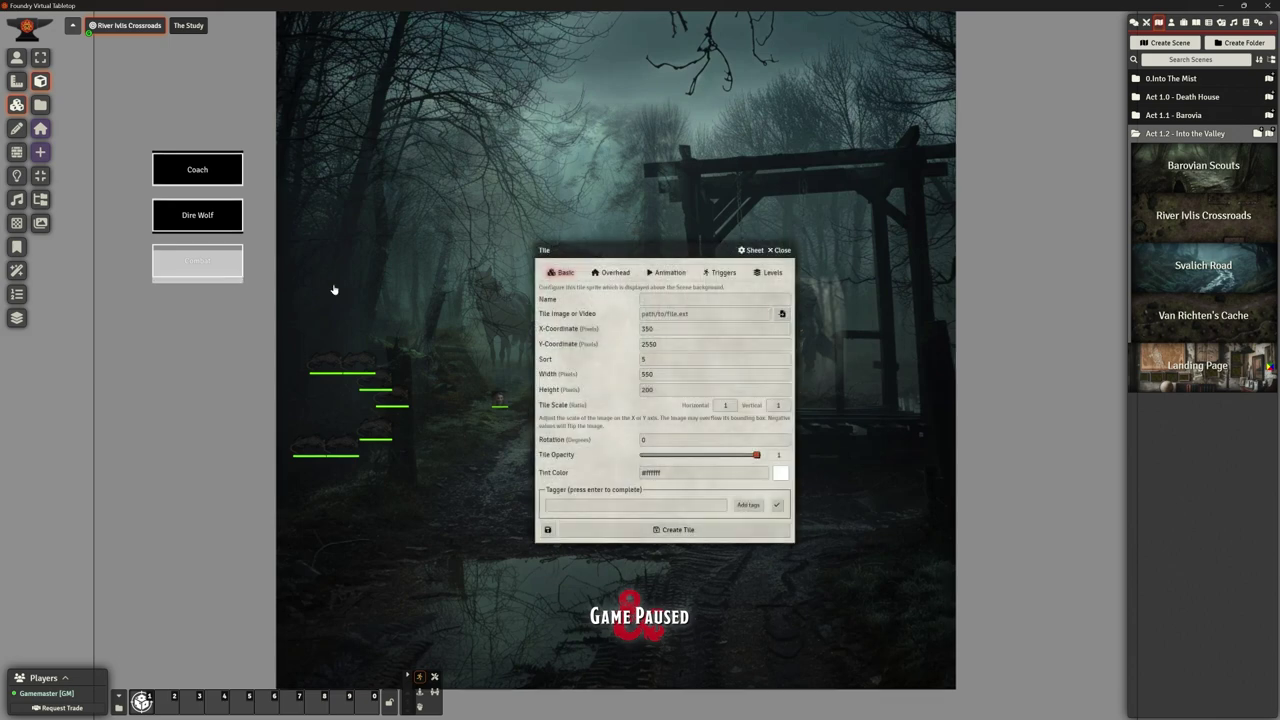
left_click(782, 313)
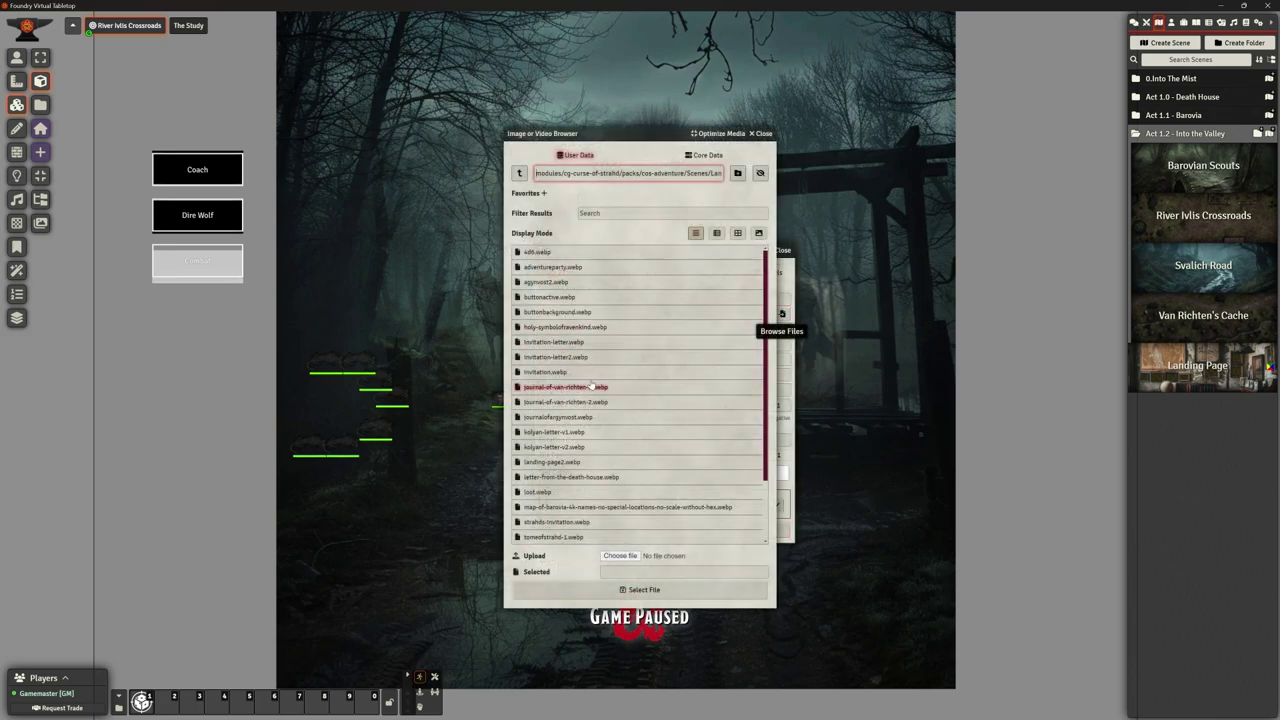
left_click(556, 313)
left_click(644, 589)
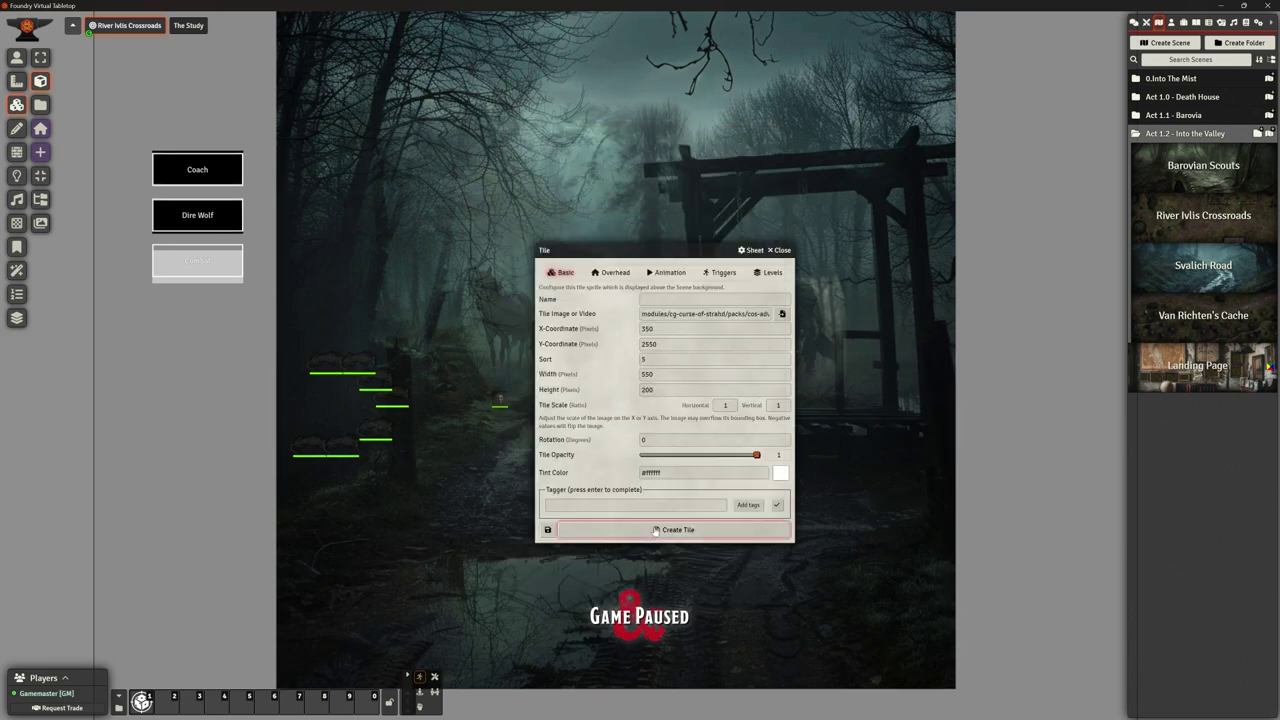
left_click(656, 530)
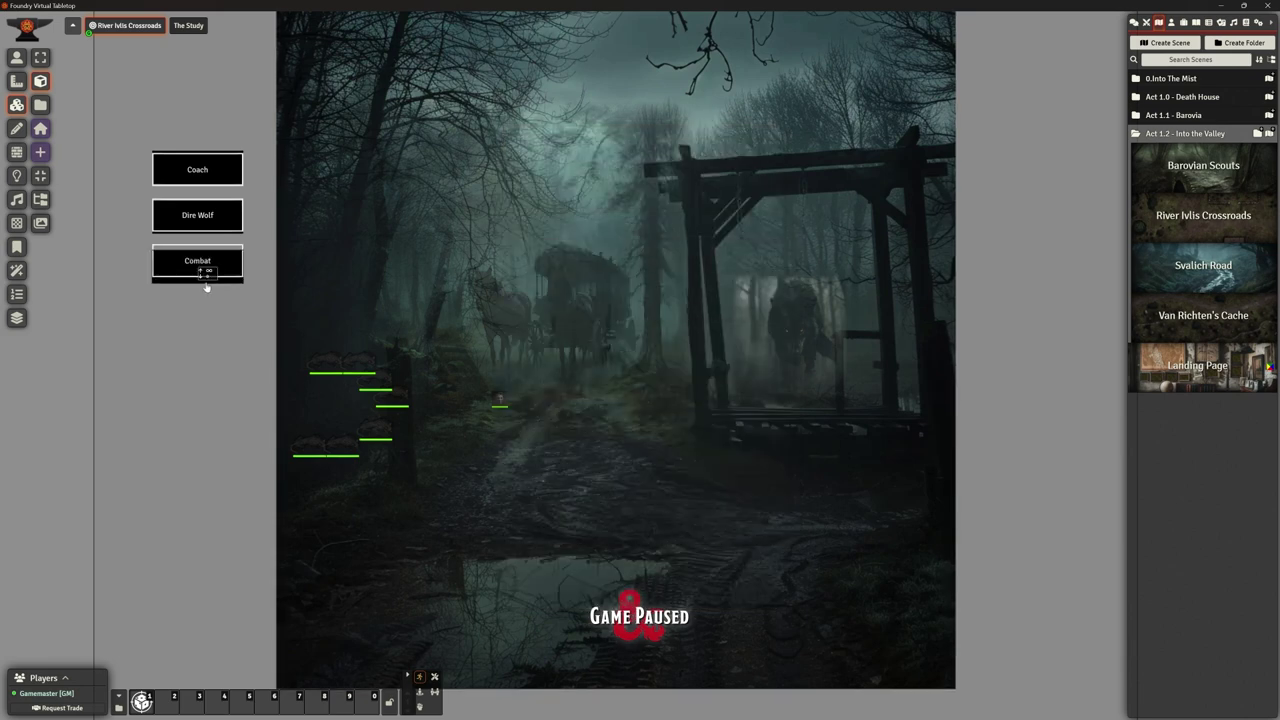
left_click(226, 222)
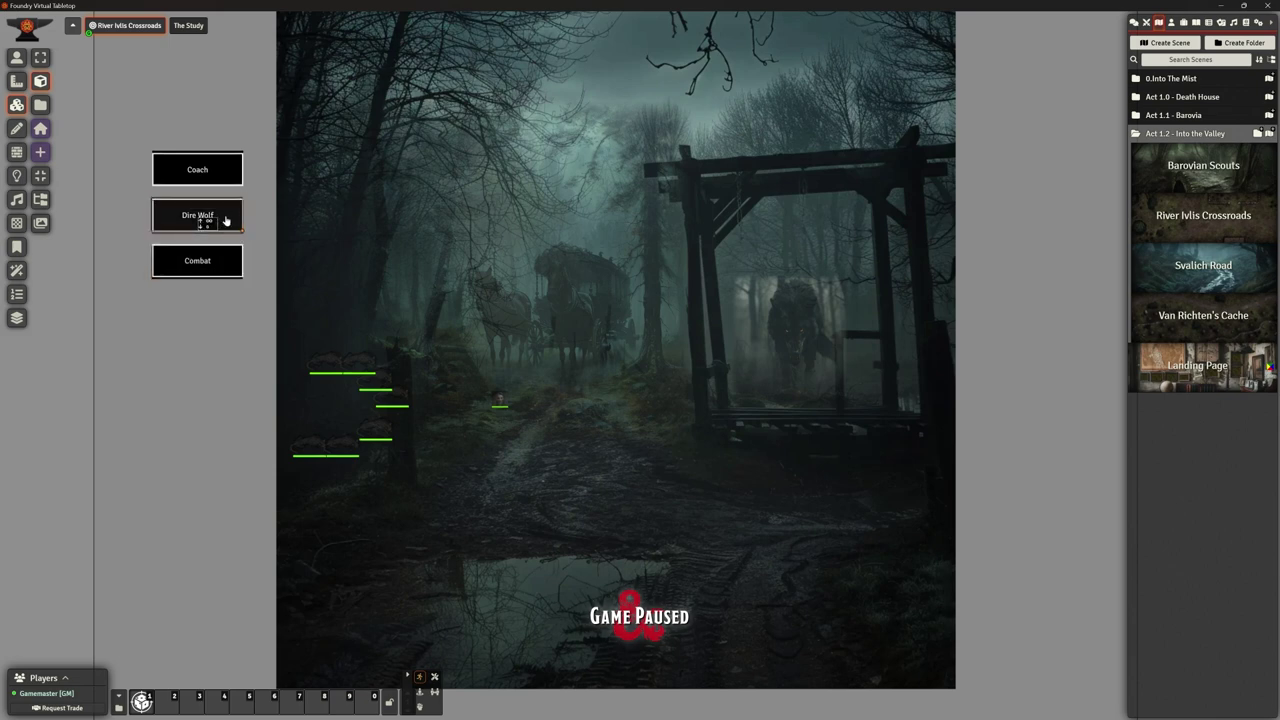
left_click(228, 167)
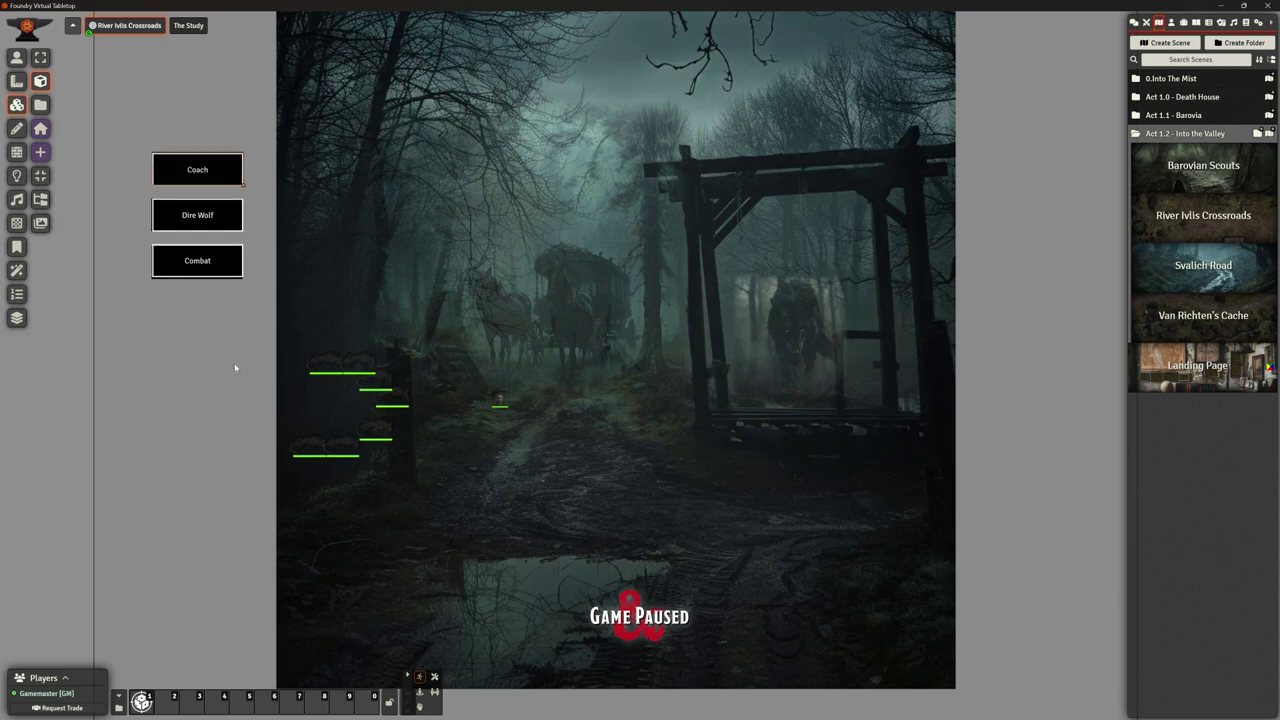
Hide the Coach, Dire Wolf and Combat text box drawings from players and return to the tile layer
left_click(16, 128)
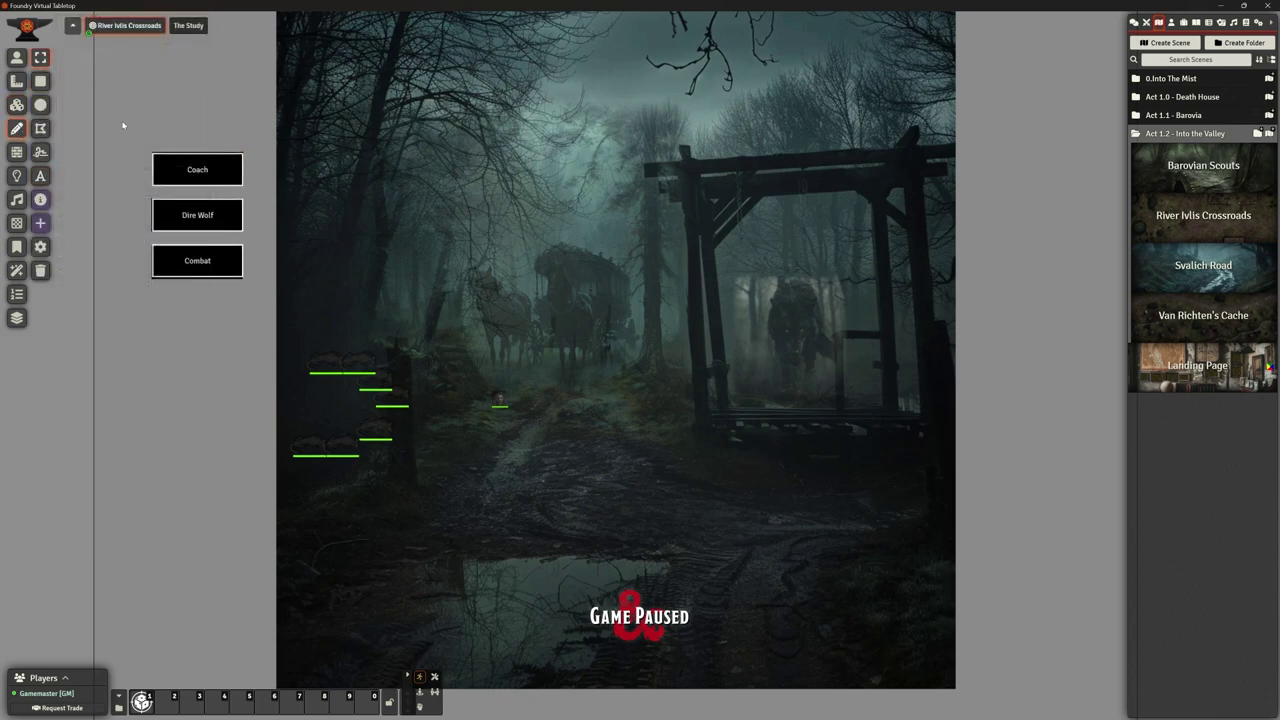
left_click_drag(267, 340, 266, 339)
right_click(230, 180)
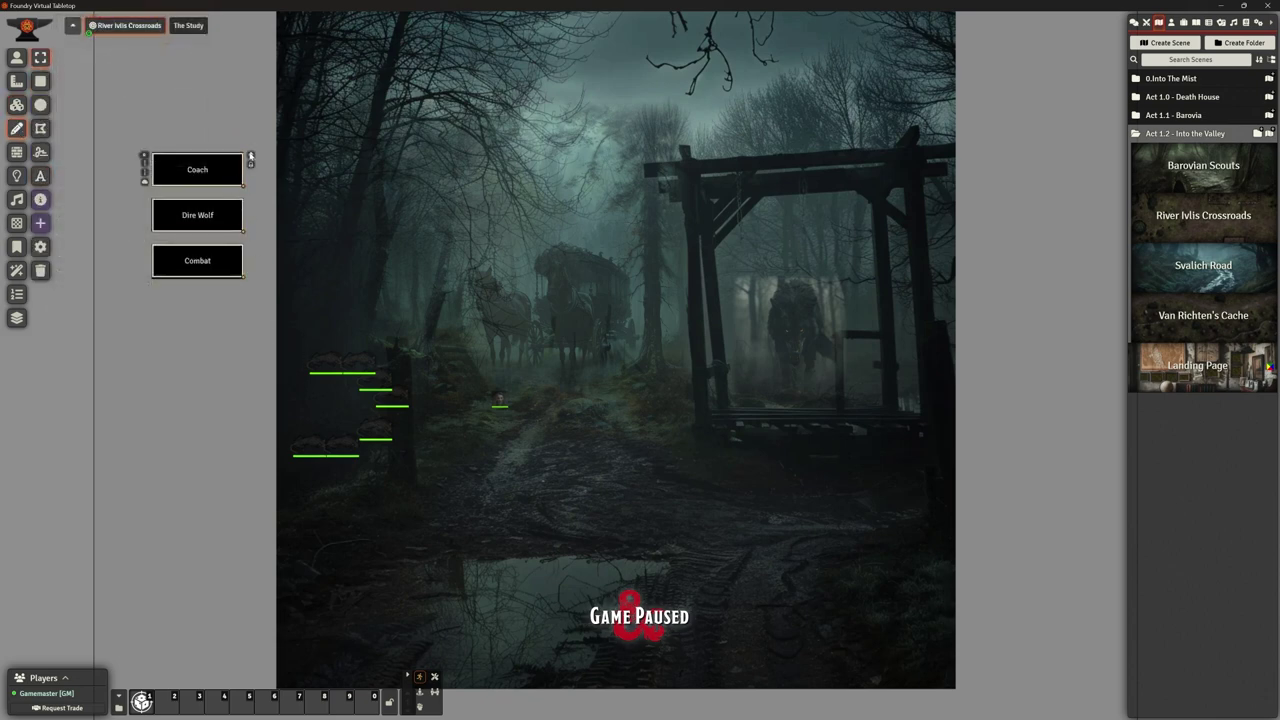
left_click(250, 156)
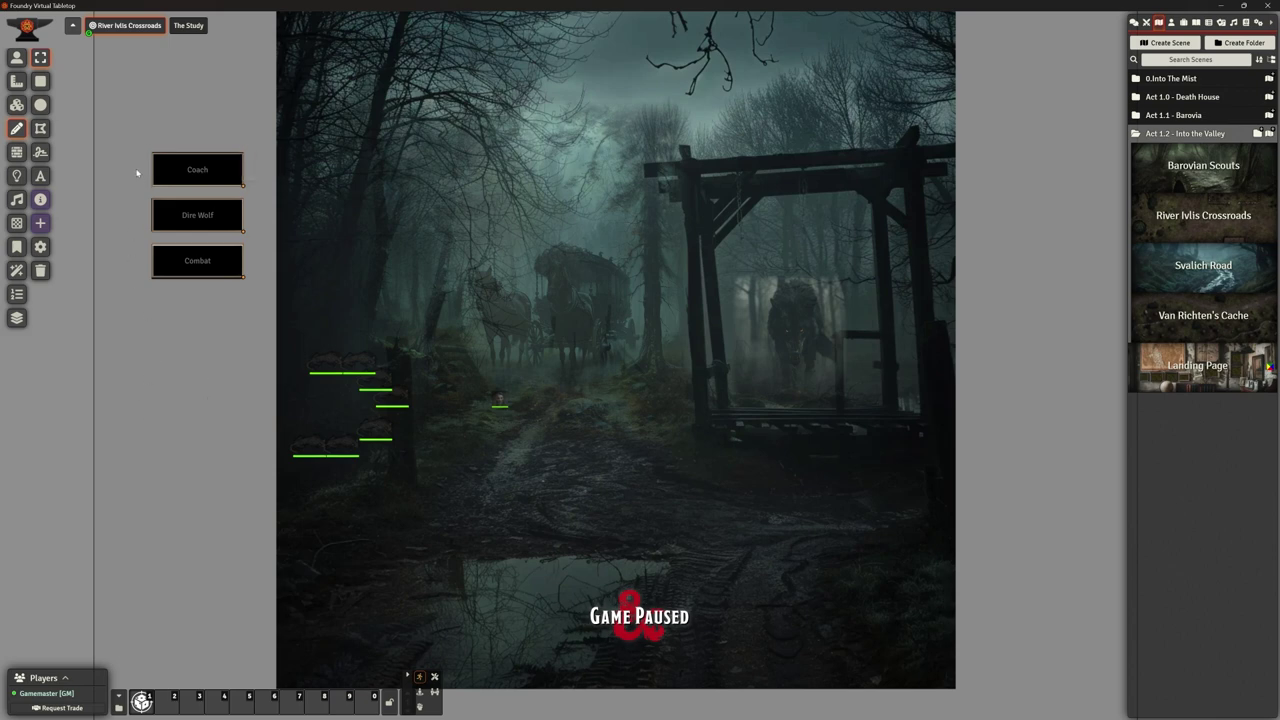
left_click(16, 104)
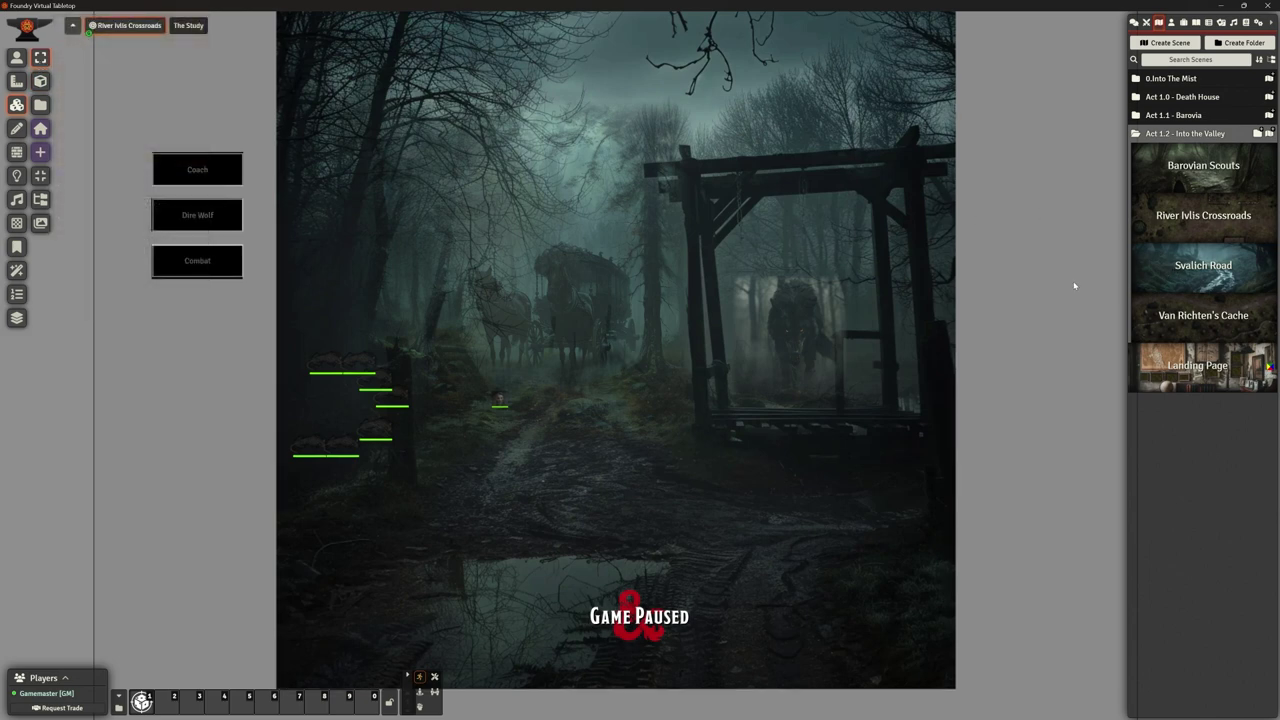
Set the River Ivlis Crossroads scene's background color to black and save the scene configuration
right_click(1195, 220)
left_click(1168, 250)
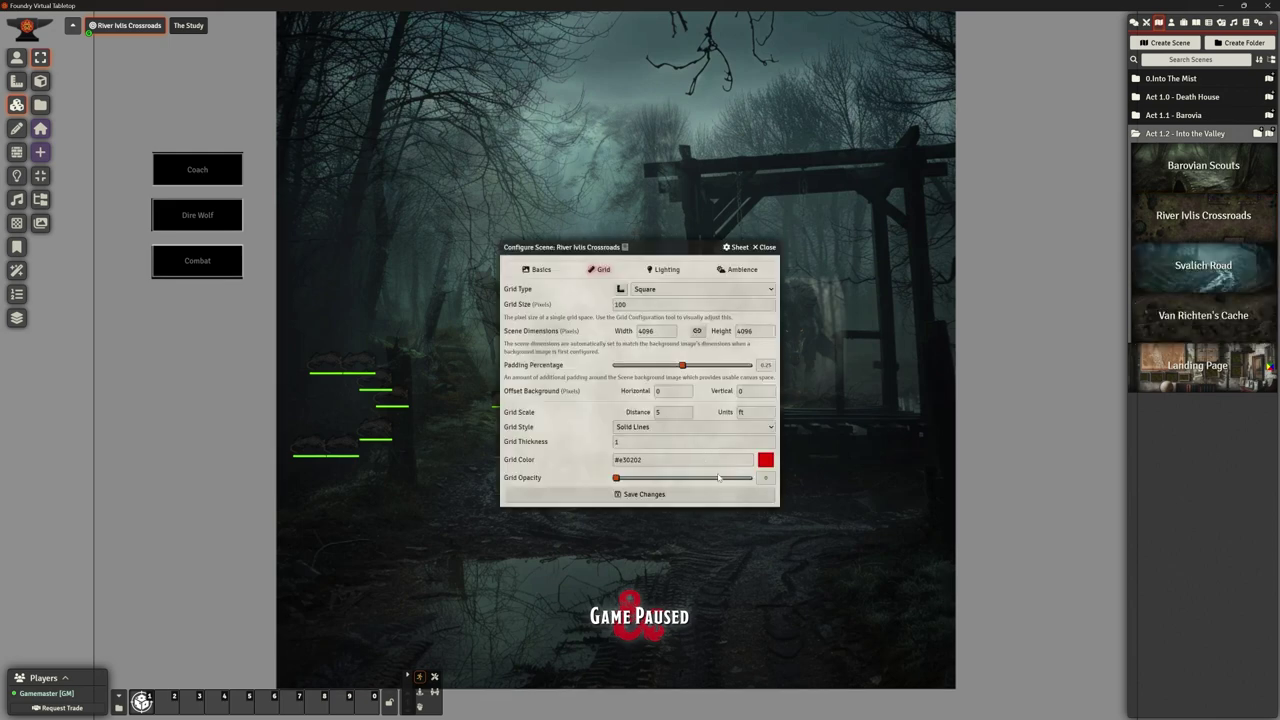
left_click(540, 269)
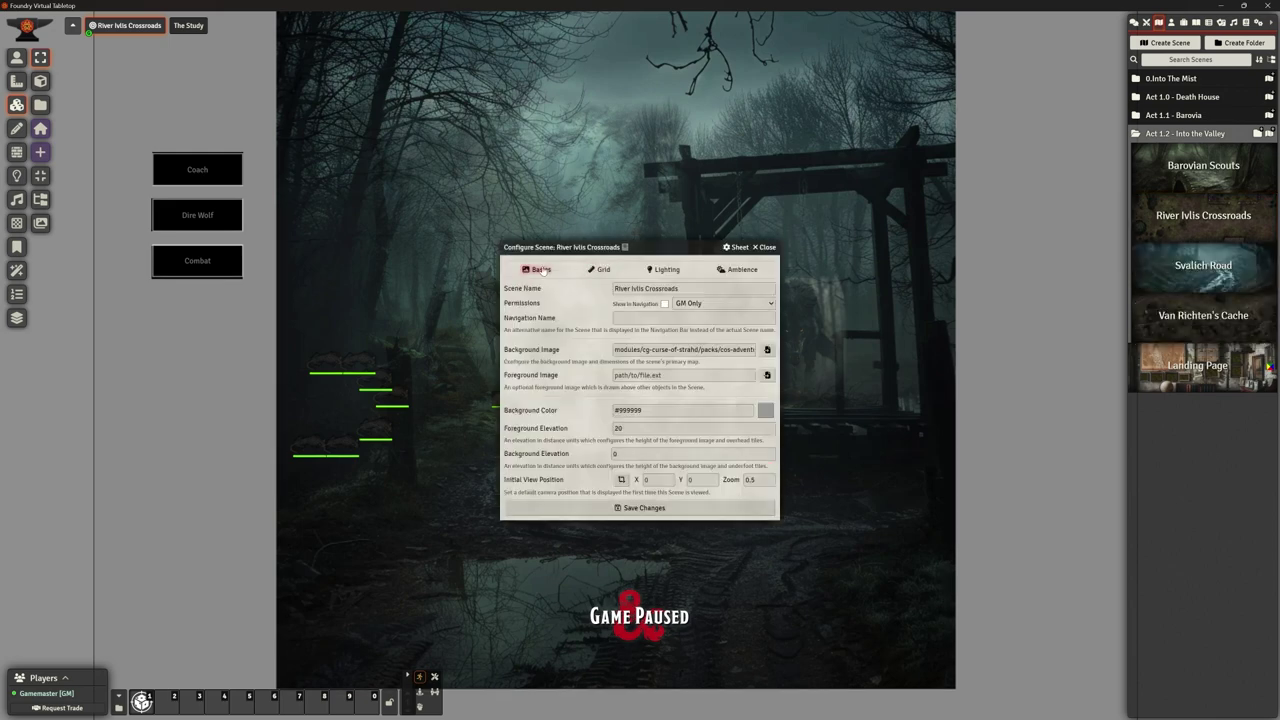
left_click(766, 419)
left_click_drag(768, 424, 766, 495)
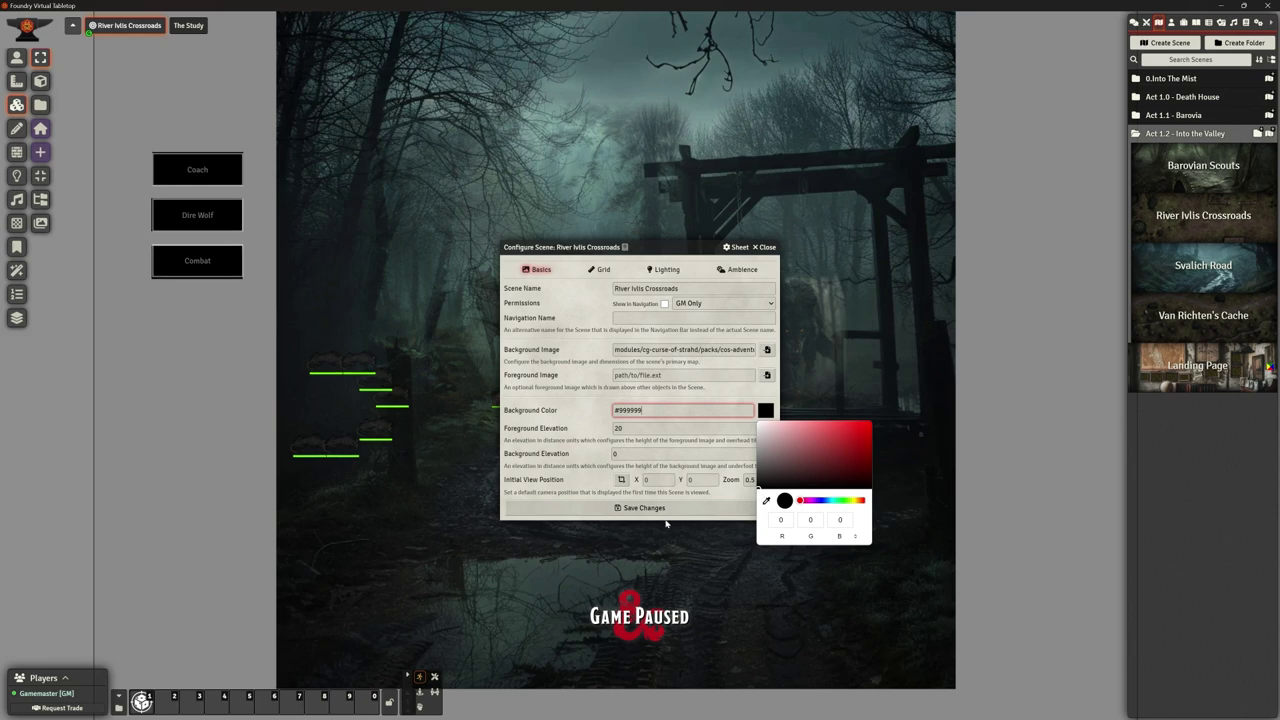
left_click(629, 508)
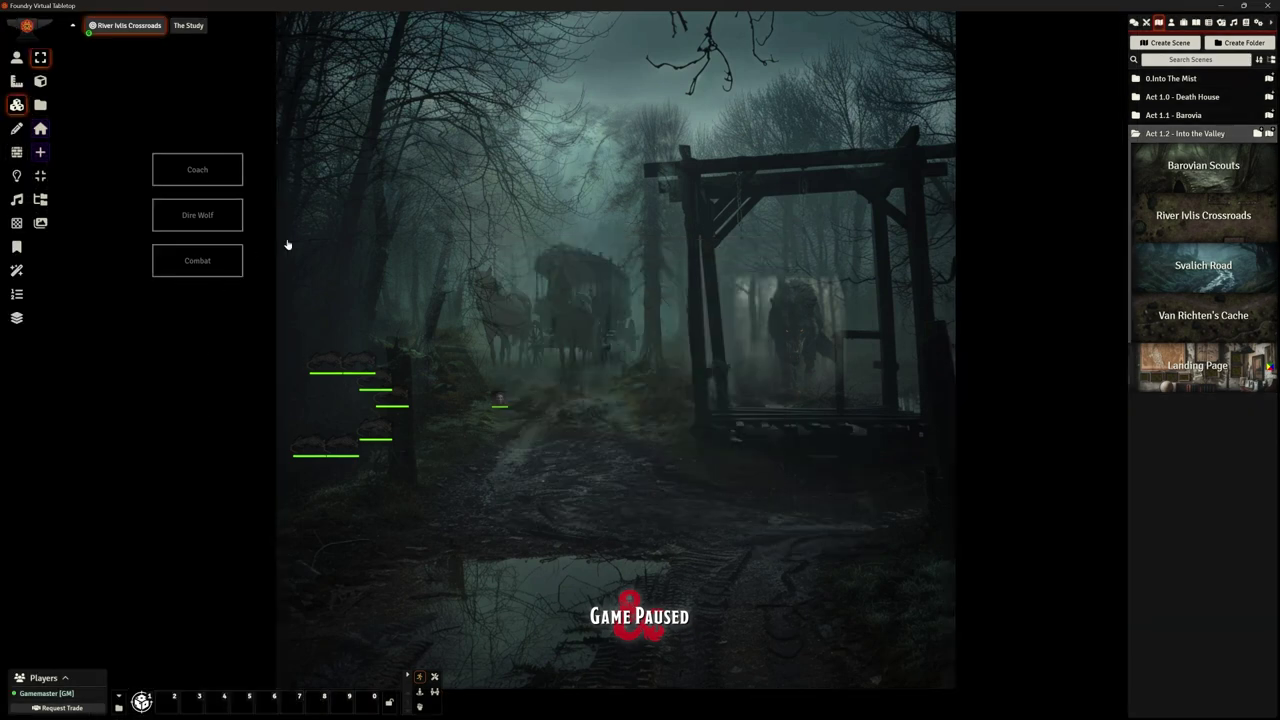
Configure the Coach button tile's trigger as controlled by GM Only, activated on Click and allowed when paused
scroll(717, 366, "down", 6)
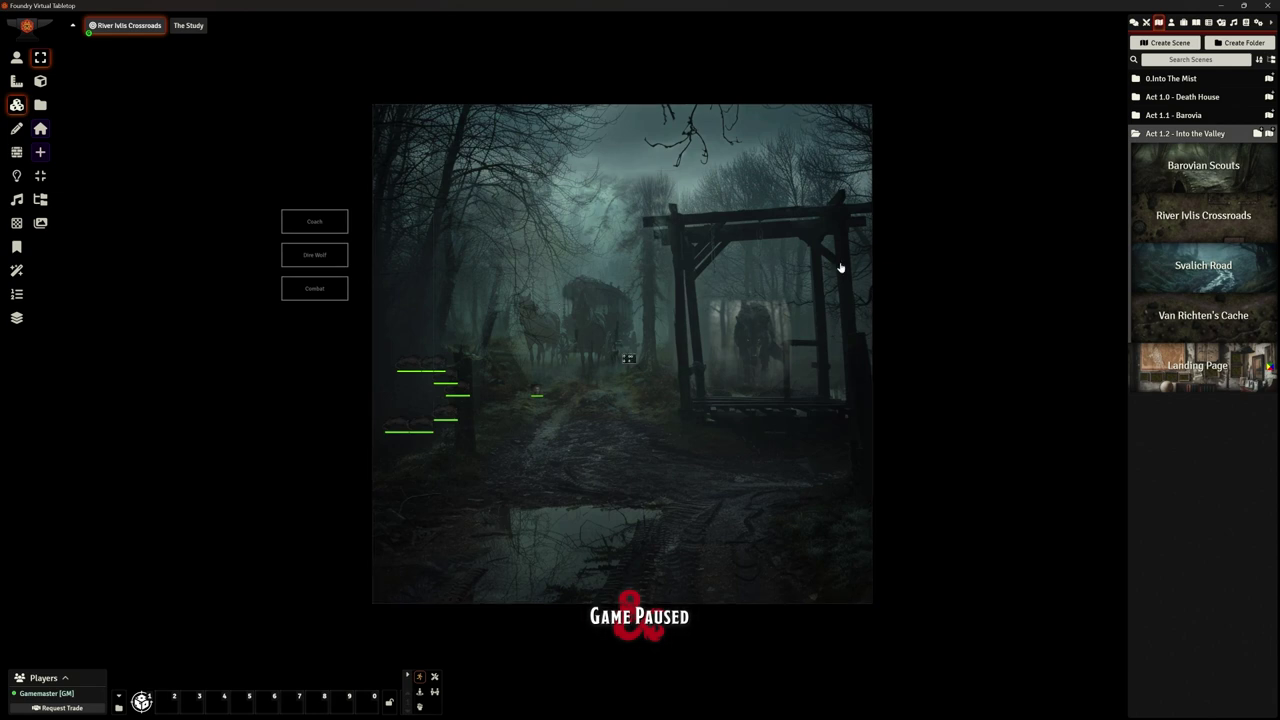
scroll(594, 326, "up", 2)
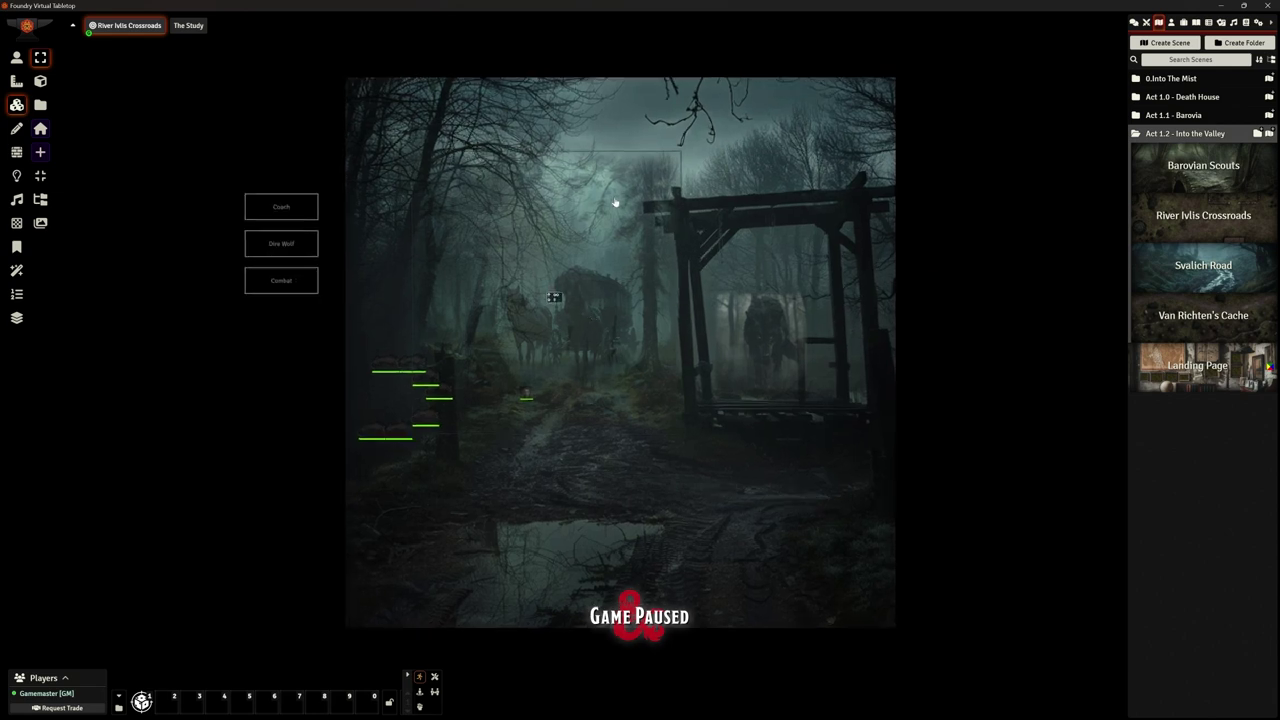
scroll(551, 269, "up", 3)
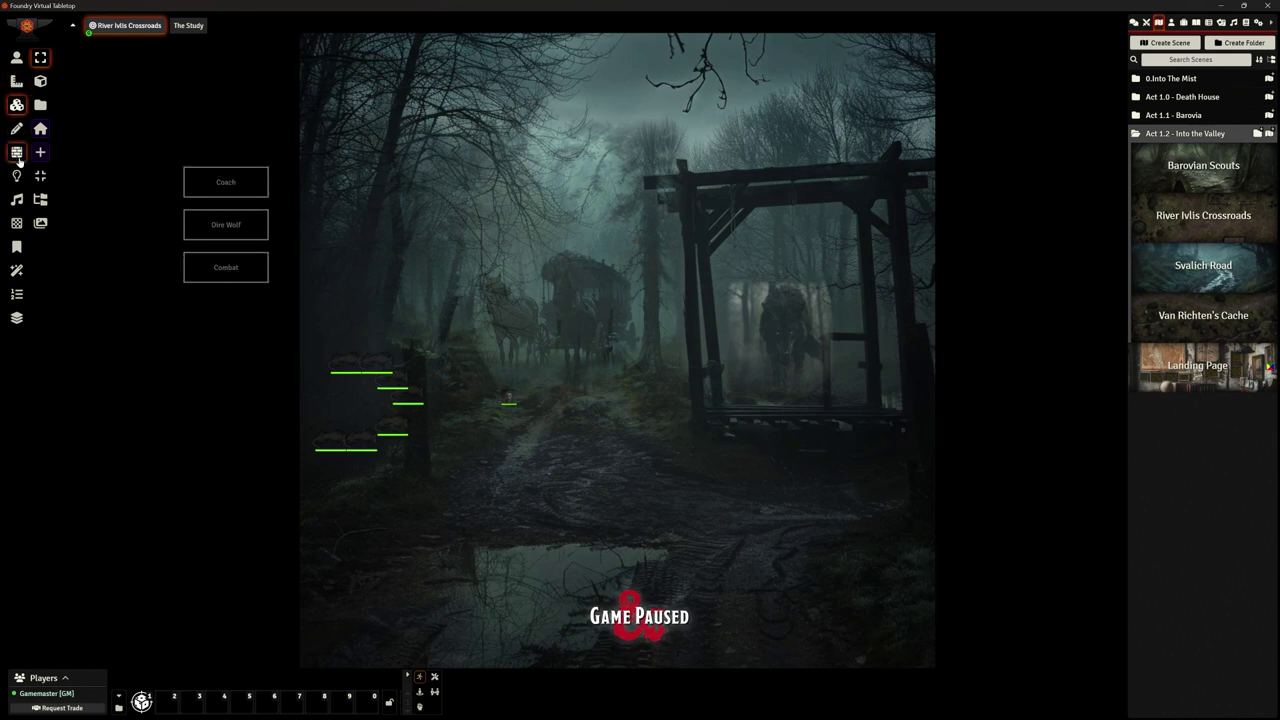
double_click(223, 183)
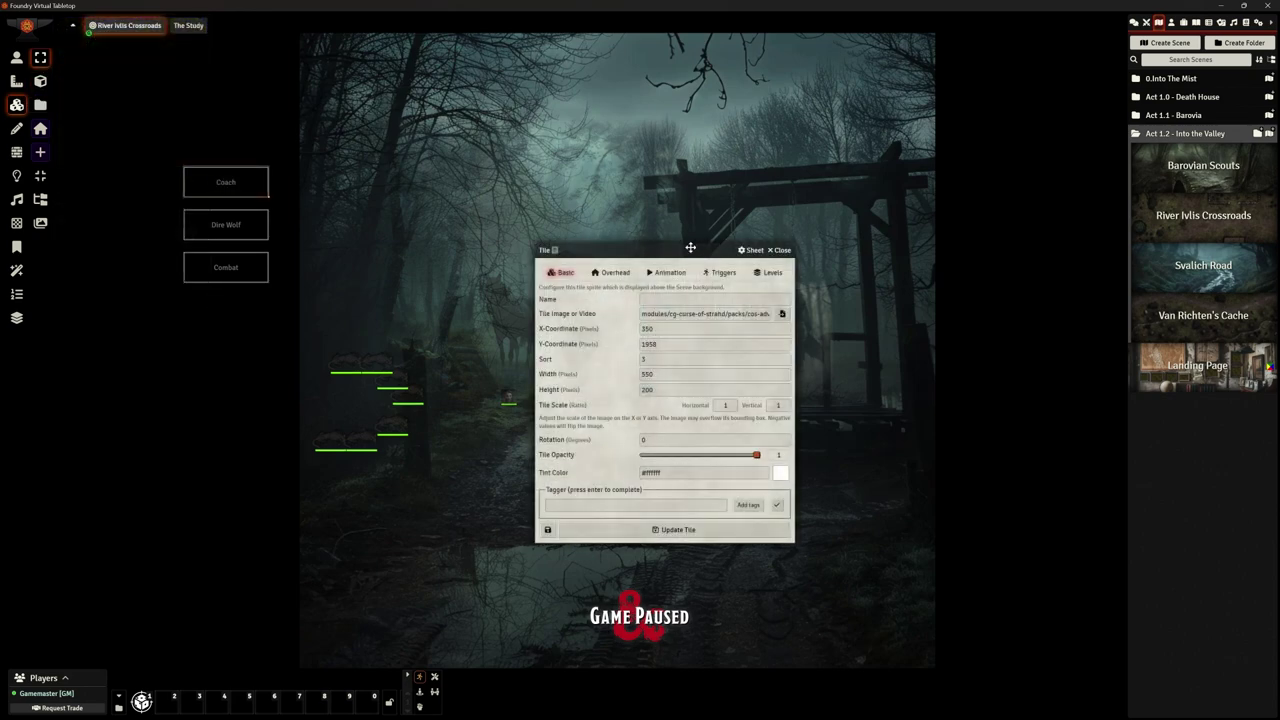
left_click_drag(700, 246, 857, 220)
left_click(885, 247)
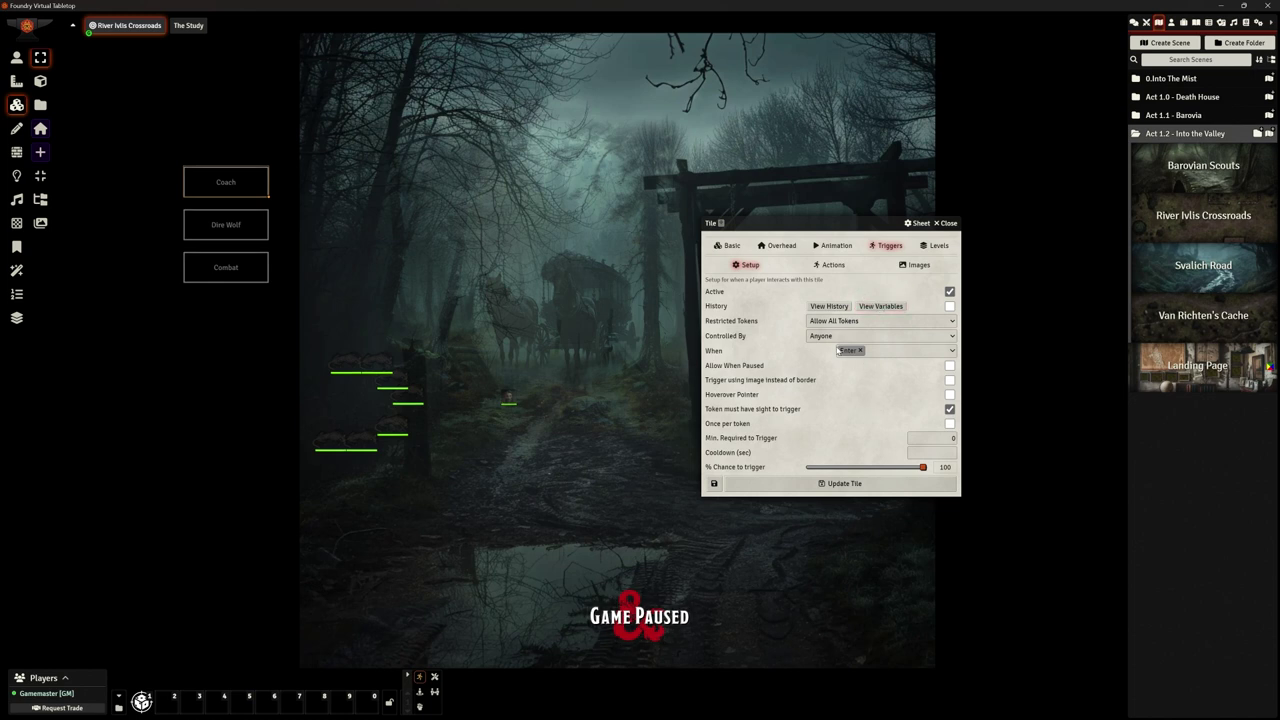
left_click(838, 336)
left_click(845, 346)
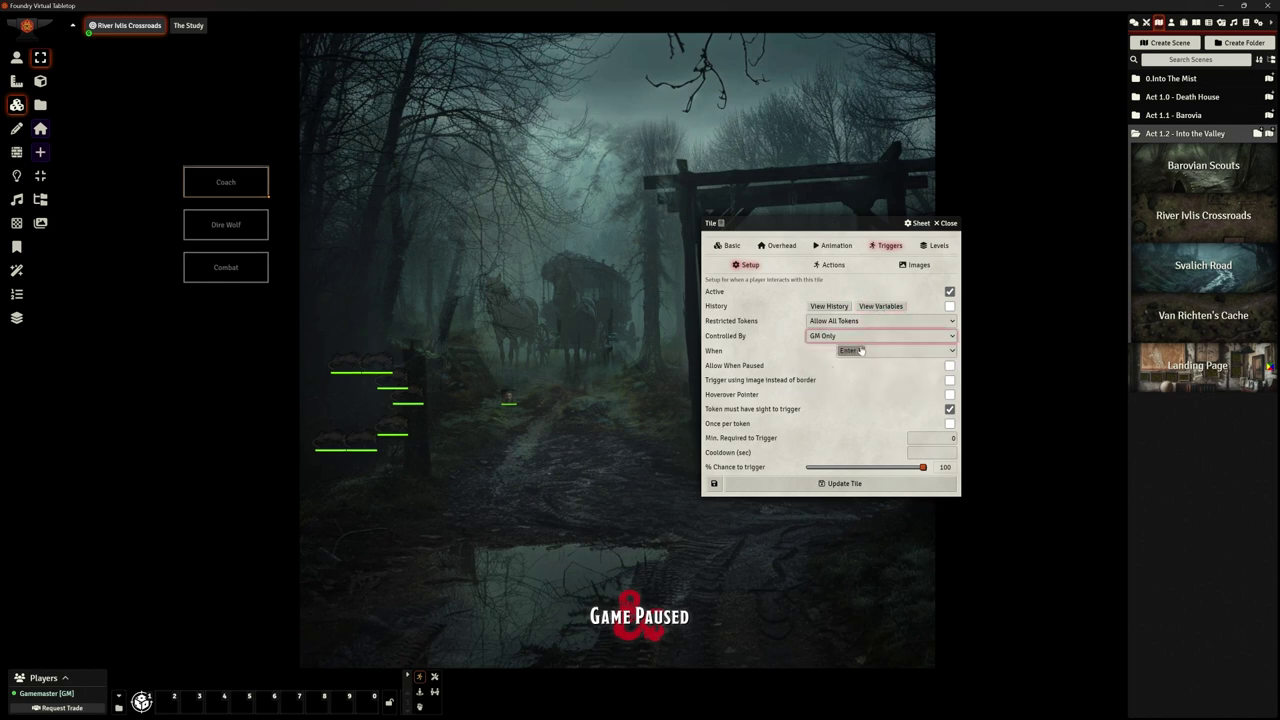
left_click(860, 350)
left_click(860, 442)
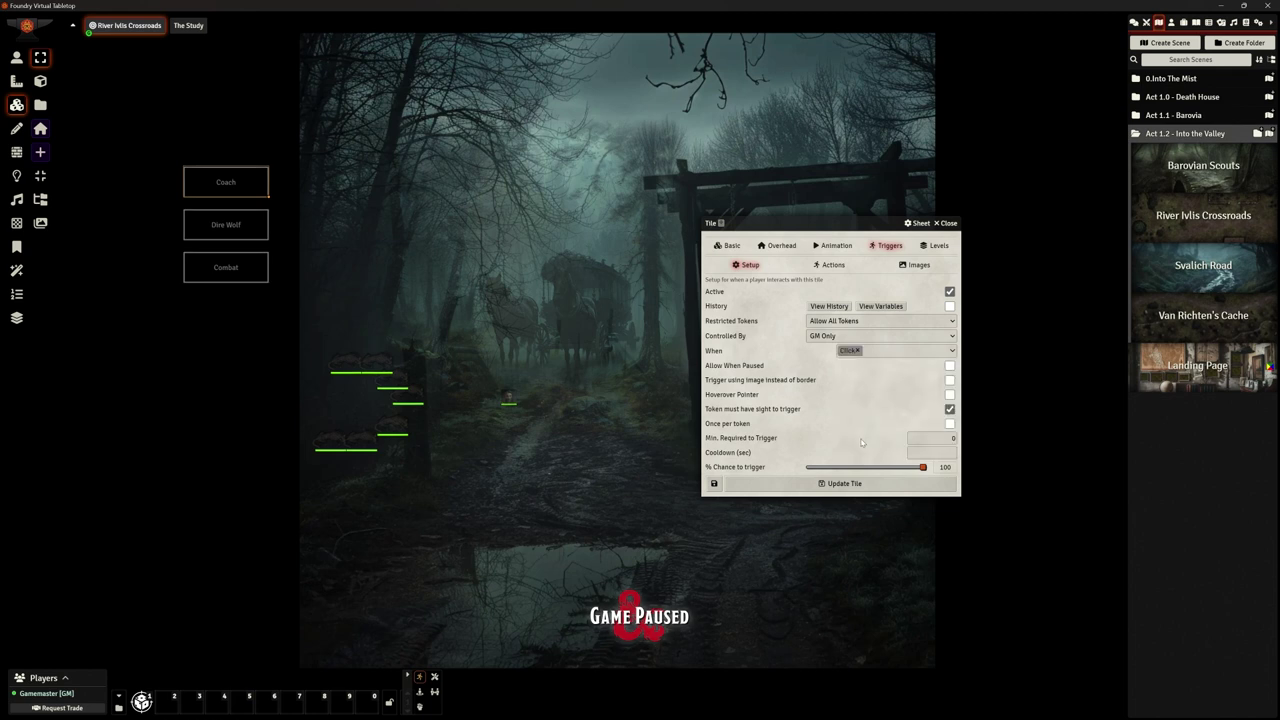
left_click(949, 366)
left_click(831, 265)
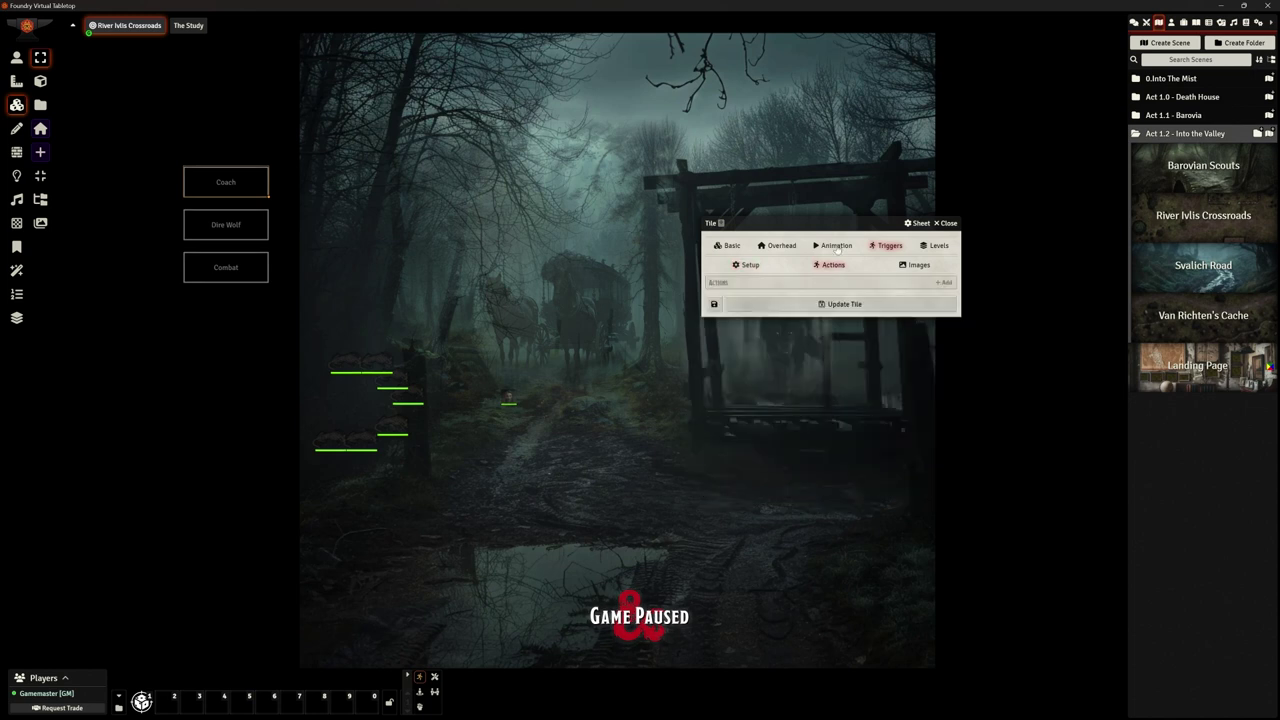
left_click(944, 283)
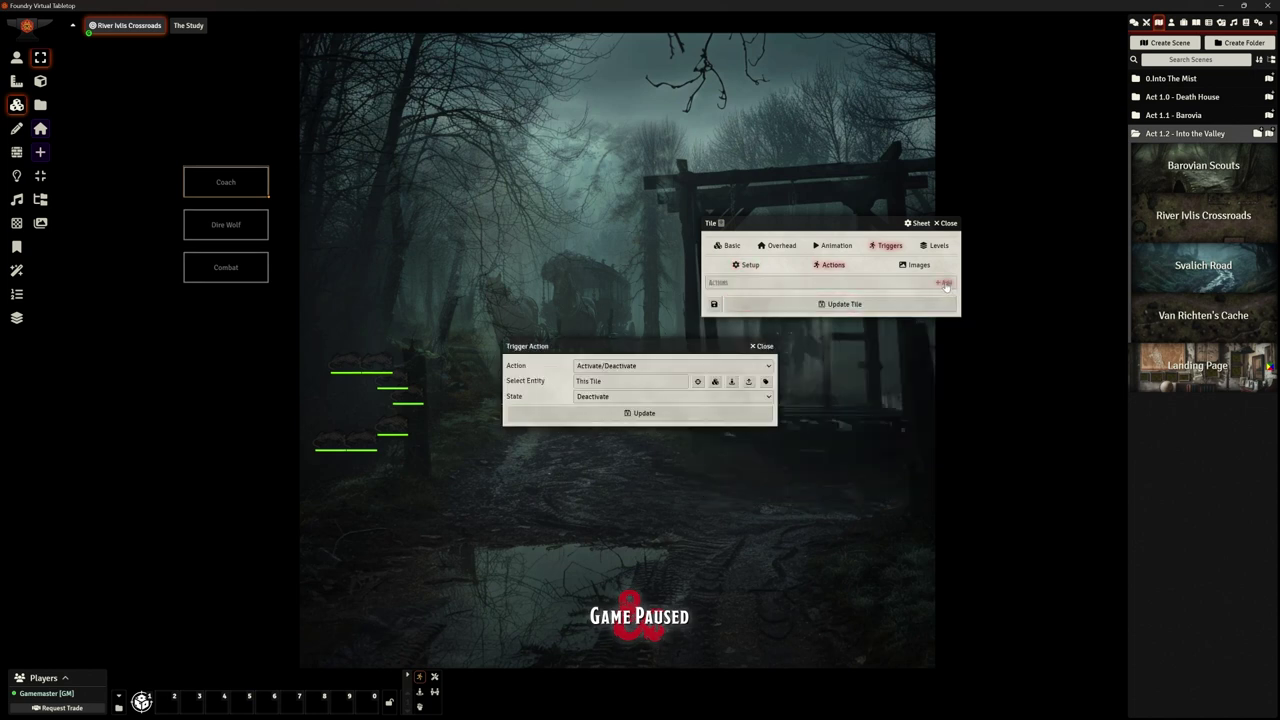
left_click(763, 347)
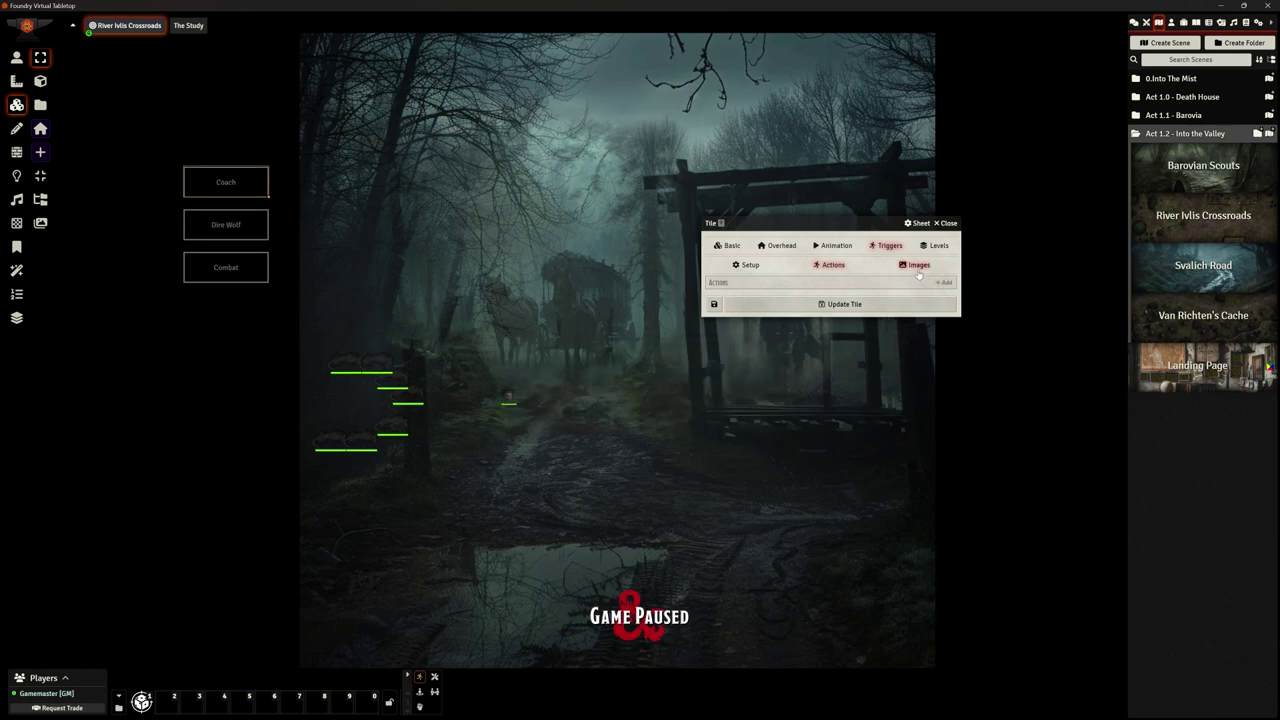
left_click(945, 223)
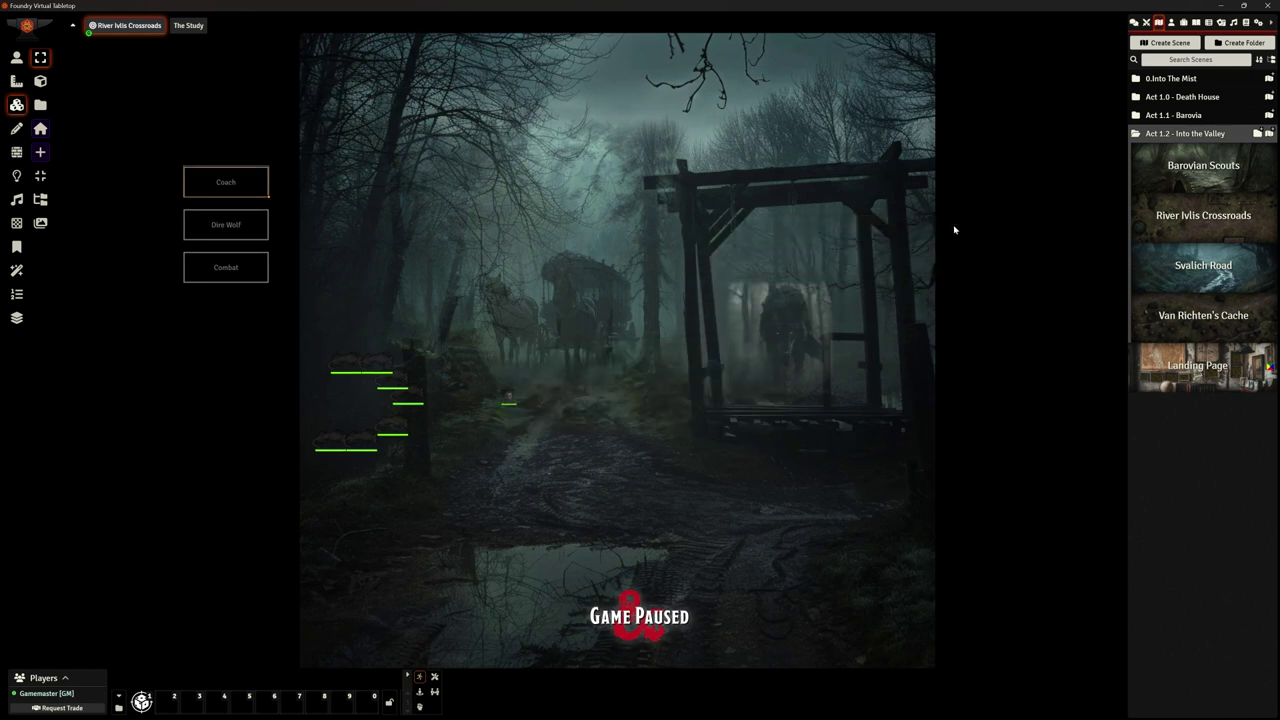
Tag the coach overlay tile with 1-ric-coach and copy the tag text
double_click(535, 337)
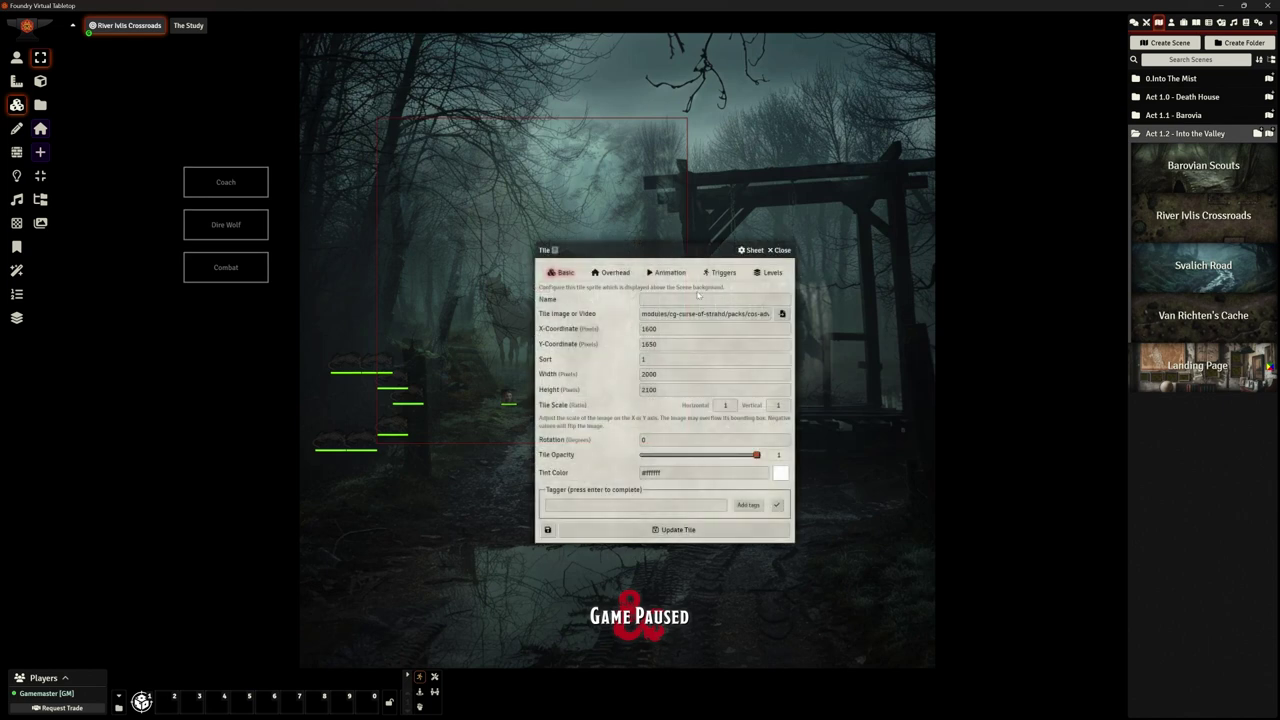
left_click(640, 504)
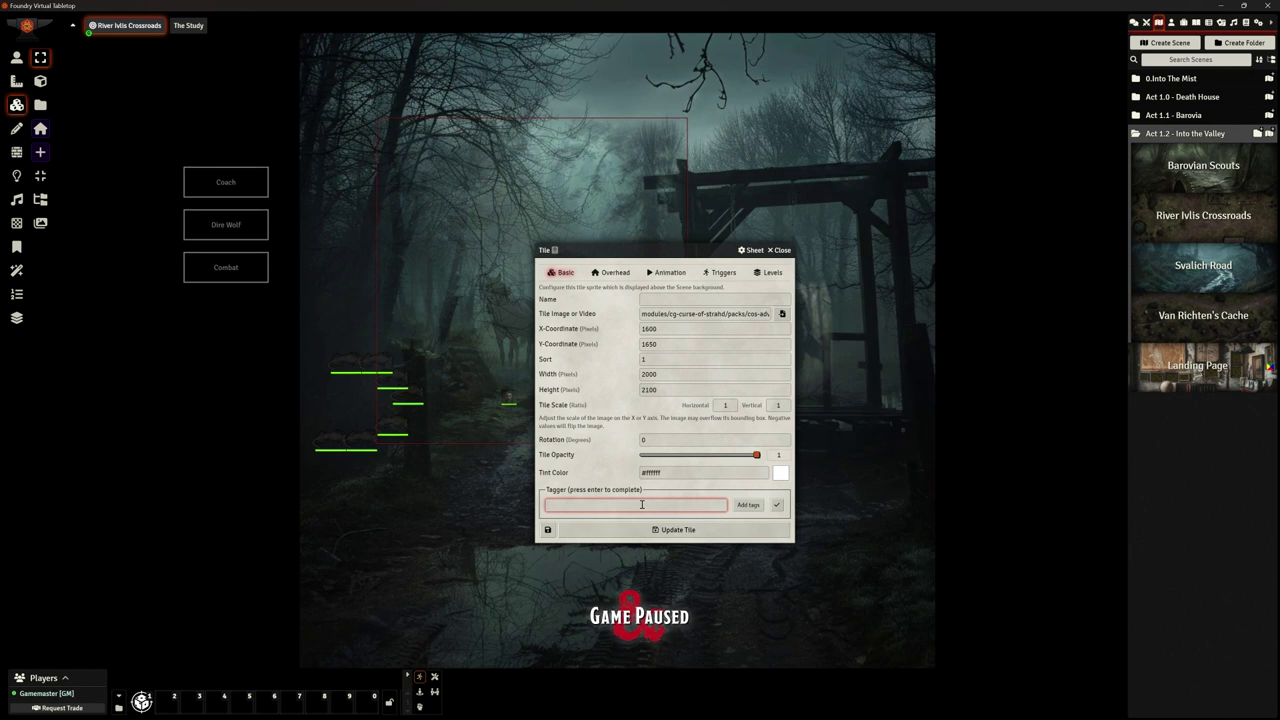
type("-")
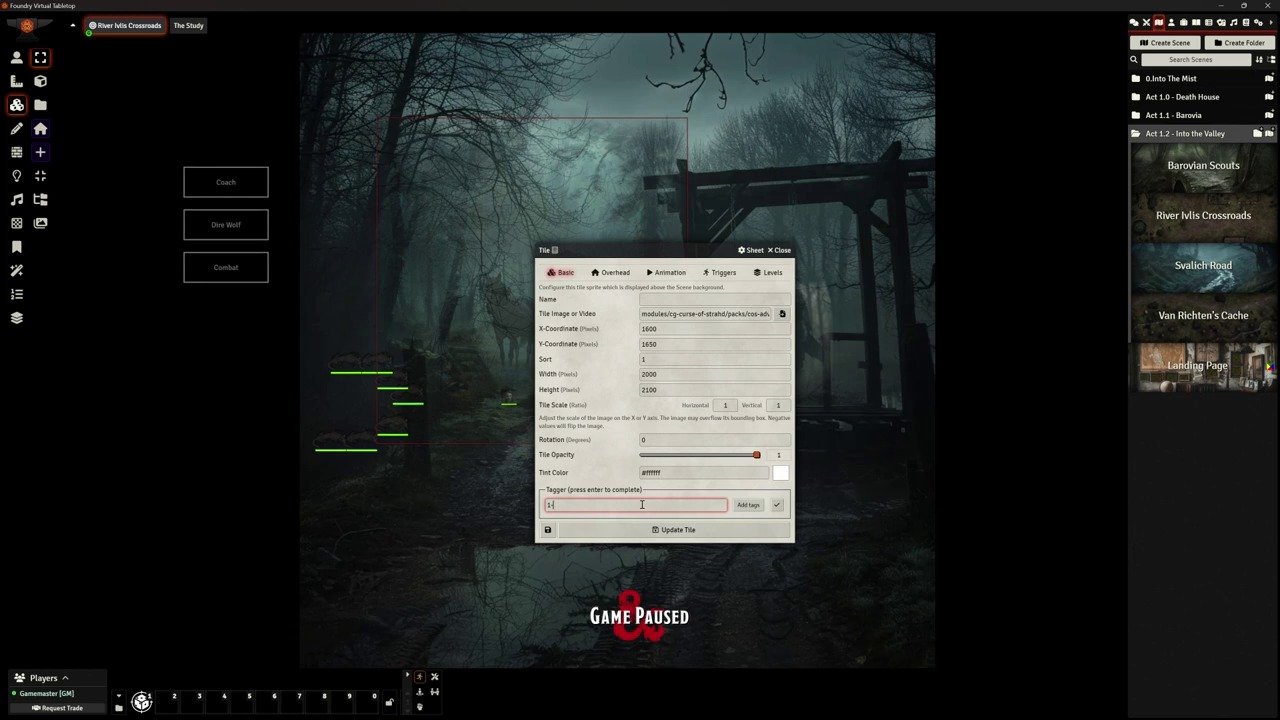
type("ric-coach")
left_click_drag(598, 510, 547, 507)
key("ctrl+c")
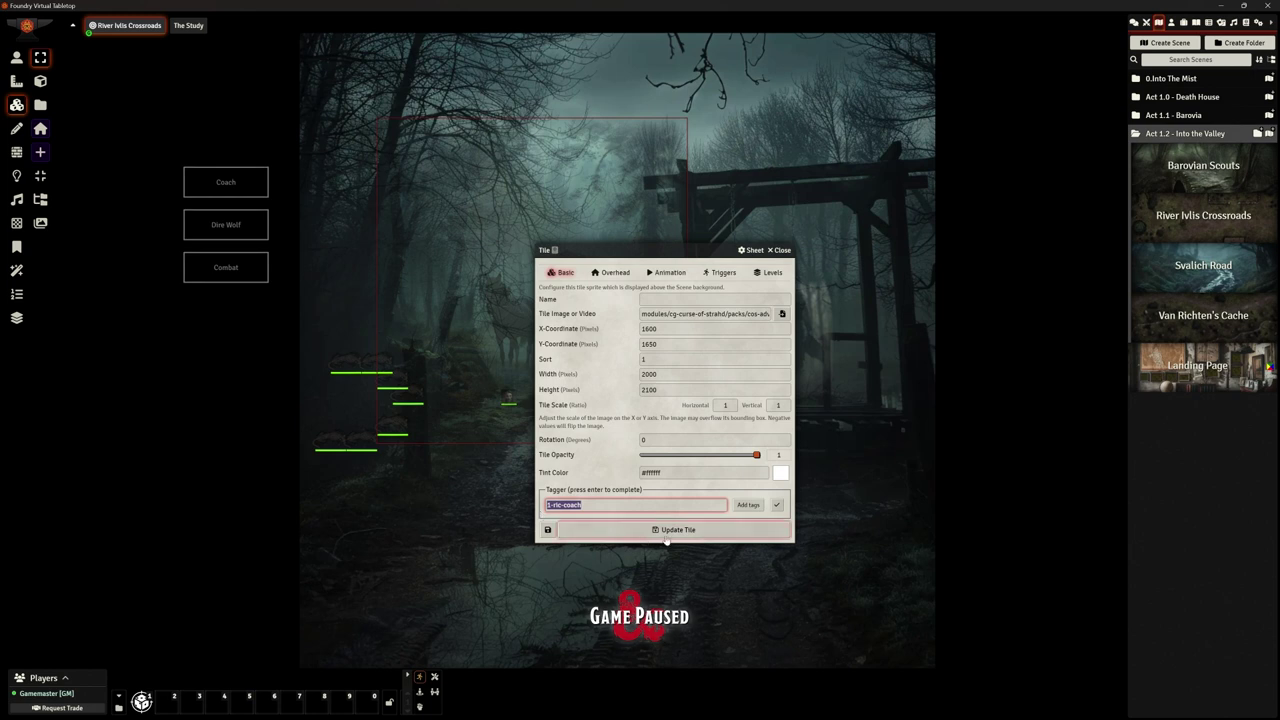
left_click(748, 505)
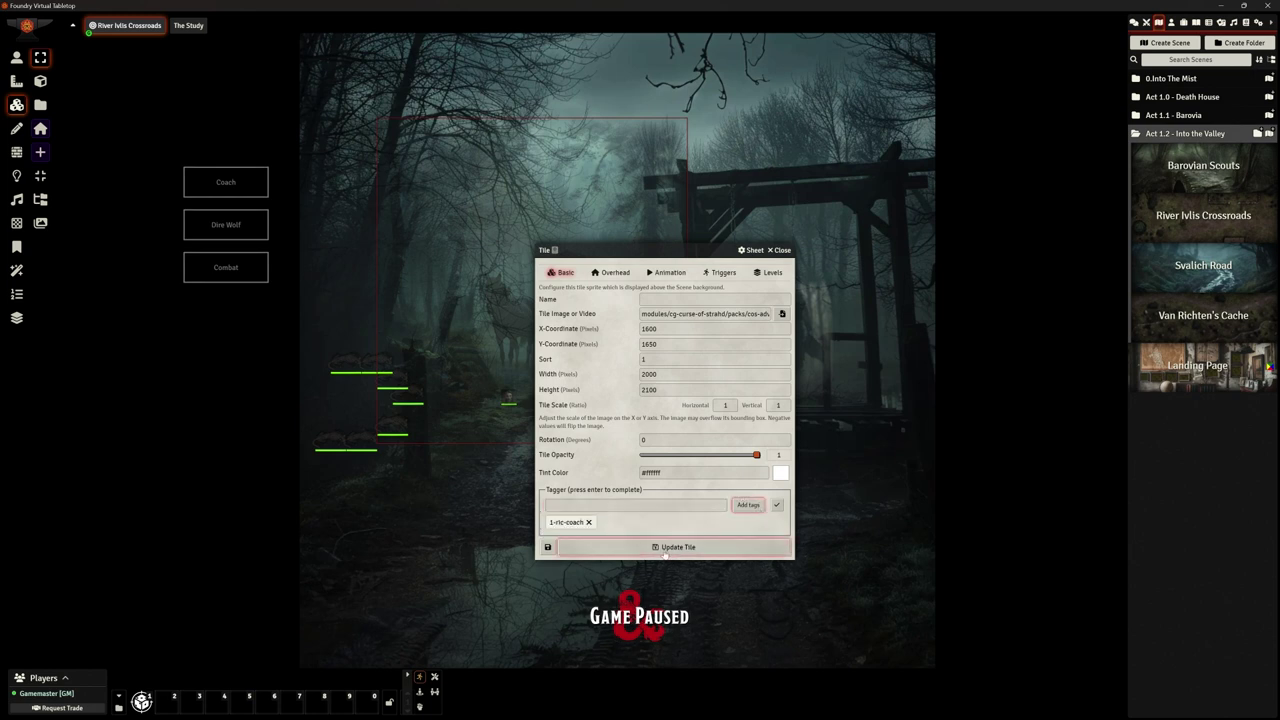
key("Escape")
Add a Show/Hide trigger action to the Coach button tile, targeting the entity tagged 1-ric-coach
double_click(225, 183)
left_click(944, 282)
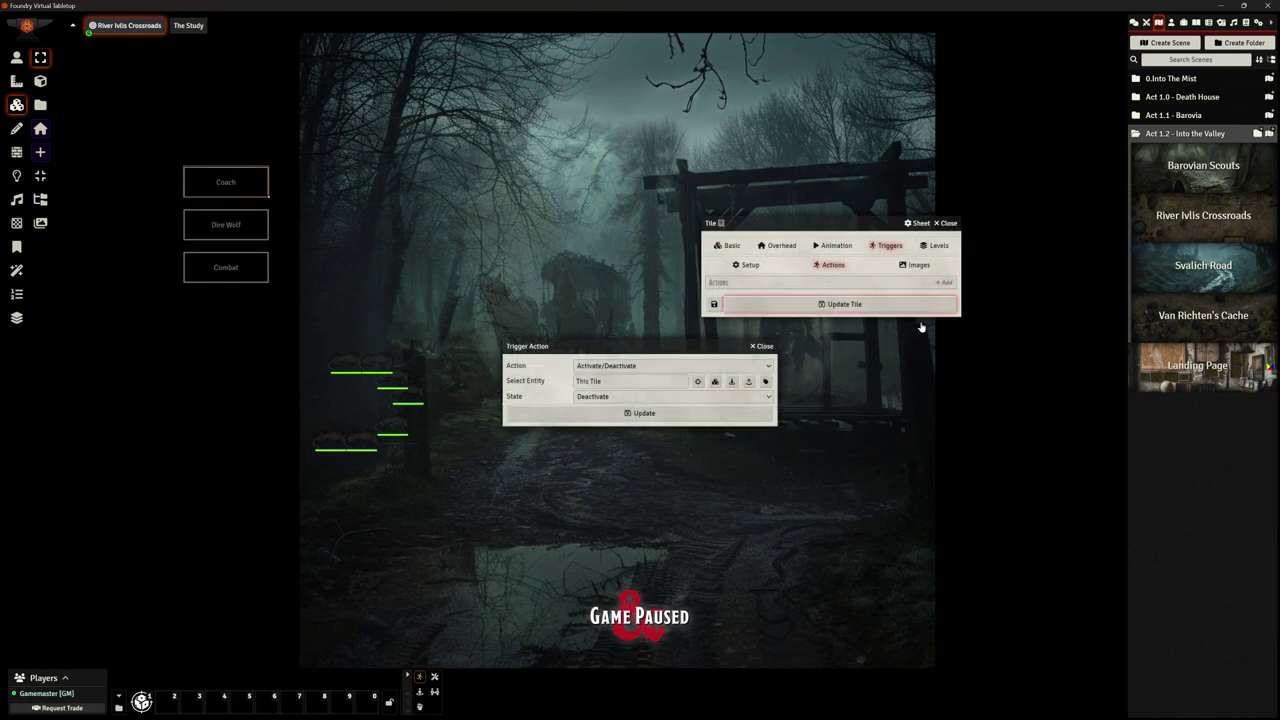
left_click(633, 366)
scroll(652, 476, "down", 2)
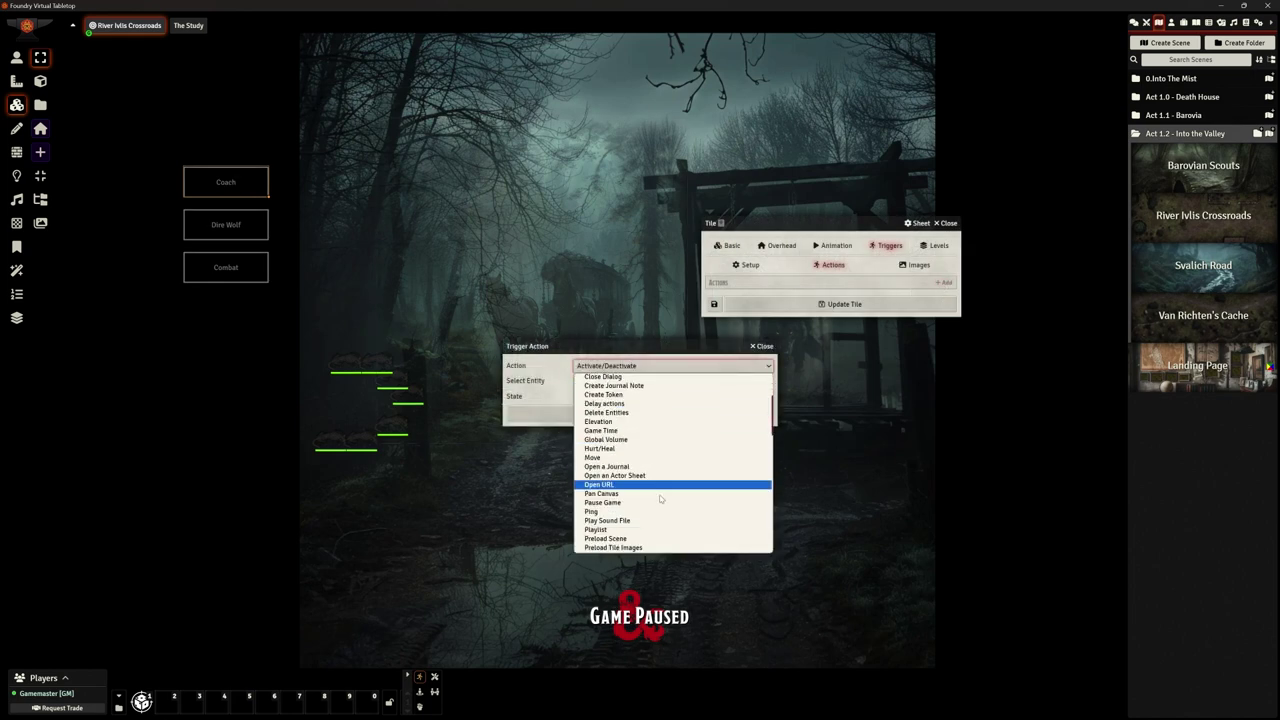
scroll(650, 480, "down", 5)
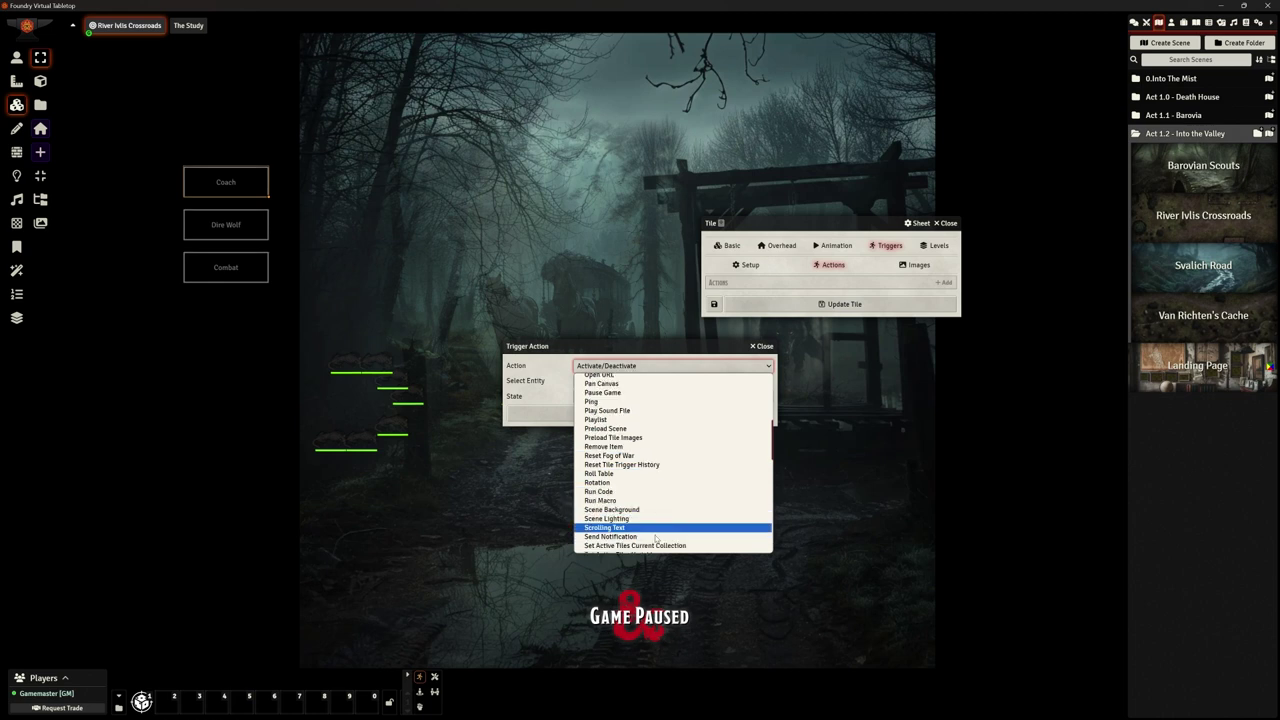
left_click(640, 492)
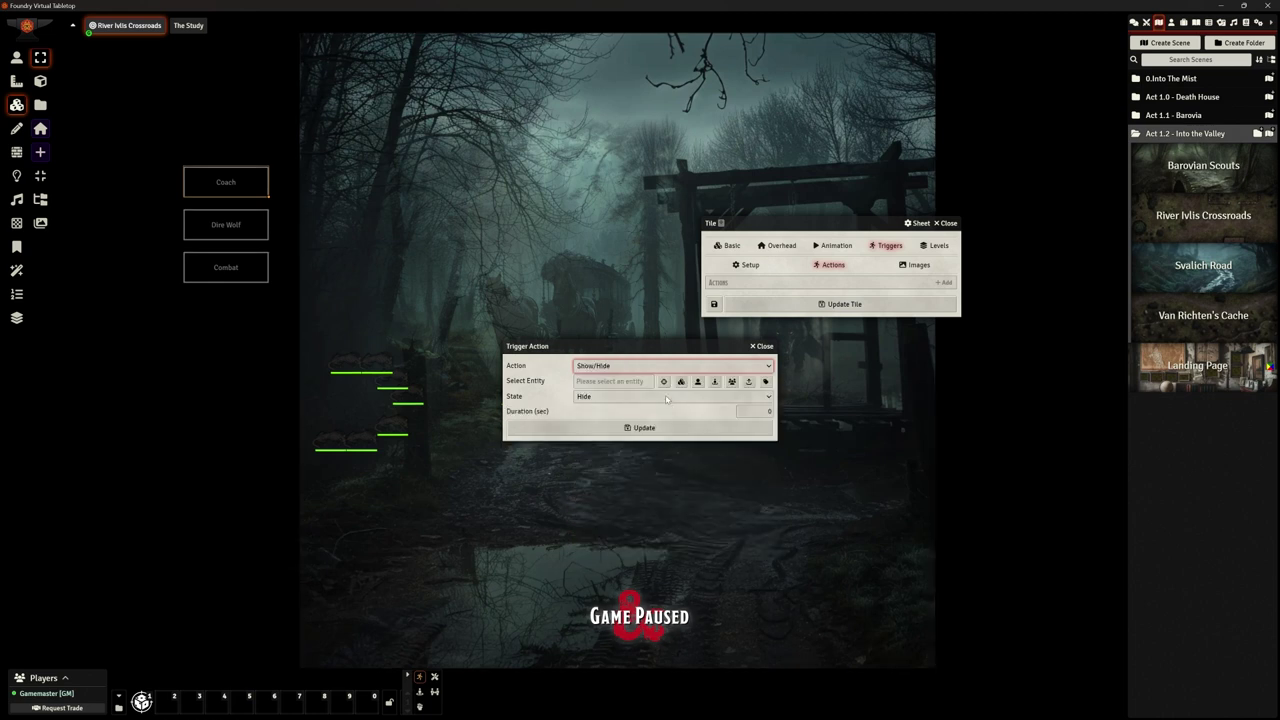
left_click(766, 381)
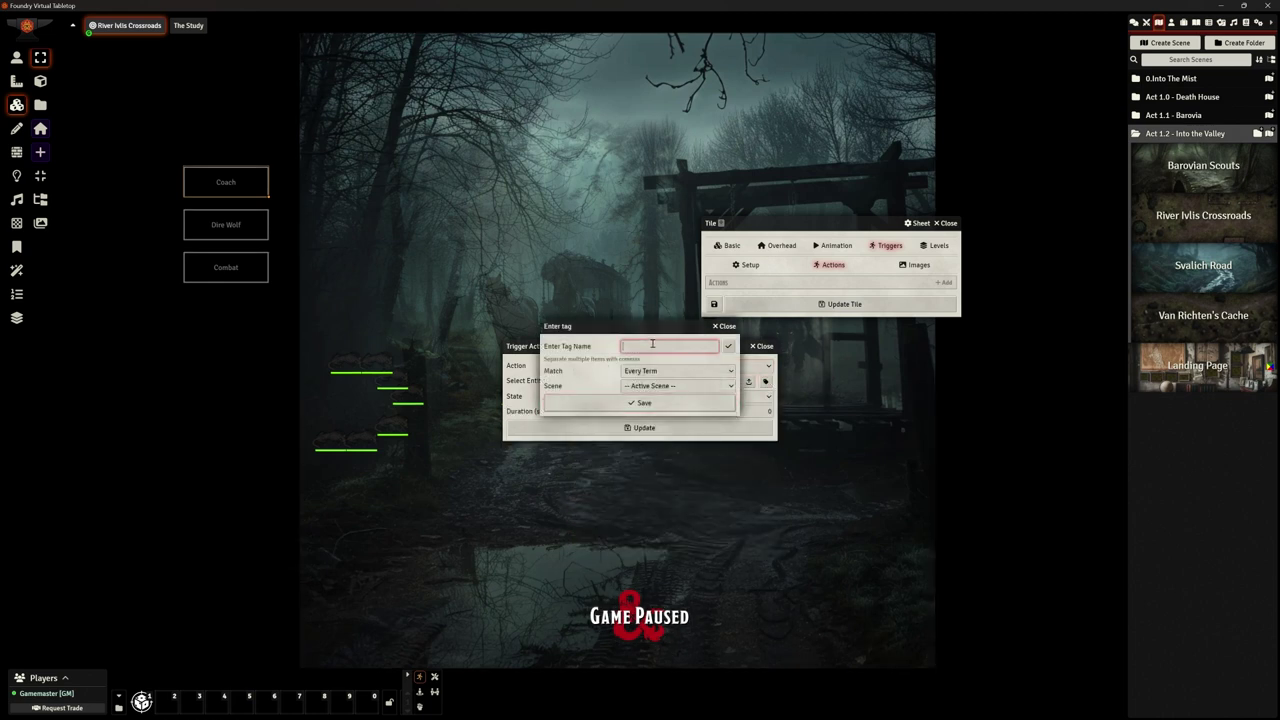
key("ctrl+v")
left_click(648, 402)
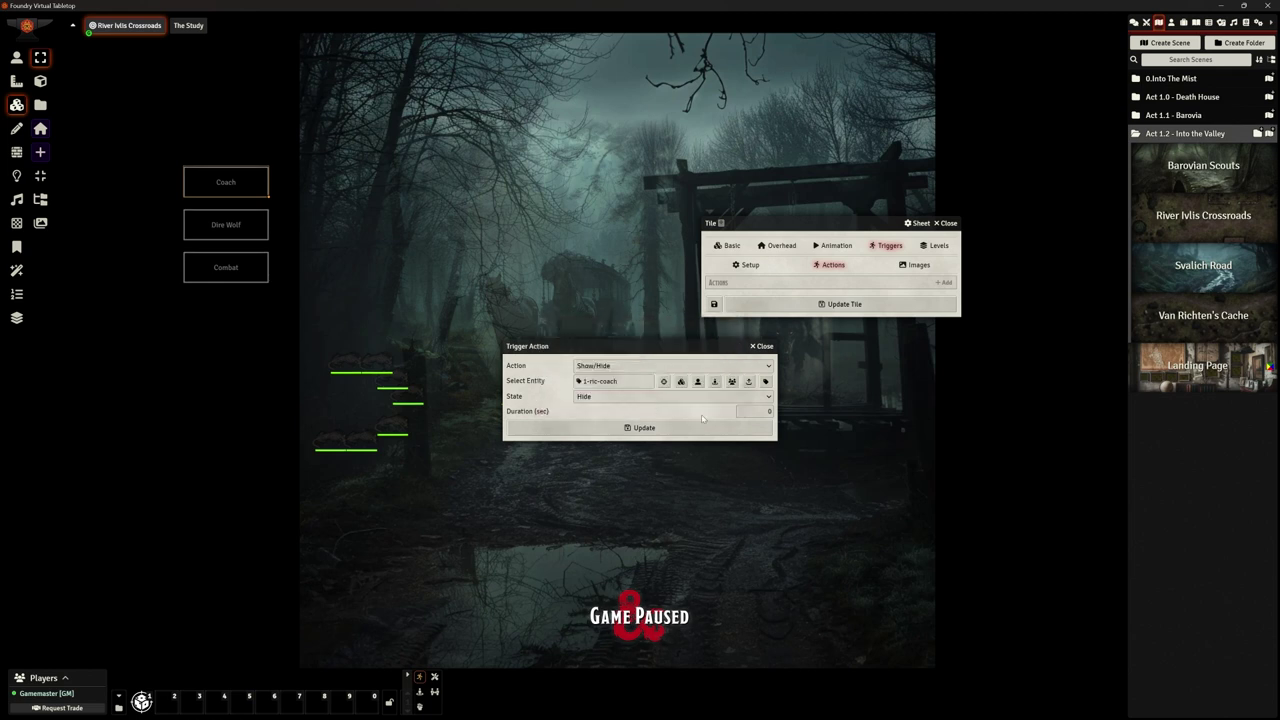
Set the coach action's state to Toggle with a 3-second duration, and save both the action and the Coach button tile
left_click(616, 399)
left_click(616, 420)
left_click(754, 411)
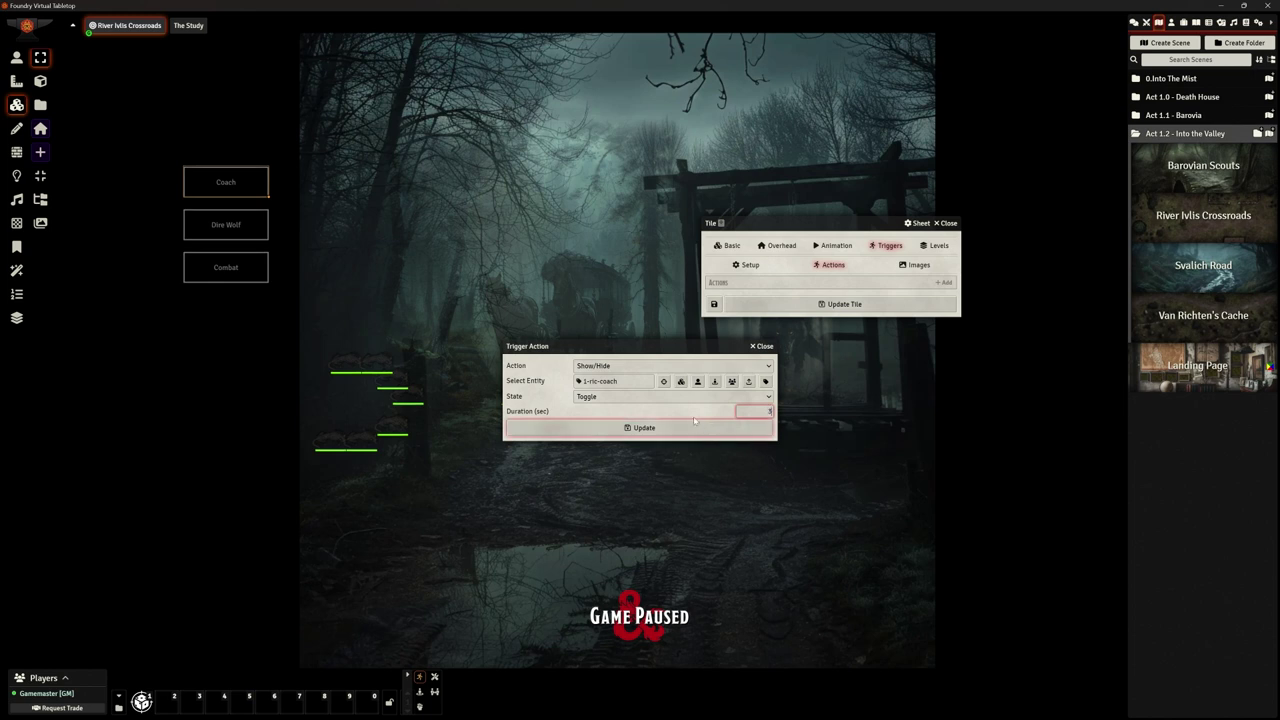
type("3")
left_click(660, 427)
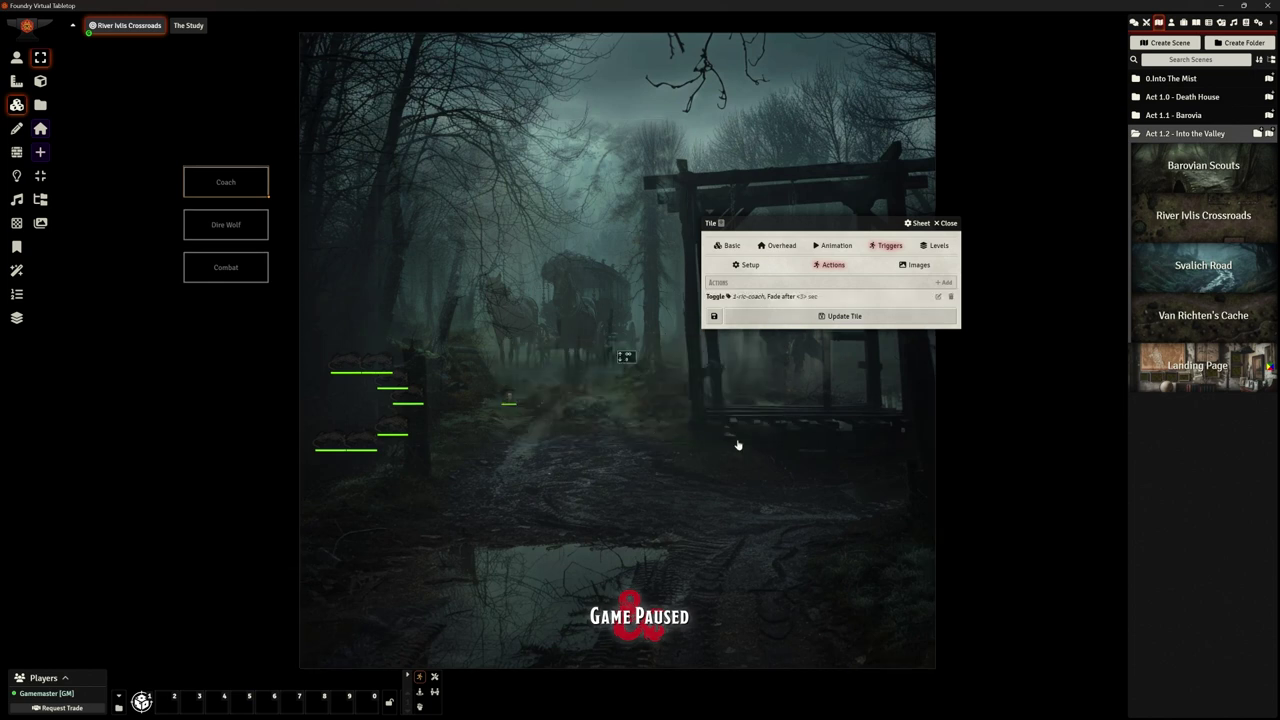
left_click(847, 316)
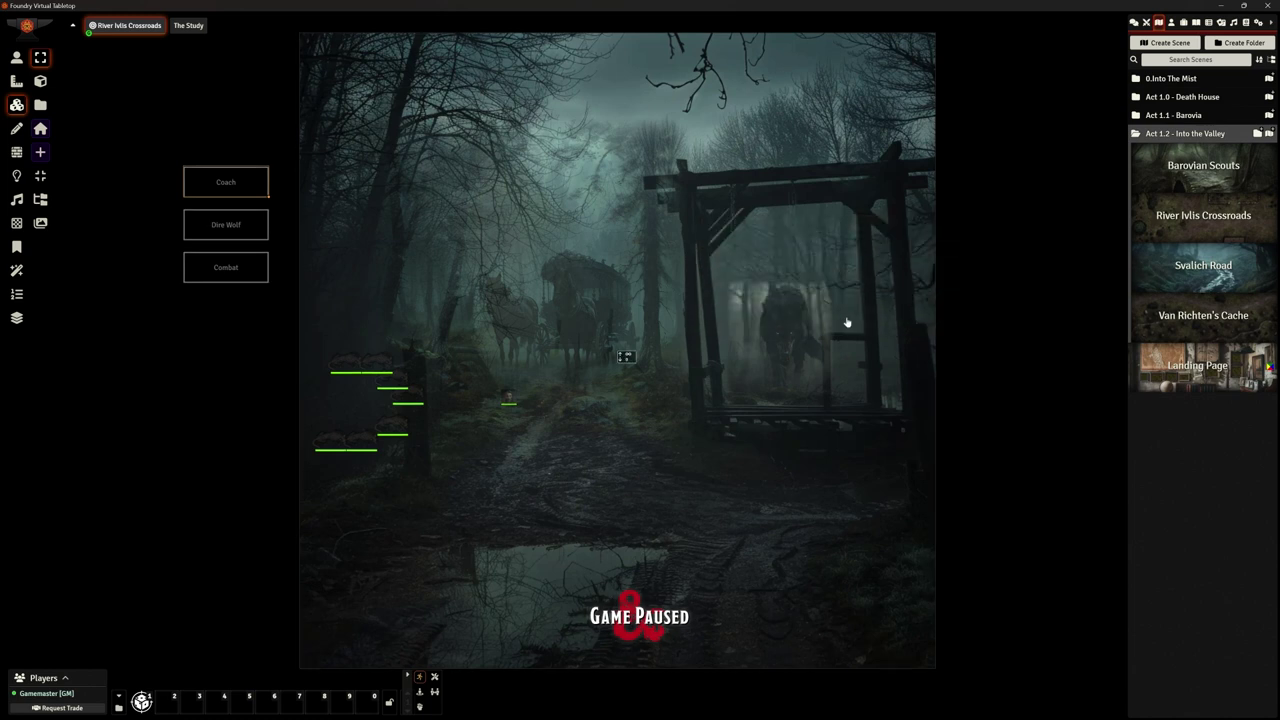
Tag the dire wolf overlay tile with 1-ric-direwolf, copy the tag text, and save the tile
double_click(758, 343)
left_click(659, 505)
type("1-ric-direwolf")
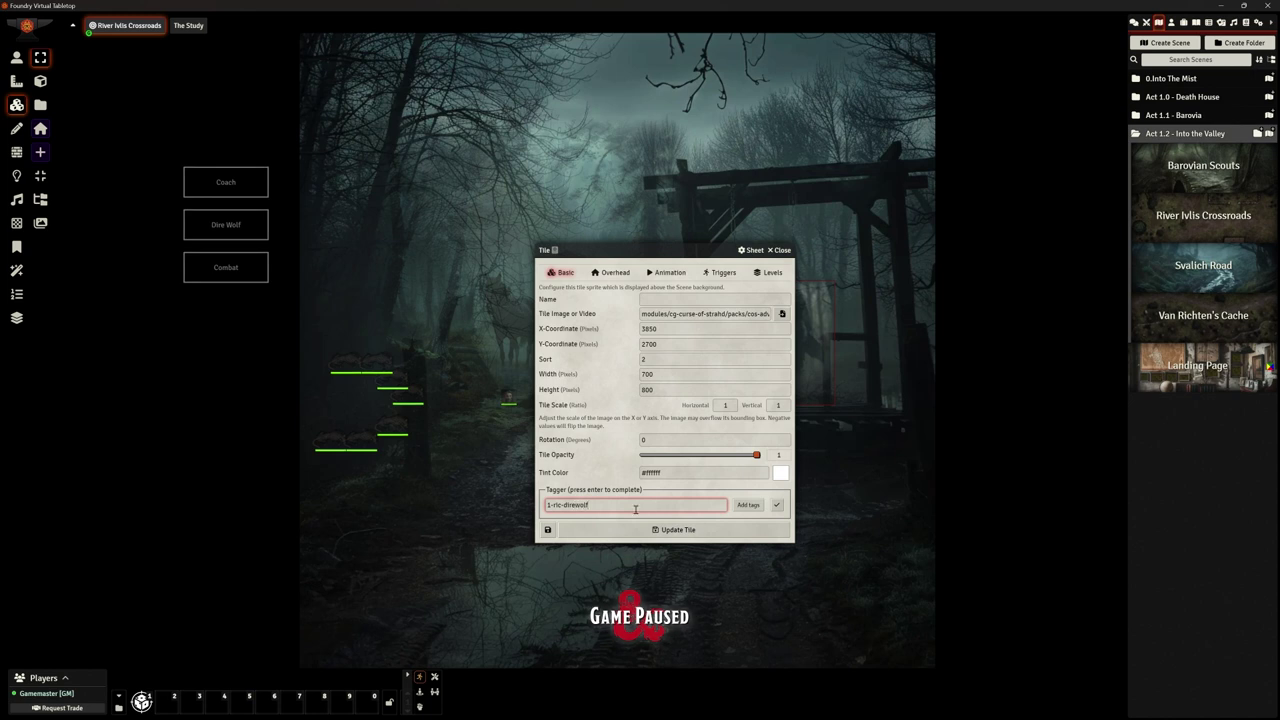
left_click_drag(632, 509, 512, 509)
key("ctrl+c")
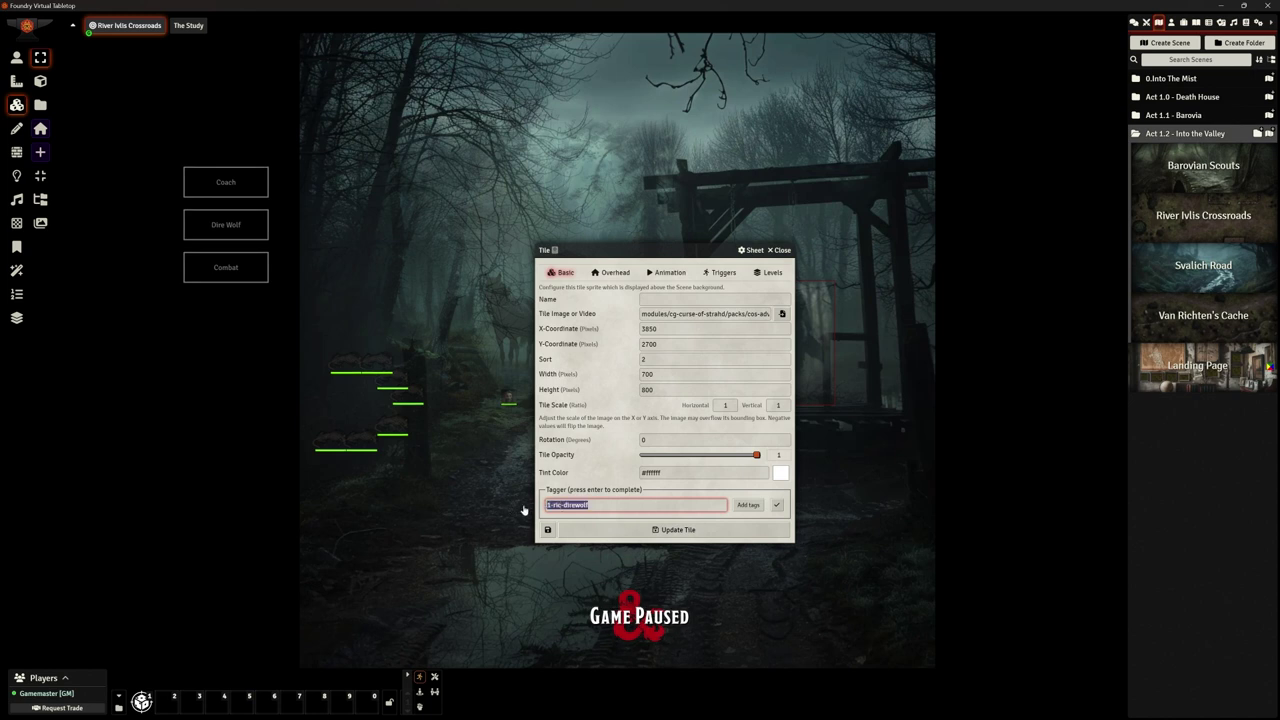
key("Return")
key("Return")
Configure the Dire Wolf button tile's trigger as controlled by GM Only, activated on Click, without requiring token sight
left_click(228, 230)
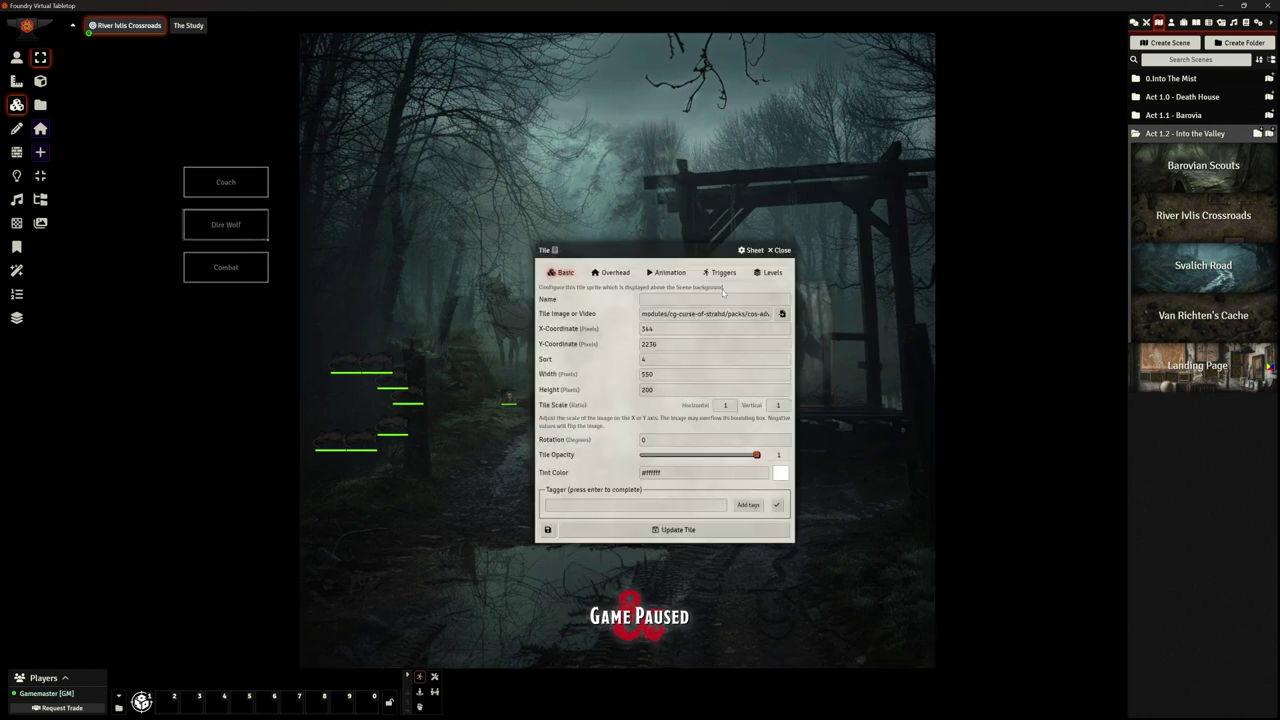
left_click(722, 272)
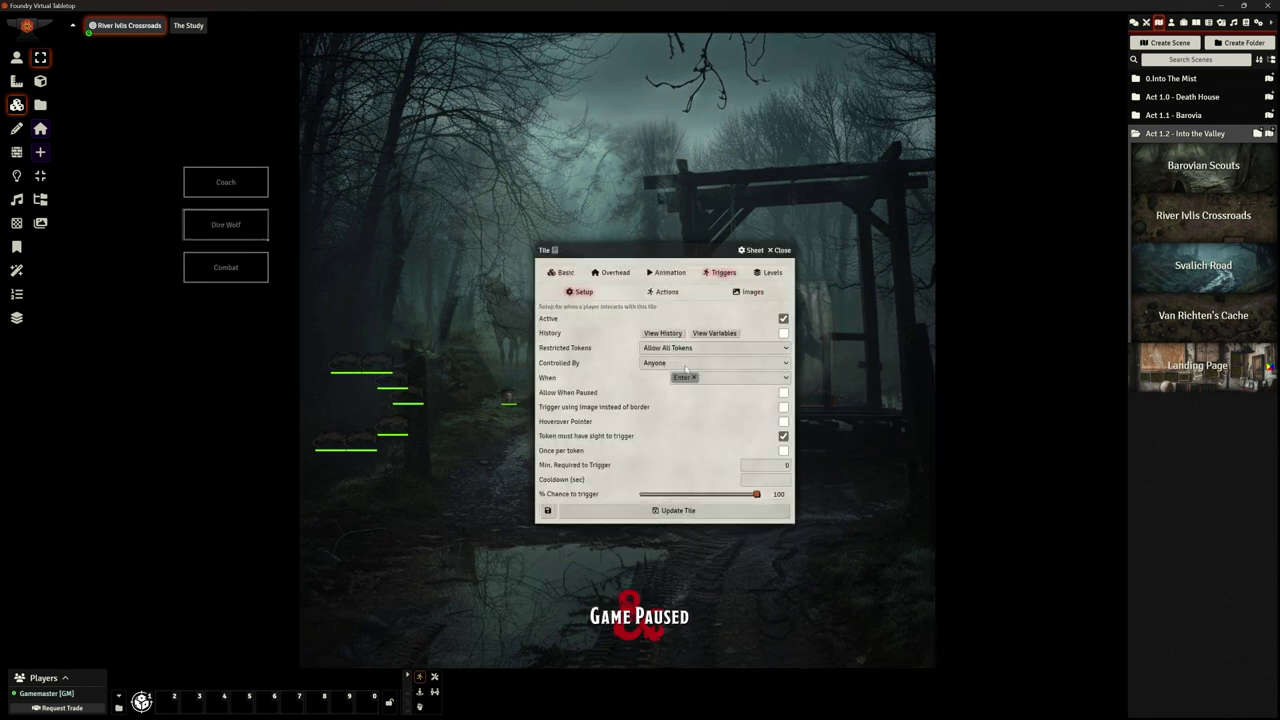
left_click(683, 365)
left_click(700, 391)
left_click(698, 378)
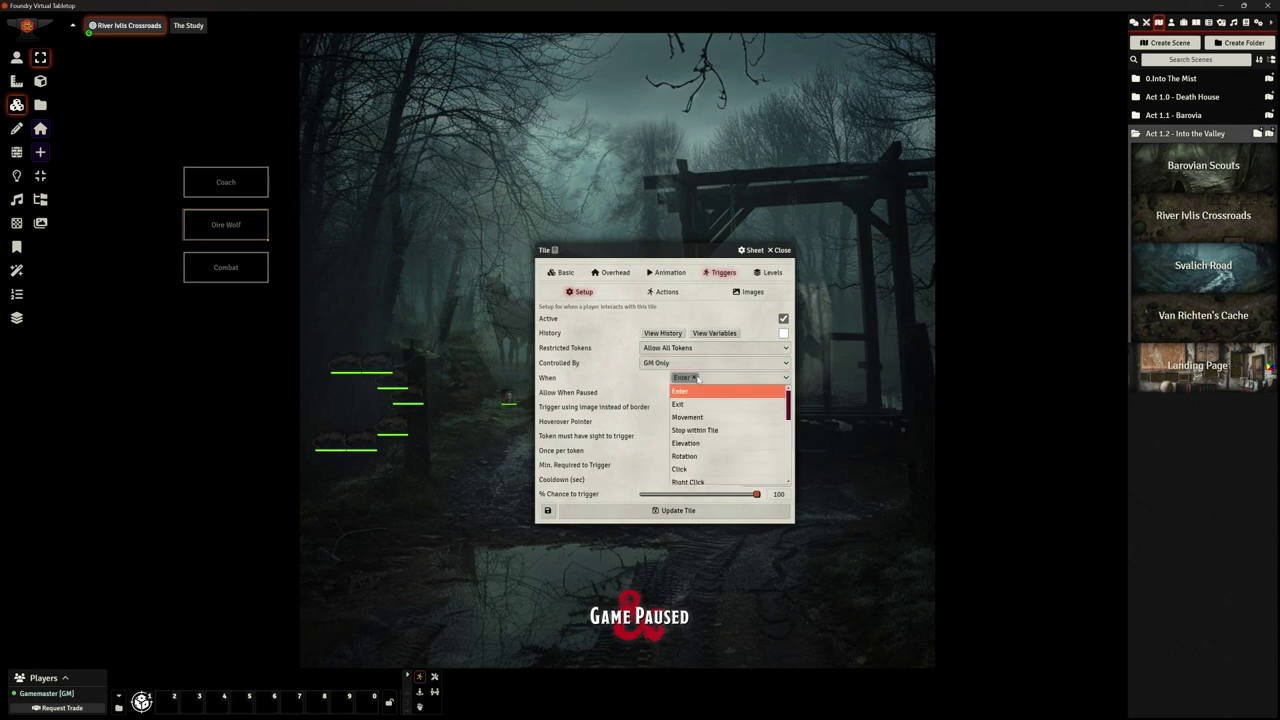
left_click(694, 377)
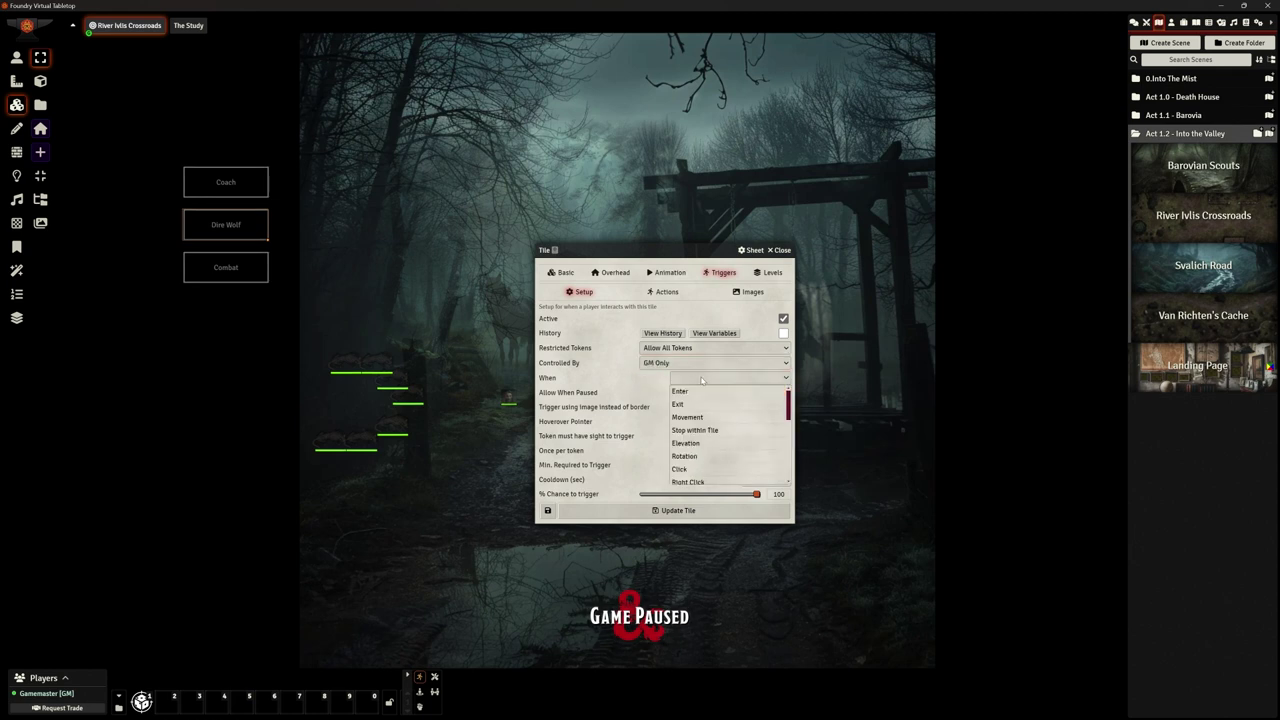
left_click(696, 469)
left_click(783, 438)
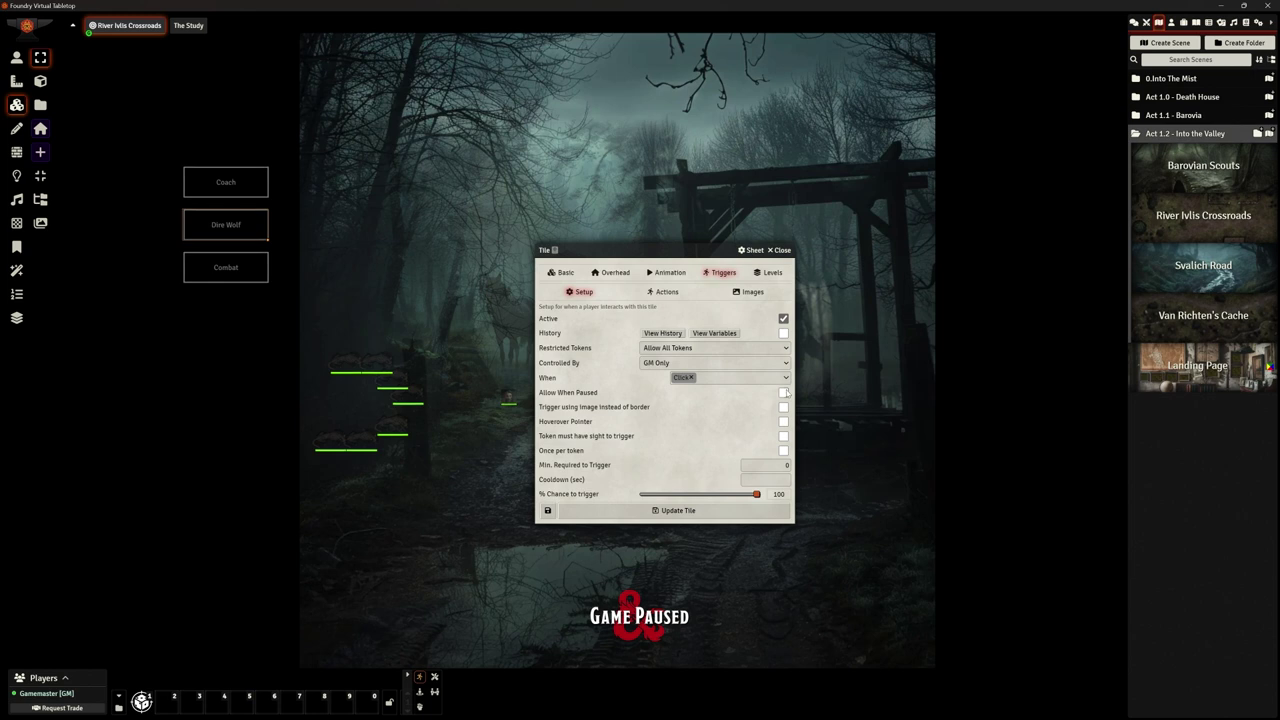
Add a Show/Hide trigger action to the Dire Wolf button tile, targeting the entity tagged 1-ric-direwolf
left_click(660, 292)
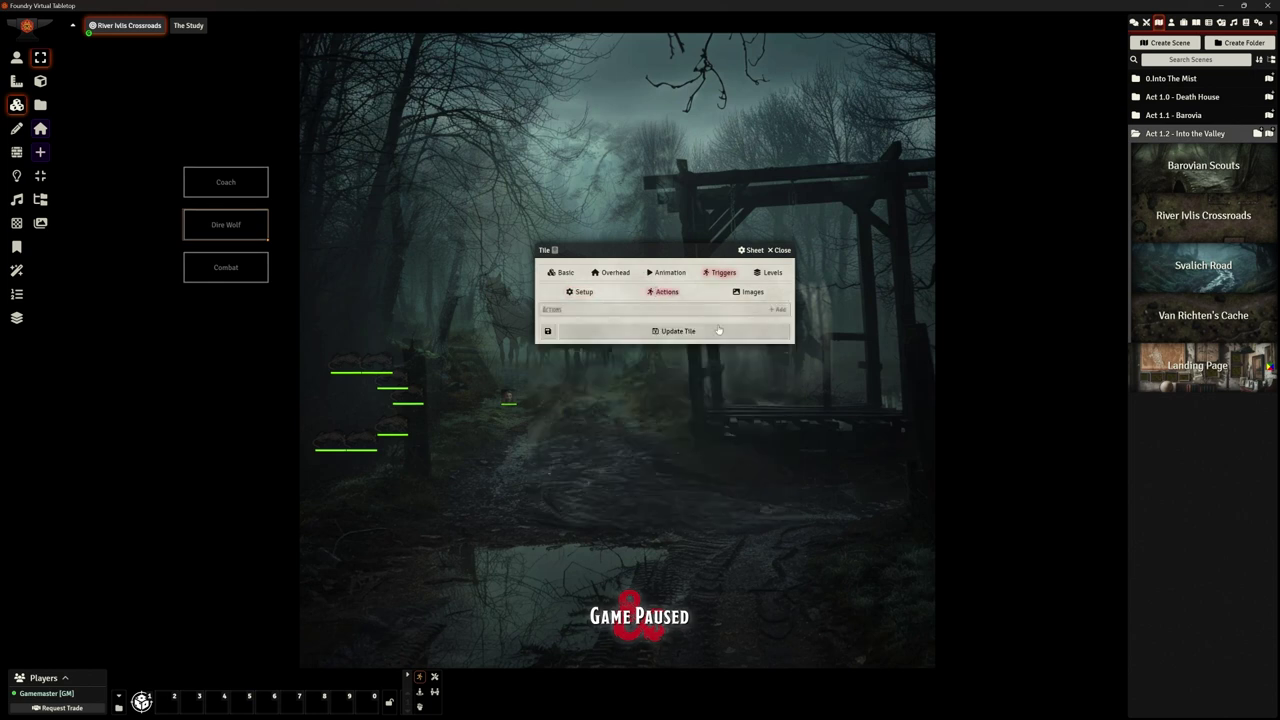
left_click(777, 310)
left_click(620, 366)
scroll(657, 489, "down", 10)
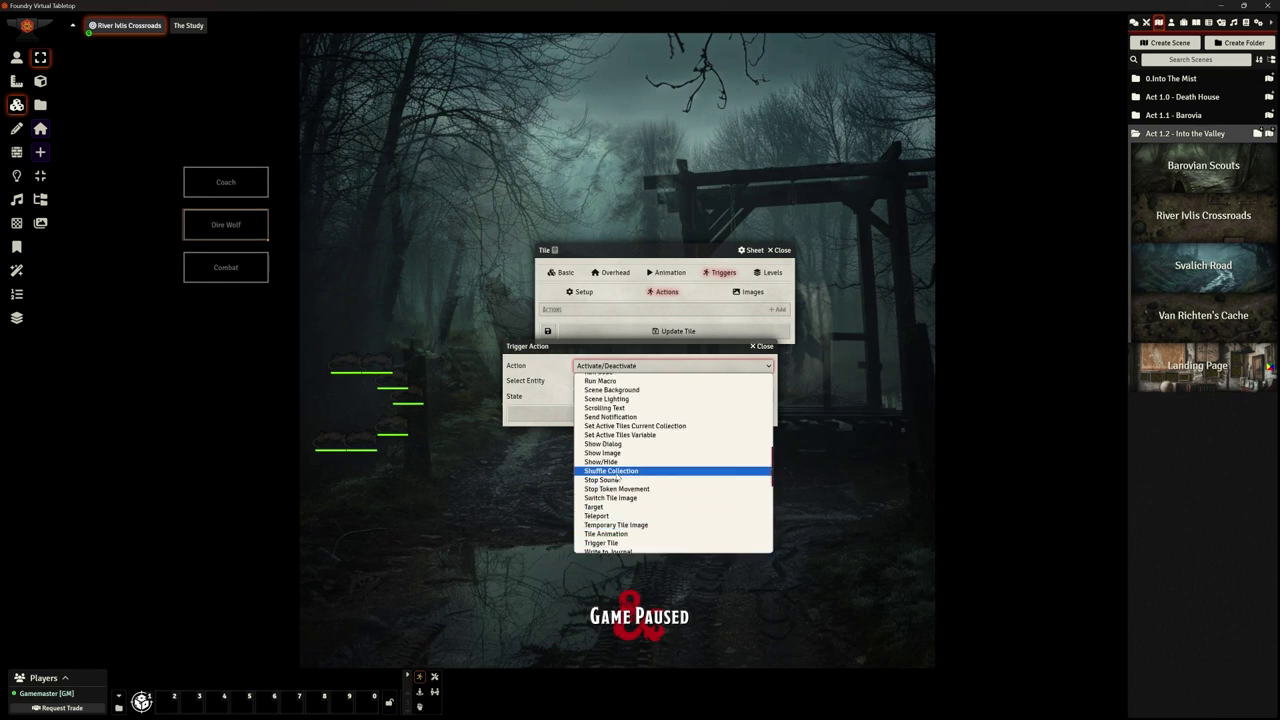
left_click(620, 461)
left_click(765, 381)
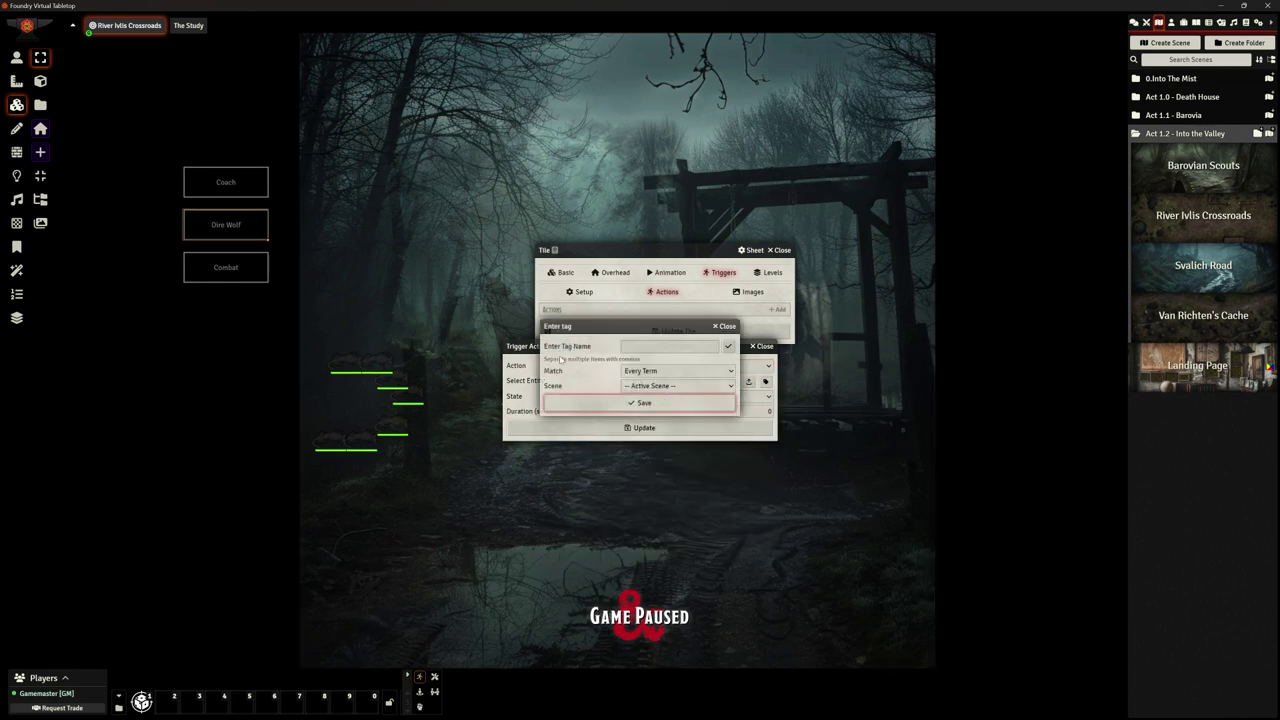
key("ctrl+v")
left_click(620, 402)
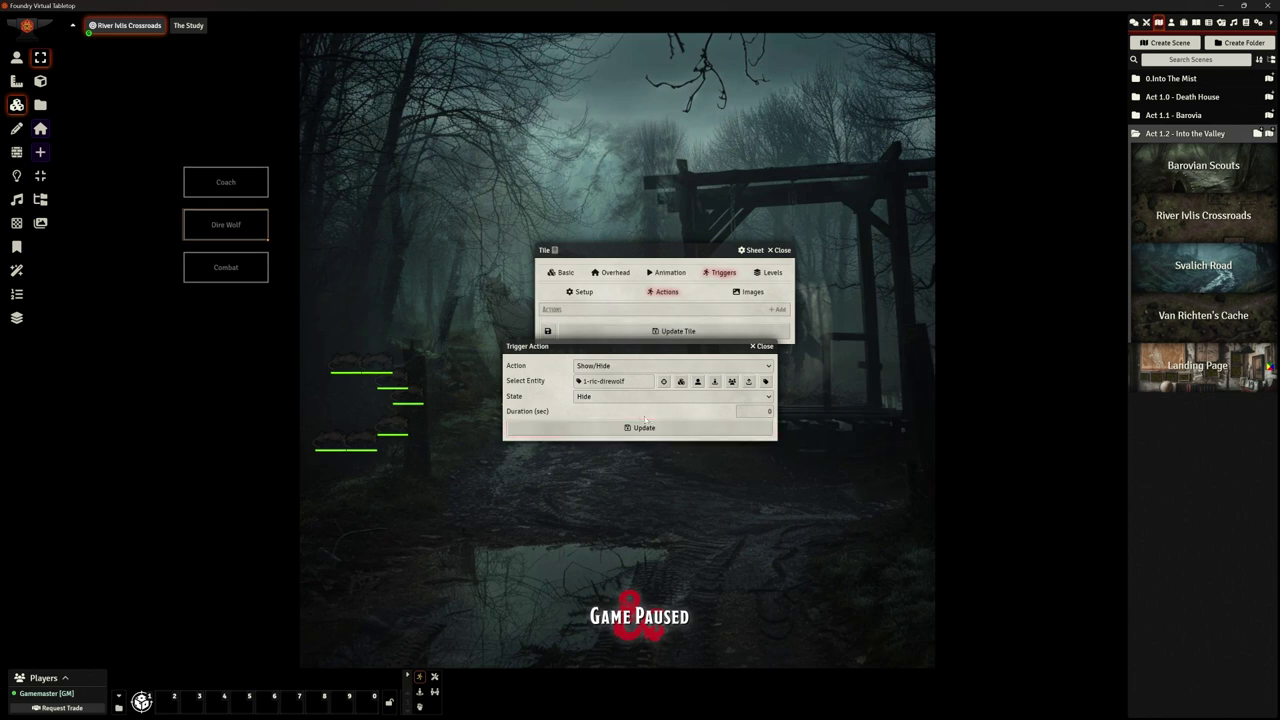
Set the dire wolf action's state to Toggle with a 3-second duration, and save both the action and the Dire Wolf button tile
left_click(620, 397)
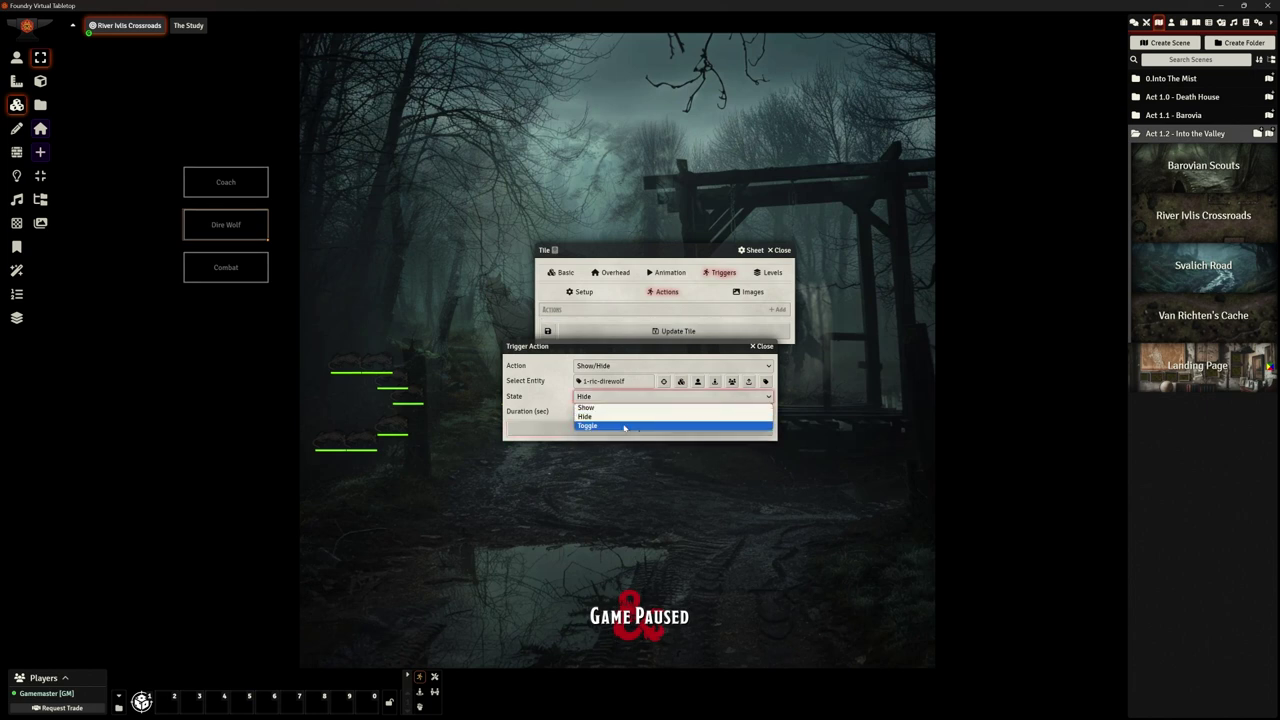
left_click(660, 425)
left_click(769, 411)
type("3")
left_click(698, 429)
left_click(669, 344)
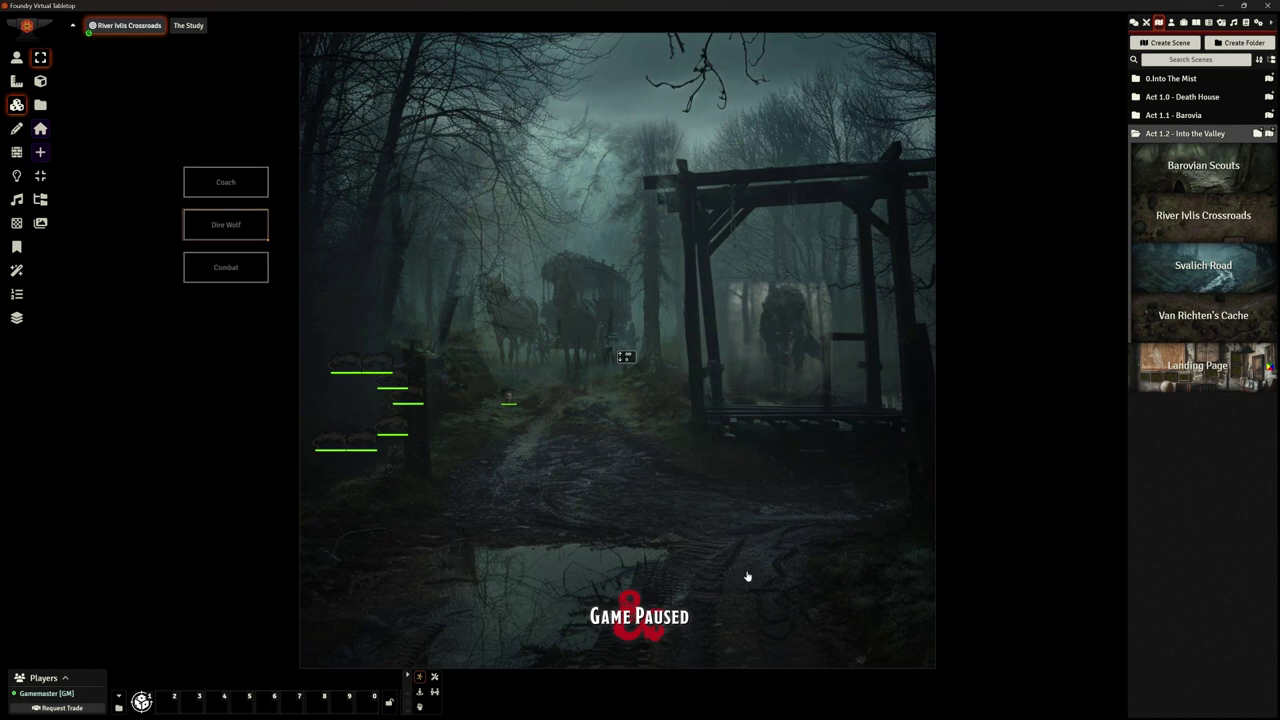
Tag the full-scene gallows overlay tile with 1-ric-gallows, copying the tag text, and save the tile
double_click(743, 533)
left_click(610, 503)
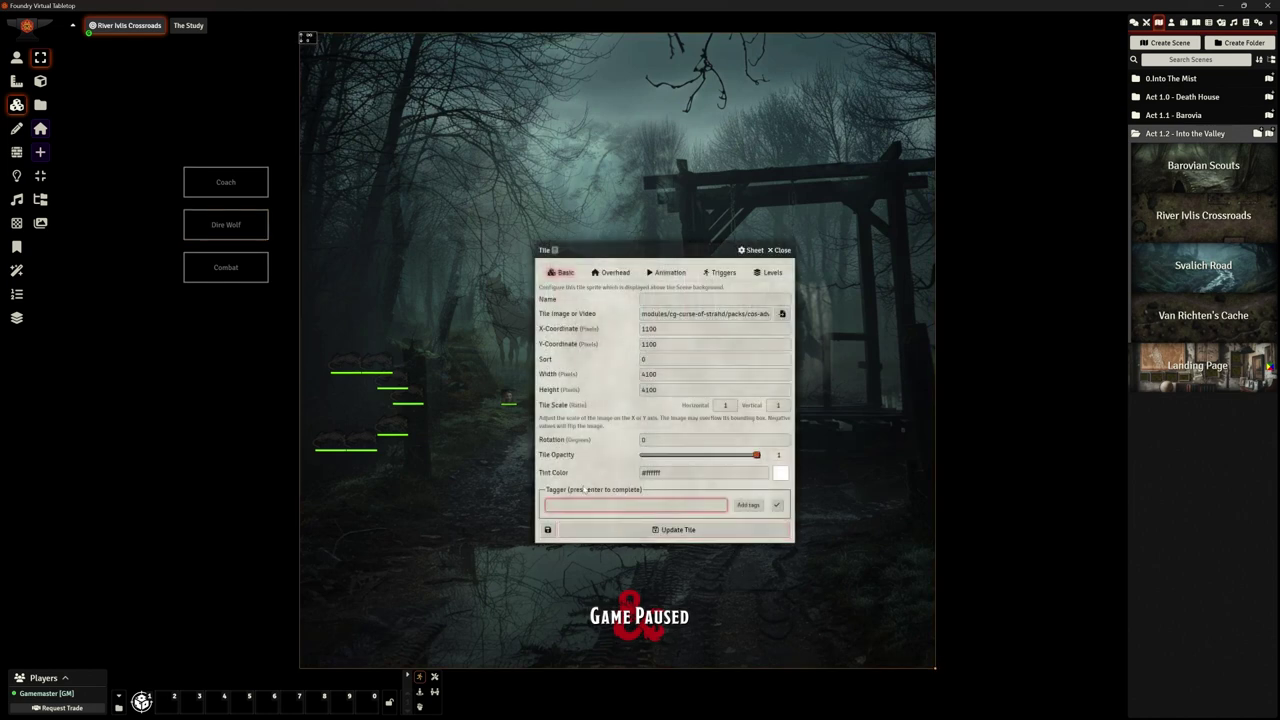
type("1-ric-gallows")
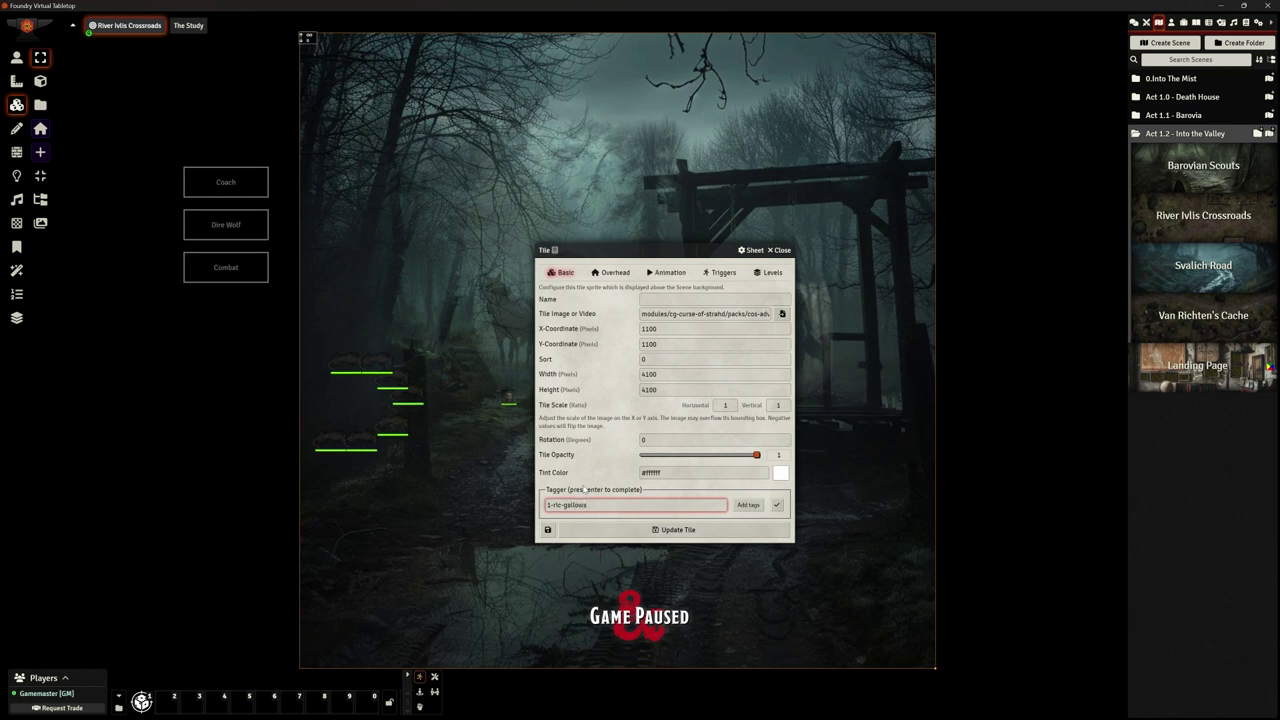
left_click_drag(598, 507, 540, 506)
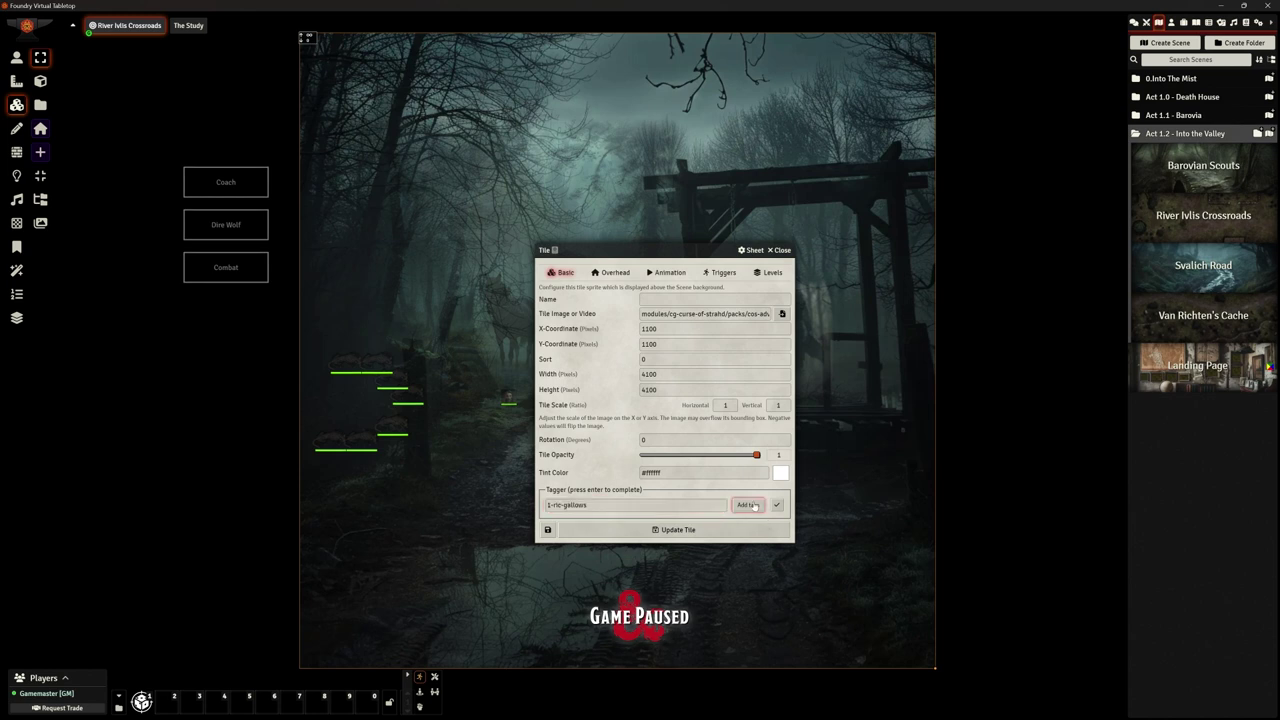
left_click(753, 505)
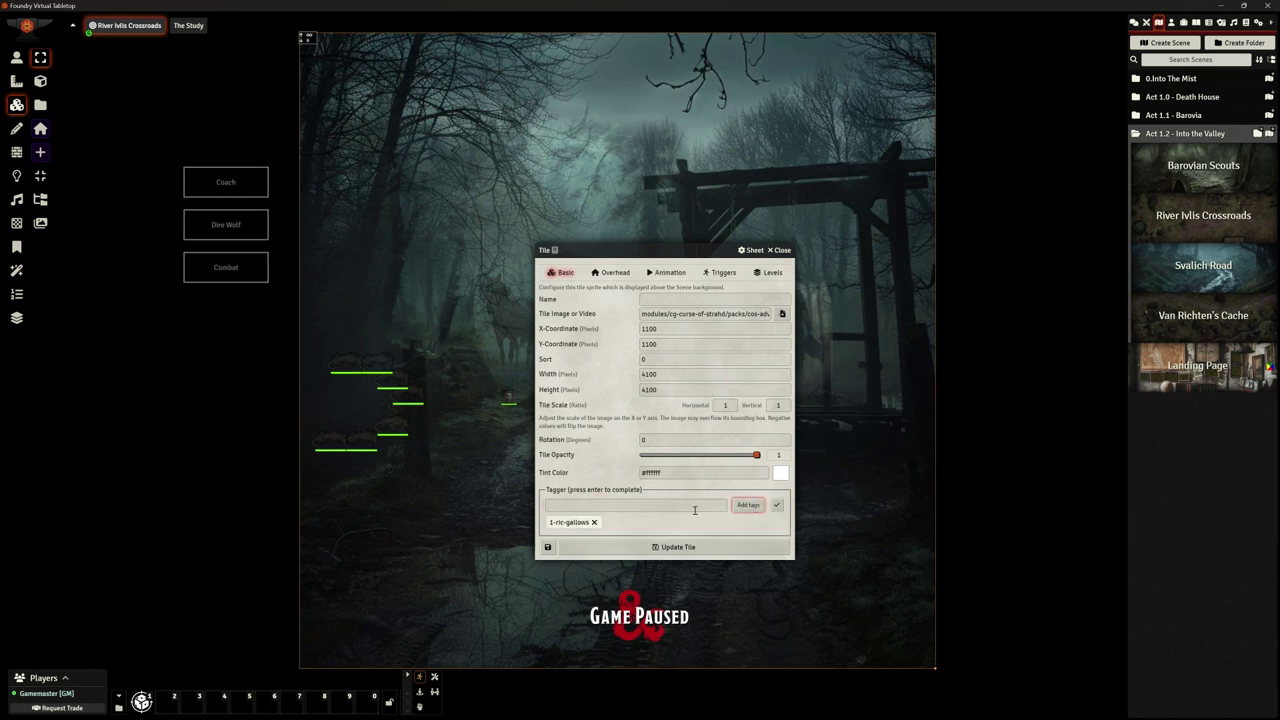
left_click(679, 546)
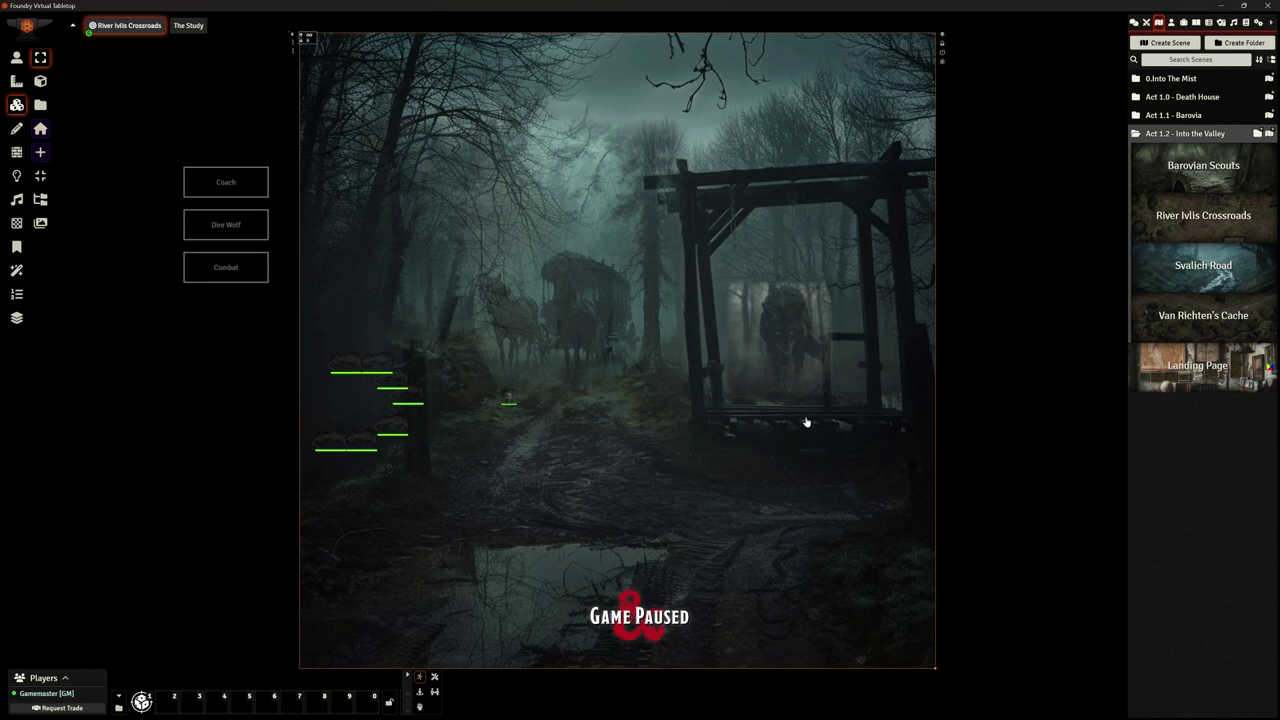
Configure the Combat button tile's trigger as controlled by GM Only, activated on Click, allowed when paused, without requiring token sight
double_click(225, 273)
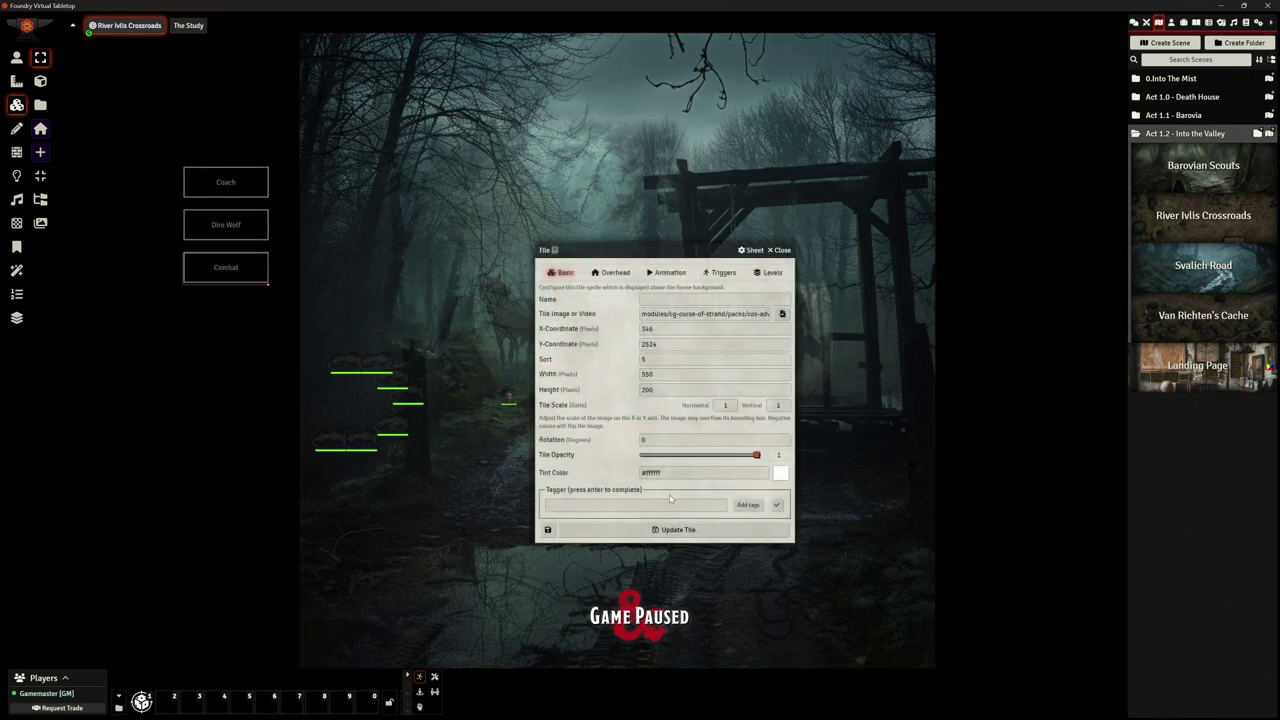
left_click(719, 272)
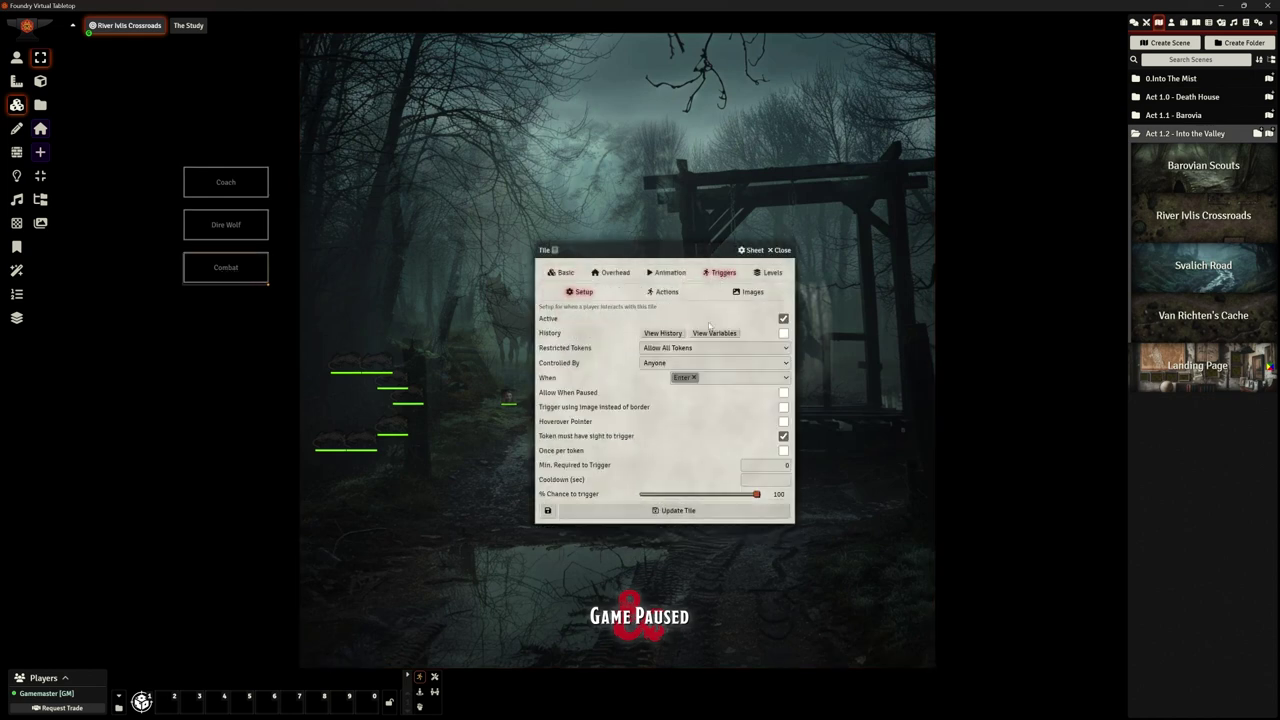
left_click(665, 364)
left_click(684, 387)
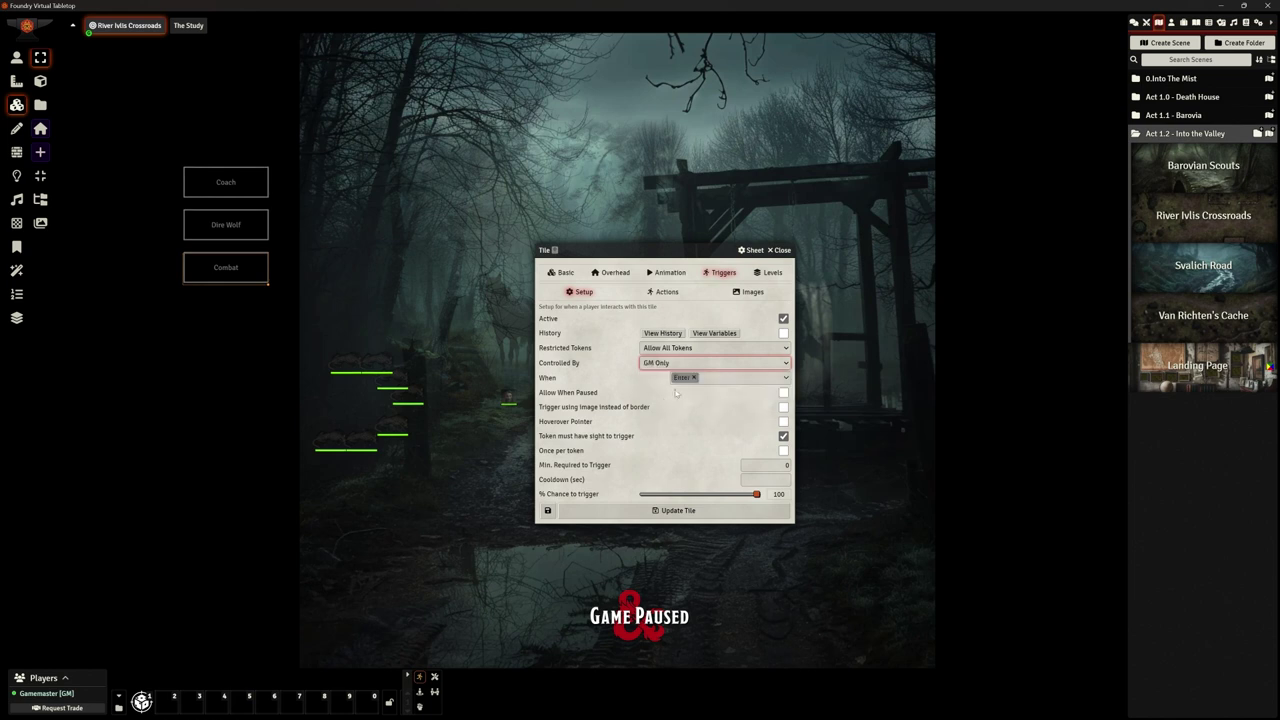
left_click(691, 378)
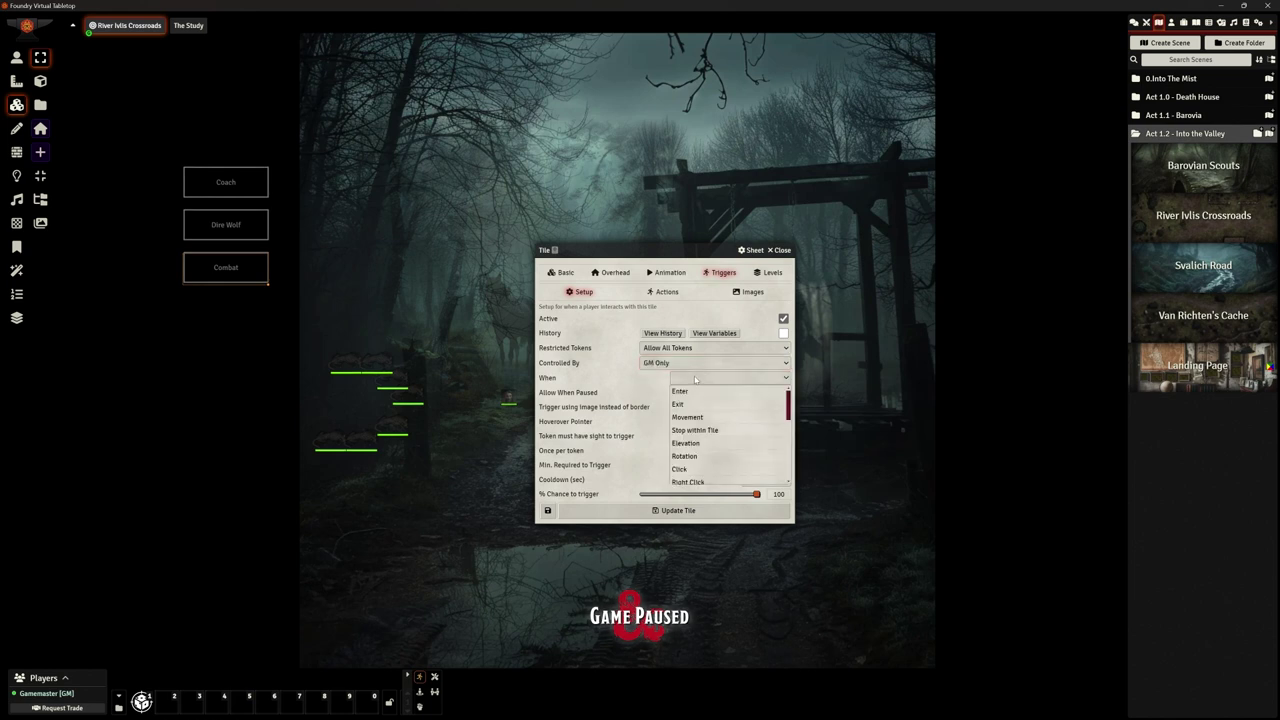
left_click(690, 471)
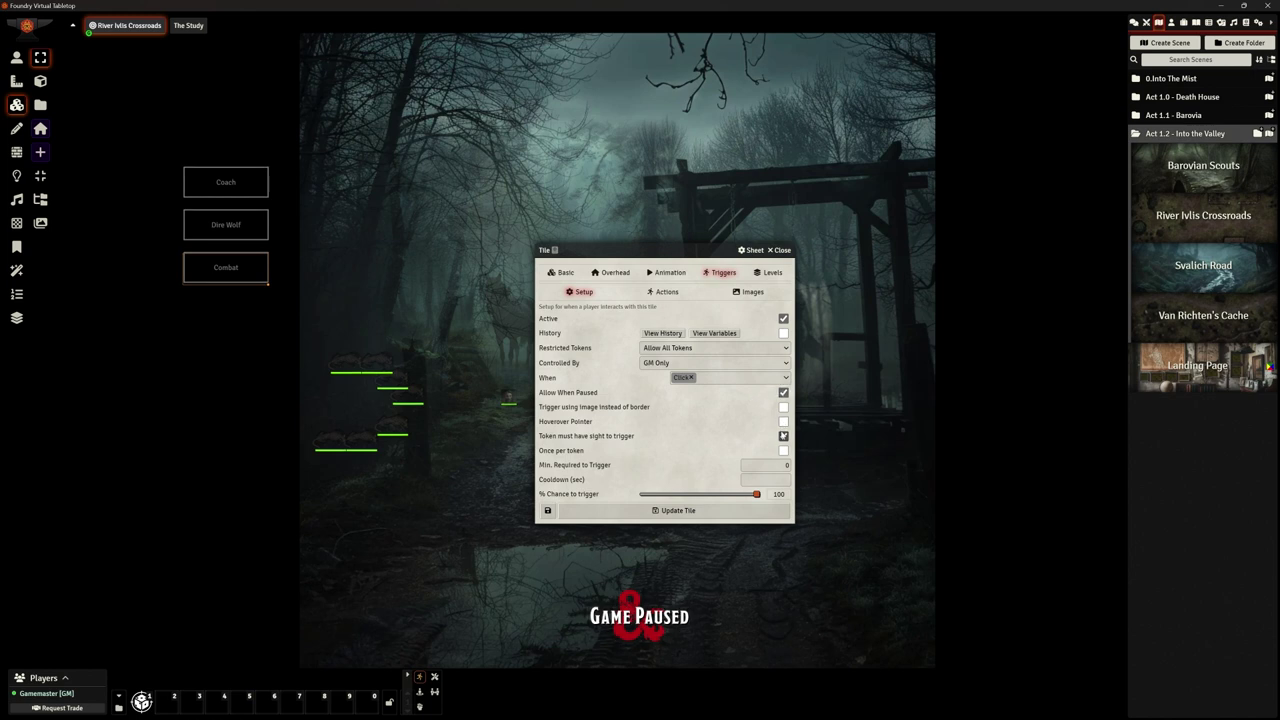
left_click(783, 436)
Add a Show/Hide trigger action to the Combat button tile, targeting the entity tagged 1-ric-gallows
left_click(663, 292)
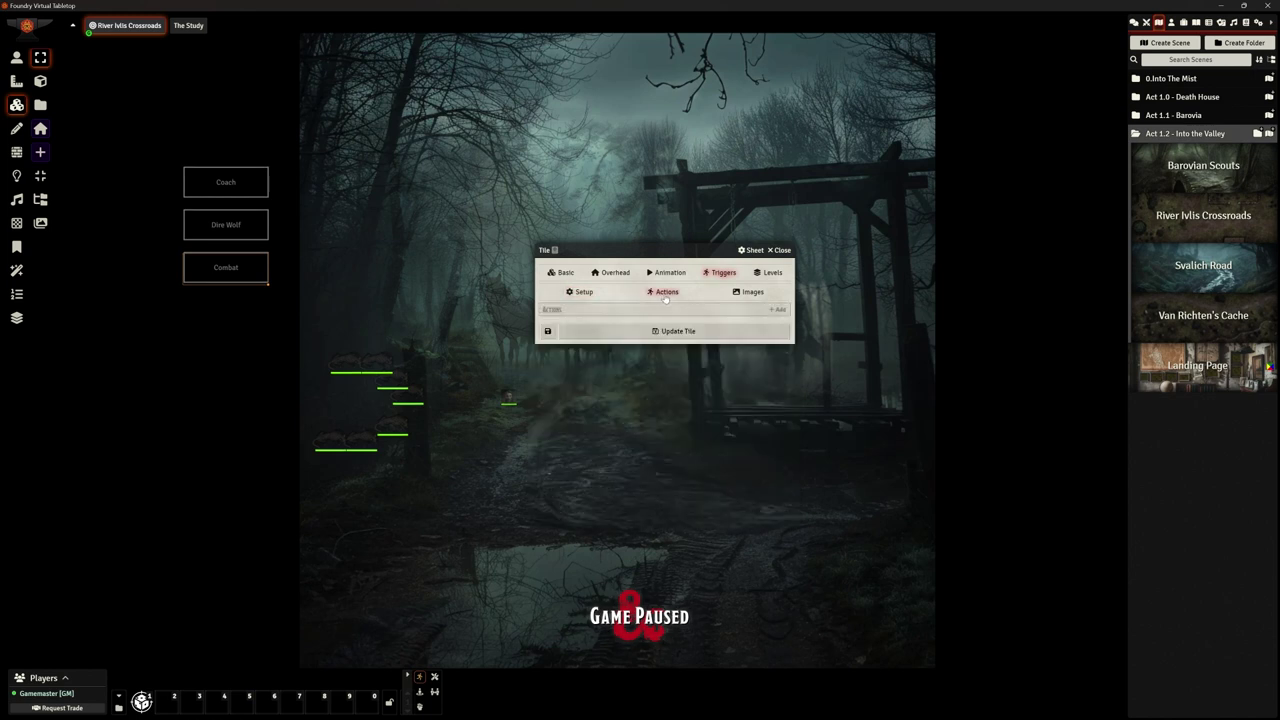
left_click(779, 310)
left_click(672, 365)
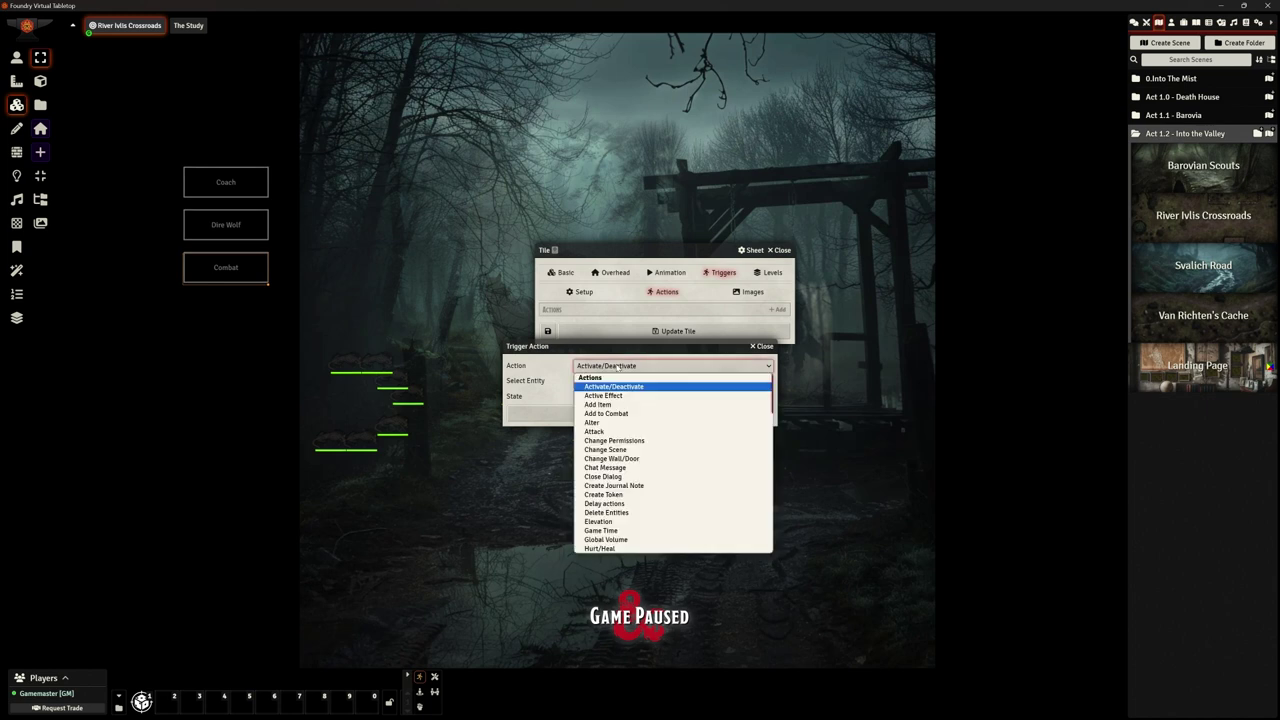
scroll(645, 480, "down", 5)
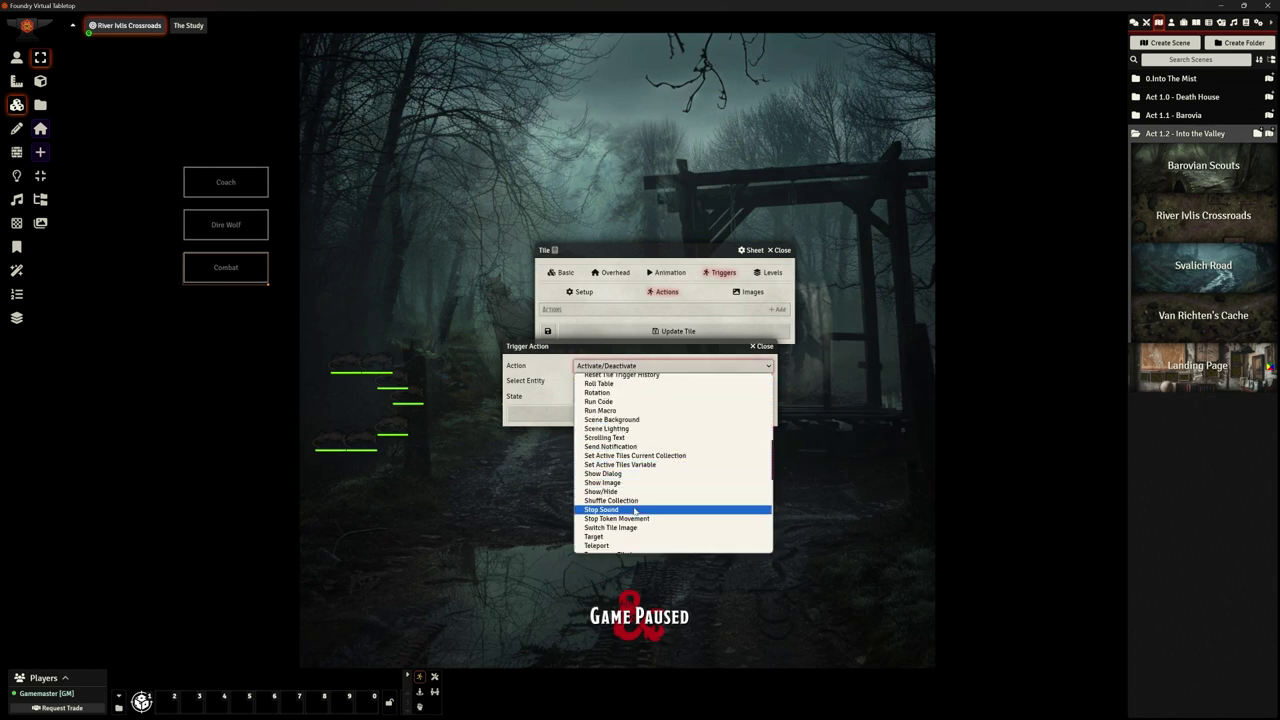
left_click(620, 492)
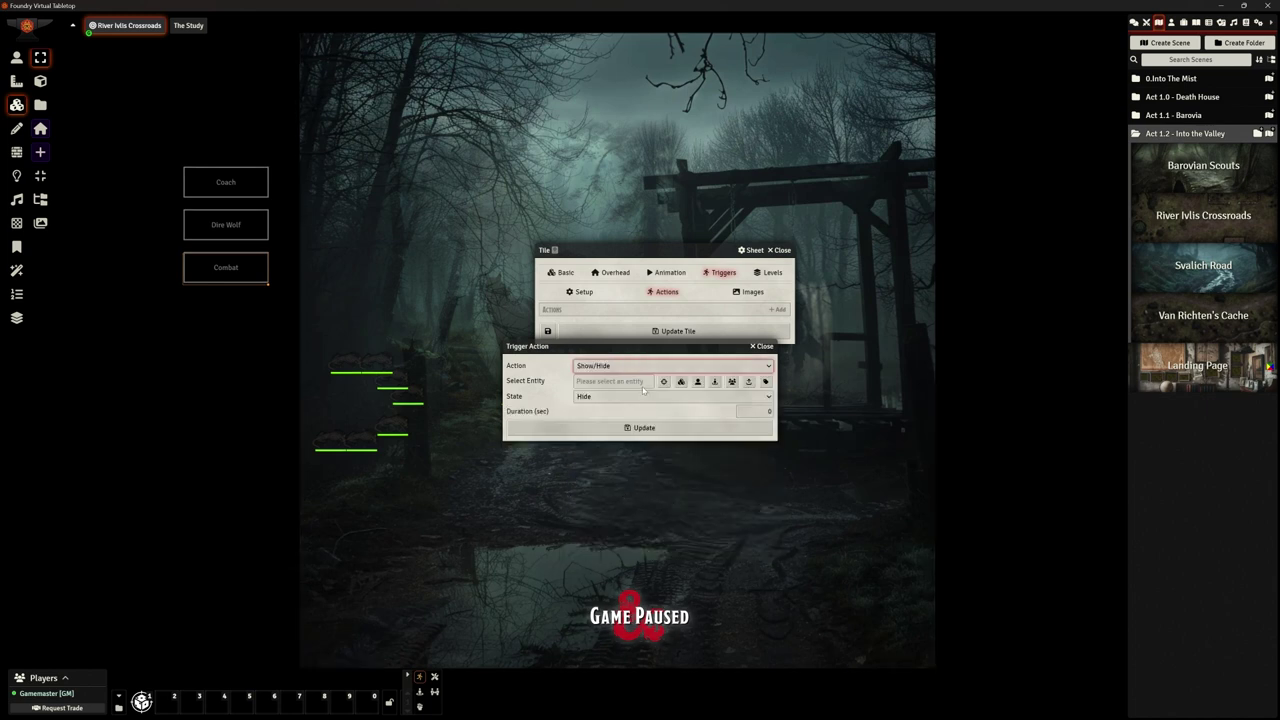
left_click(765, 381)
type("1-ric-gallows")
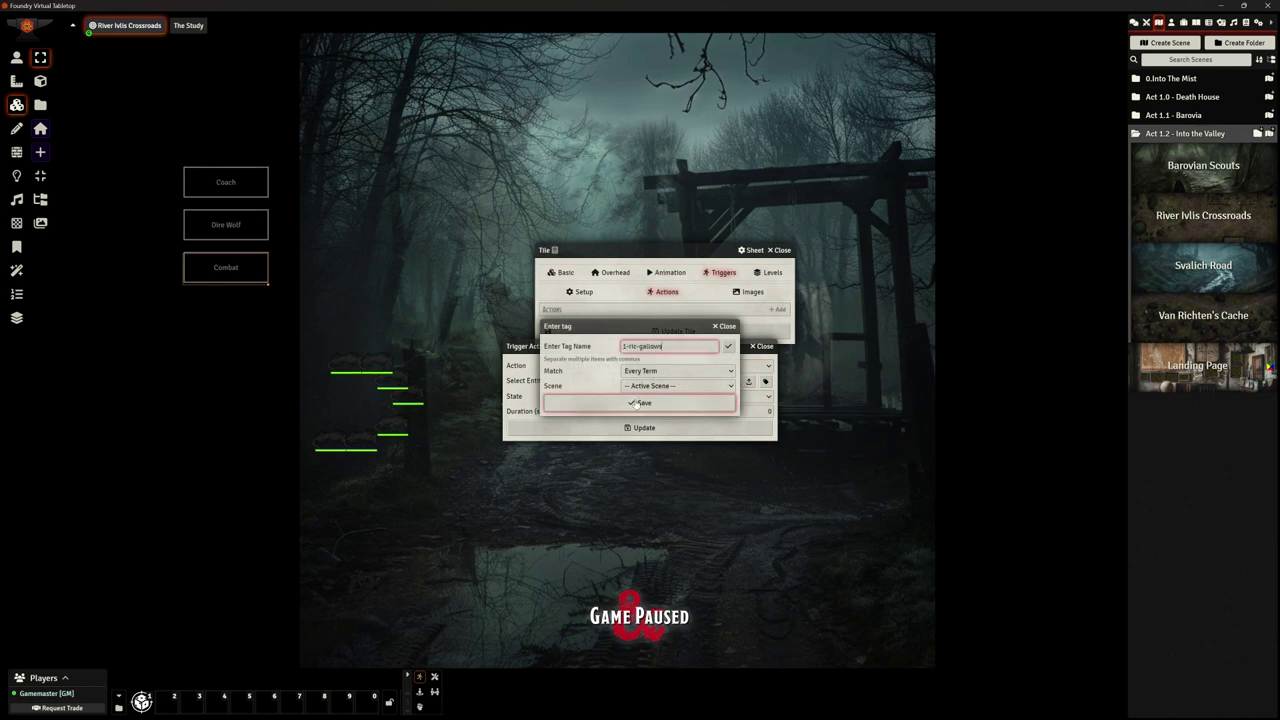
left_click(624, 401)
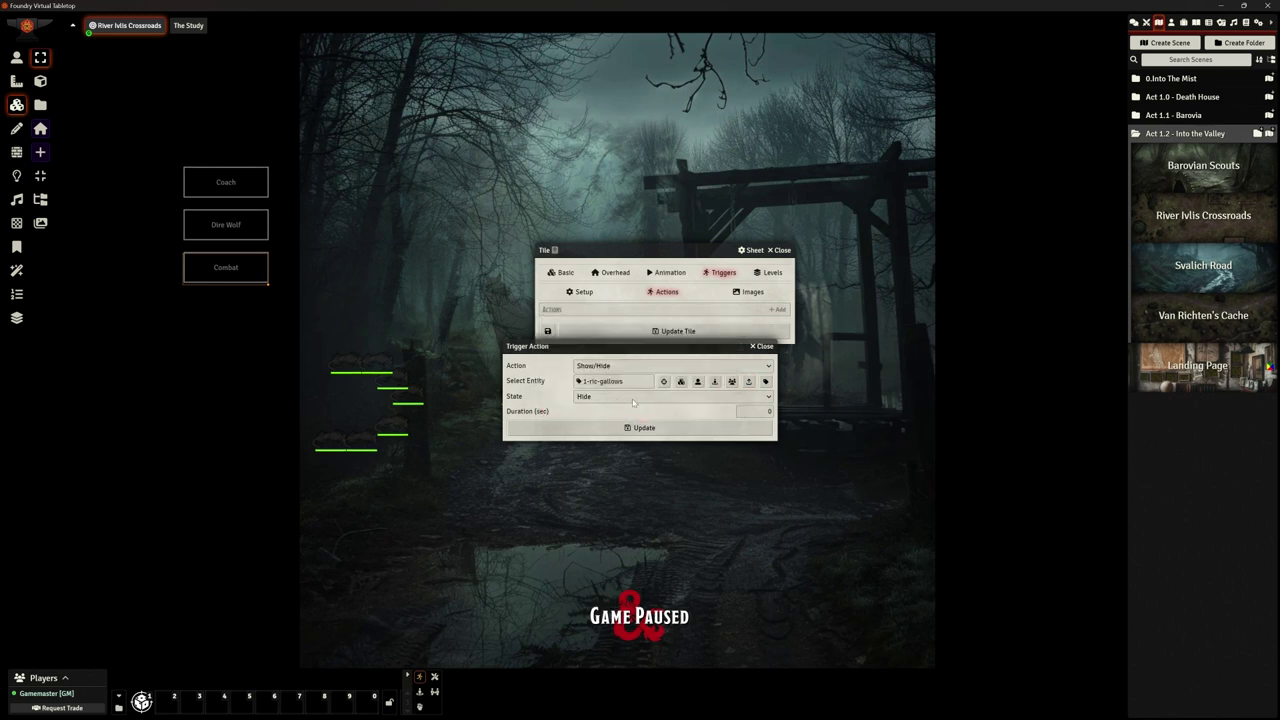
Give the gallows hide action a 3-second duration, and save both the action and the Combat button tile
left_click(755, 411)
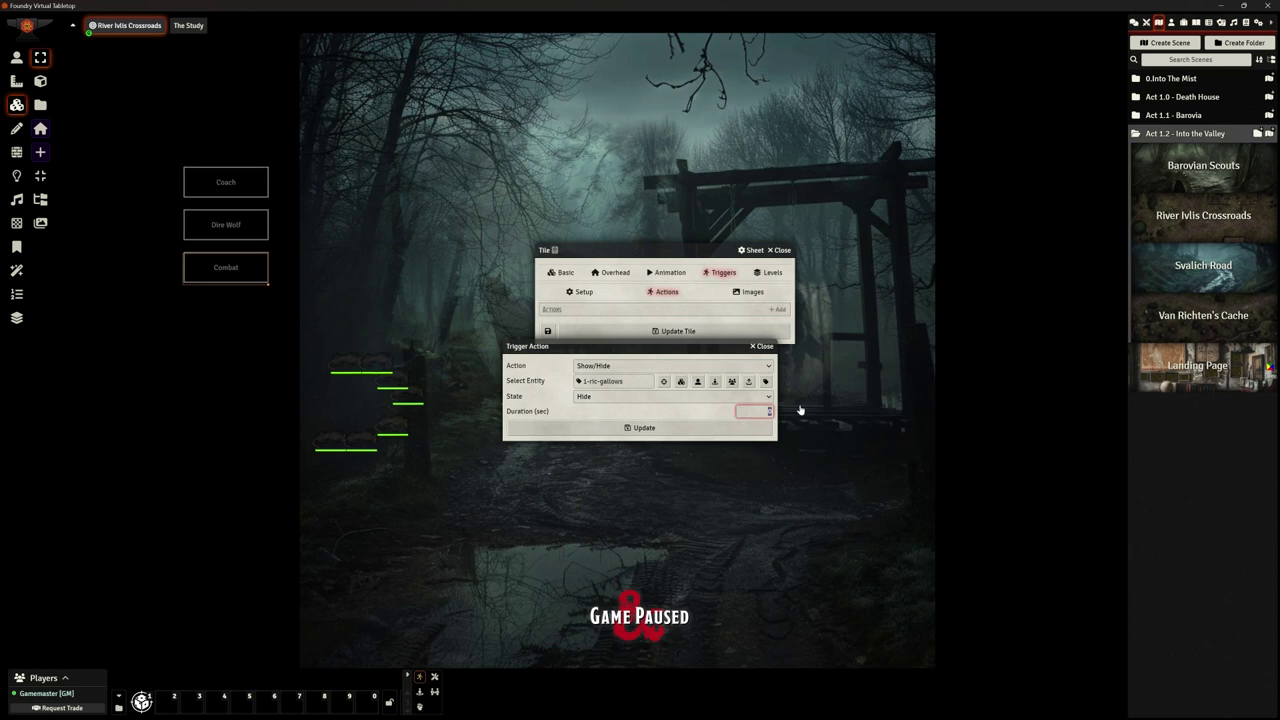
type("3")
left_click(662, 430)
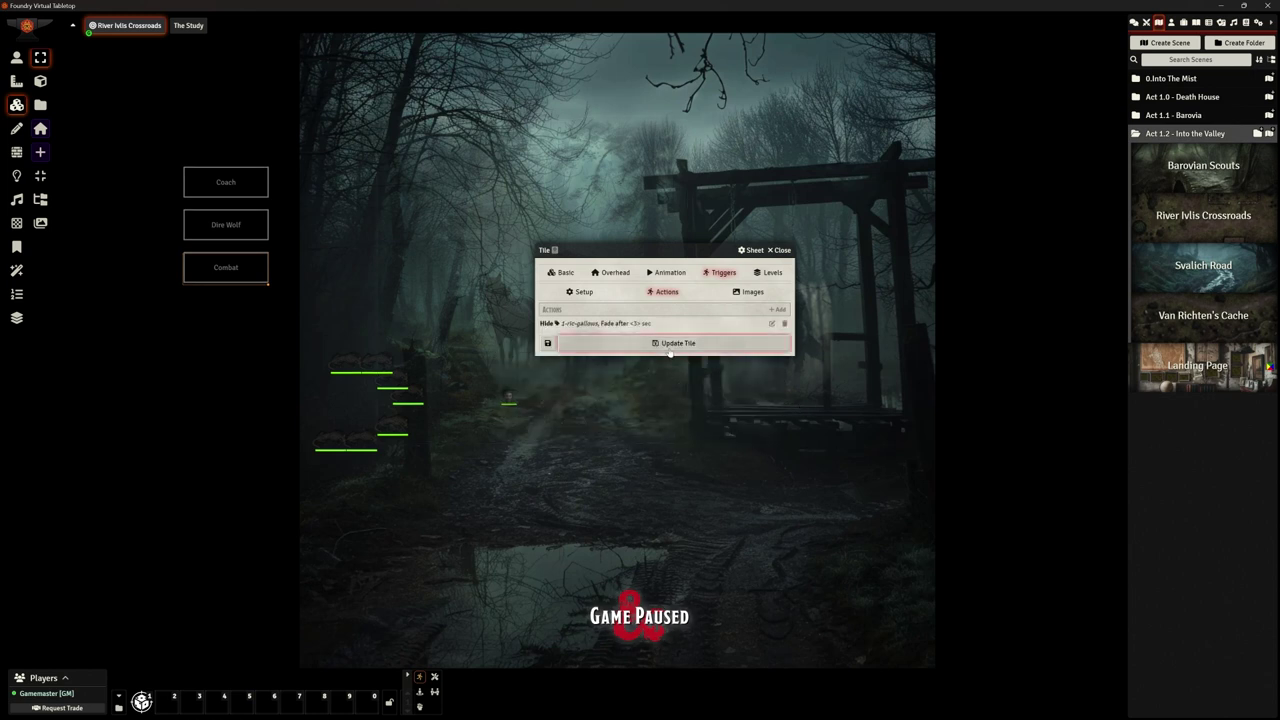
left_click(670, 344)
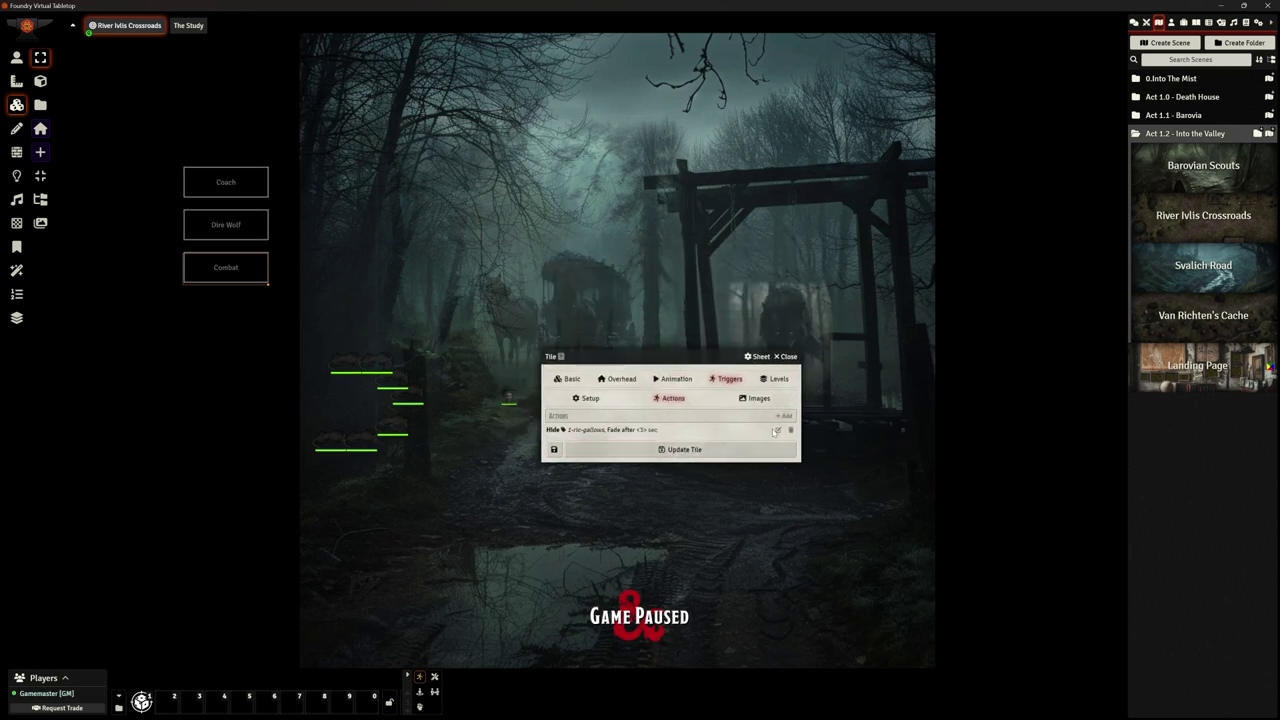
left_click(716, 450)
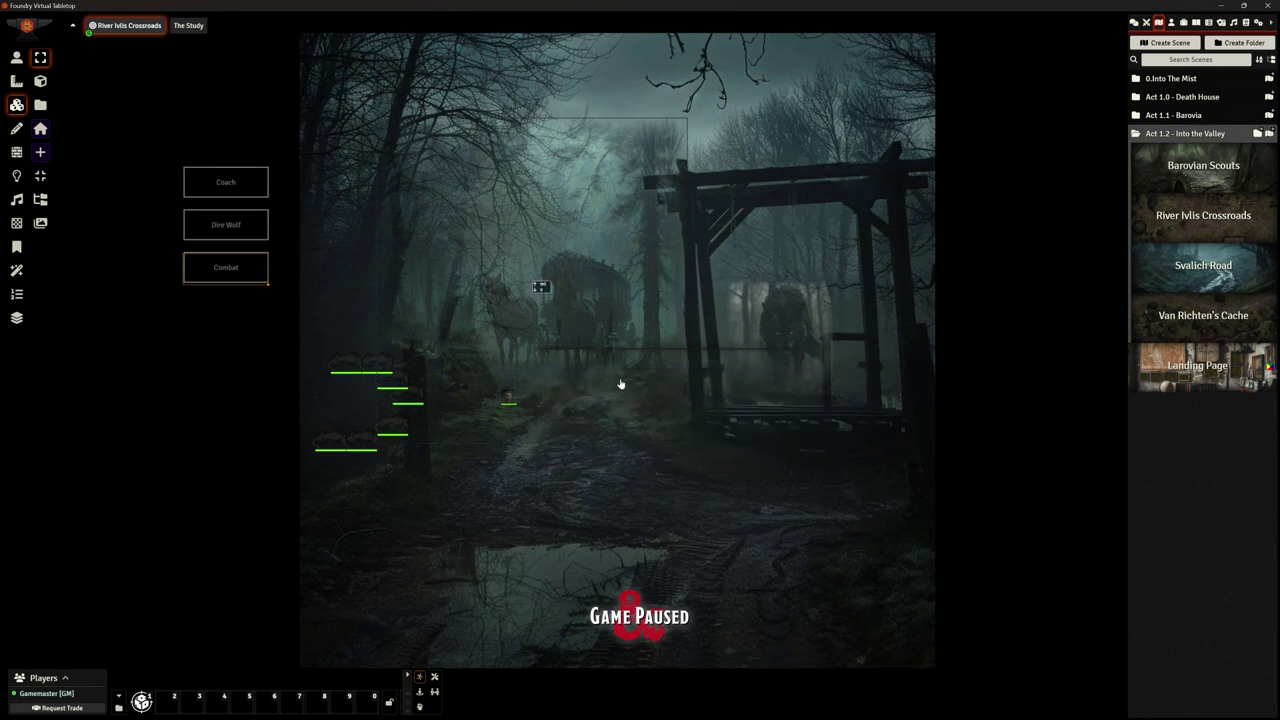
Copy the 1-ric-coach tag text from the coach overlay tile, keeping the tag on the tile
double_click(585, 318)
left_click(566, 522)
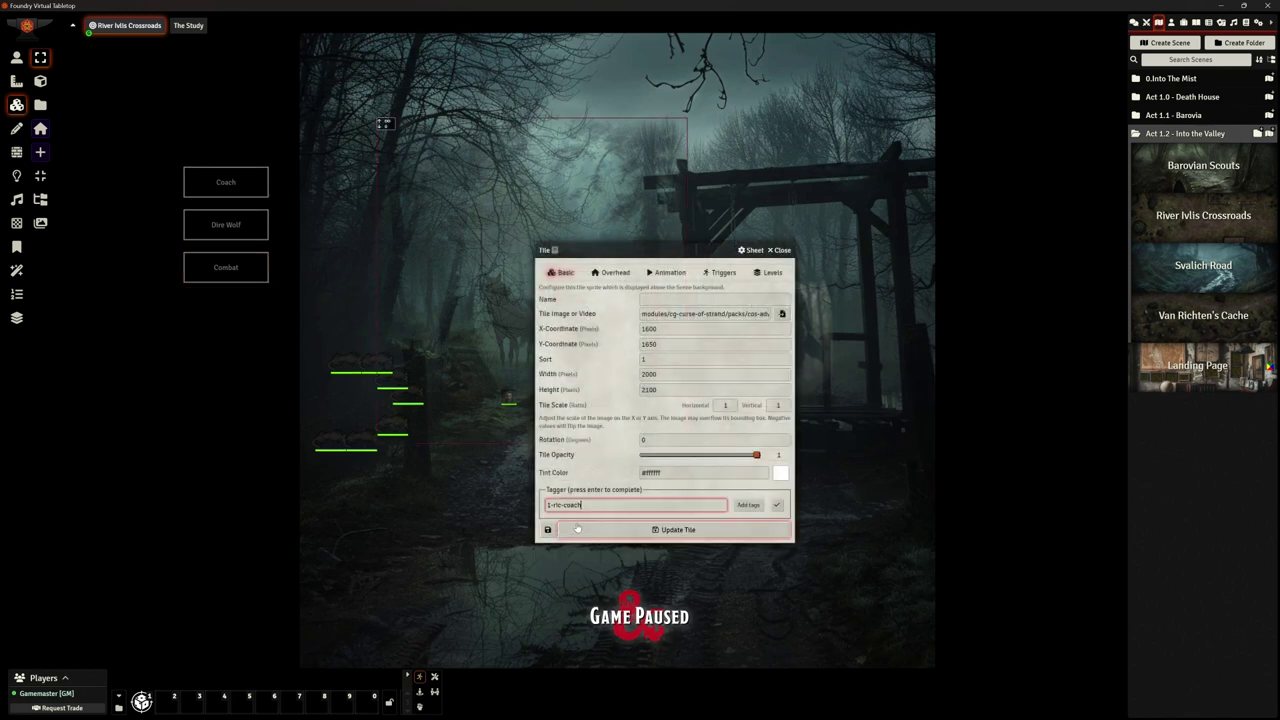
left_click_drag(588, 505, 514, 507)
key("ctrl+c")
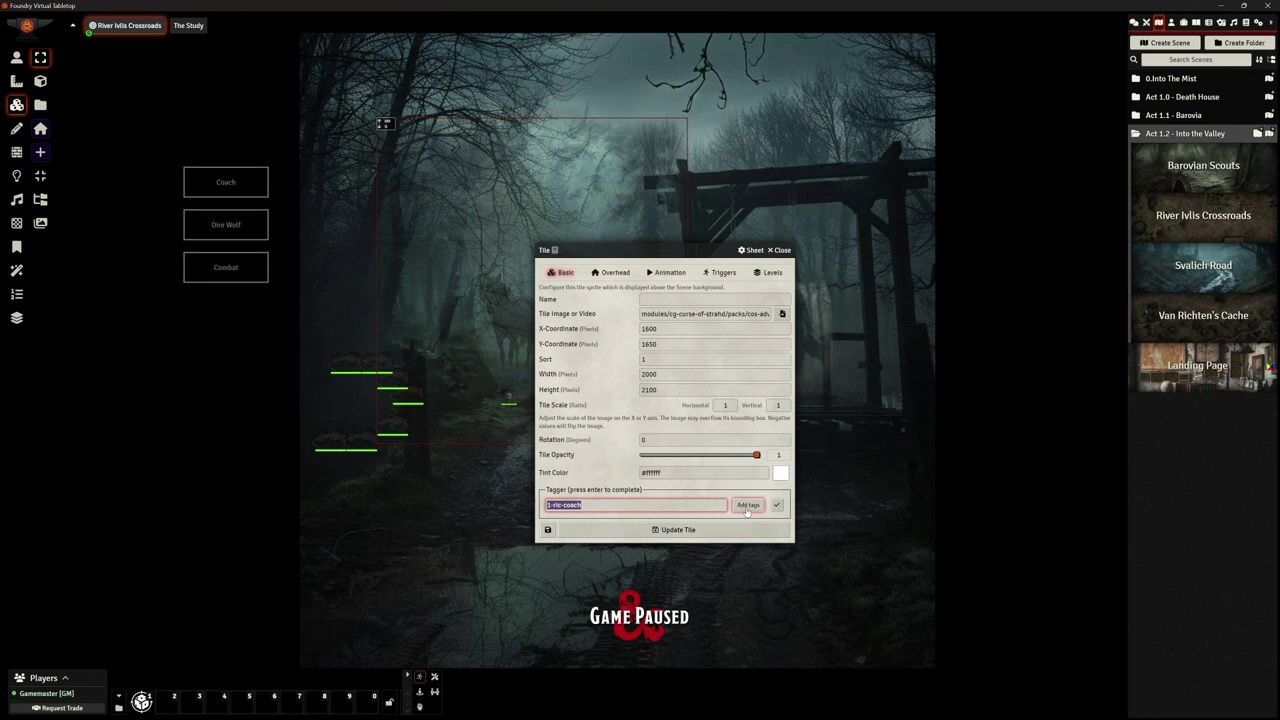
key("Return")
Add a second Show/Hide trigger action to the Combat button tile, targeting the entity tagged 1-ric-coach
double_click(229, 270)
left_click(778, 428)
left_click(645, 366)
scroll(645, 472, "down", 6)
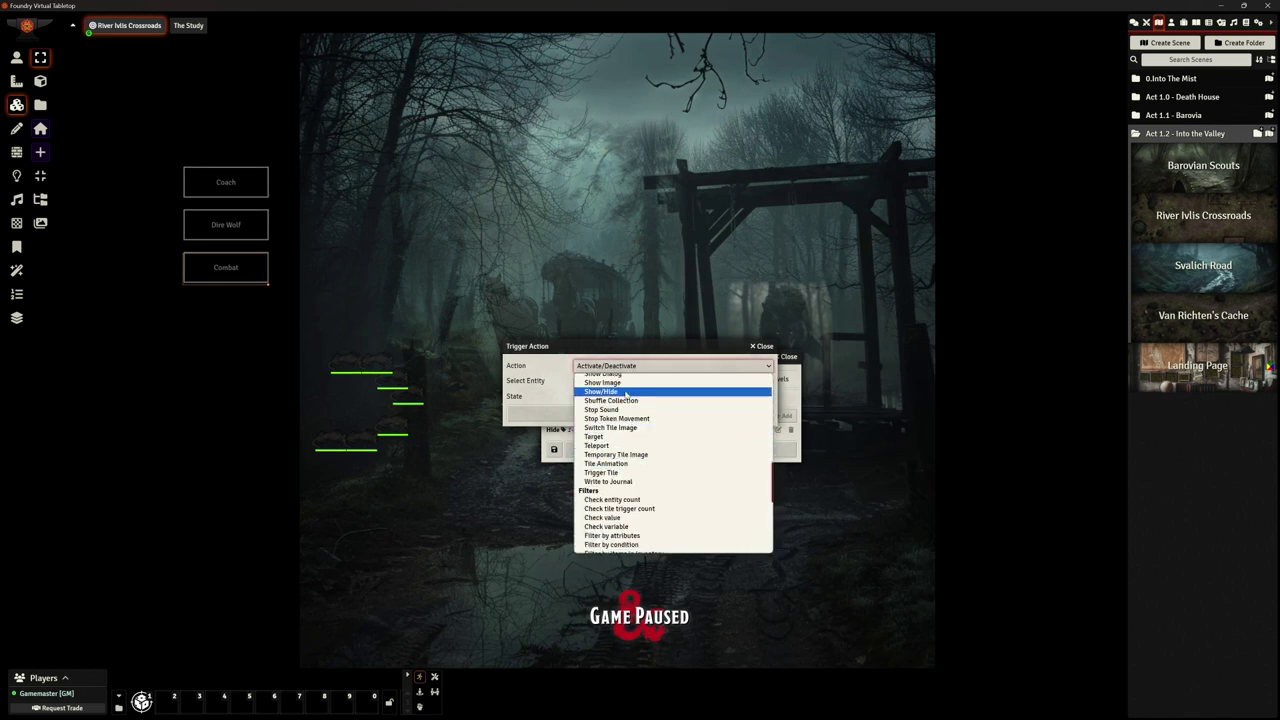
left_click(628, 392)
left_click(765, 381)
key("ctrl+v")
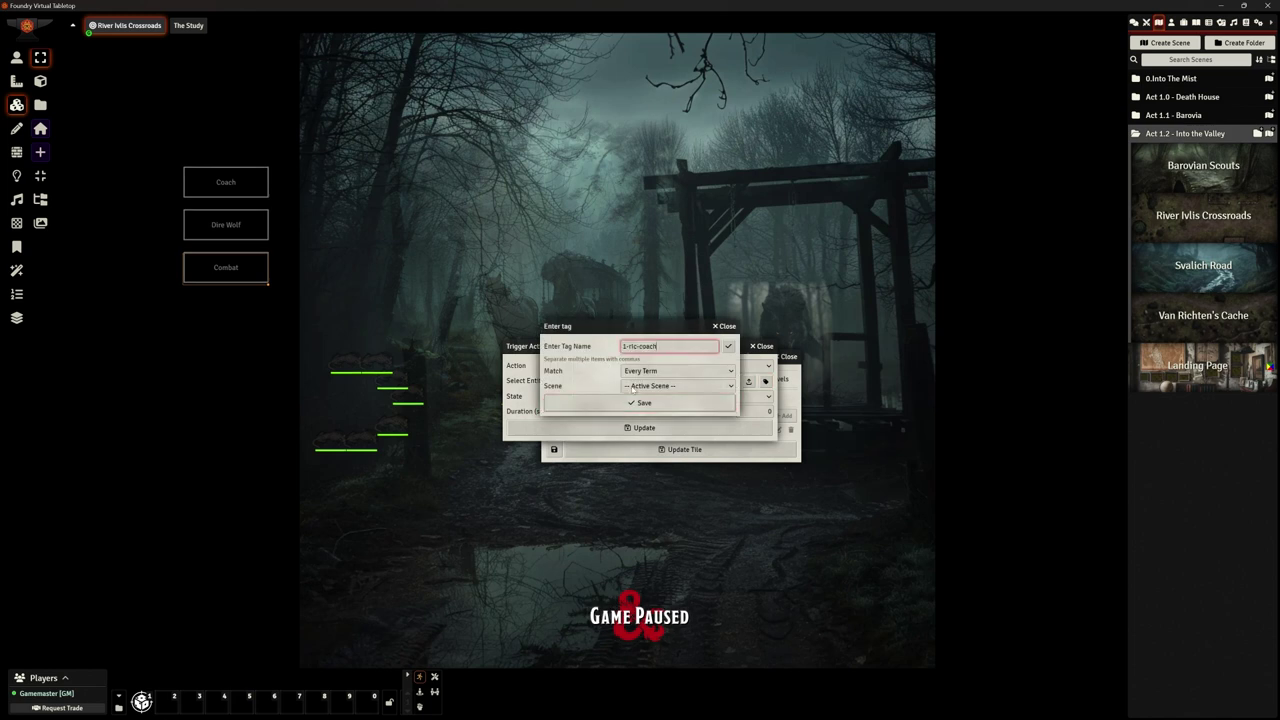
left_click(626, 403)
Set the coach hide action's duration to 3 seconds, and save the action and the Combat button tile
left_click(768, 411)
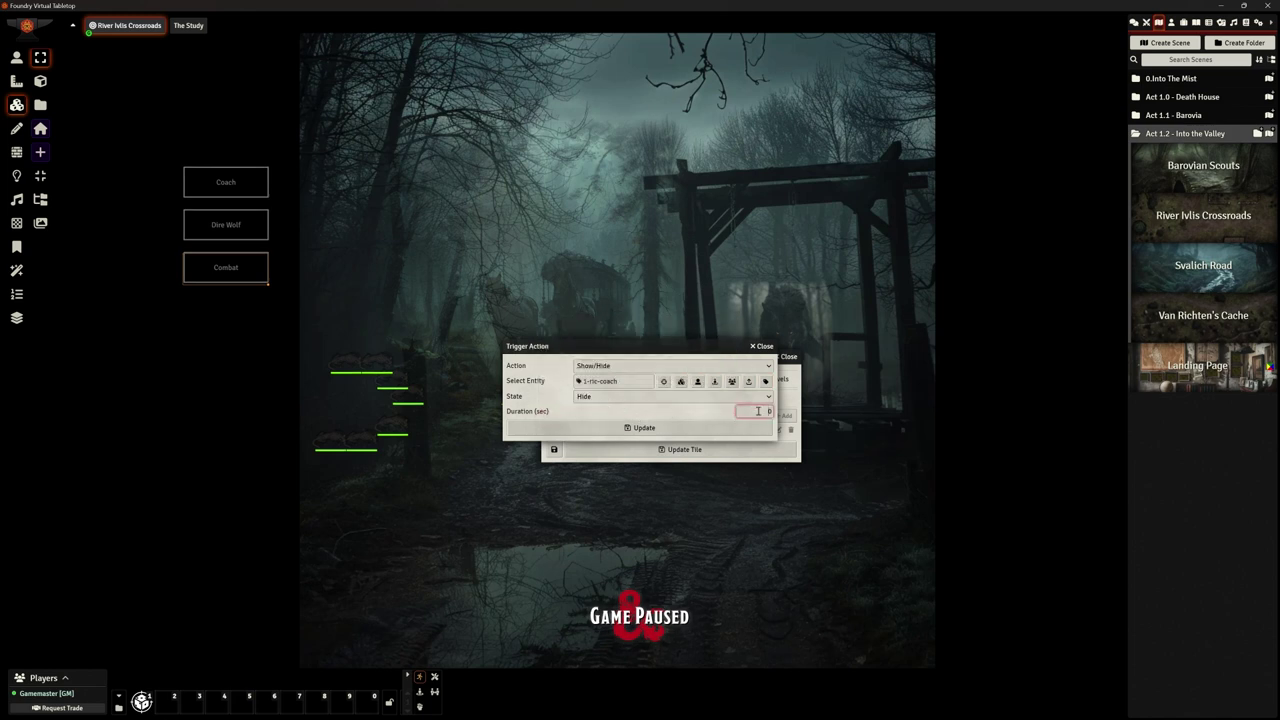
type("3")
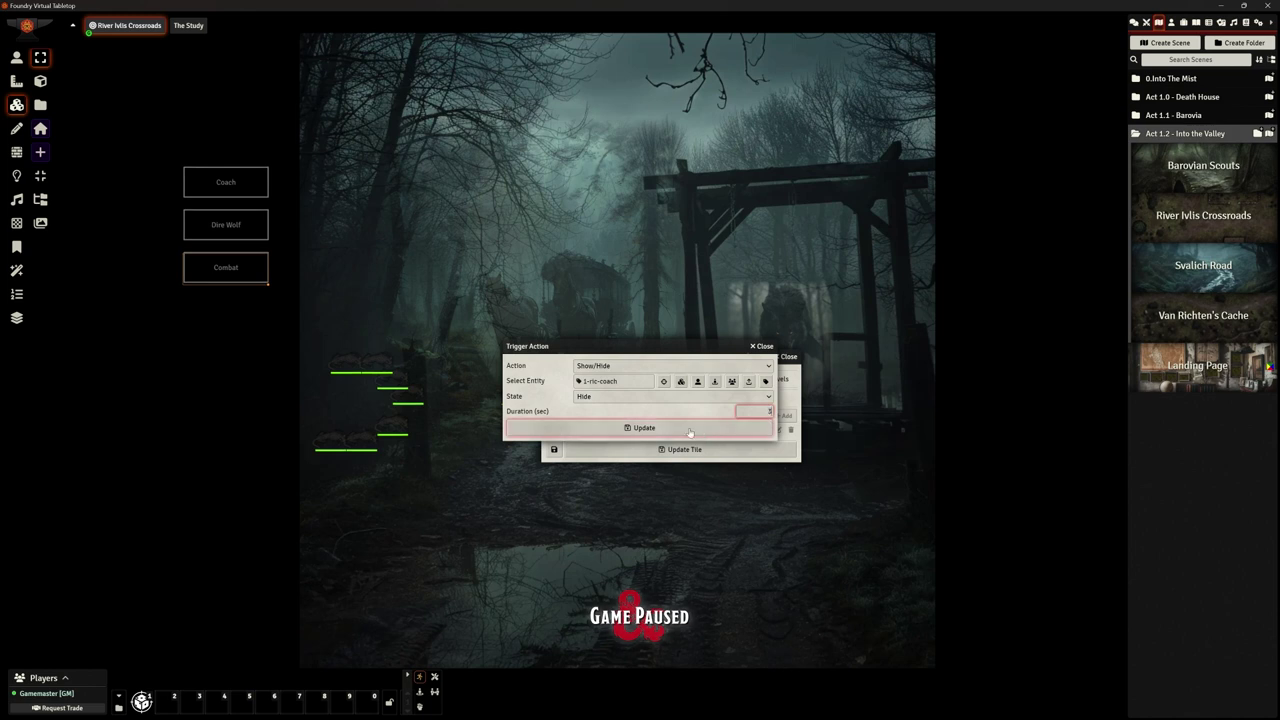
left_click(685, 430)
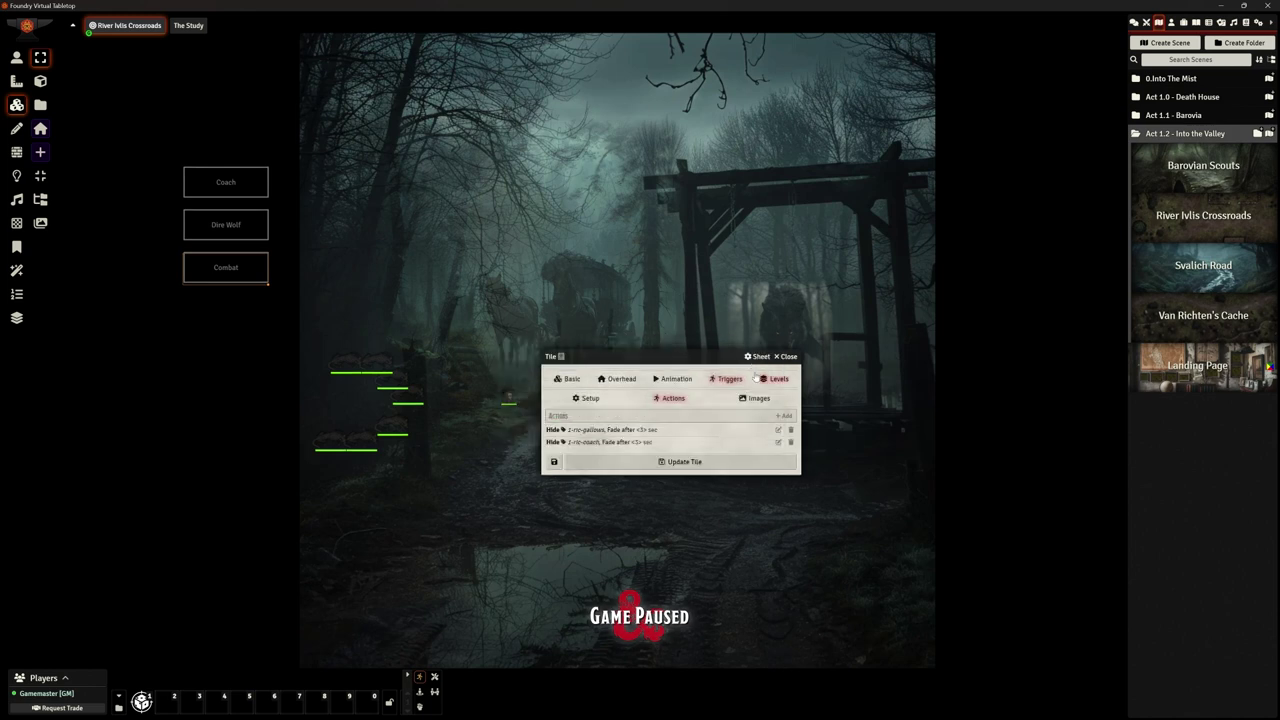
left_click(698, 463)
Copy the 1-ric-direwolf tag text from the dire wolf overlay tile, re-add the tag and save the tile
double_click(789, 341)
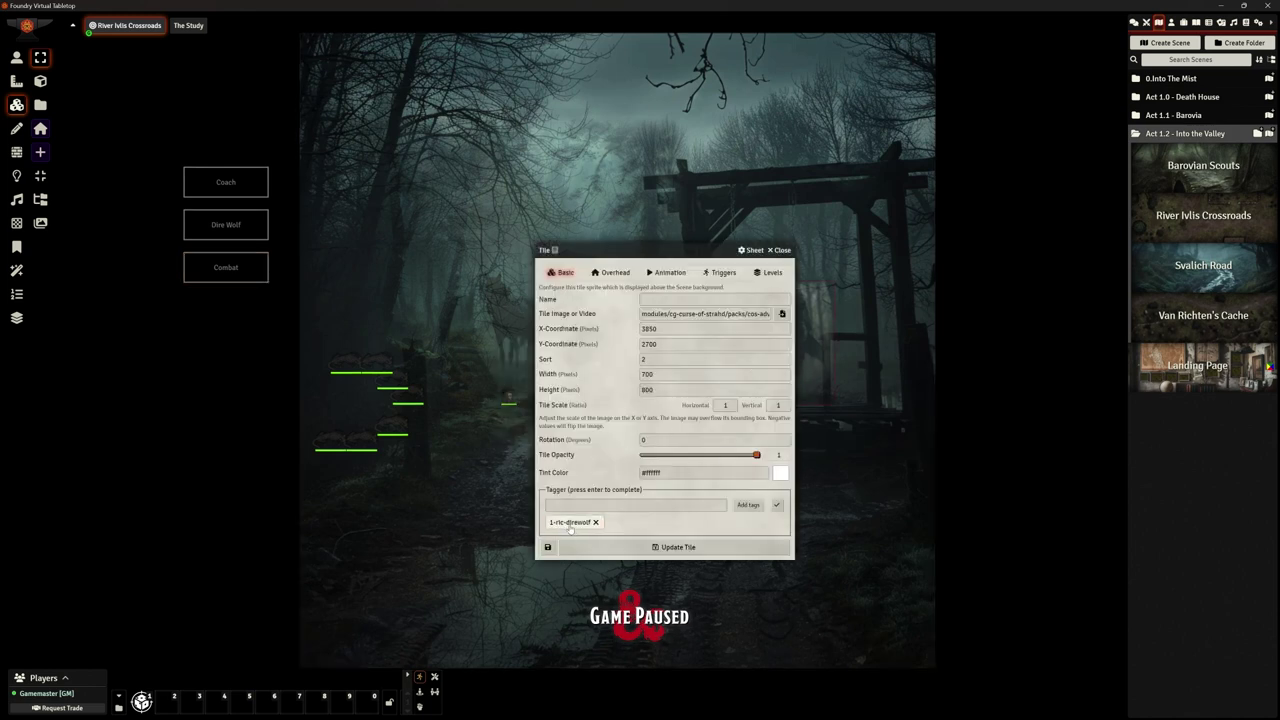
left_click(585, 522)
left_click_drag(595, 505, 528, 507)
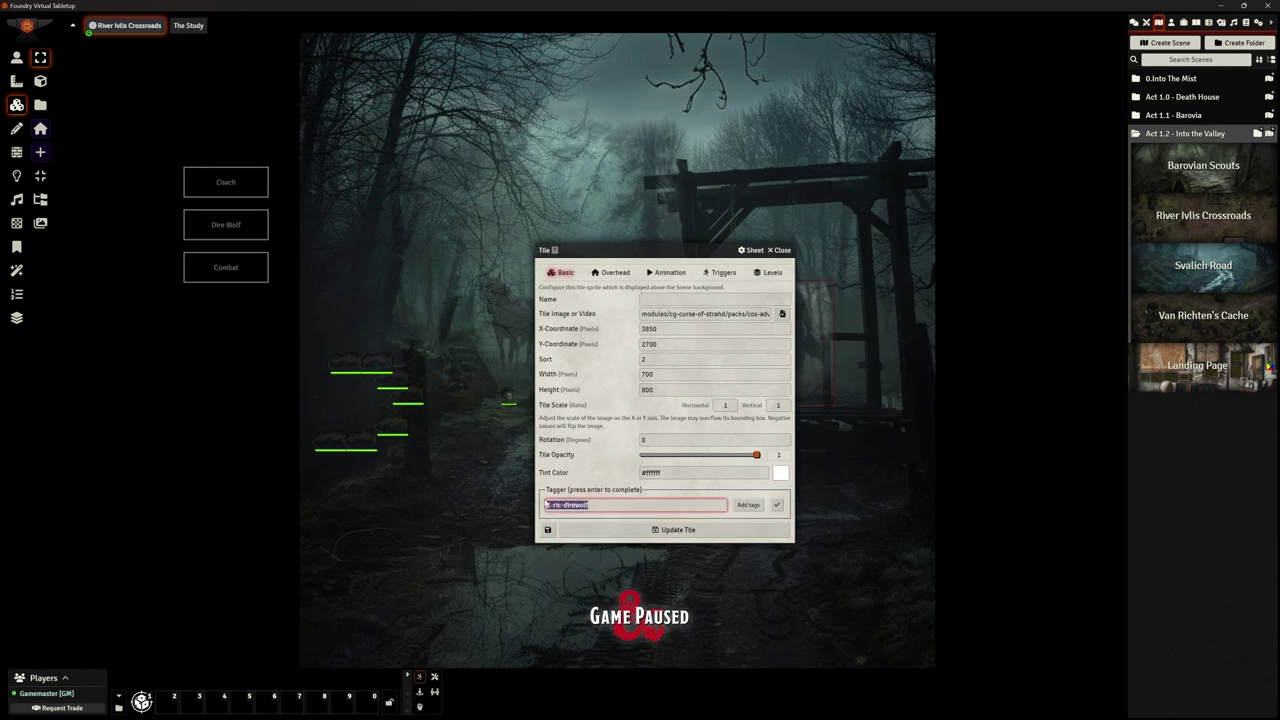
left_click(748, 504)
left_click(695, 546)
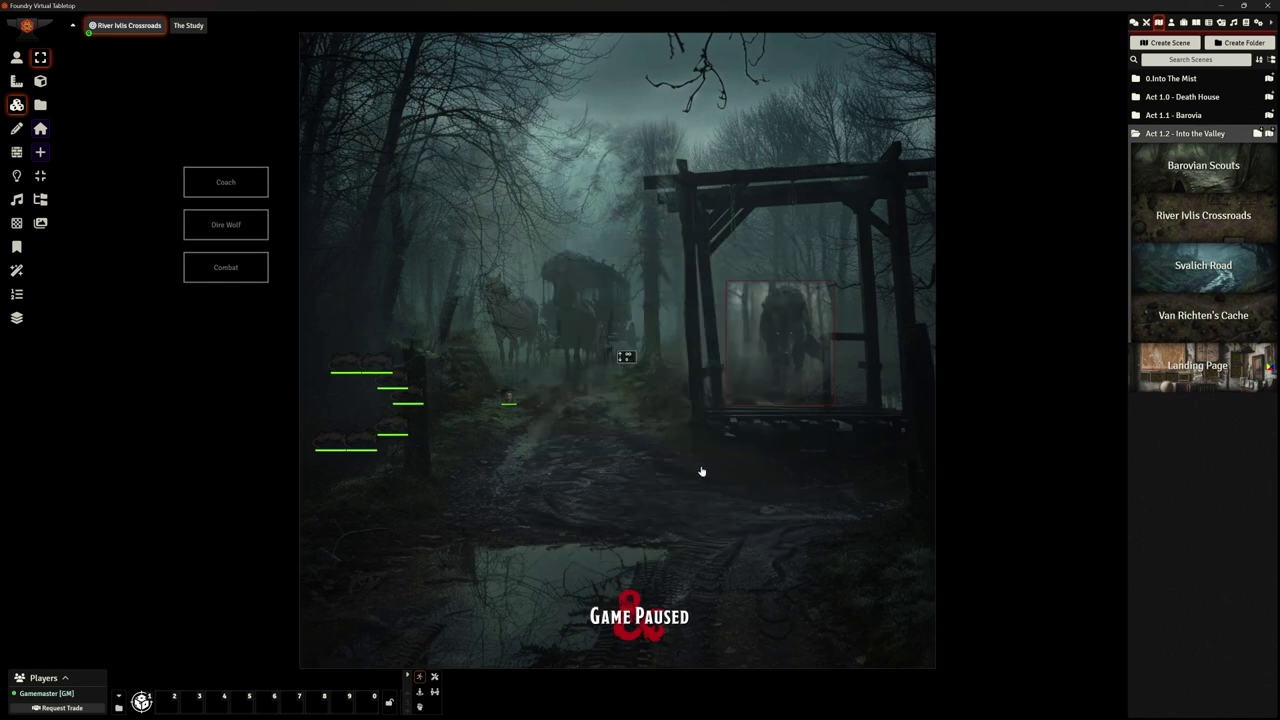
Add a third Show/Hide trigger action to the Combat button tile, targeting the entity tagged 1-ric-direwolf
double_click(226, 270)
left_click(786, 416)
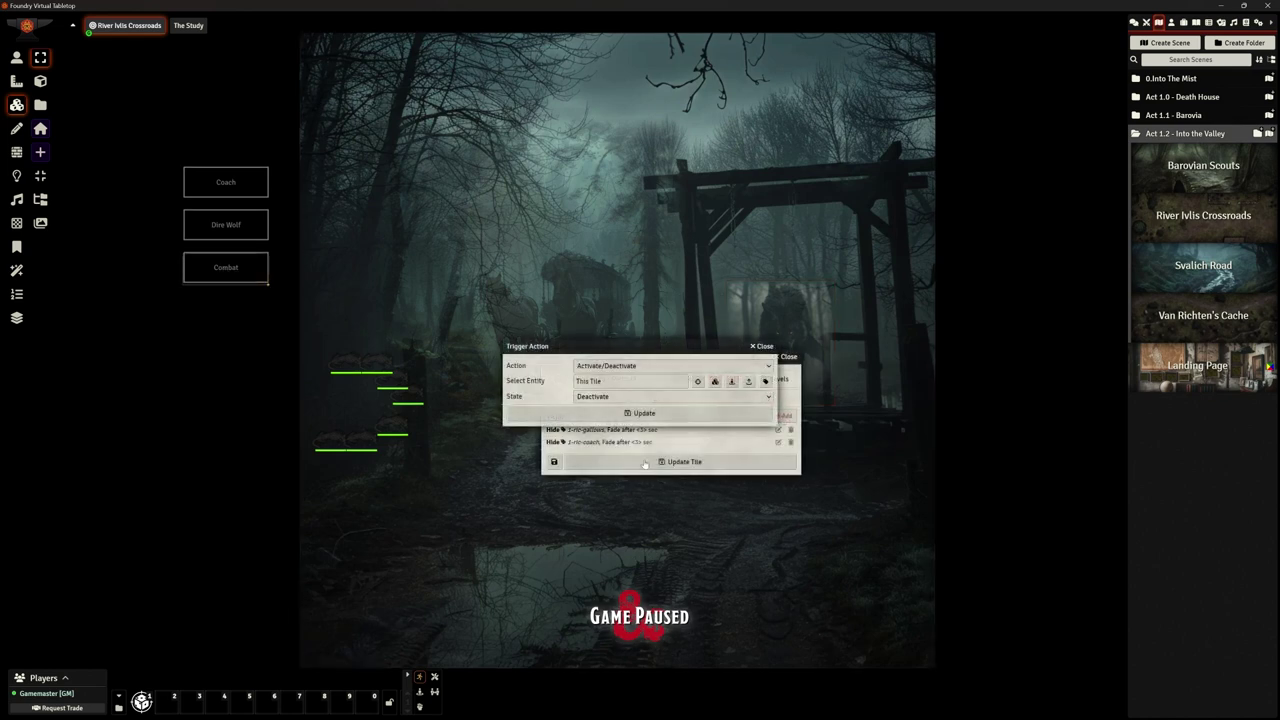
left_click(628, 366)
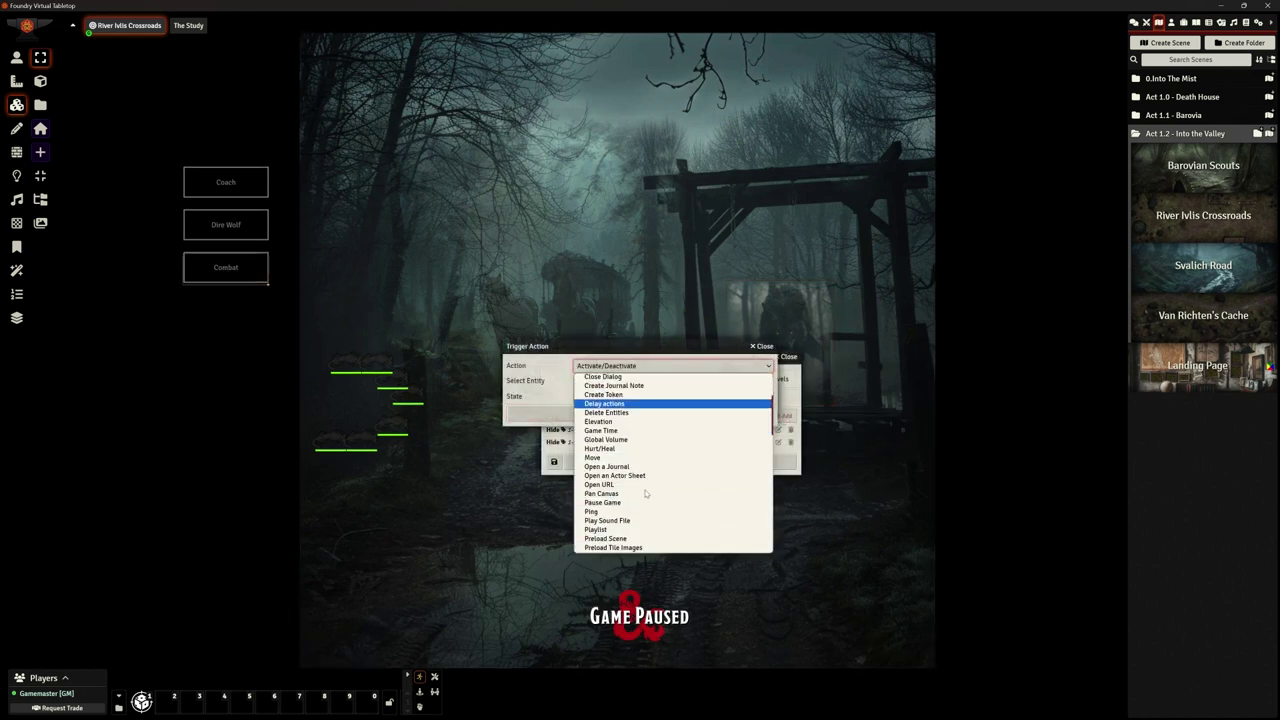
scroll(648, 478, "down", 3)
scroll(648, 478, "up", 2)
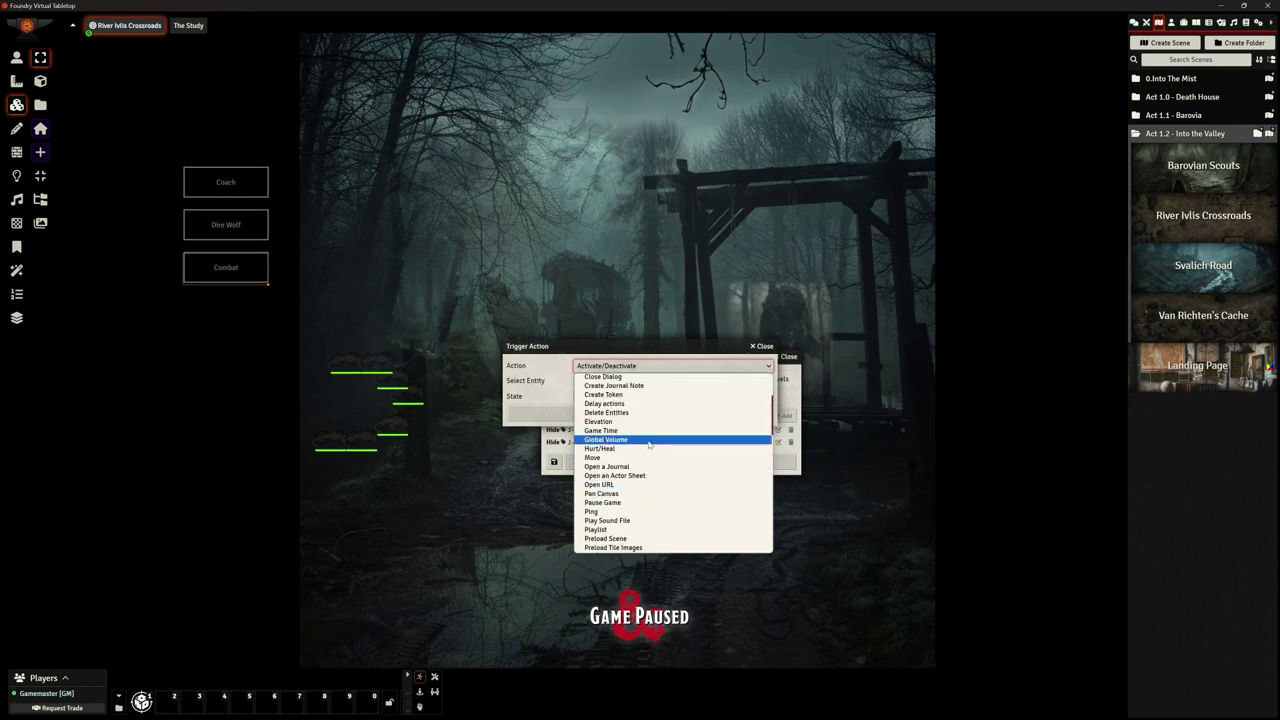
scroll(648, 444, "down", 1)
scroll(650, 460, "down", 1)
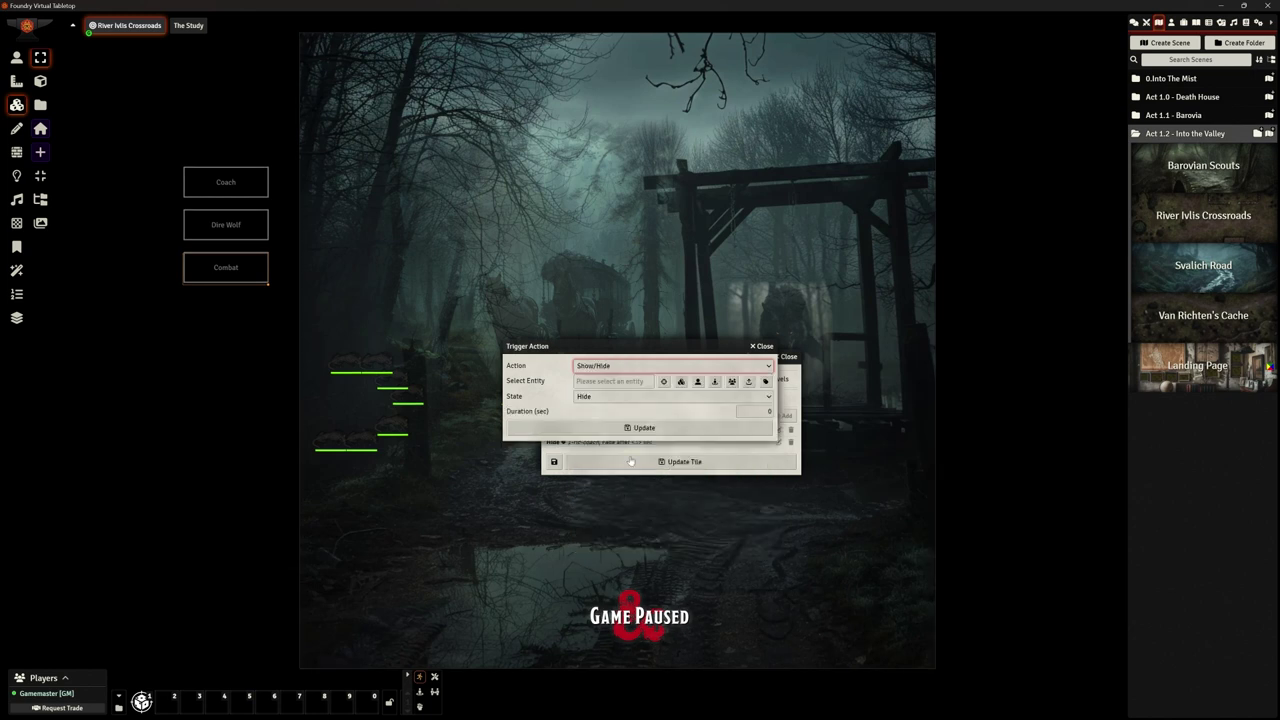
left_click(765, 381)
type("1-ric-direwolf")
left_click(645, 402)
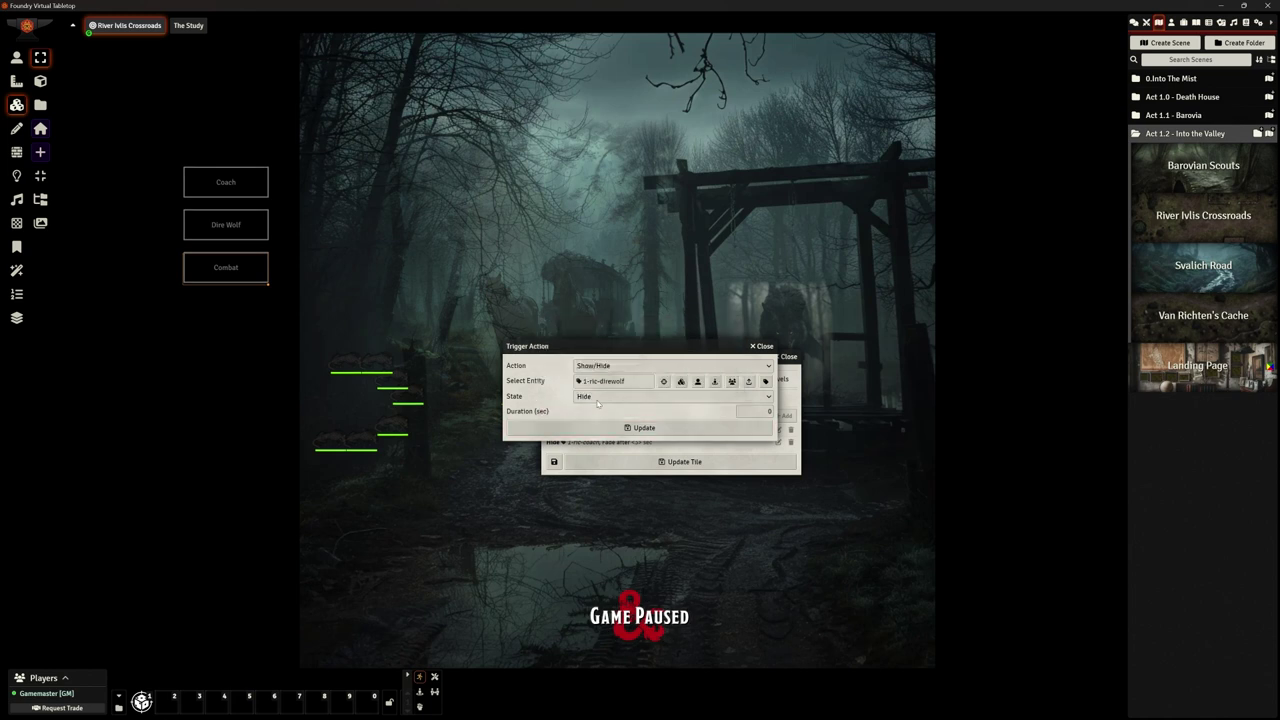
Set the dire wolf hide action's duration, and save the action and the Combat button tile
left_click(769, 411)
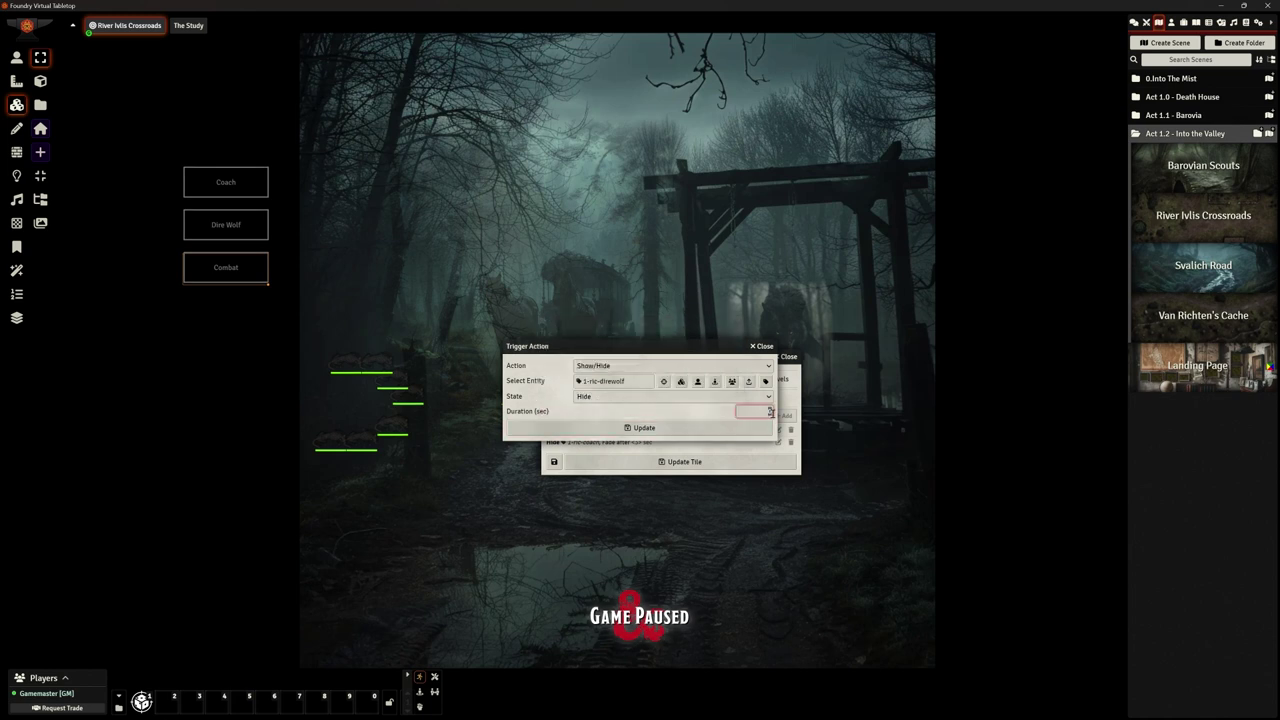
left_click(707, 426)
left_click(706, 477)
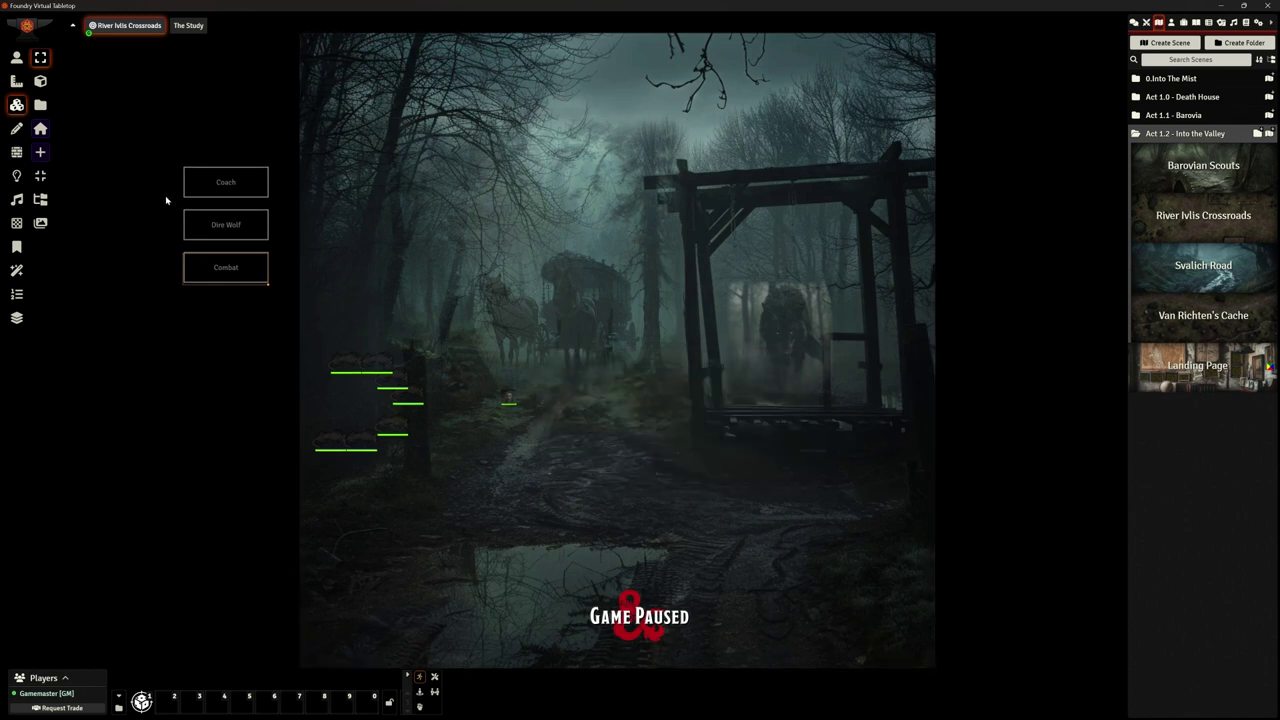
Test the Combat button tile in token mode, then check the hidden overlays in tile mode and return to token mode
left_click(16, 57)
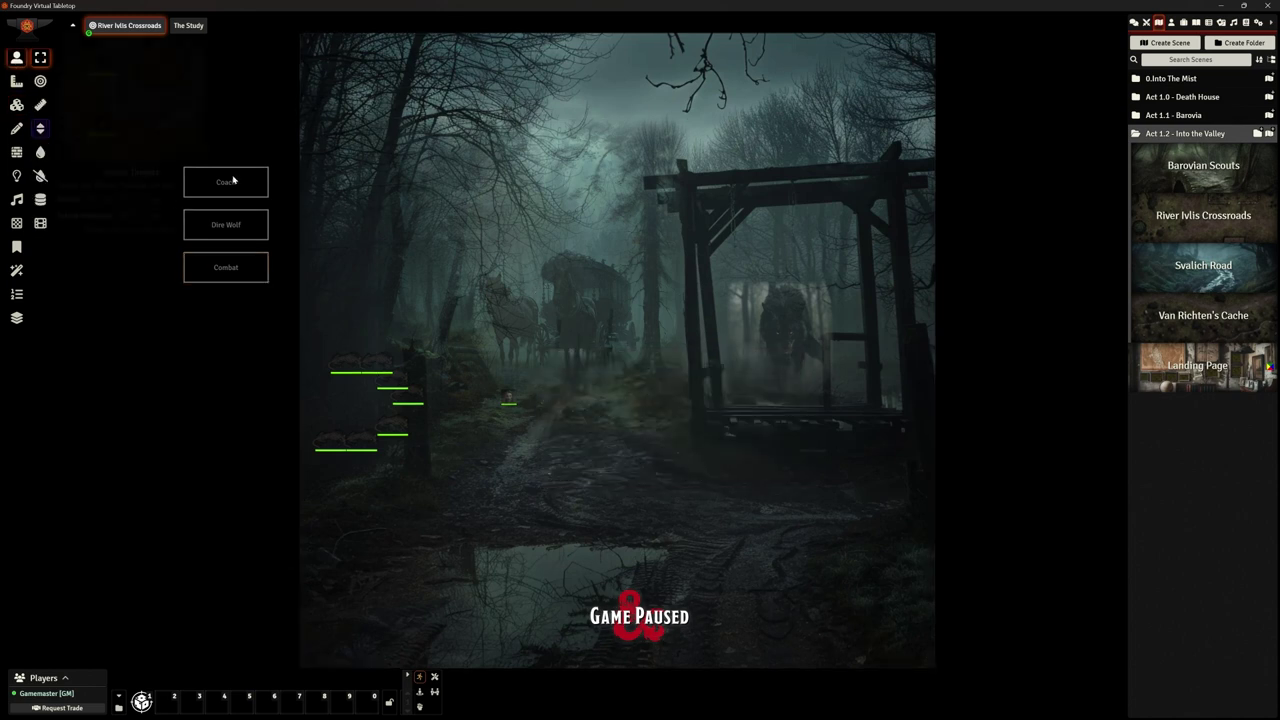
left_click(226, 268)
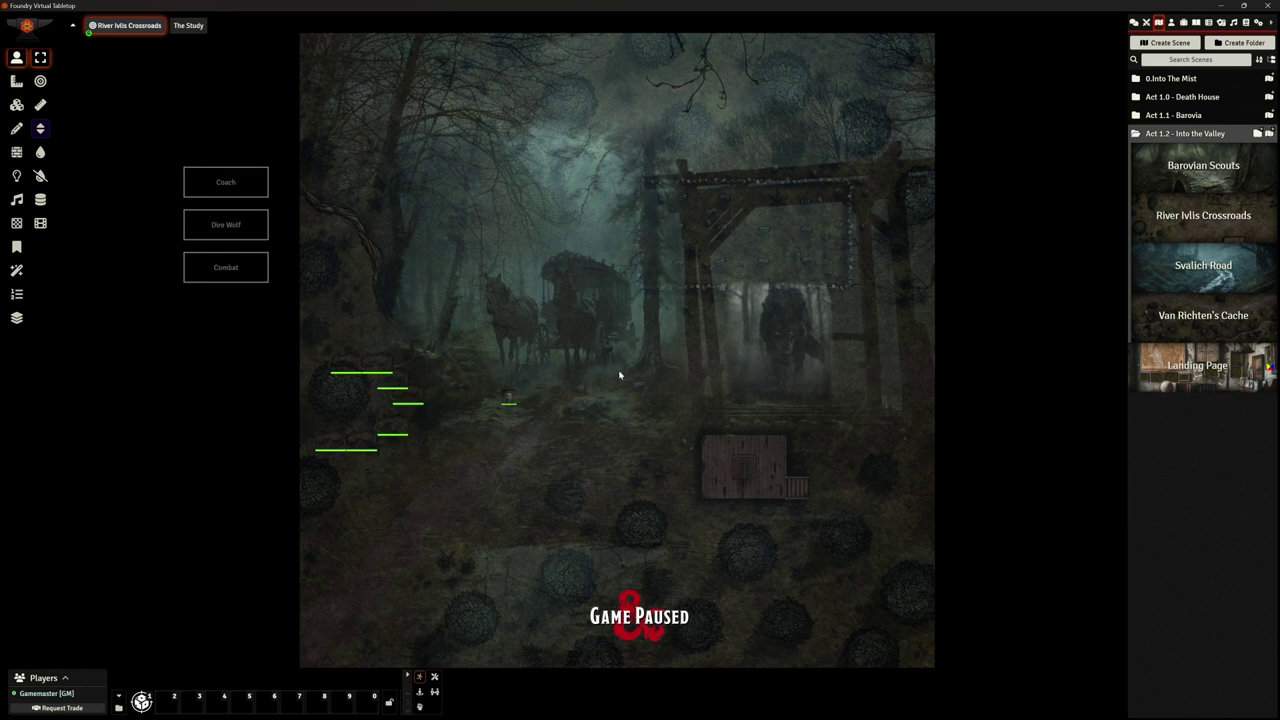
left_click(16, 104)
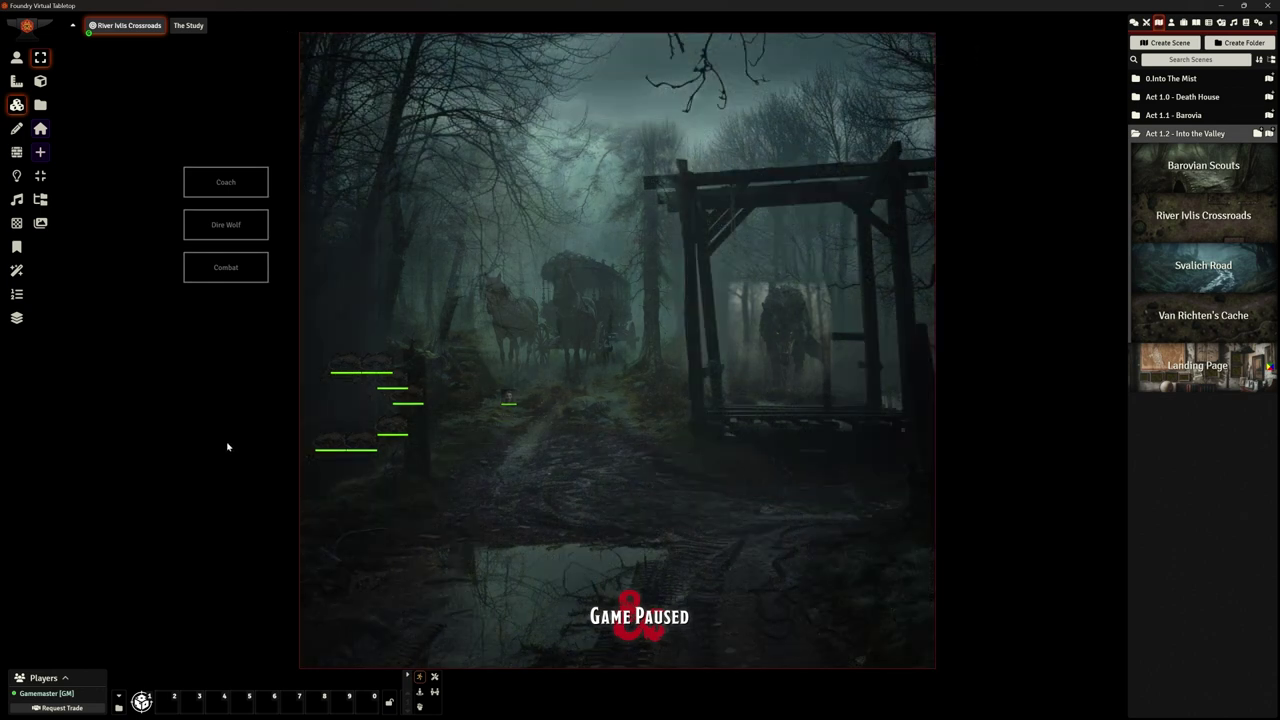
left_click(16, 57)
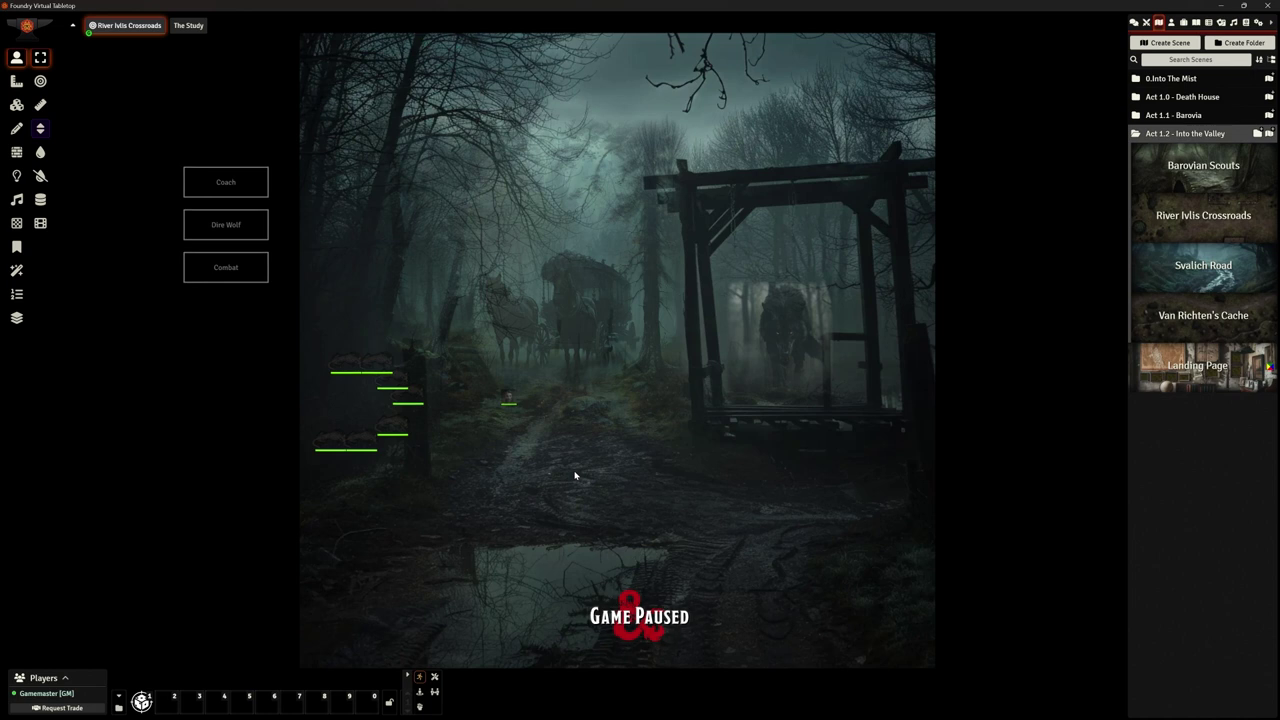
Draw a new tile about 700 by 1050 pixels in the empty area to the right of the map
left_click(18, 110)
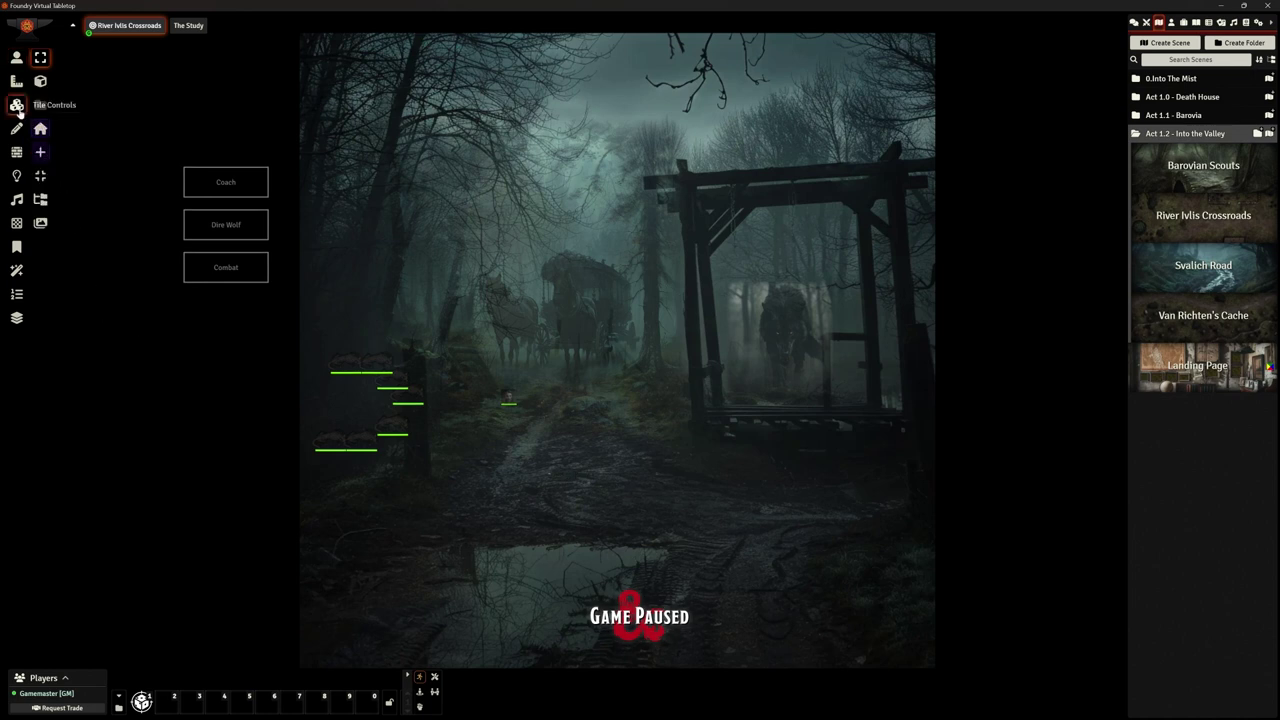
left_click(40, 81)
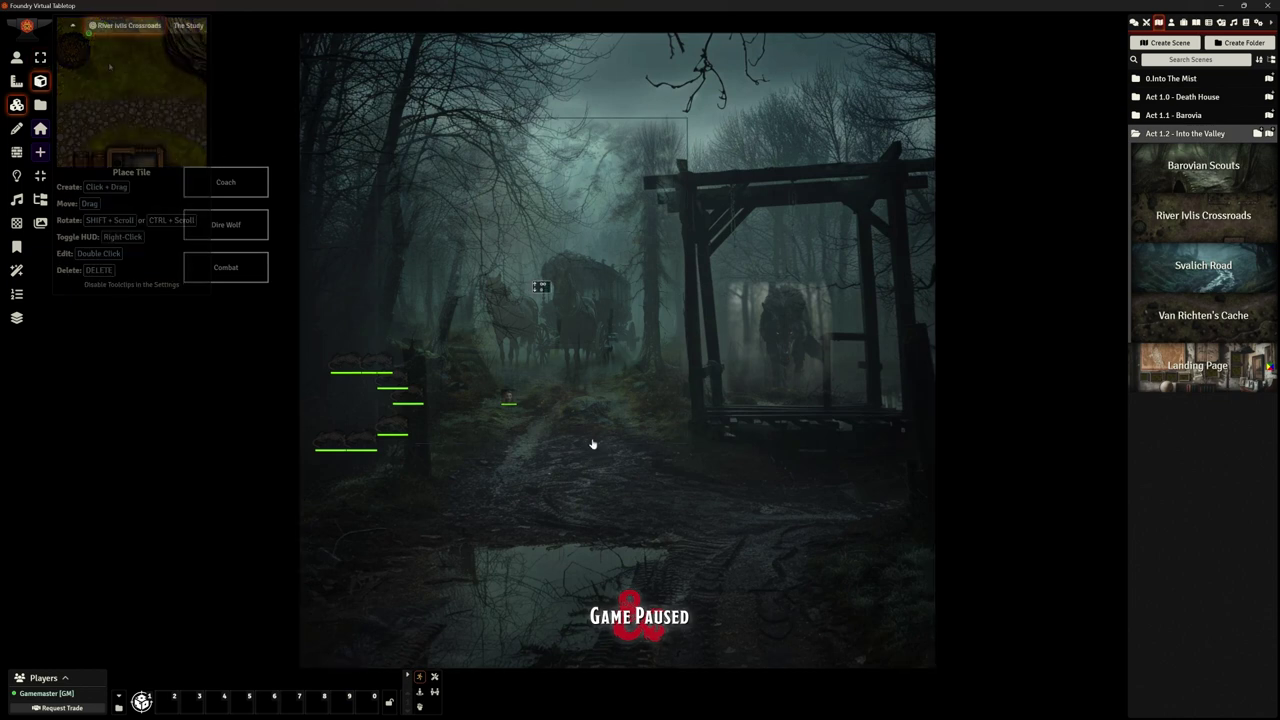
left_click_drag(583, 460, 691, 600)
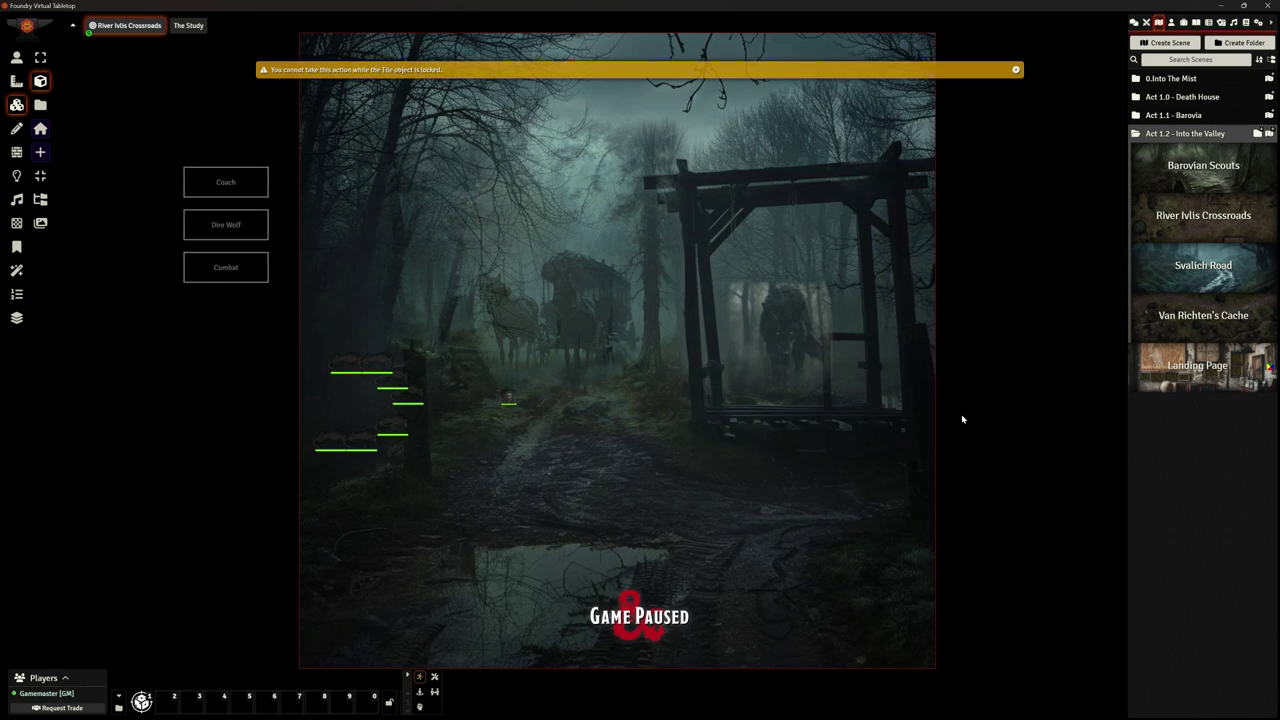
left_click_drag(962, 420, 1065, 577)
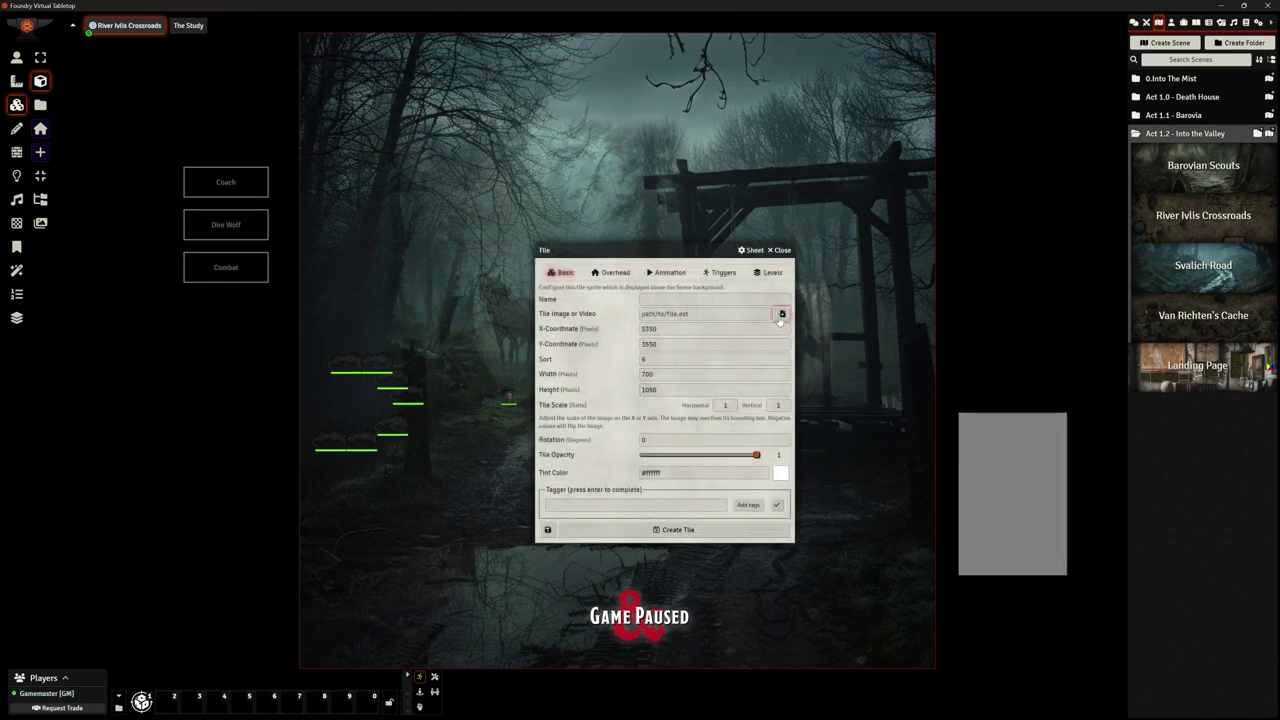
Choose the Strahd portrait from the adventure's token images folder as the tile image and create the tile
left_click(782, 314)
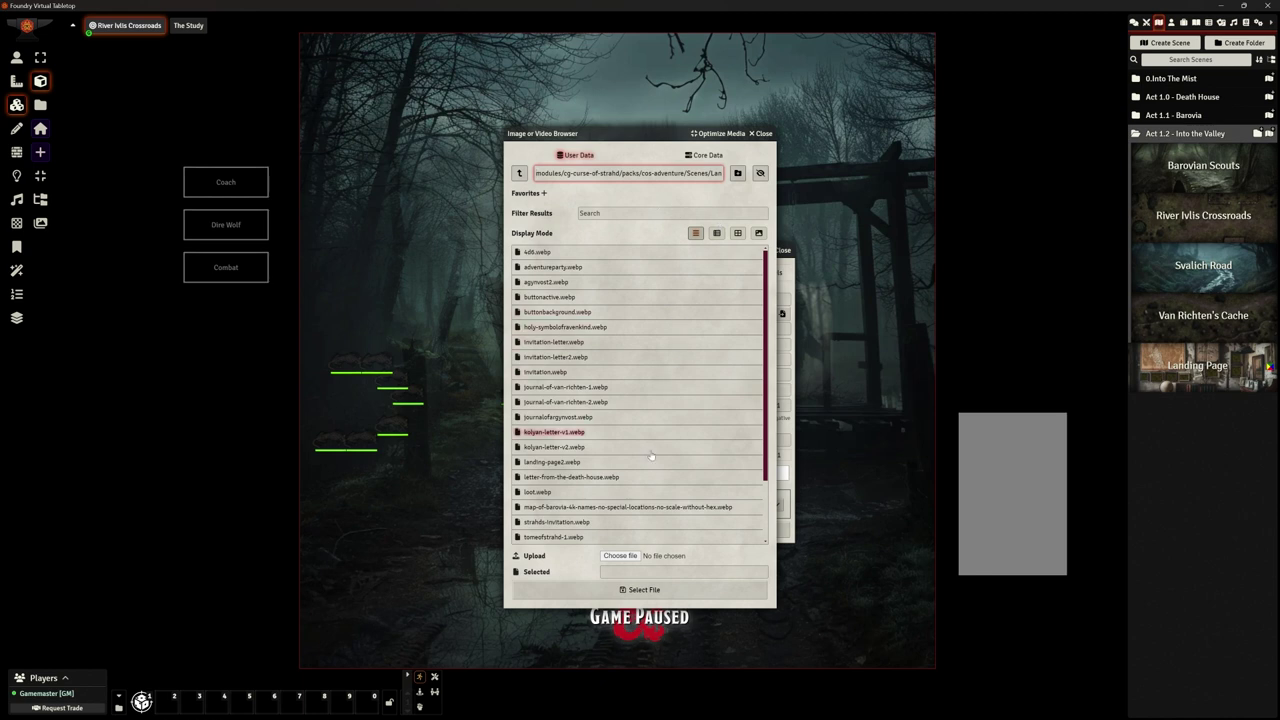
left_click(519, 174)
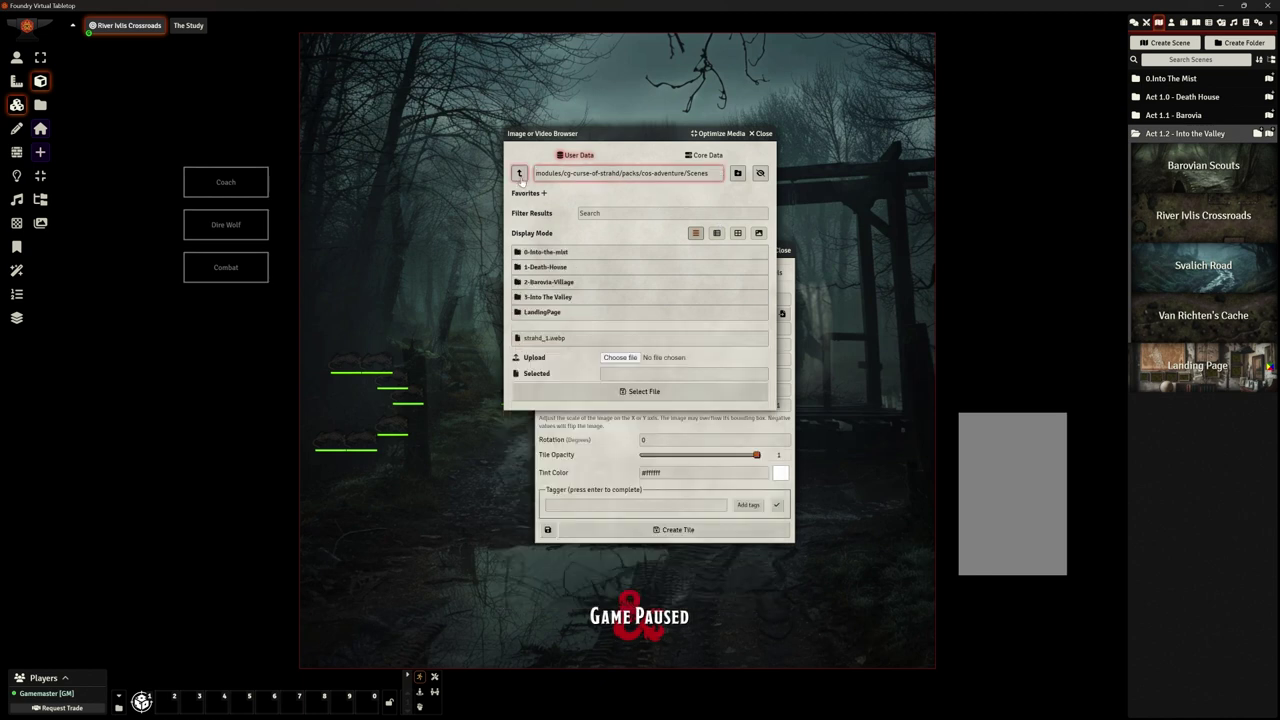
left_click(519, 174)
left_click(541, 297)
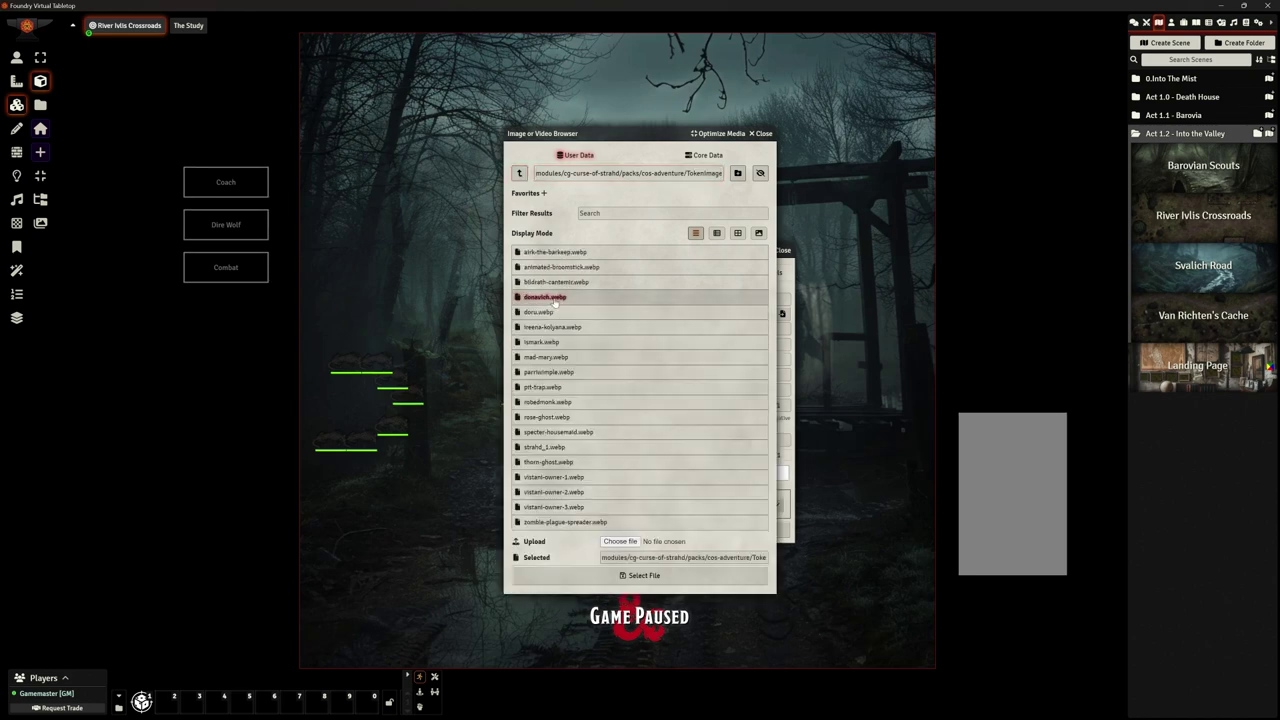
left_click(584, 480)
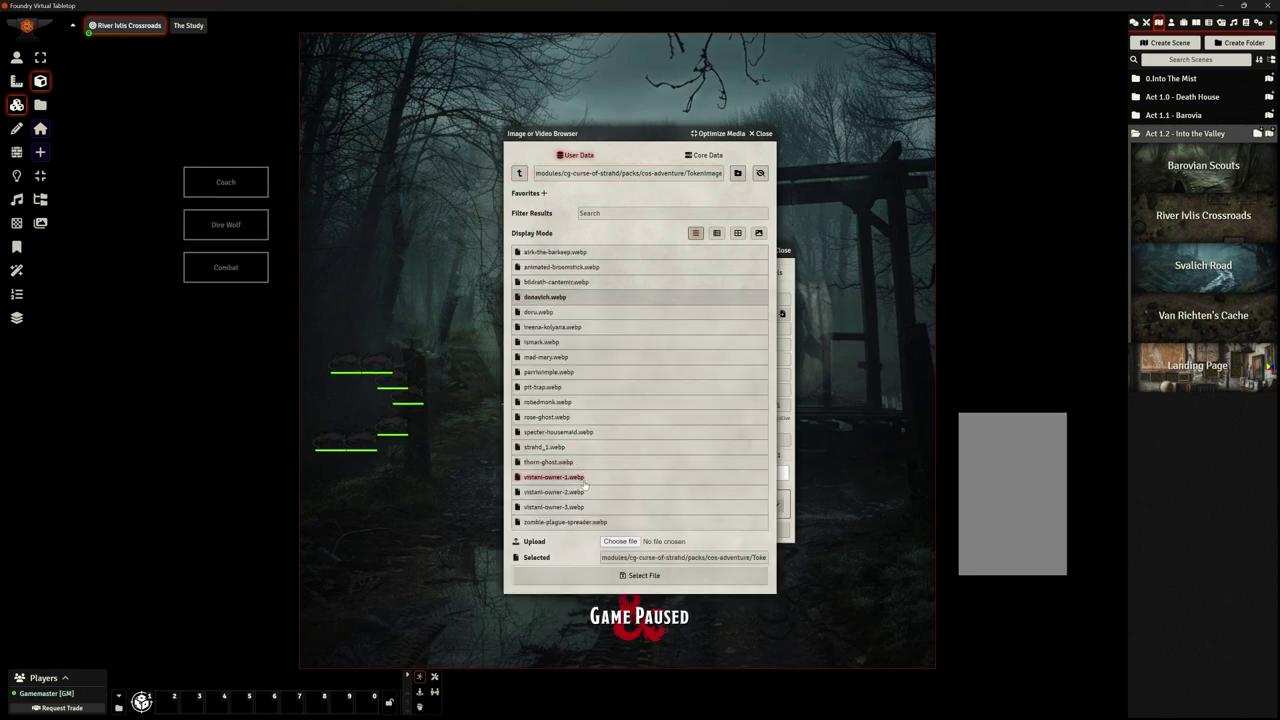
left_click(644, 575)
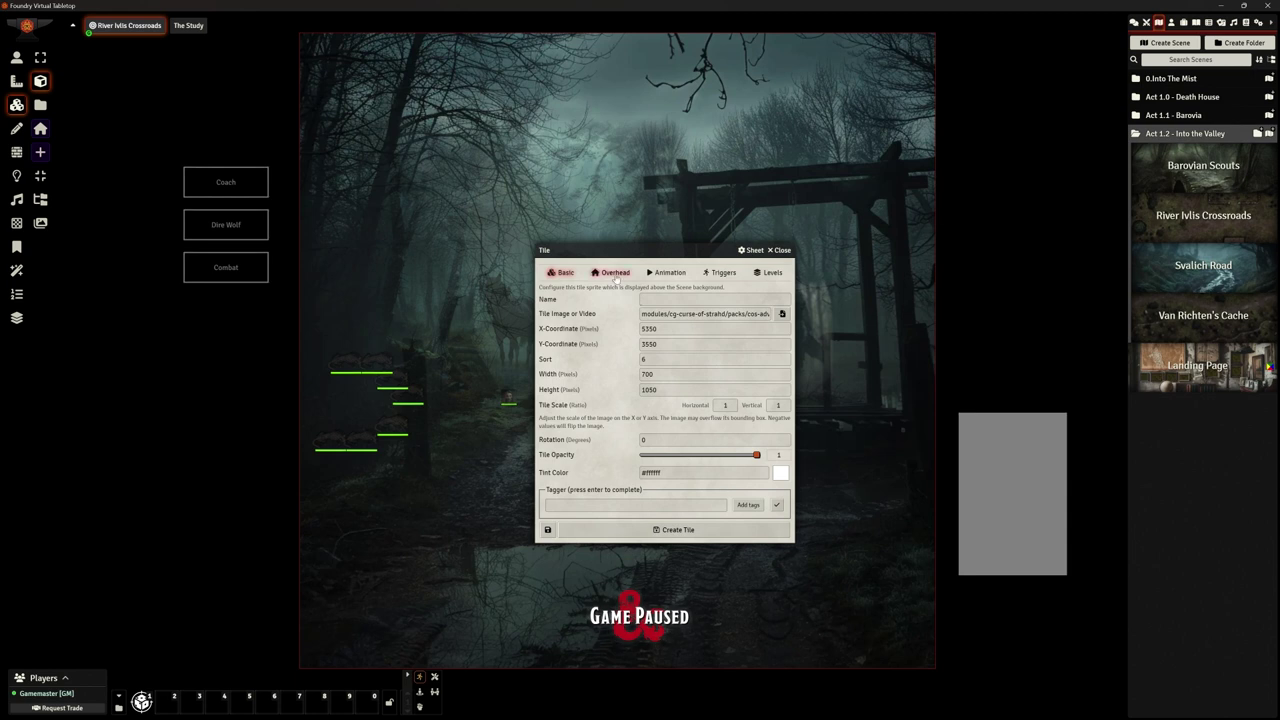
left_click(730, 530)
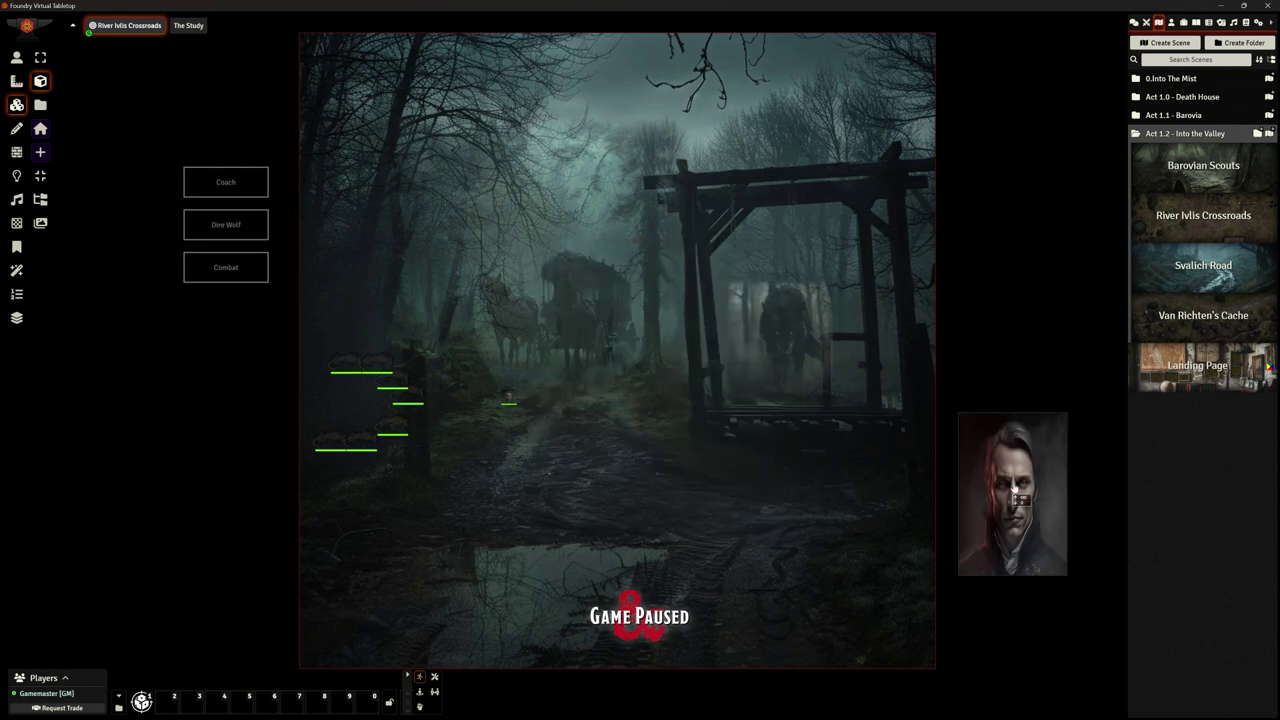
Move the Strahd portrait tile onto the middle of the map and resize it to about 750 by 800 pixels
left_click_drag(972, 460, 608, 320)
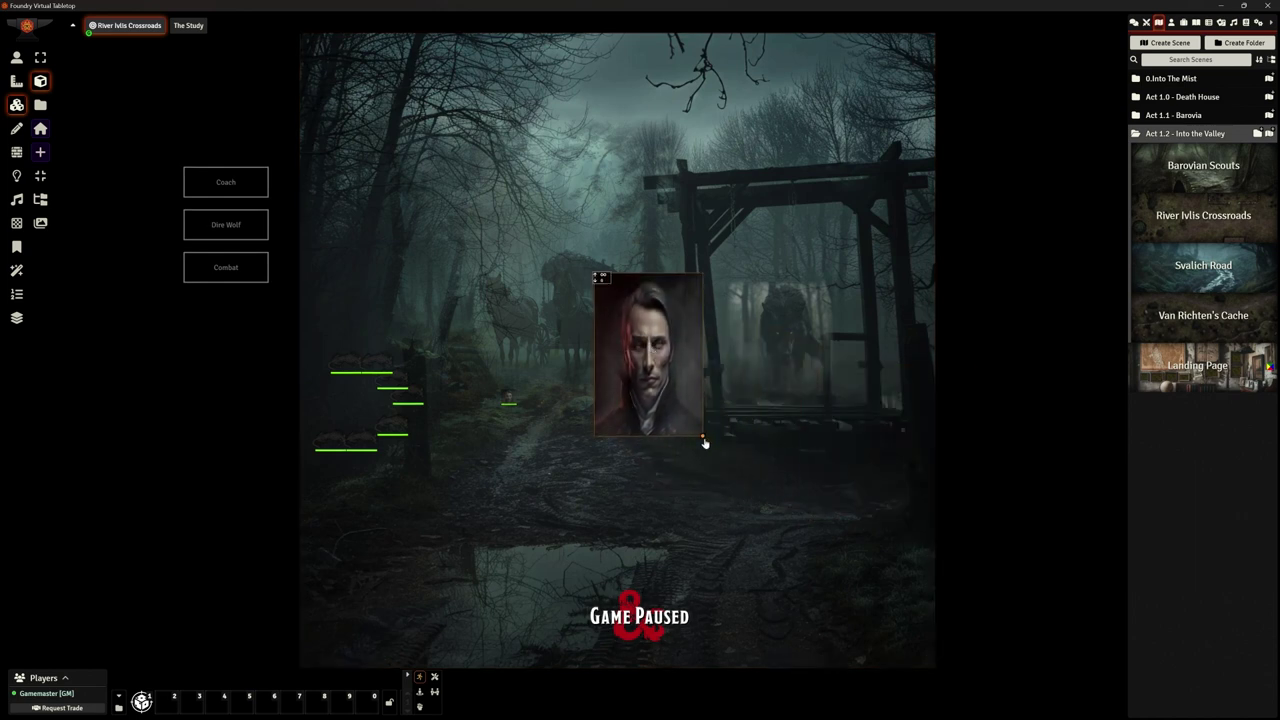
left_click_drag(702, 436, 708, 398)
left_click_drag(664, 354, 633, 403)
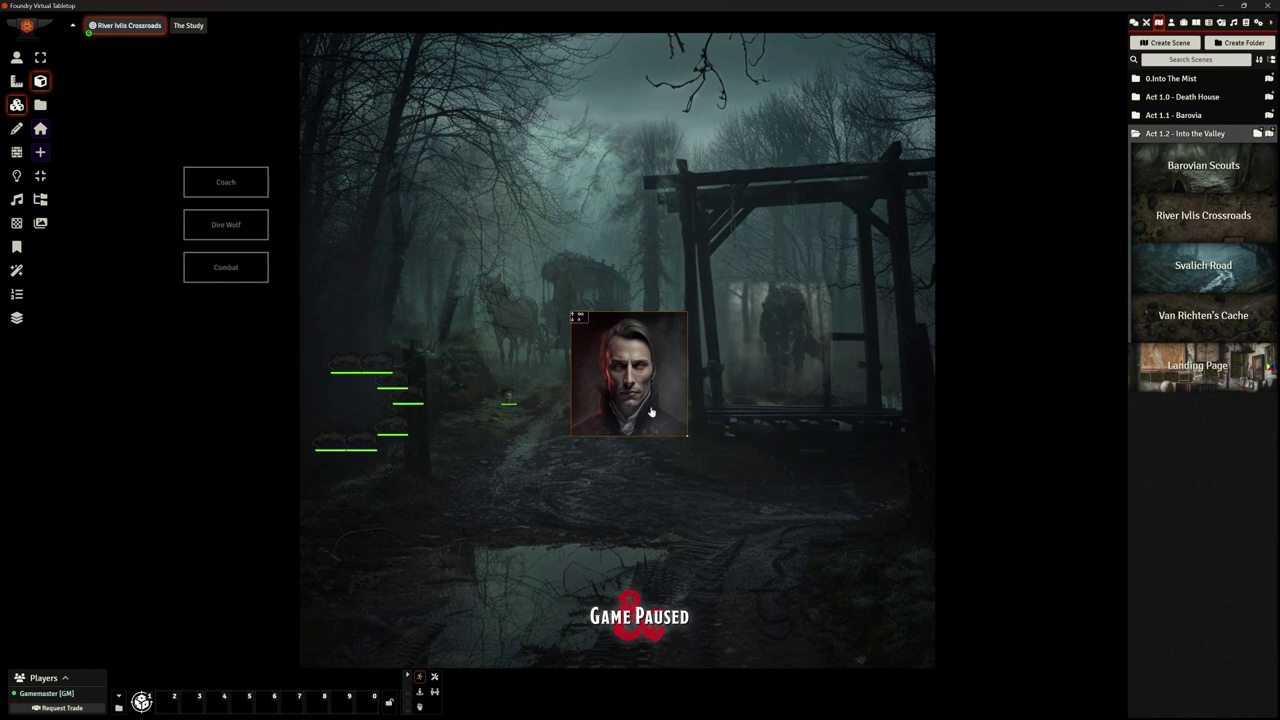
Hide the Strahd portrait tile and lock it in place
right_click(633, 383)
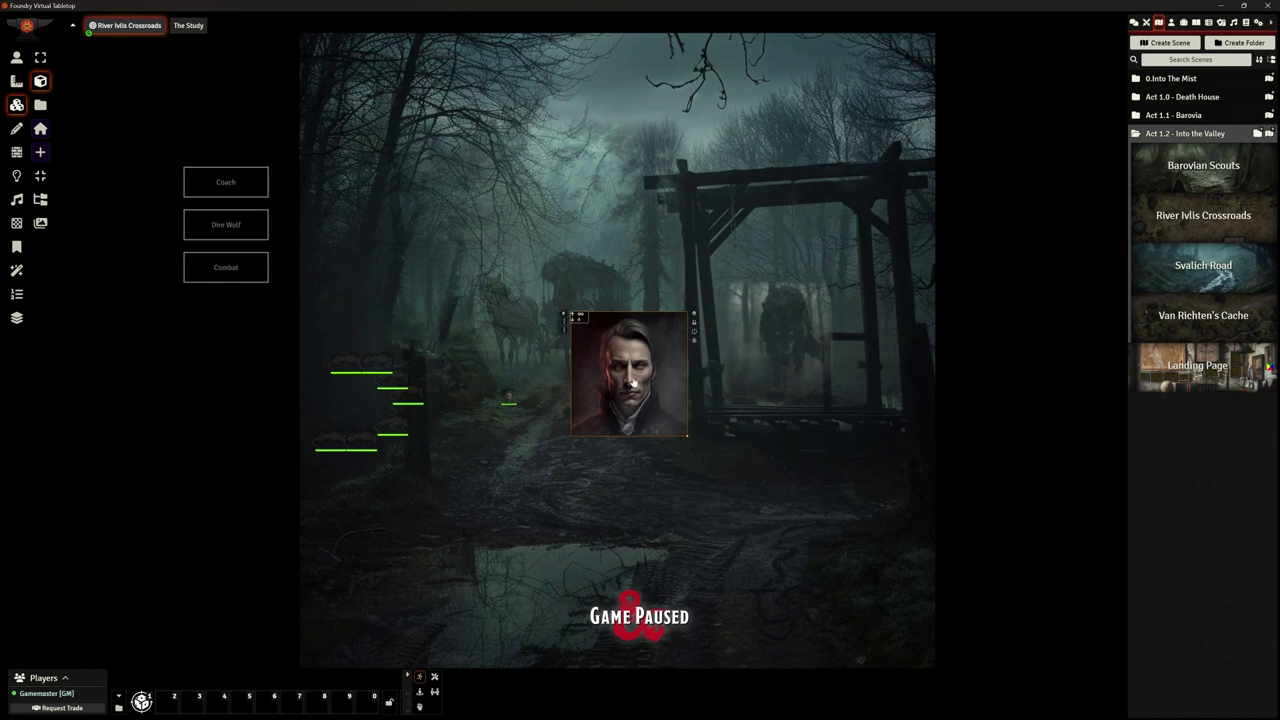
left_click(695, 325)
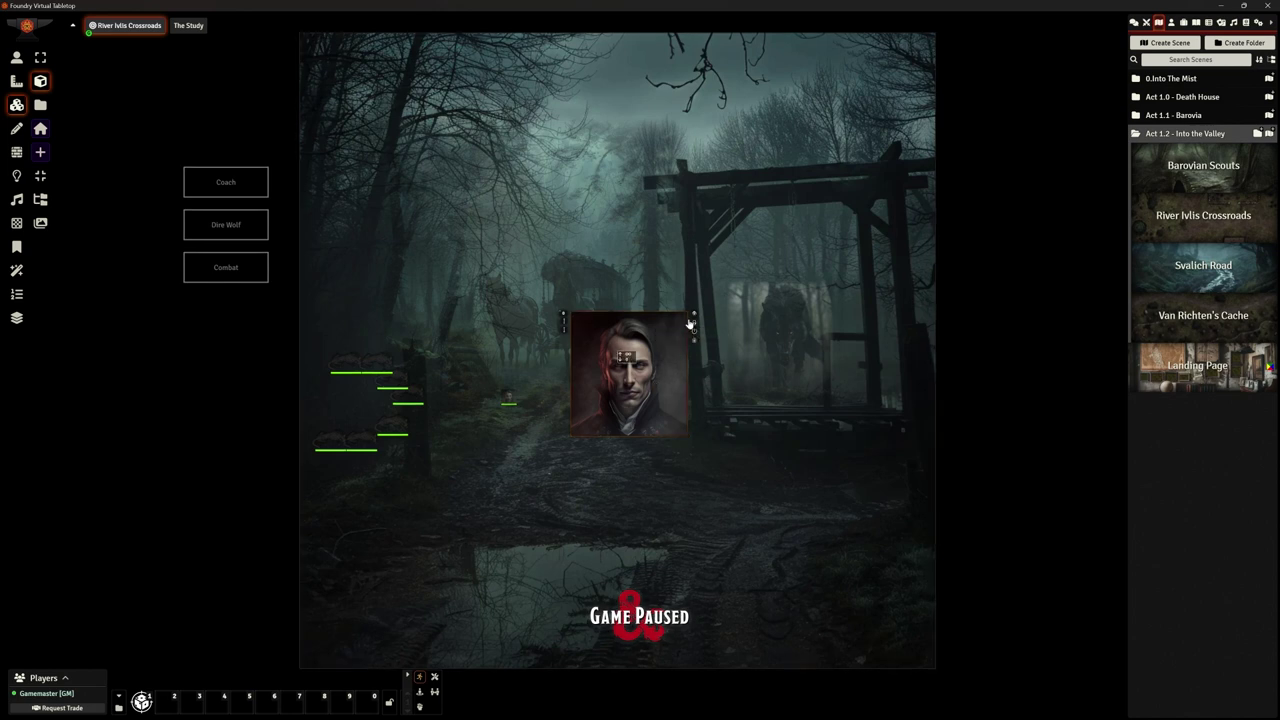
left_click(695, 322)
Add the tag 1-ric-strahd to the Strahd portrait tile, copying the tag text, and update the tile
double_click(614, 387)
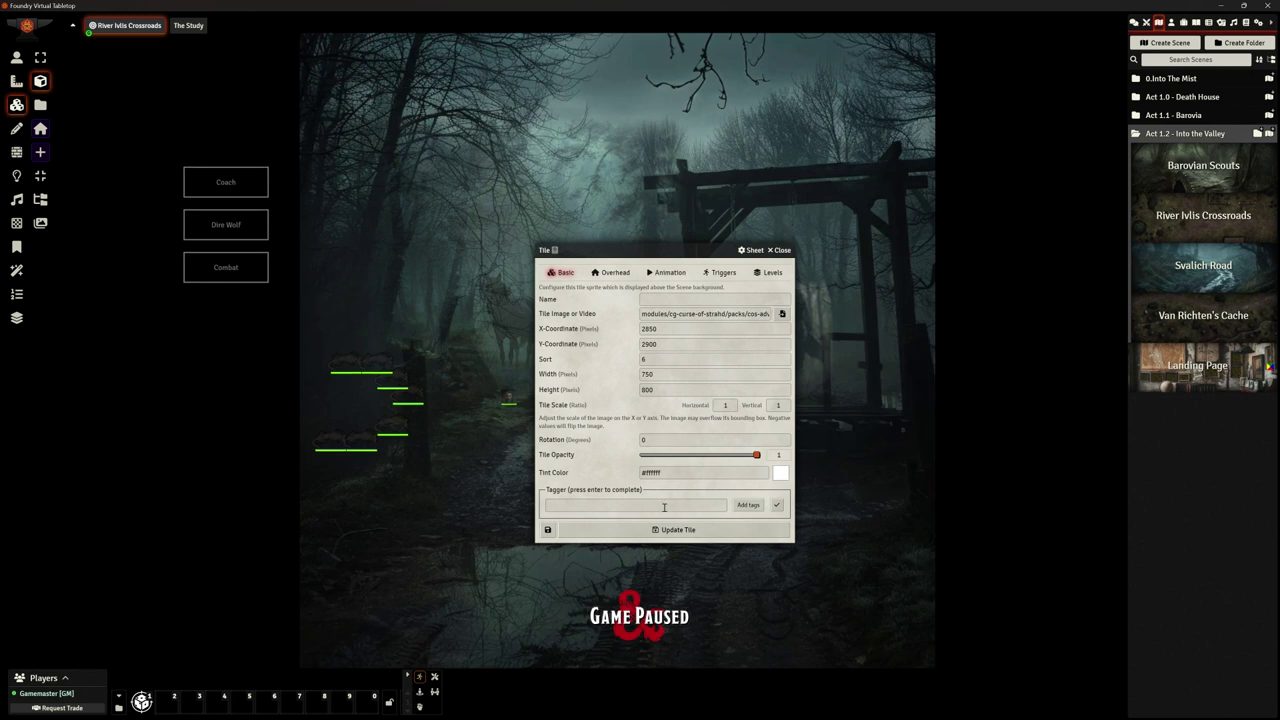
left_click(663, 507)
type("1-")
type("riv")
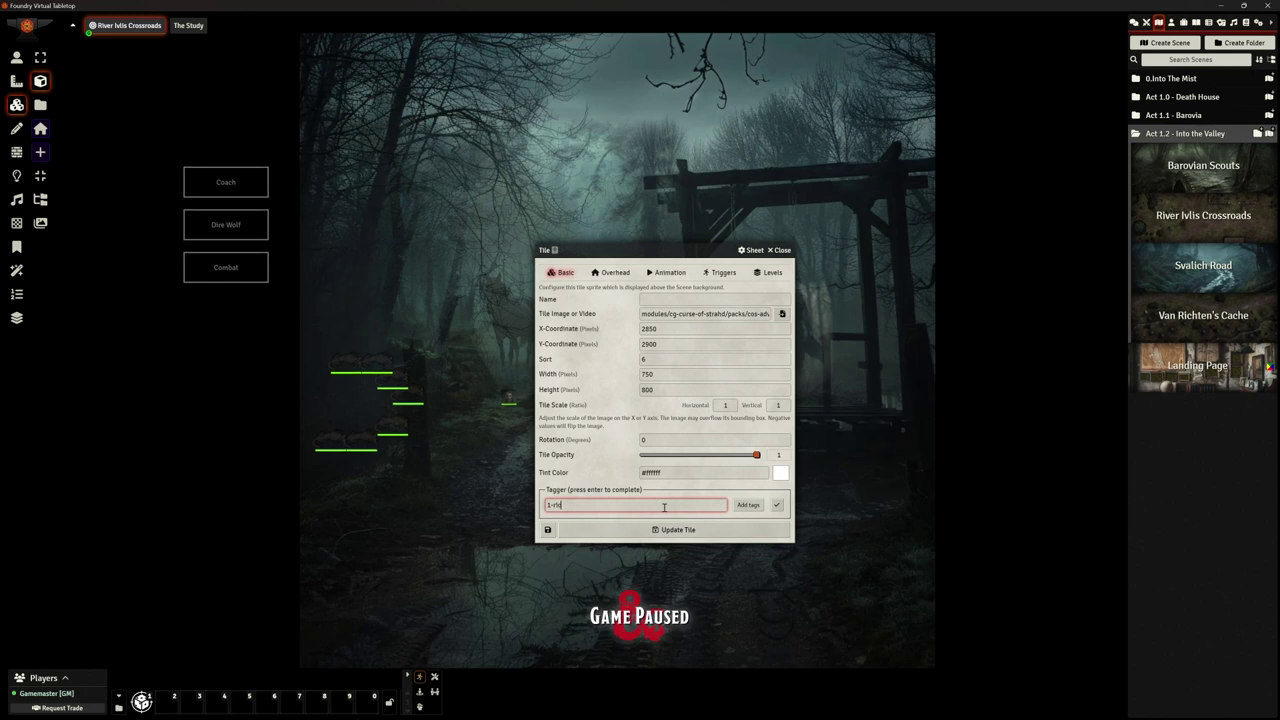
type("-c")
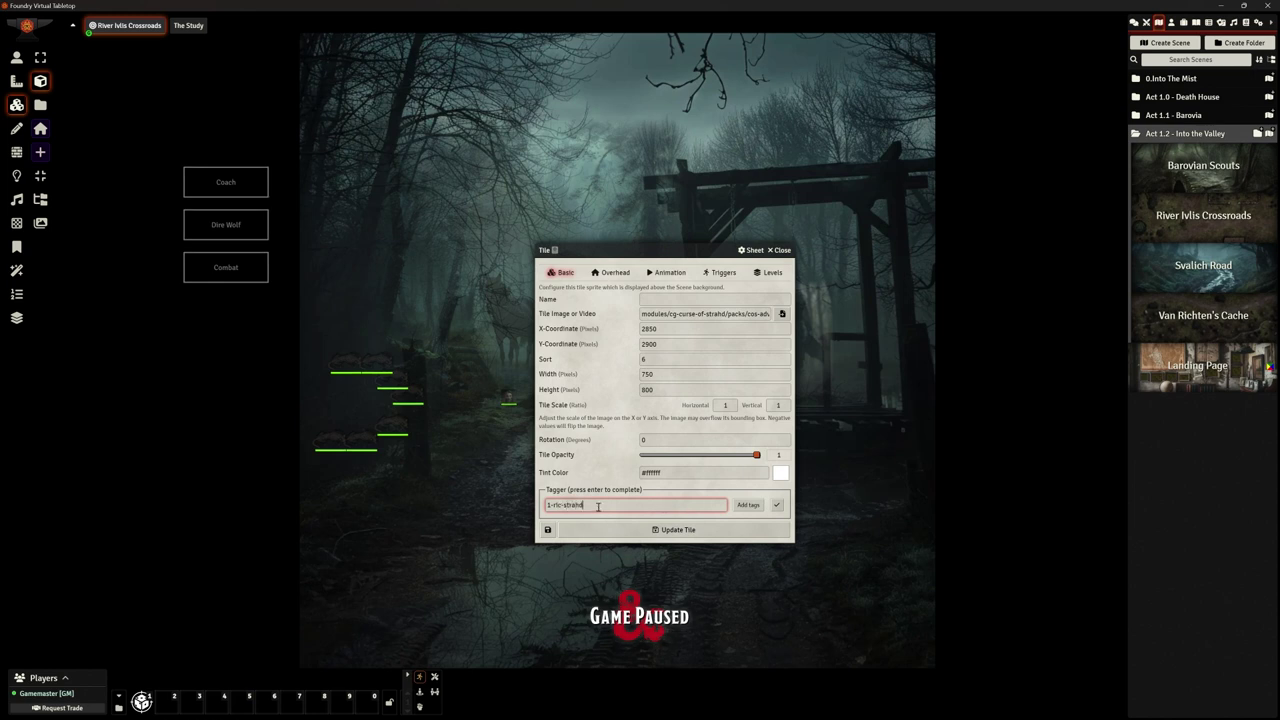
left_click_drag(690, 506, 543, 506)
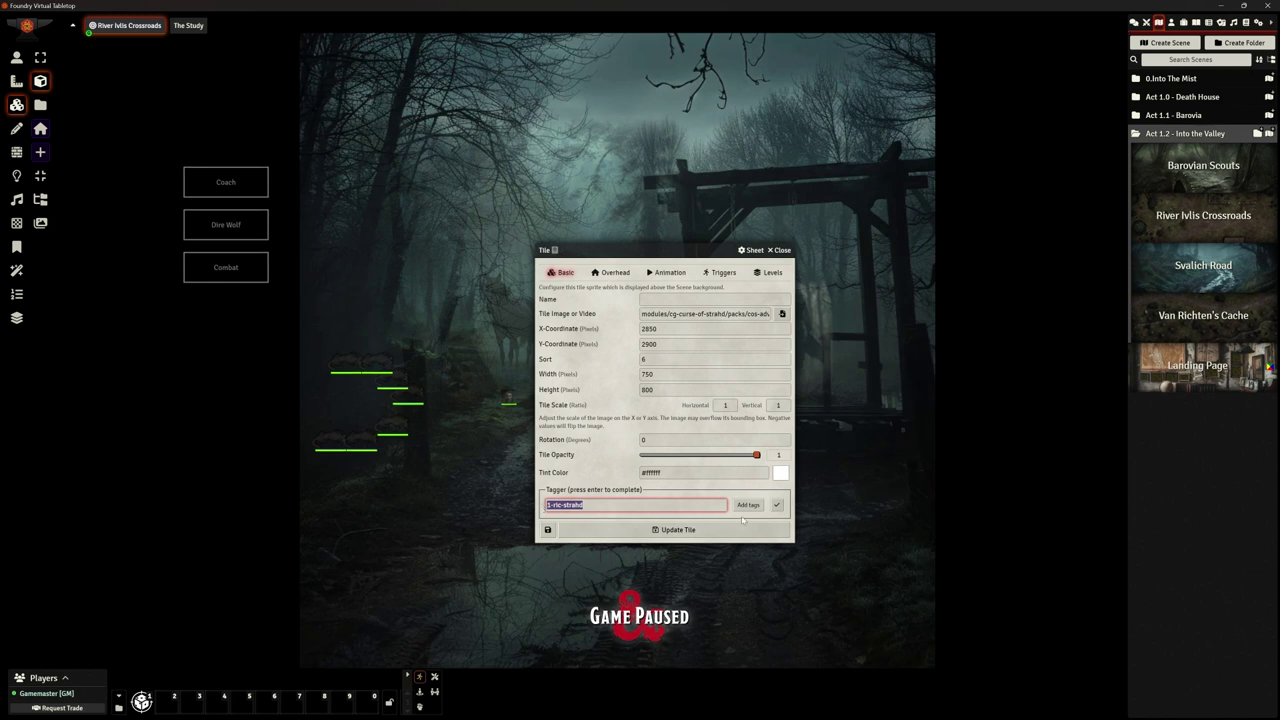
left_click(748, 505)
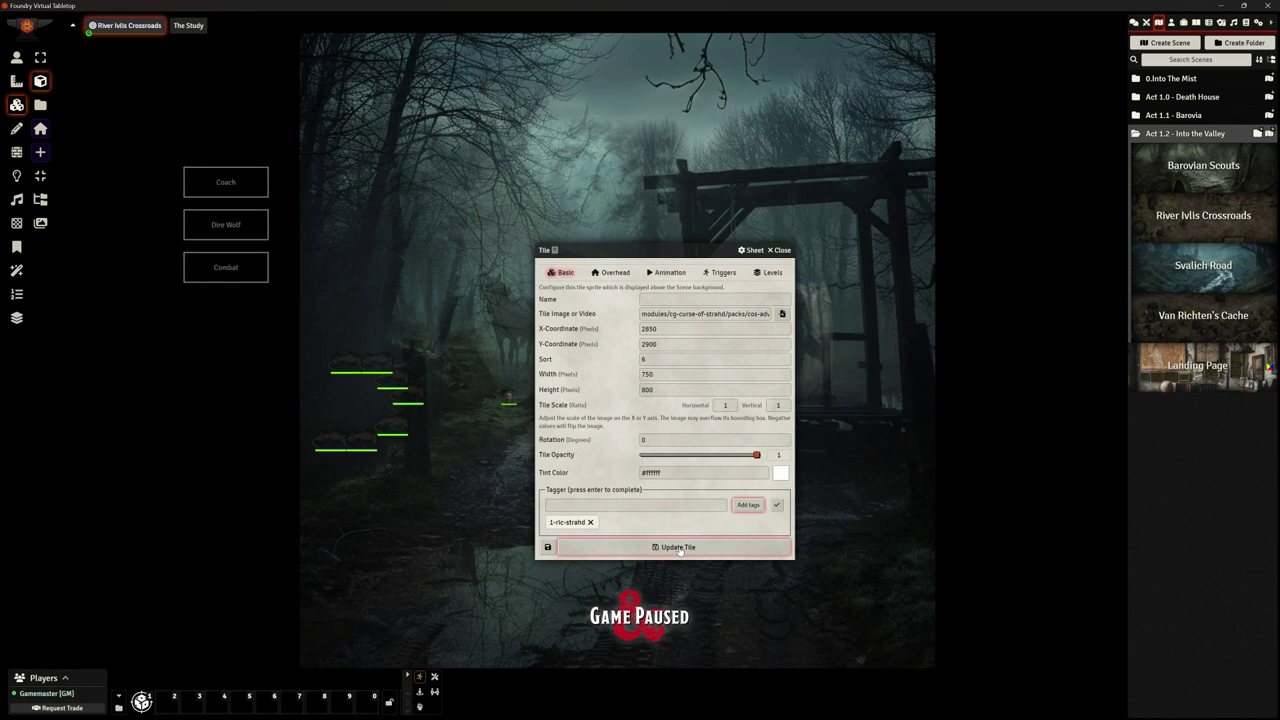
left_click(679, 548)
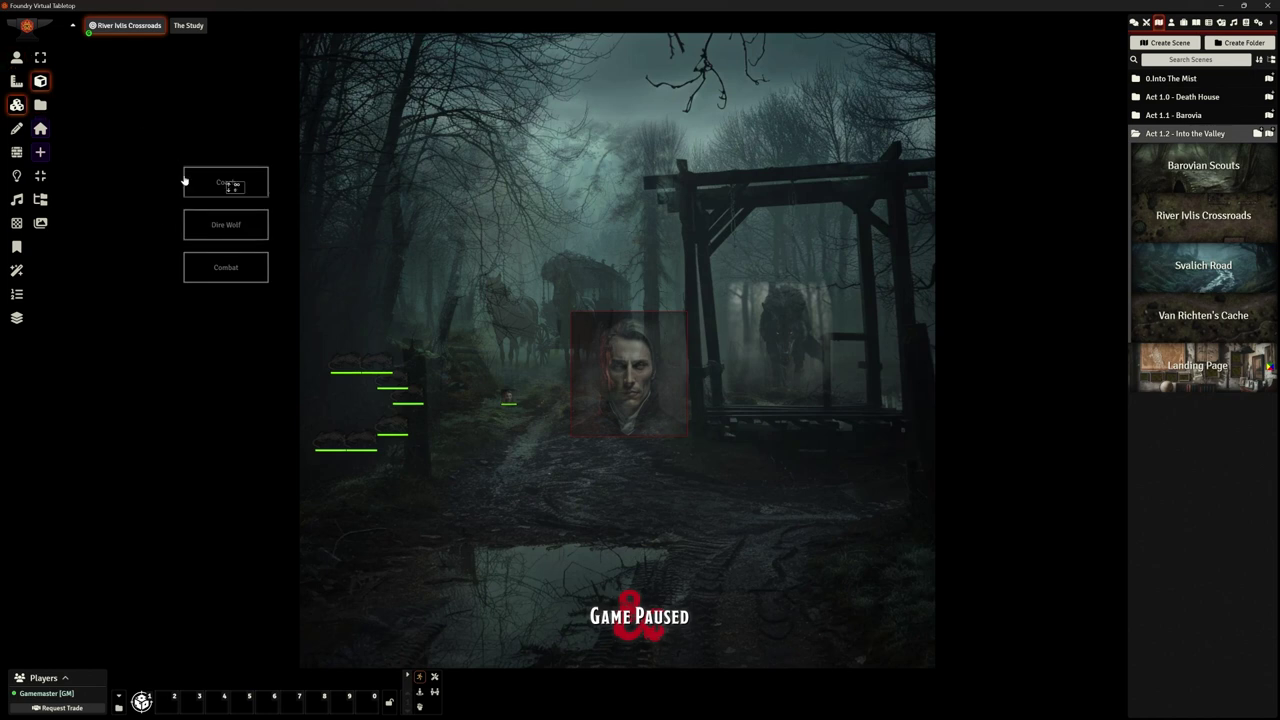
Duplicate the Coach label drawing directly above the original and change its text label to Strahd
left_click(16, 128)
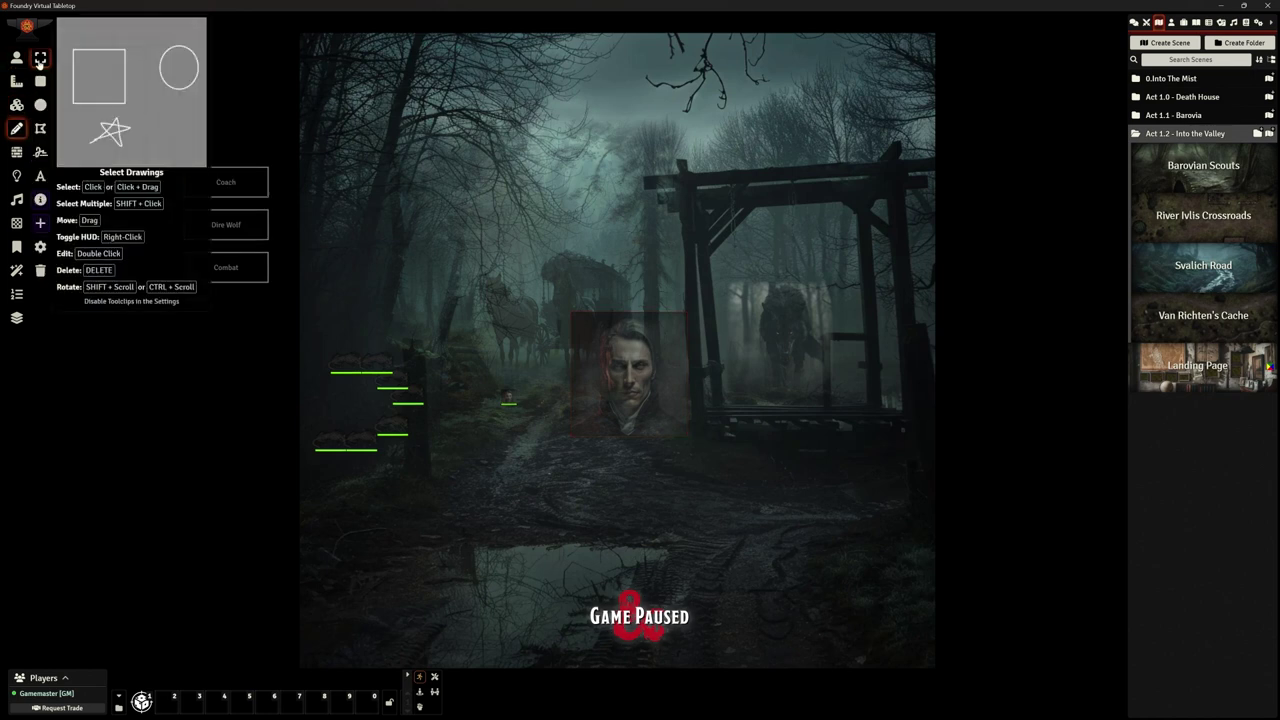
left_click(226, 182)
key("ctrl+c")
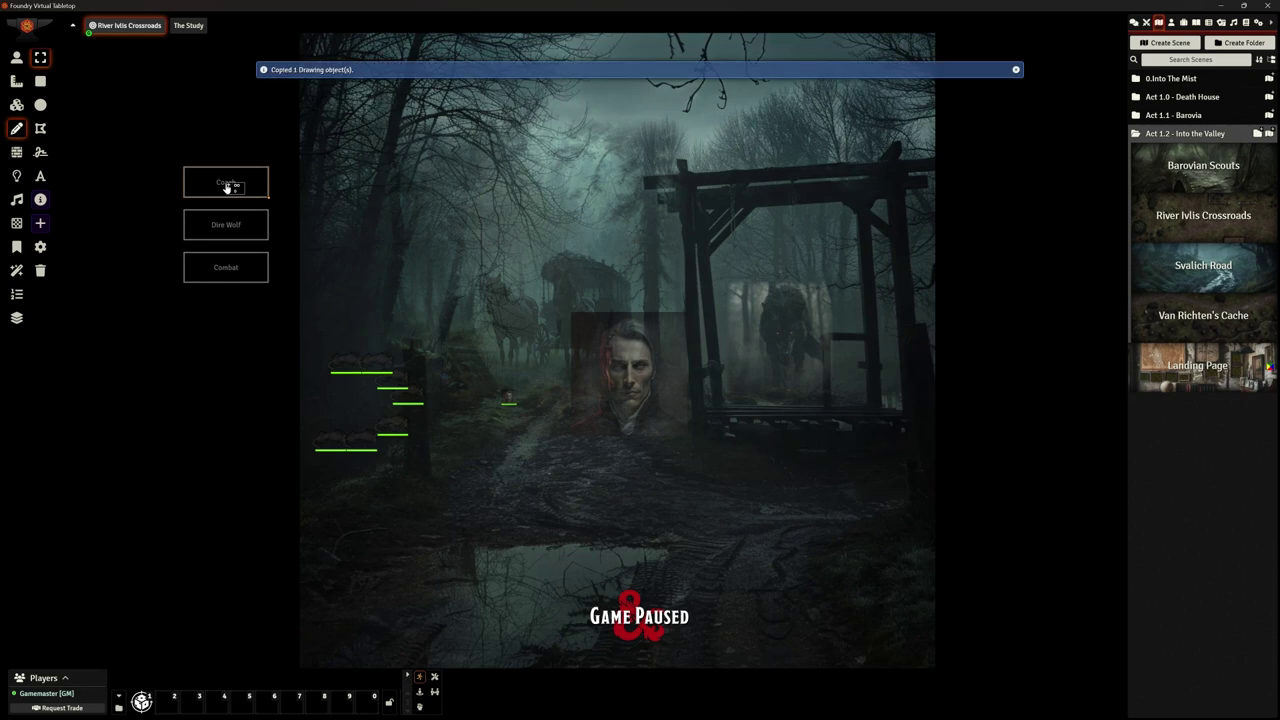
key("ctrl+v")
mouse_move(220, 134)
left_mouse_down()
mouse_move(220, 186)
mouse_move(225, 143)
left_mouse_up()
double_click(225, 143)
left_click(729, 275)
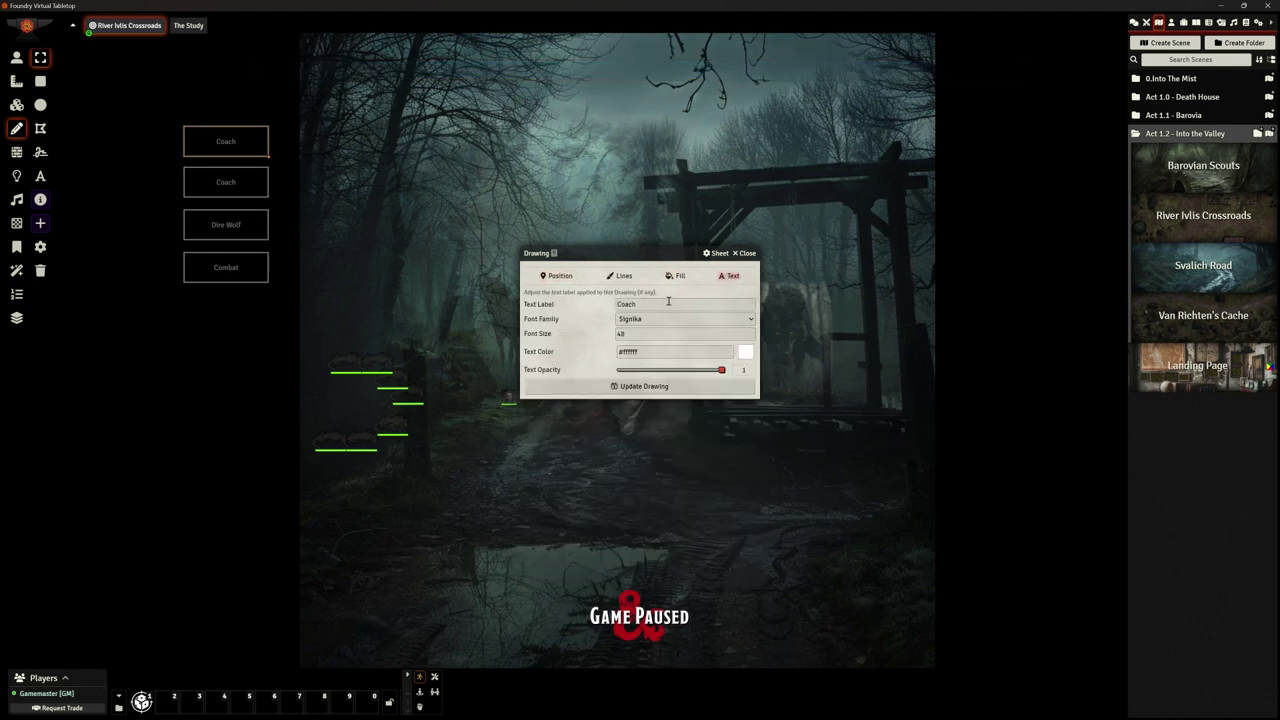
left_click_drag(667, 303, 508, 309)
type("Strahd")
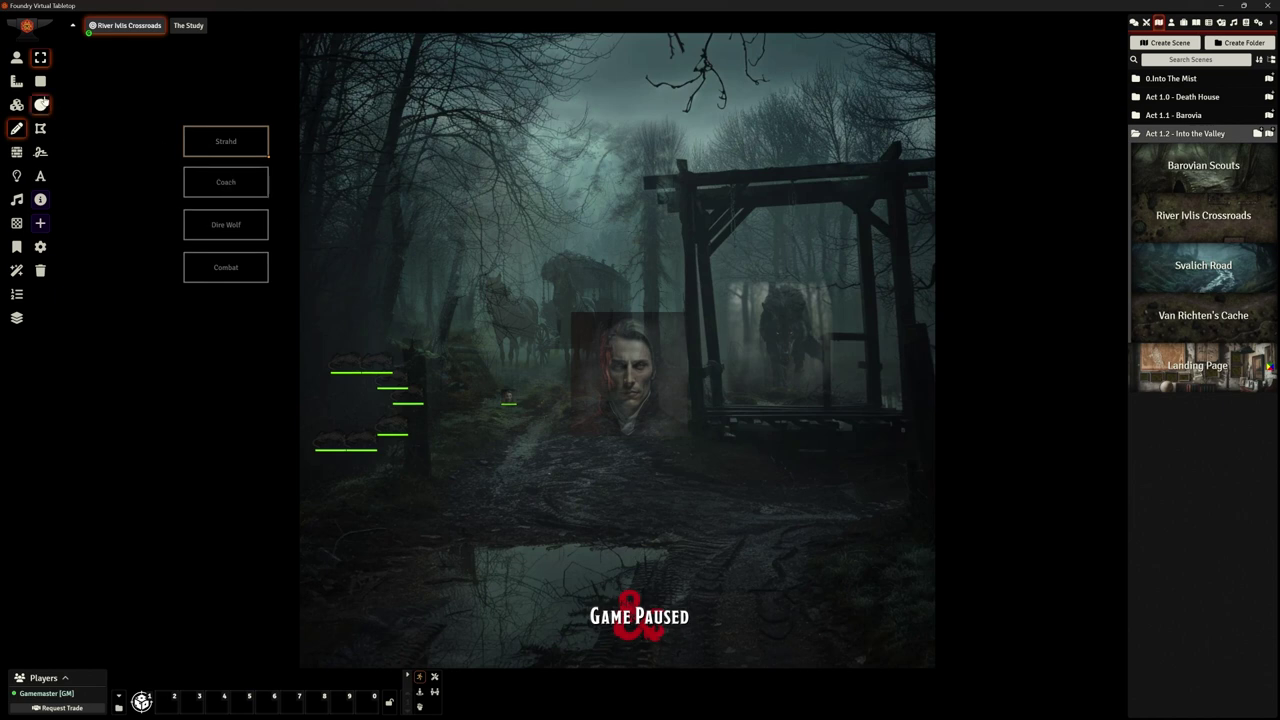
Duplicate the Coach button tile and place the copy over the Strahd label
left_click(16, 104)
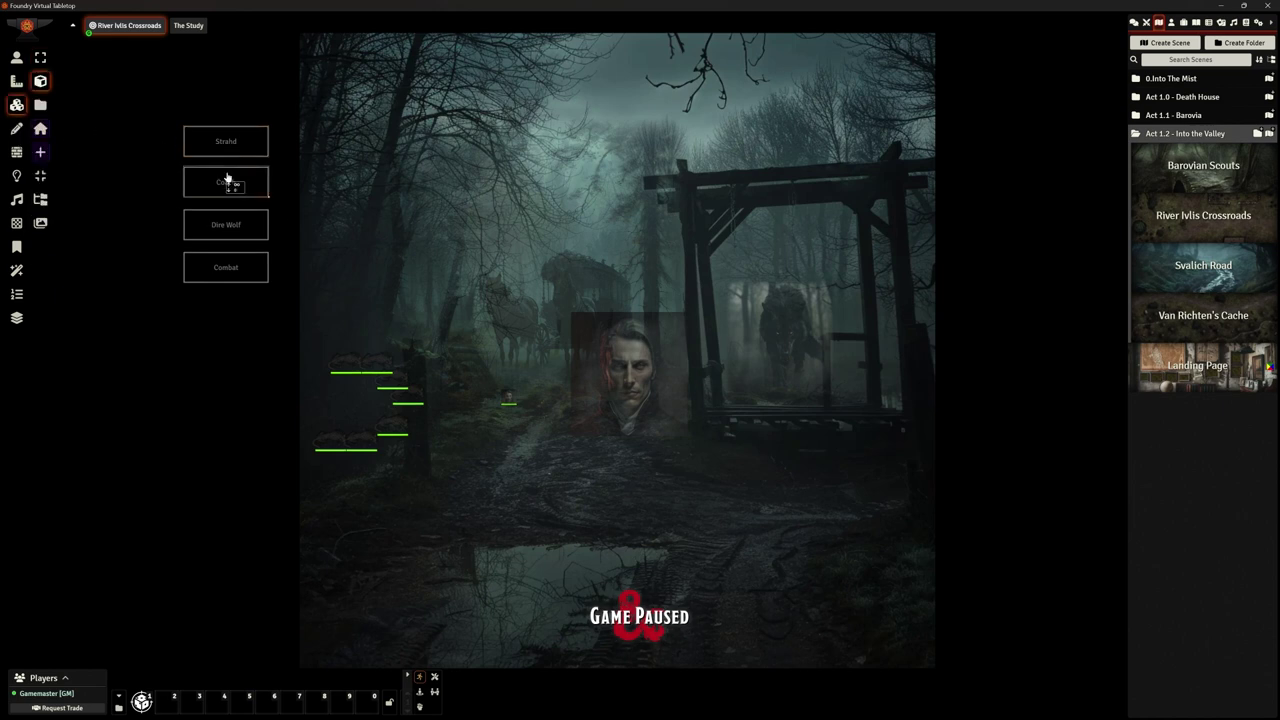
key("ctrl+c")
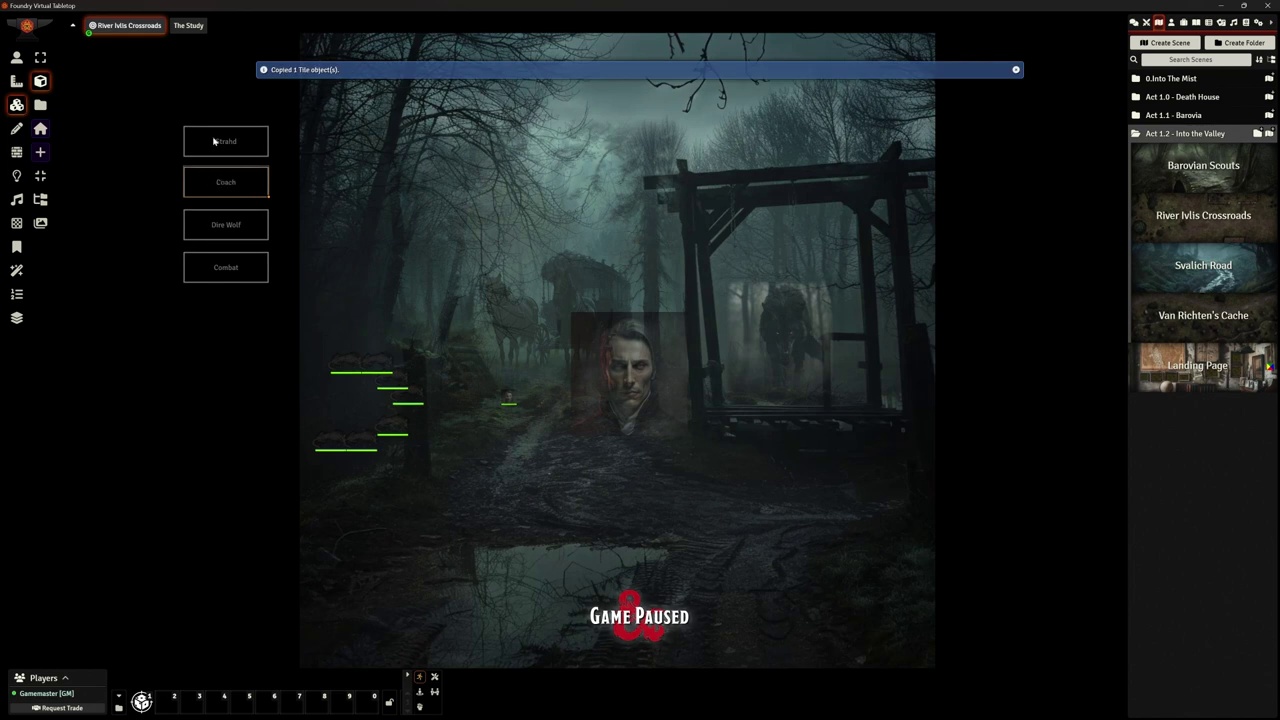
key("ctrl+v")
left_click_drag(174, 133, 187, 137)
Retarget the Strahd button tile's Show/Hide action to the entity tagged 1-ric-strahd, update the action and close the tile settings
double_click(229, 143)
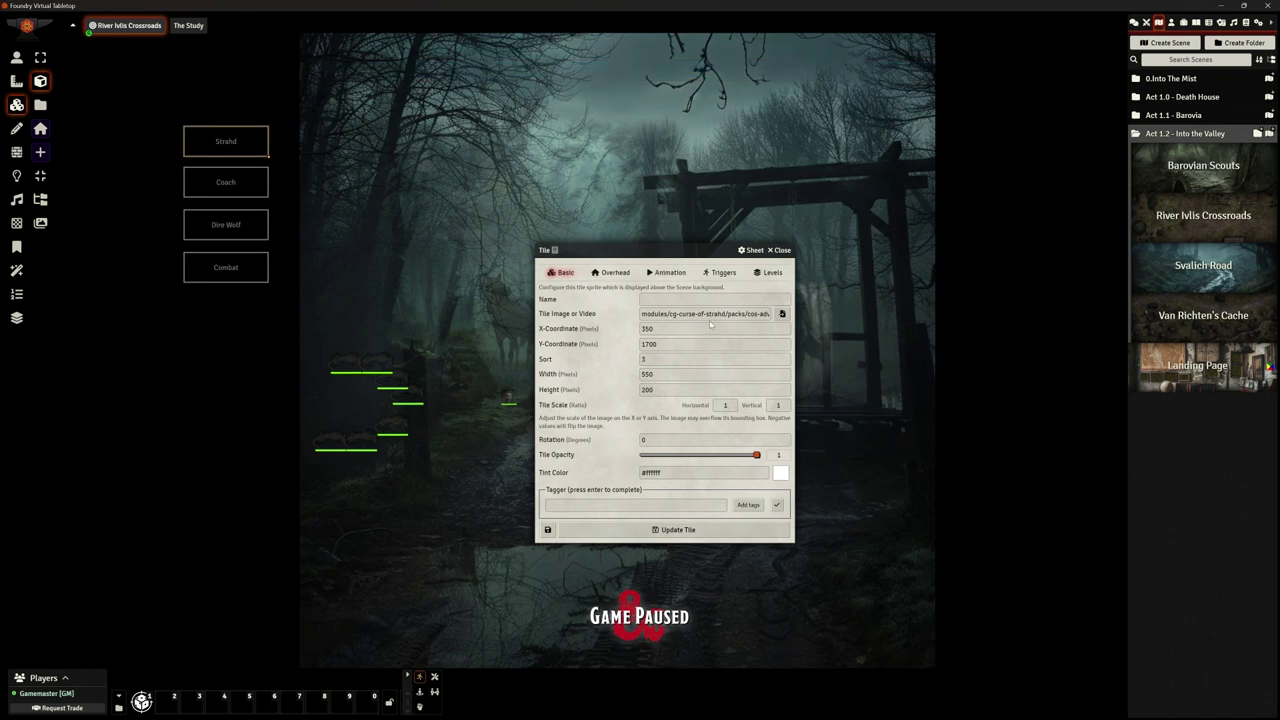
left_click(721, 273)
left_click(667, 293)
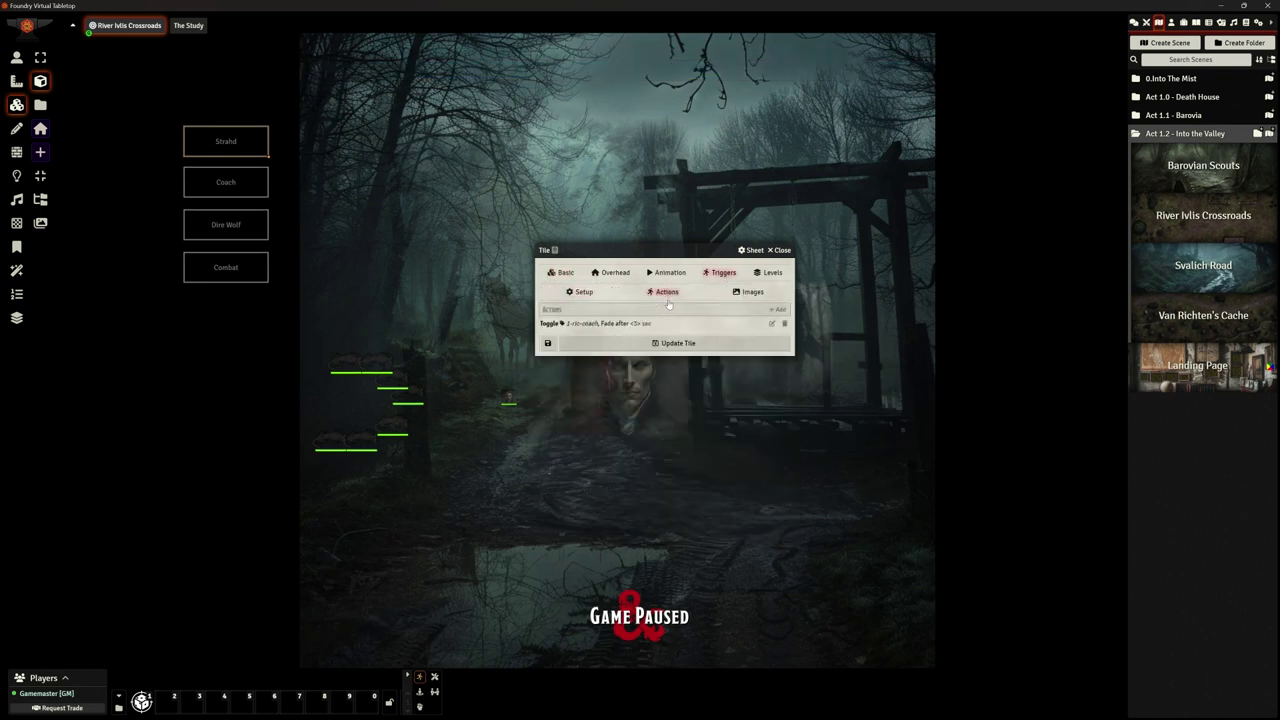
left_click(771, 323)
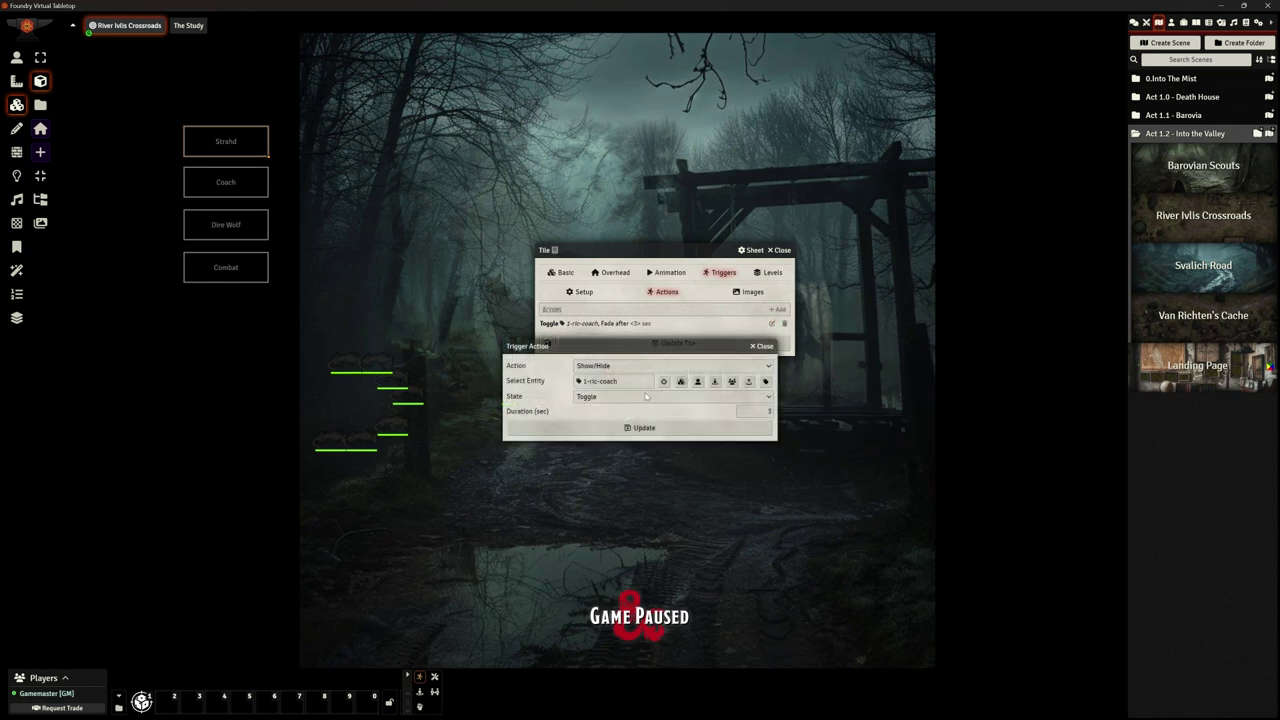
left_click(765, 381)
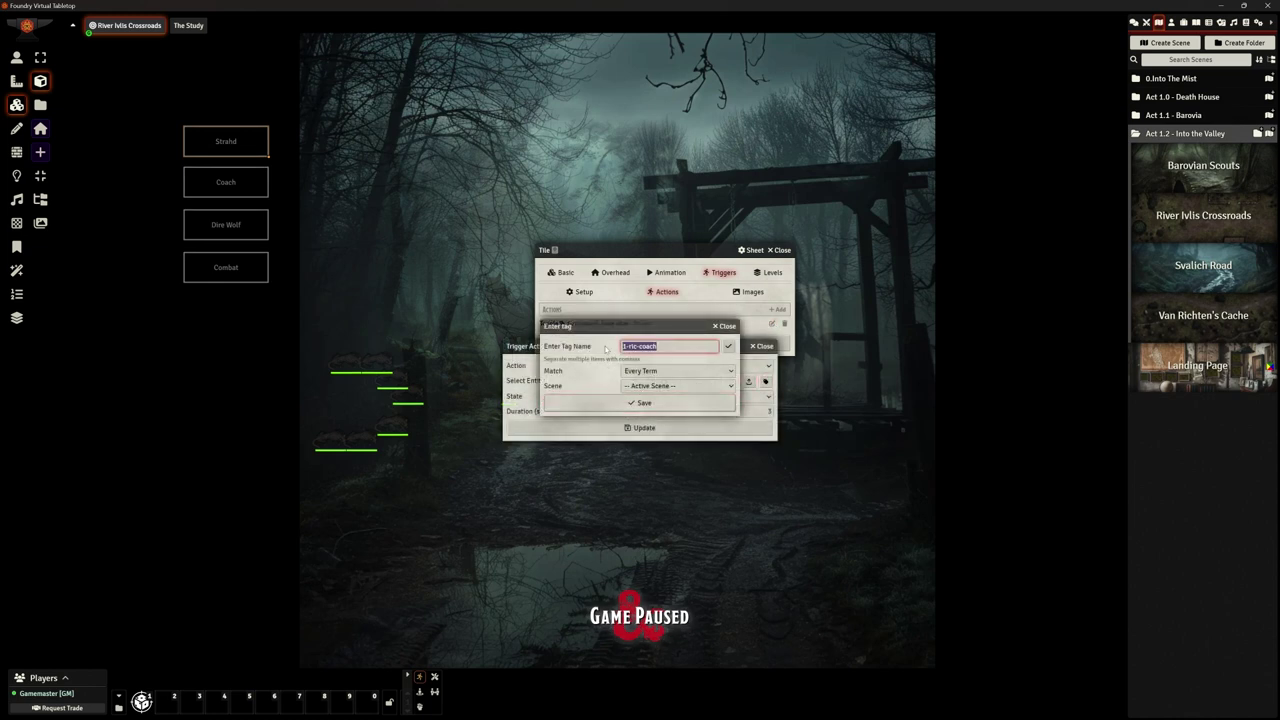
type("1-ric-strahd")
left_click(640, 402)
left_click(661, 430)
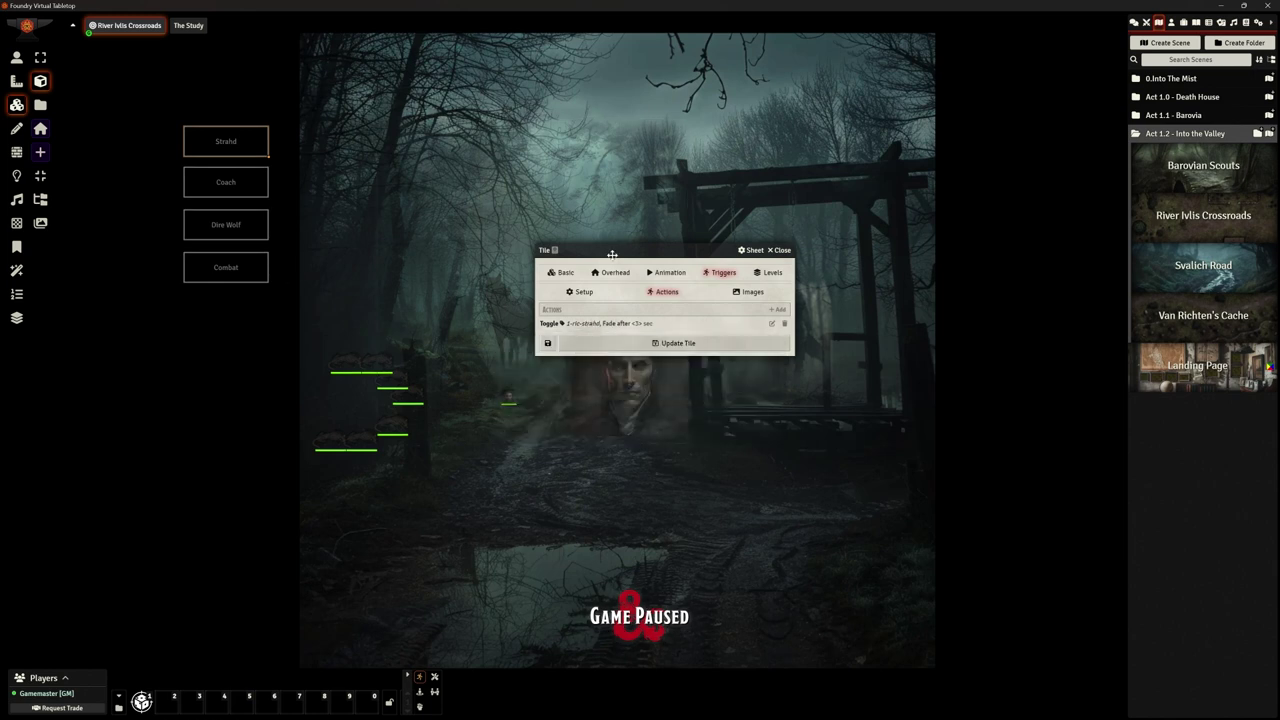
key("Escape")
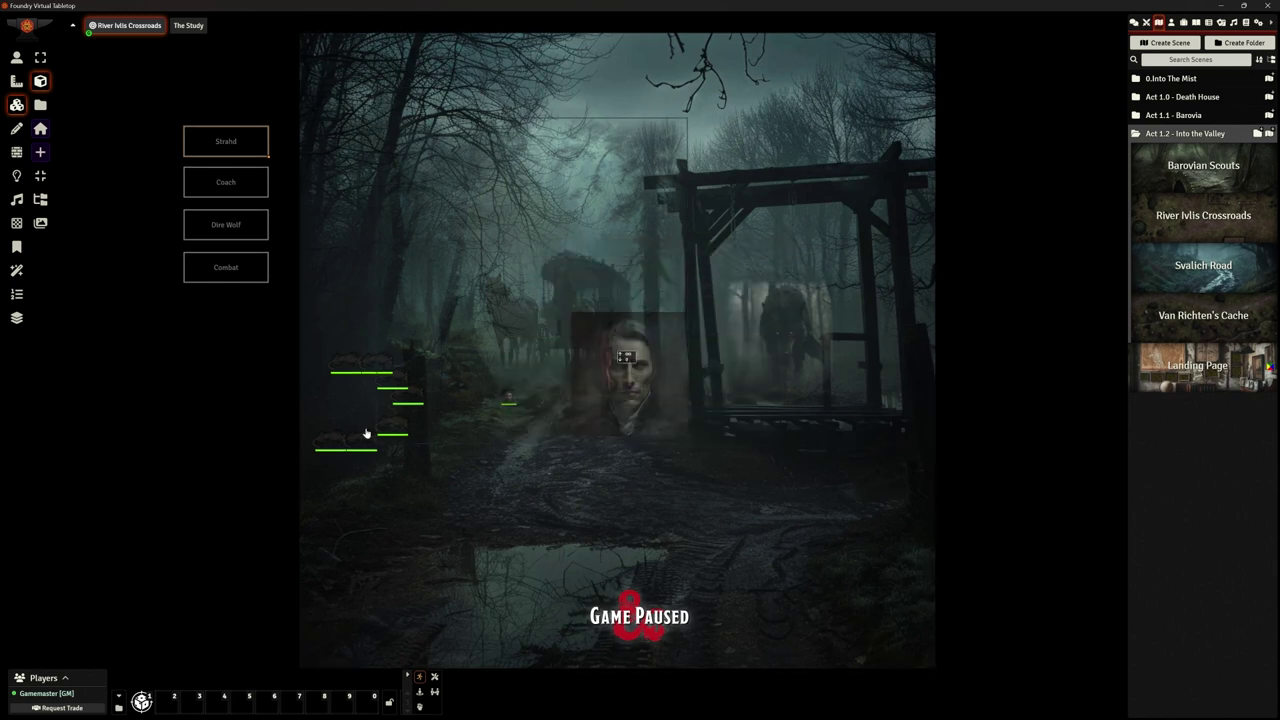
Switch to token mode and back to tile mode, checking the visibility controls of the coach, Strahd and dire wolf overlays
left_click(16, 59)
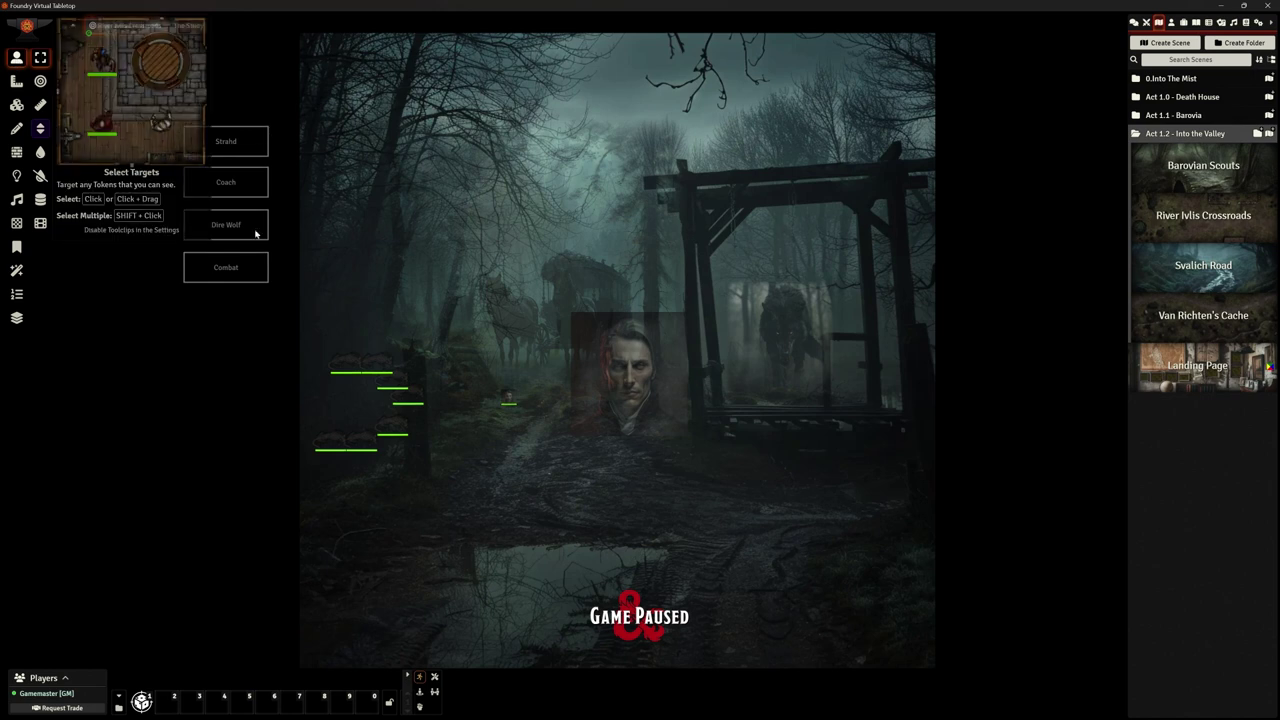
left_click(16, 104)
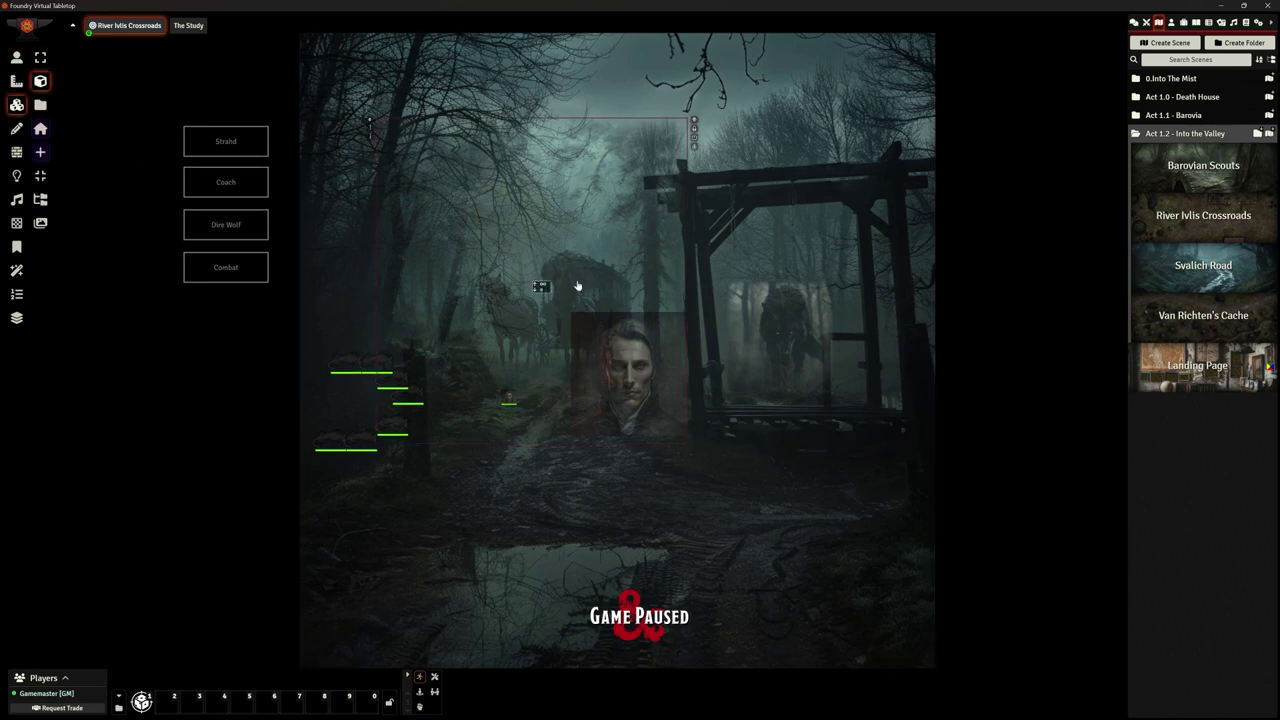
left_click(623, 373)
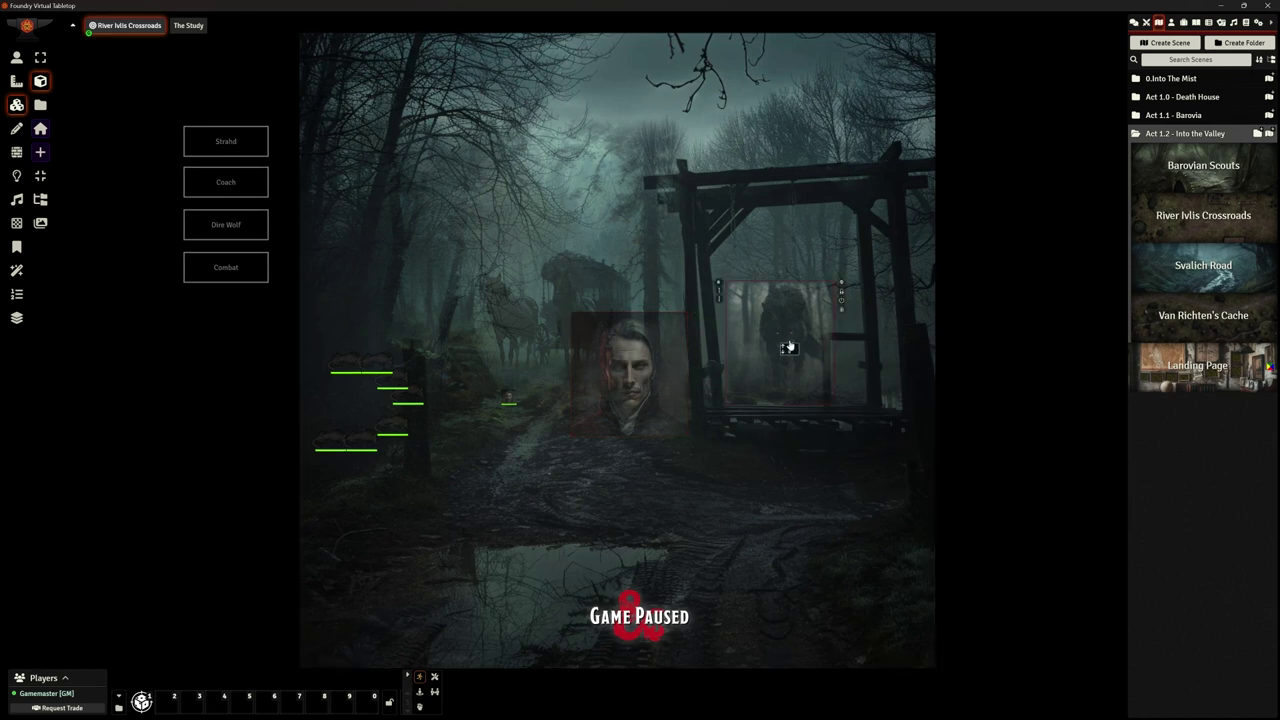
Set the River Ivlis Crossroads scene's ambience weather effect to Fog and save the scene configuration
left_click(16, 58)
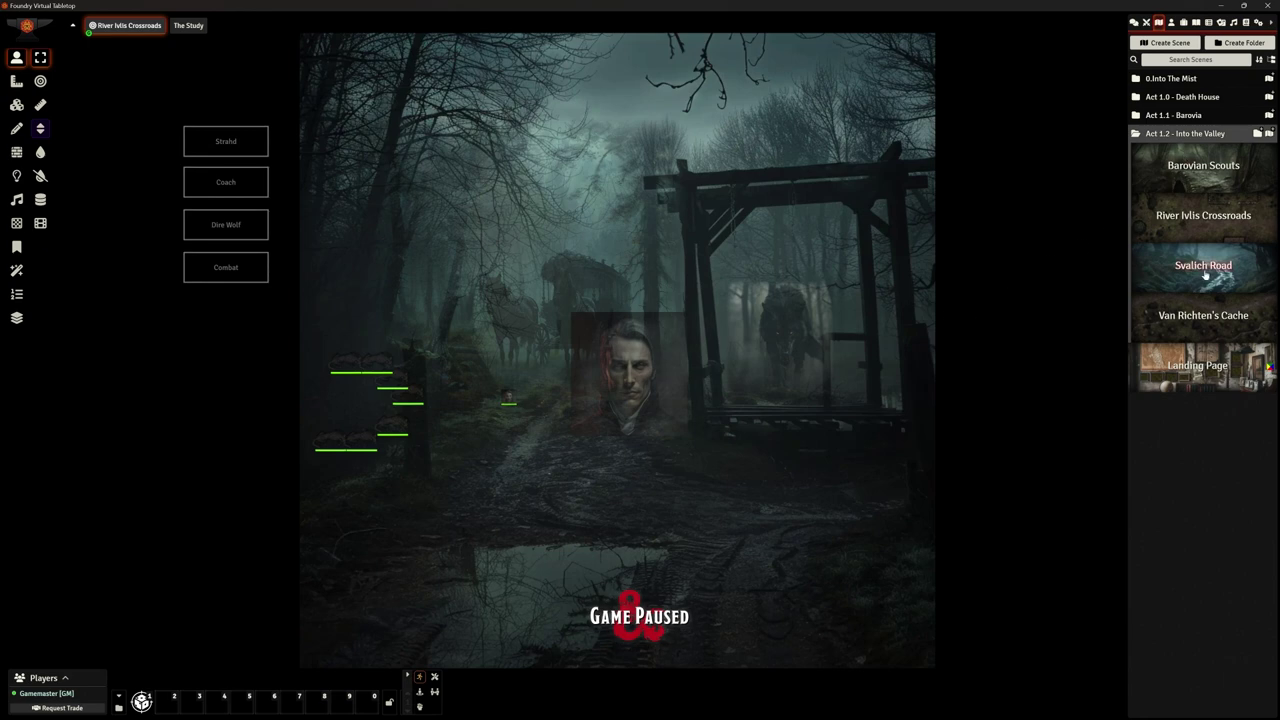
left_click(1196, 220)
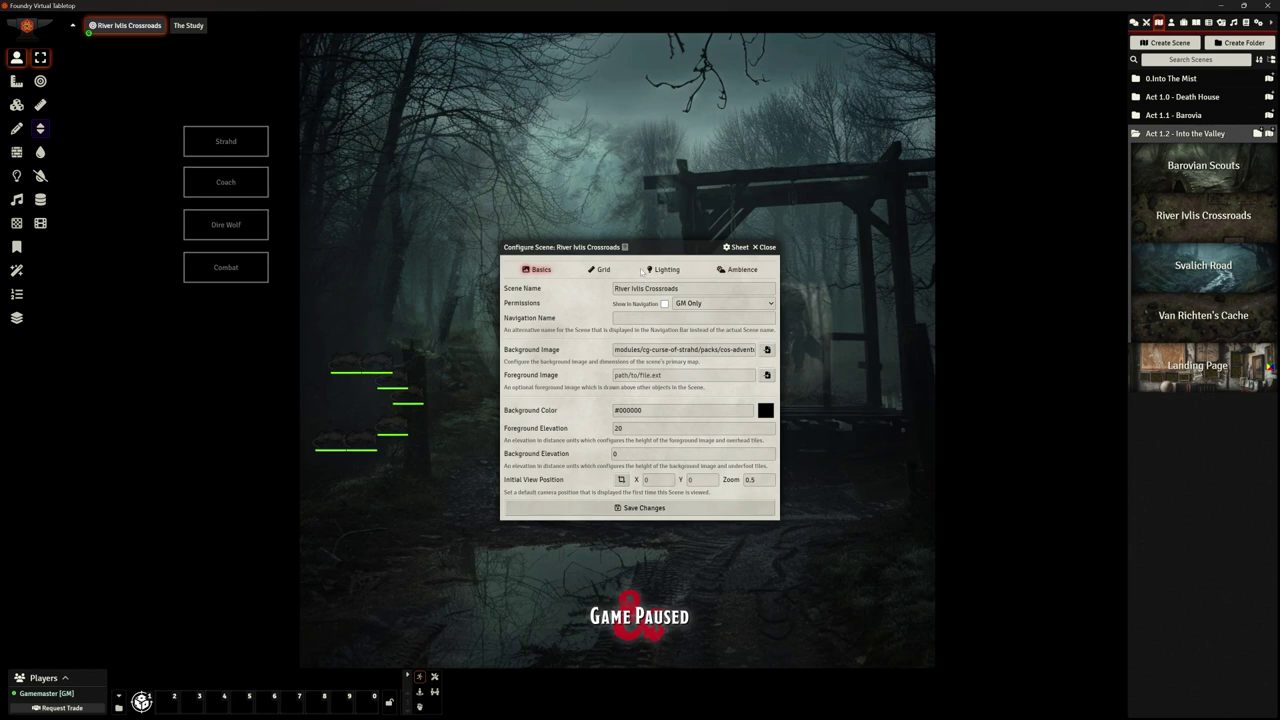
left_click_drag(648, 247, 659, 183)
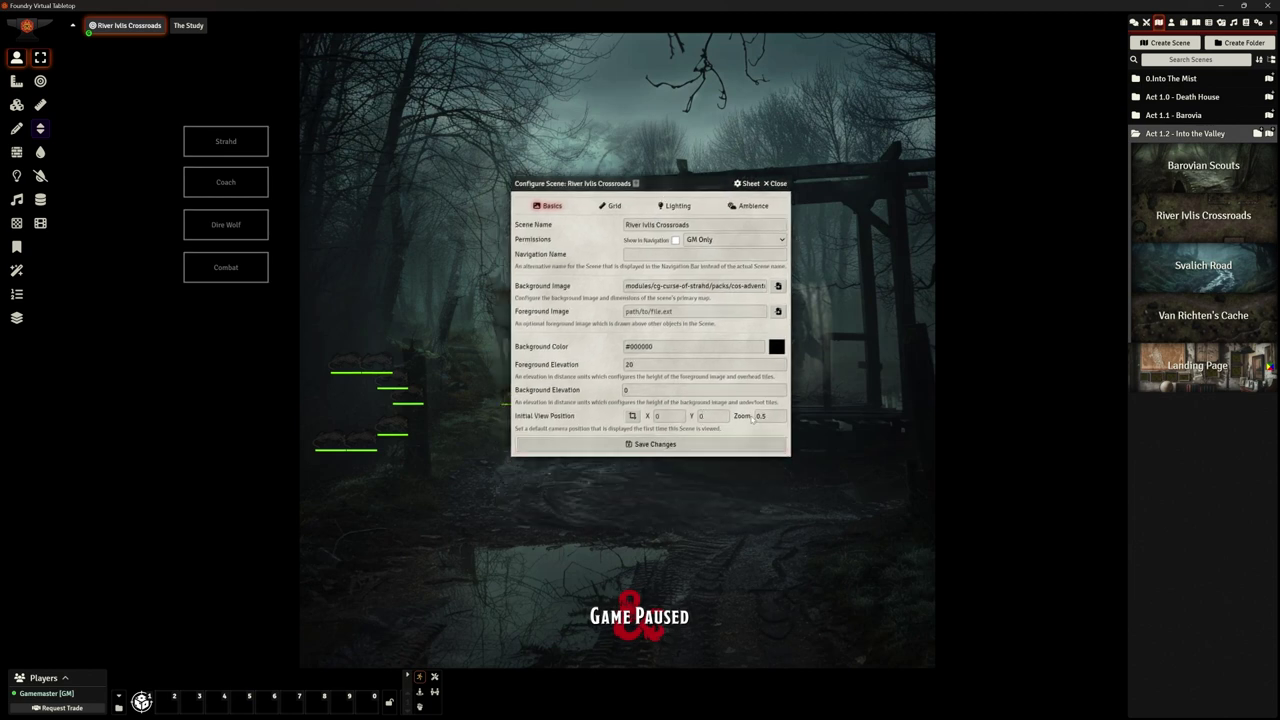
left_click(741, 207)
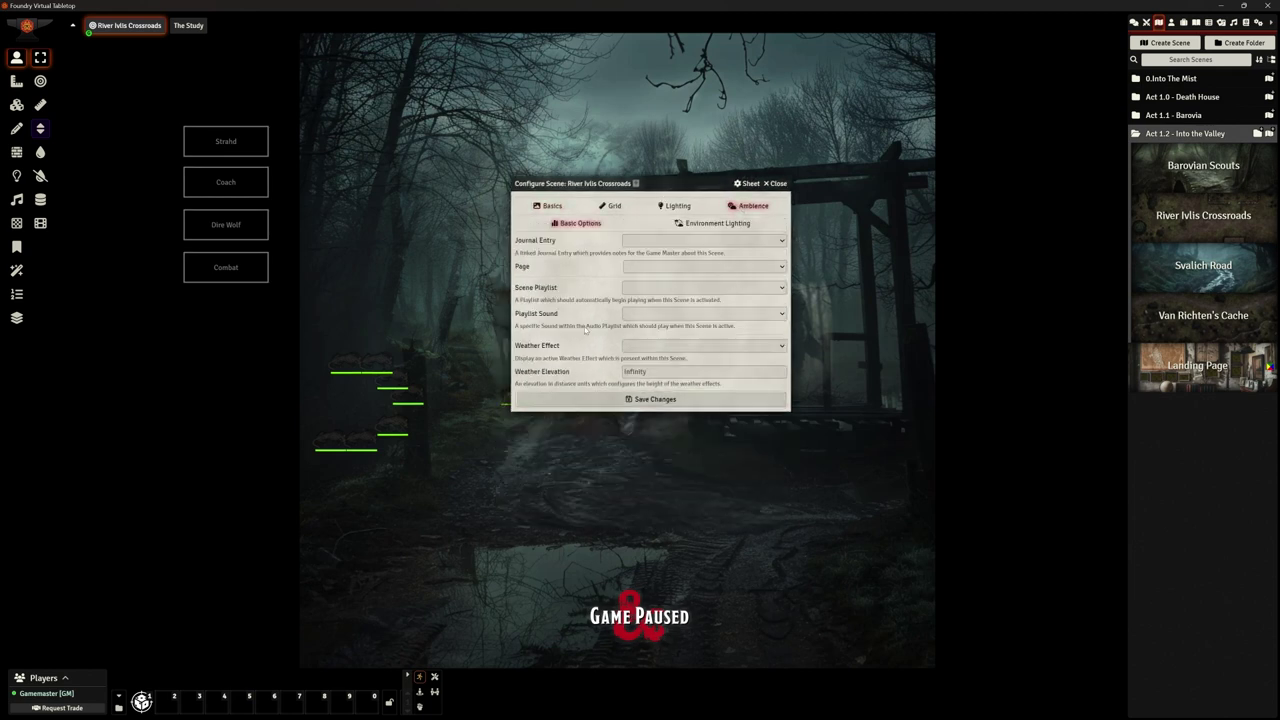
left_click(632, 347)
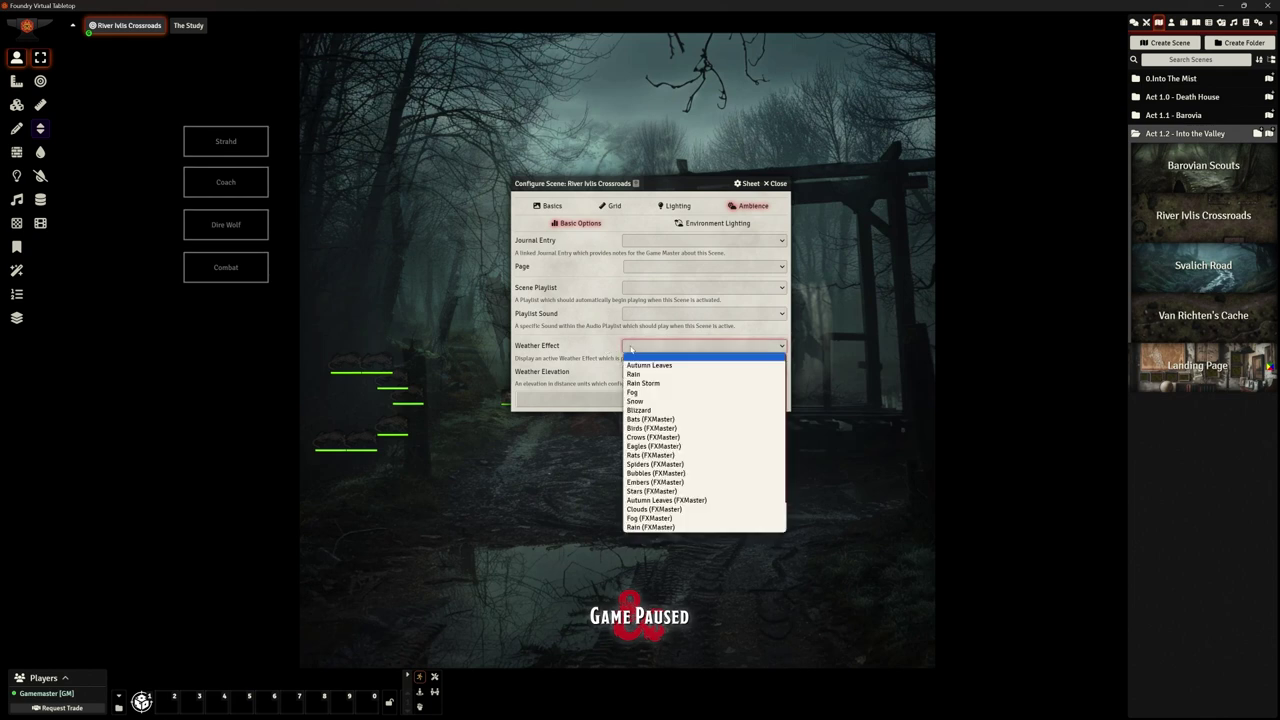
left_click(658, 394)
left_click(665, 399)
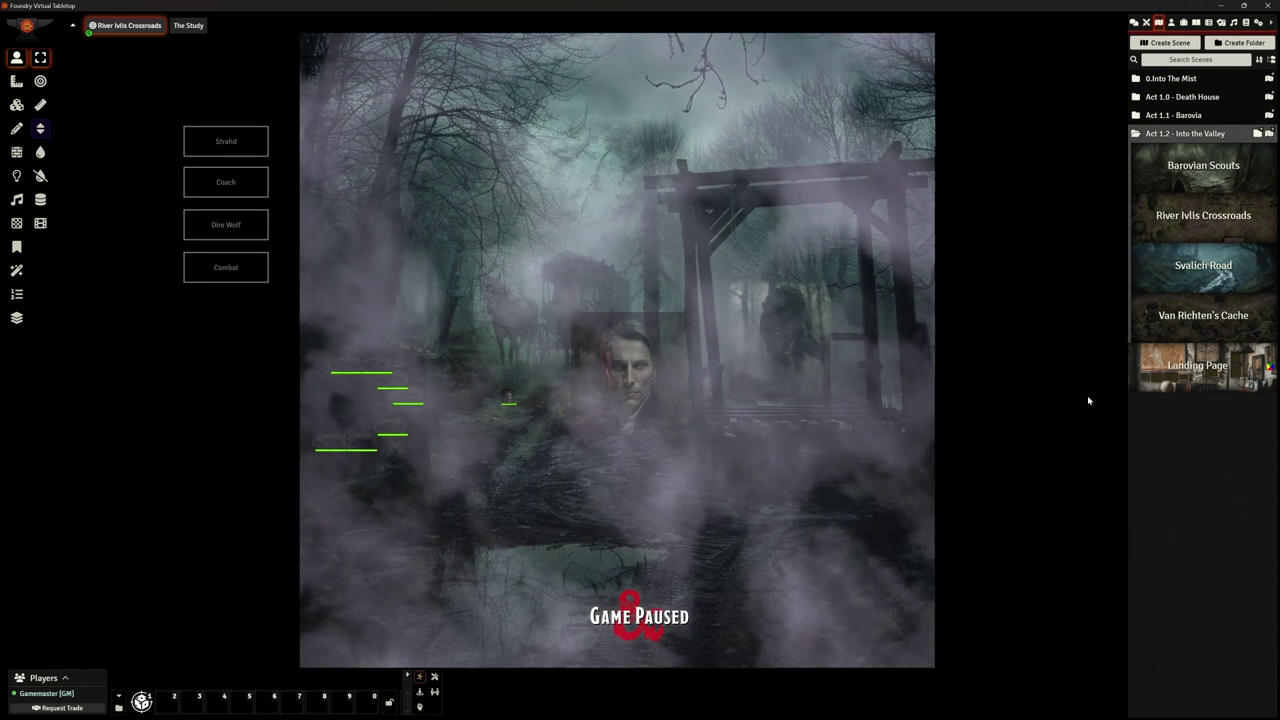
Reopen the River Ivlis Crossroads scene configuration and clear its weather effect
right_click(1195, 220)
left_click(1162, 251)
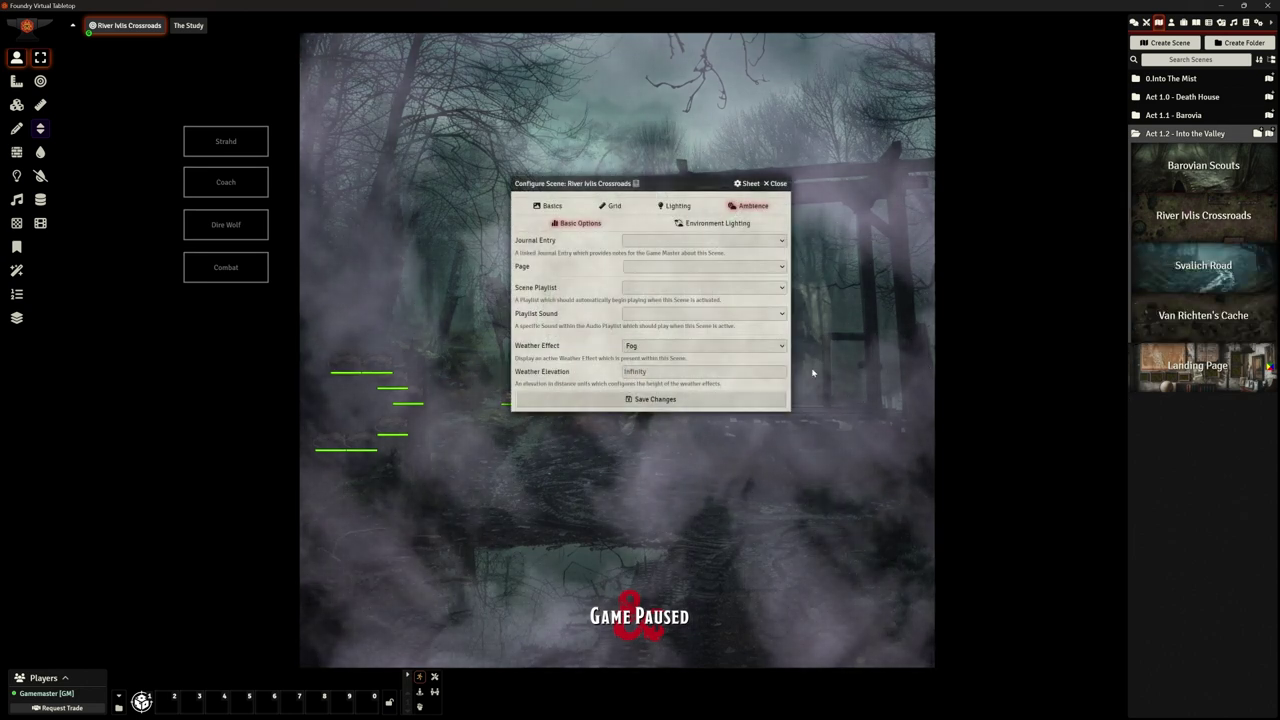
left_click(673, 349)
left_click(670, 356)
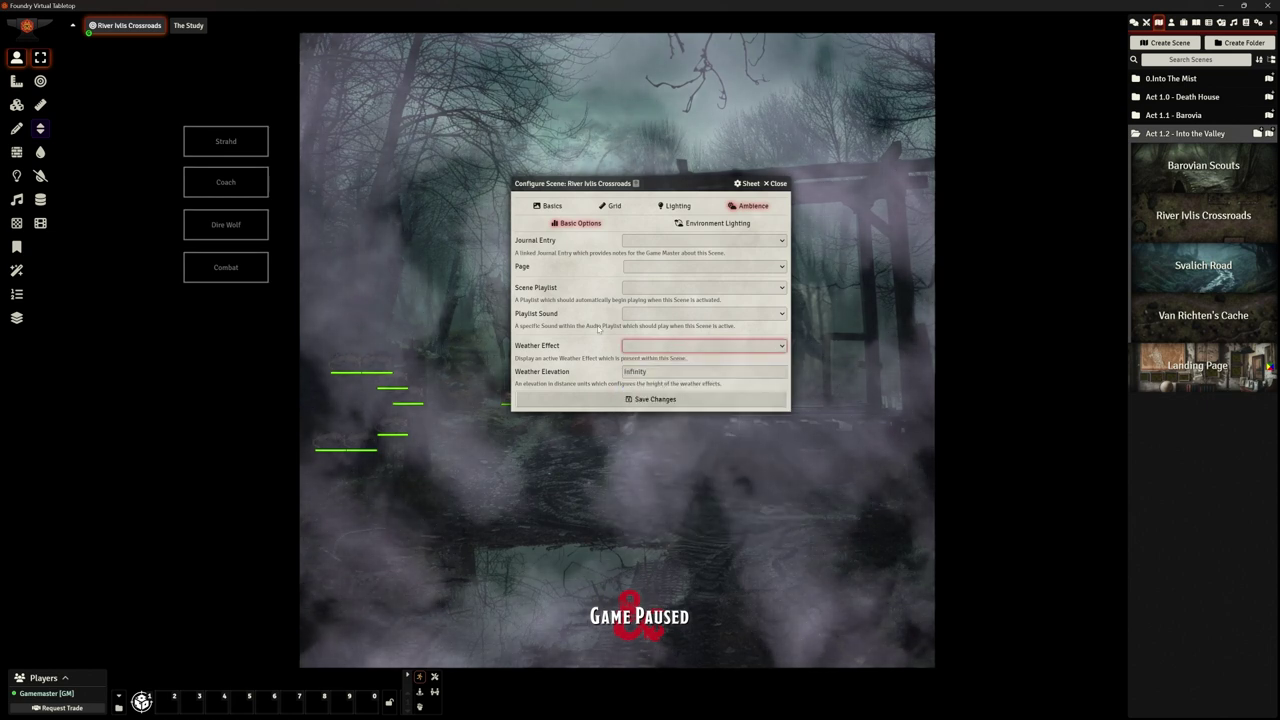
Set the scene playlist to Background - Forest with the Windy Woods playlist sound, and save the scene configuration
left_click(630, 287)
left_click(655, 306)
left_click(651, 315)
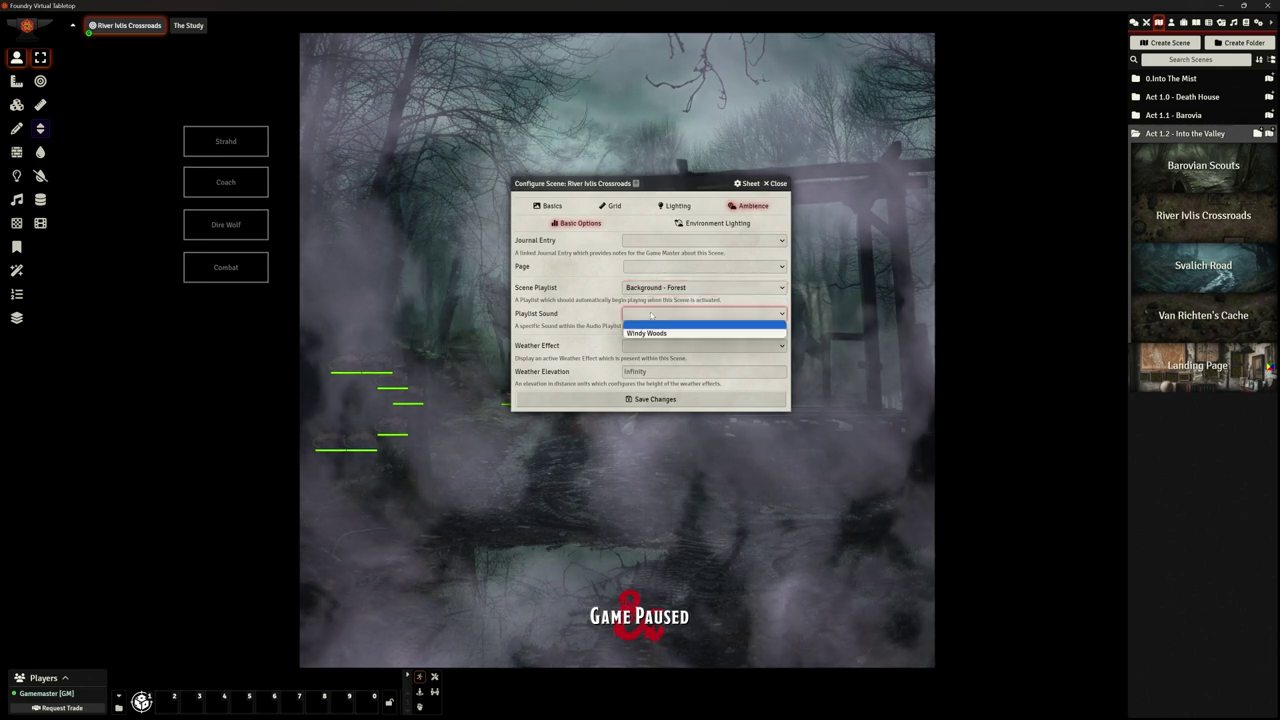
left_click(648, 333)
left_click(655, 399)
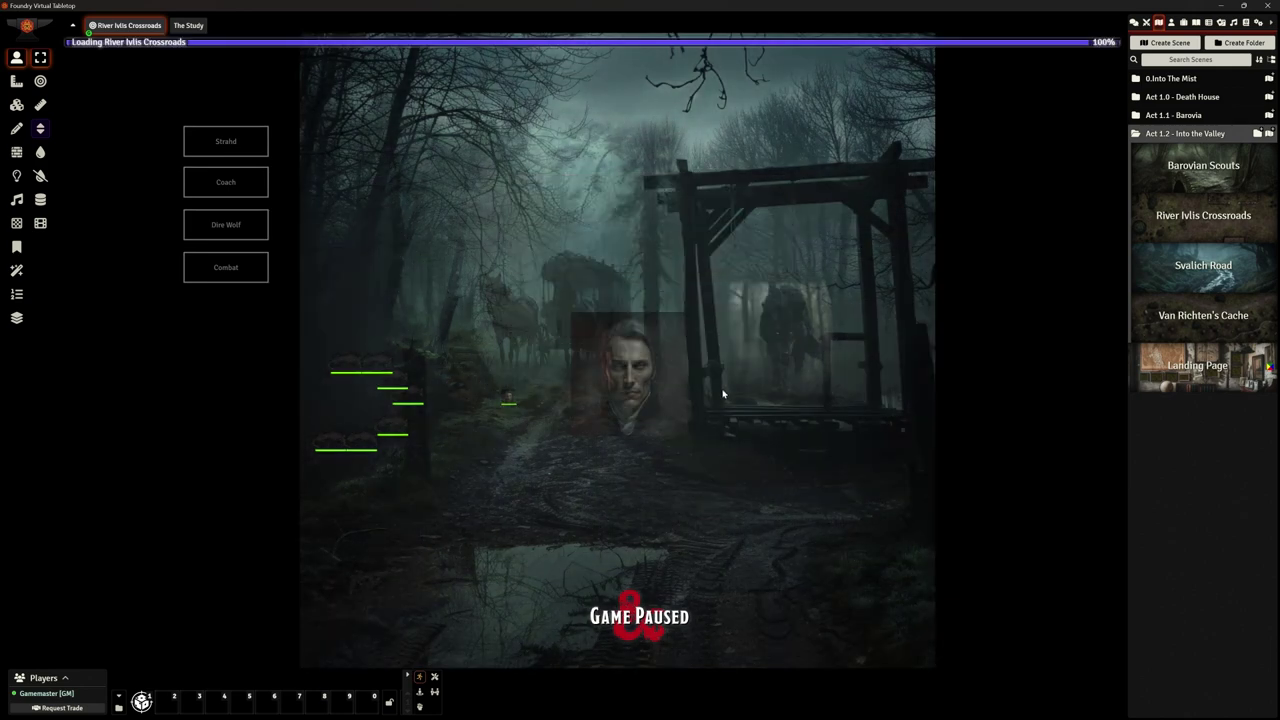